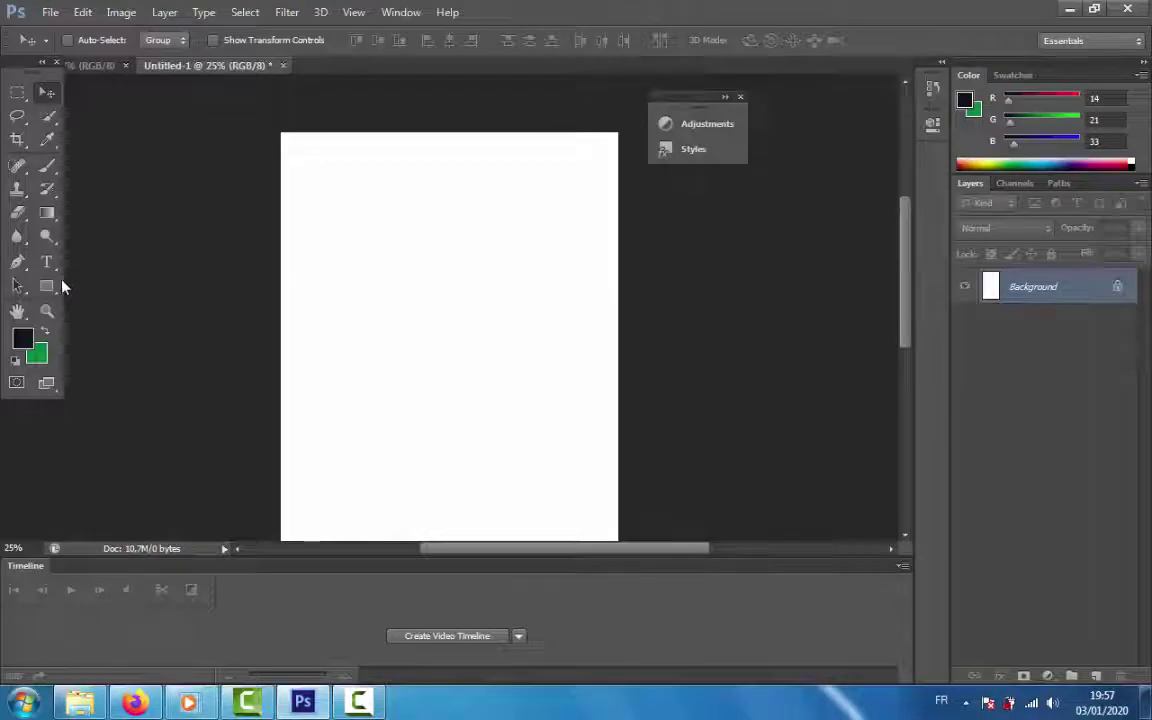
# Draw a dark navy rectangle about 1656 × 948 px across the upper part of the page and shift it slightly upward.
pyautogui.click(47, 286)
pyautogui.moveTo(626, 118); pyautogui.dragTo(254, 331)
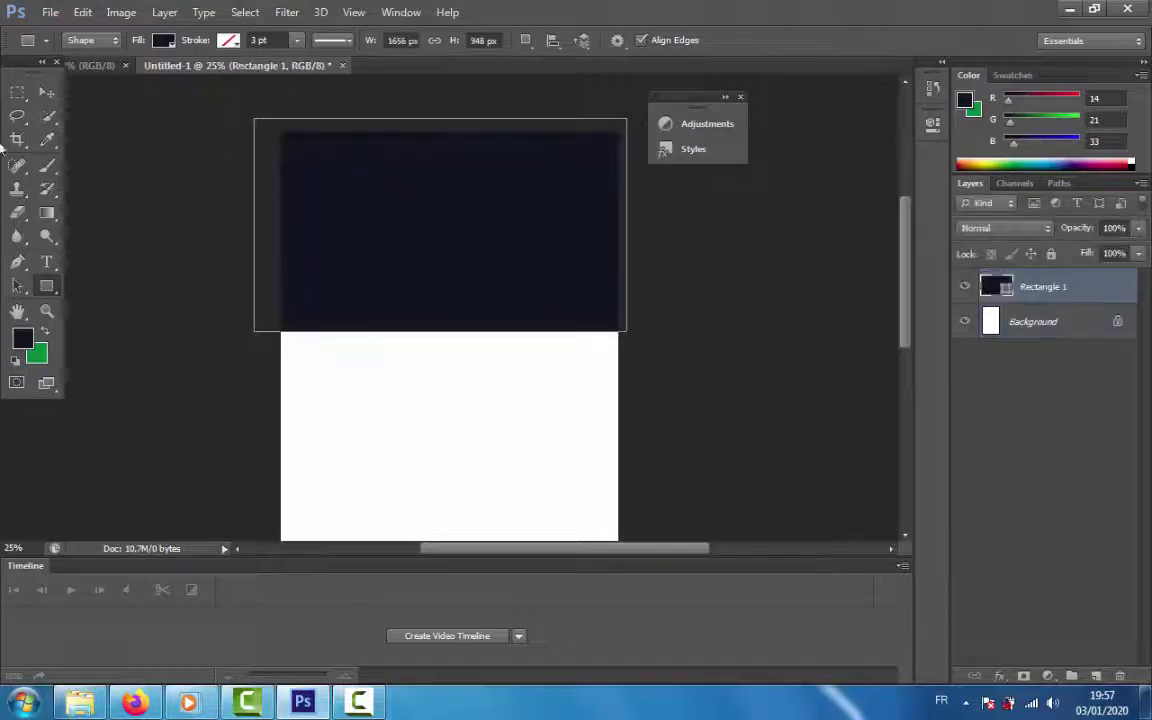
pyautogui.click(48, 91)
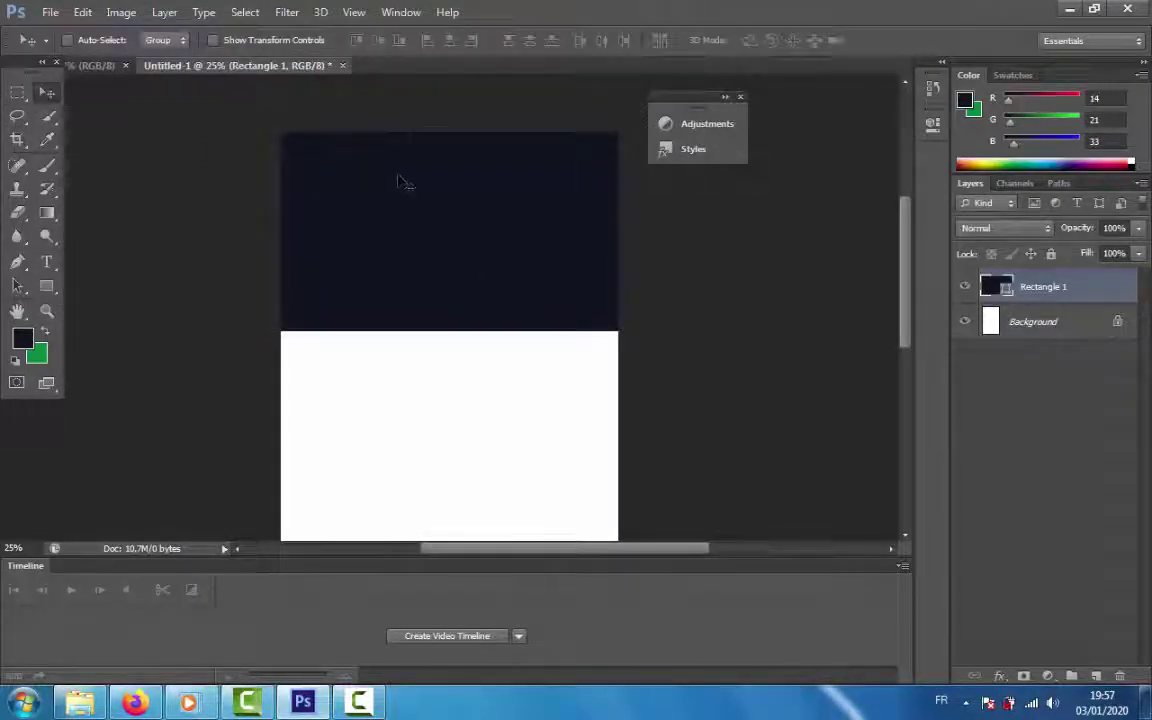
pyautogui.moveTo(404, 180); pyautogui.dragTo(394, 168)
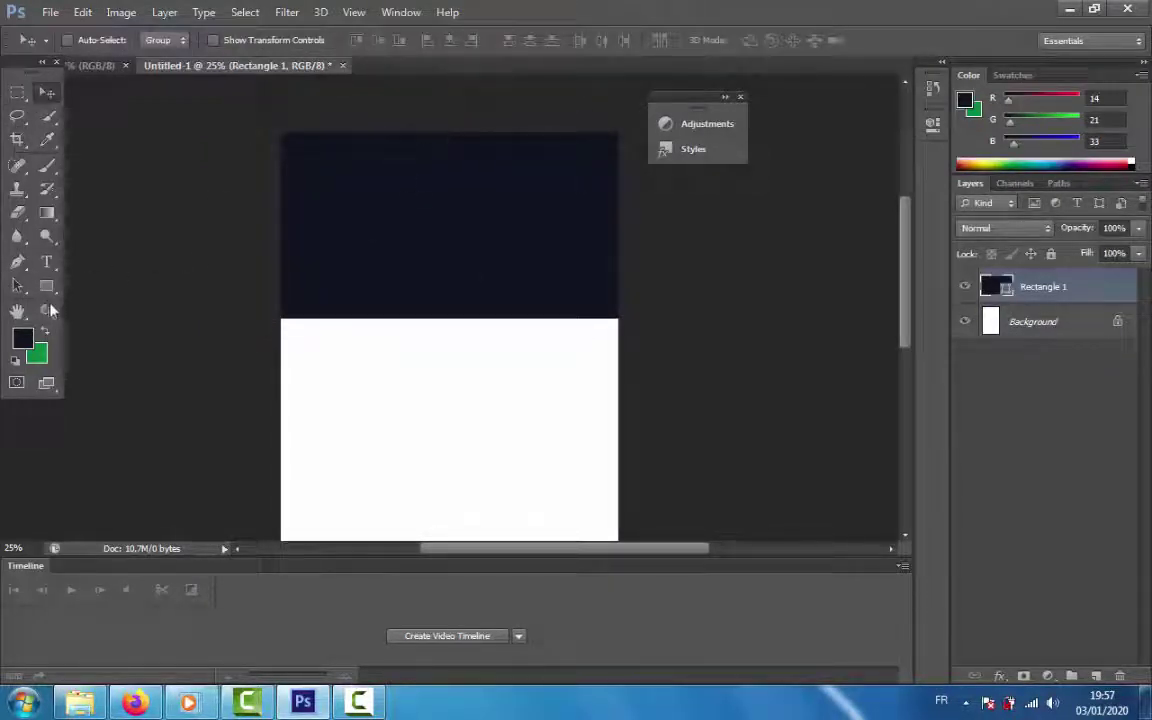
# Move the dark rectangle down and slightly right so its right edge meets the page's right edge.
pyautogui.press('z')
pyautogui.scroll(-5, 607, 303)
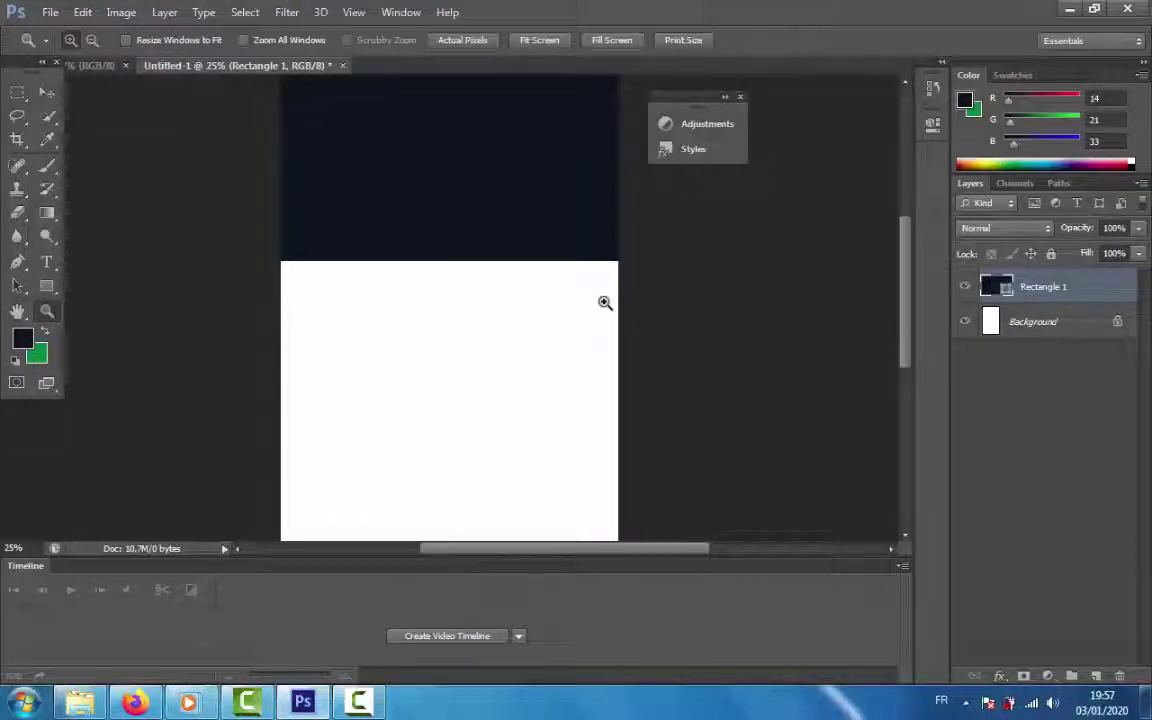
pyautogui.scroll(4, 607, 303)
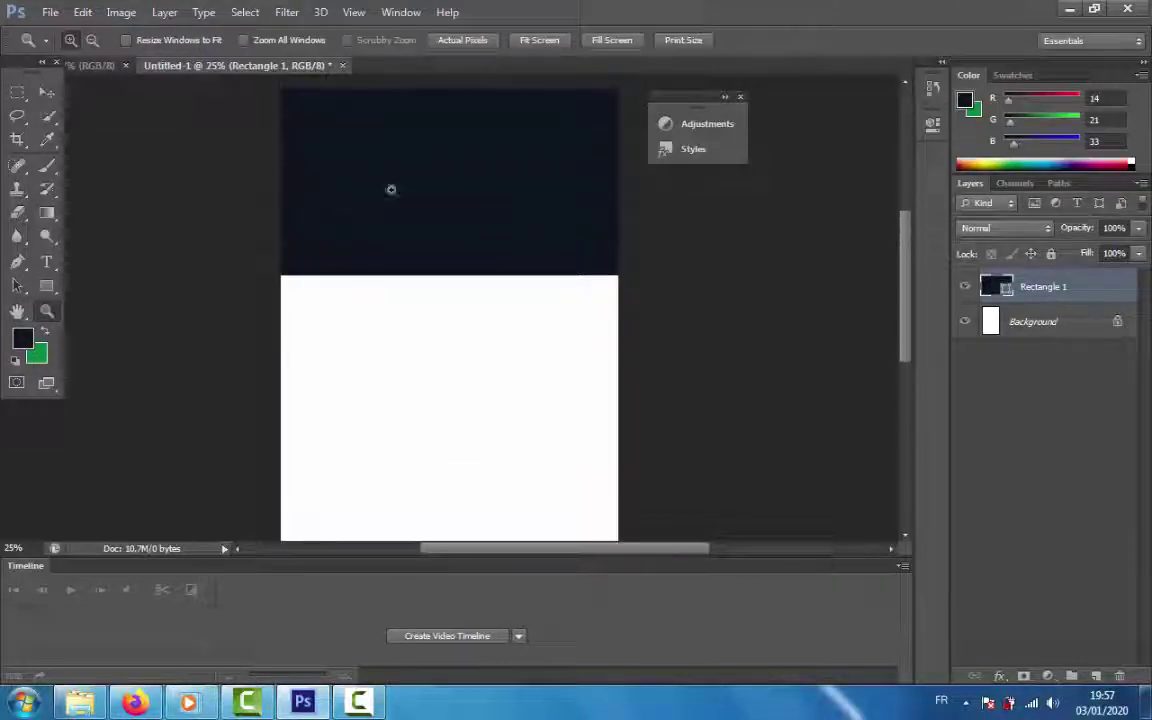
pyautogui.click(46, 91)
pyautogui.moveTo(442, 203); pyautogui.dragTo(465, 230)
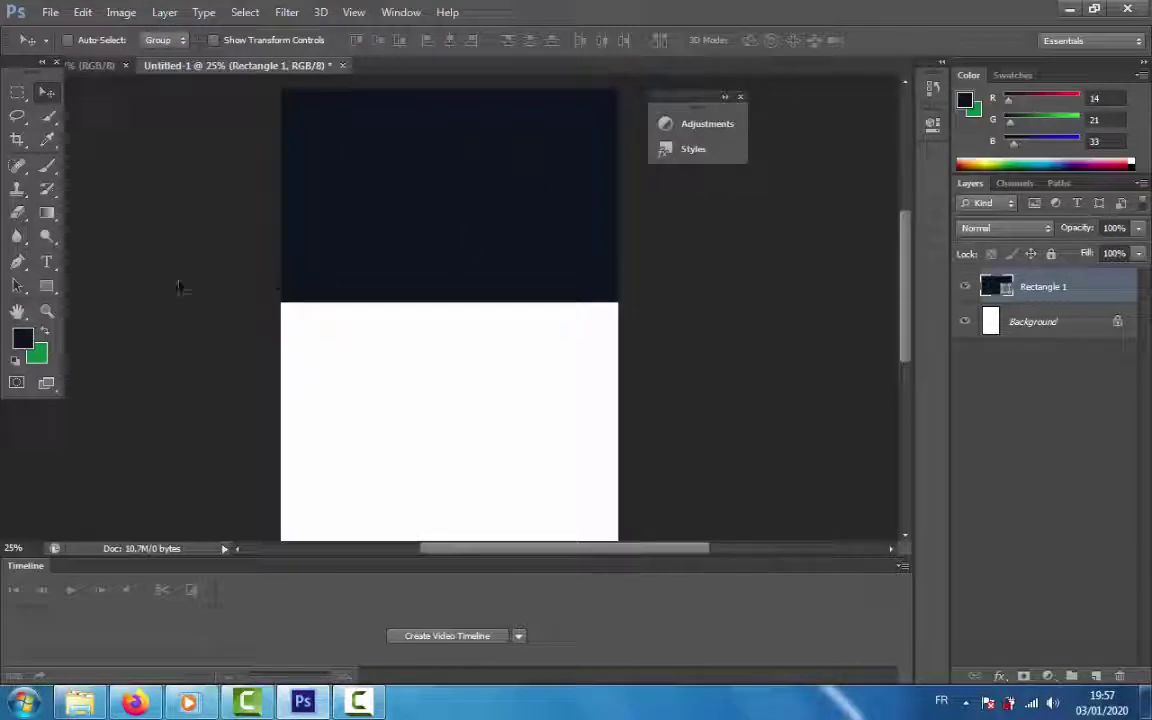
# Draw a rounded rectangle about 764 × 182 px with 10 px radius, centred across the dark rectangle's bottom edge.
pyautogui.click(49, 312)
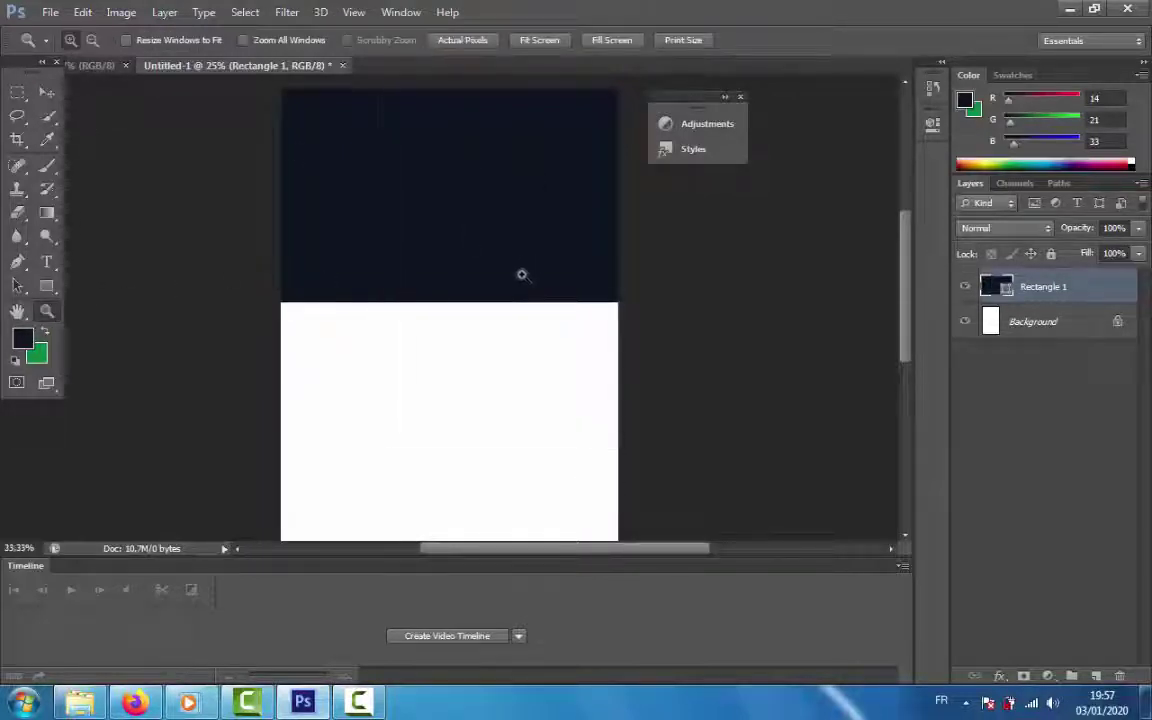
pyautogui.click(522, 270)
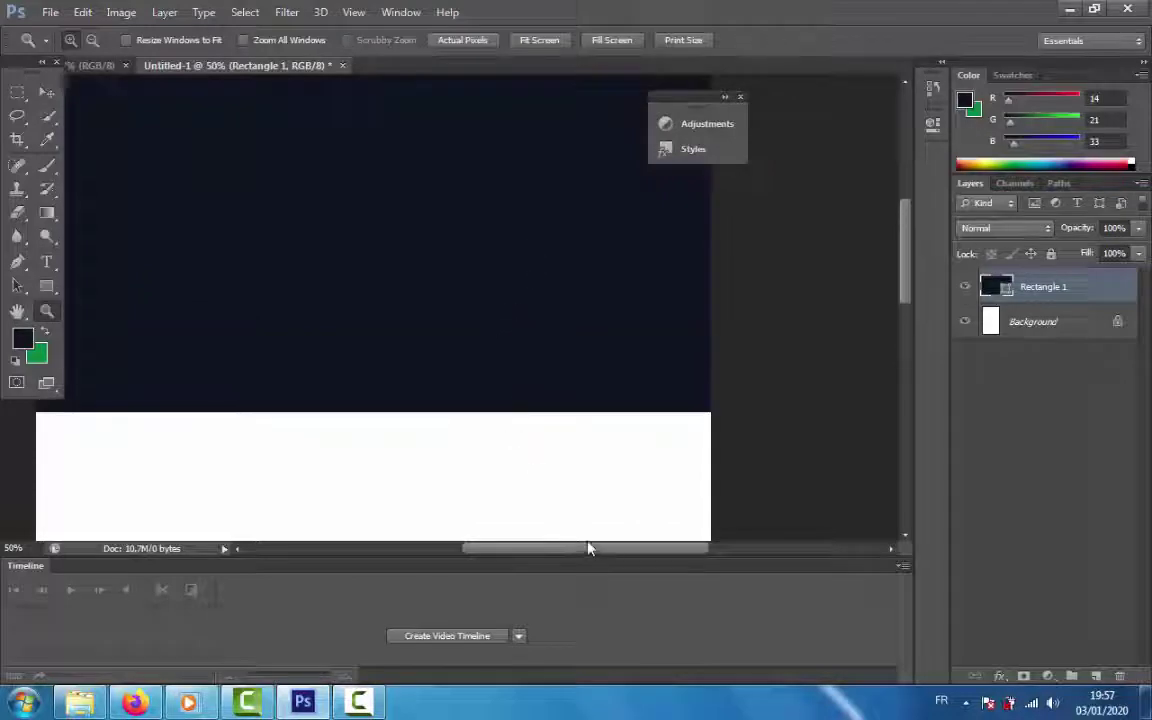
pyautogui.hotkey('ctrl', '+')
pyautogui.moveTo(568, 558)
pyautogui.mouseDown()
pyautogui.moveTo(504, 550)
pyautogui.moveTo(556, 560)
pyautogui.mouseUp()
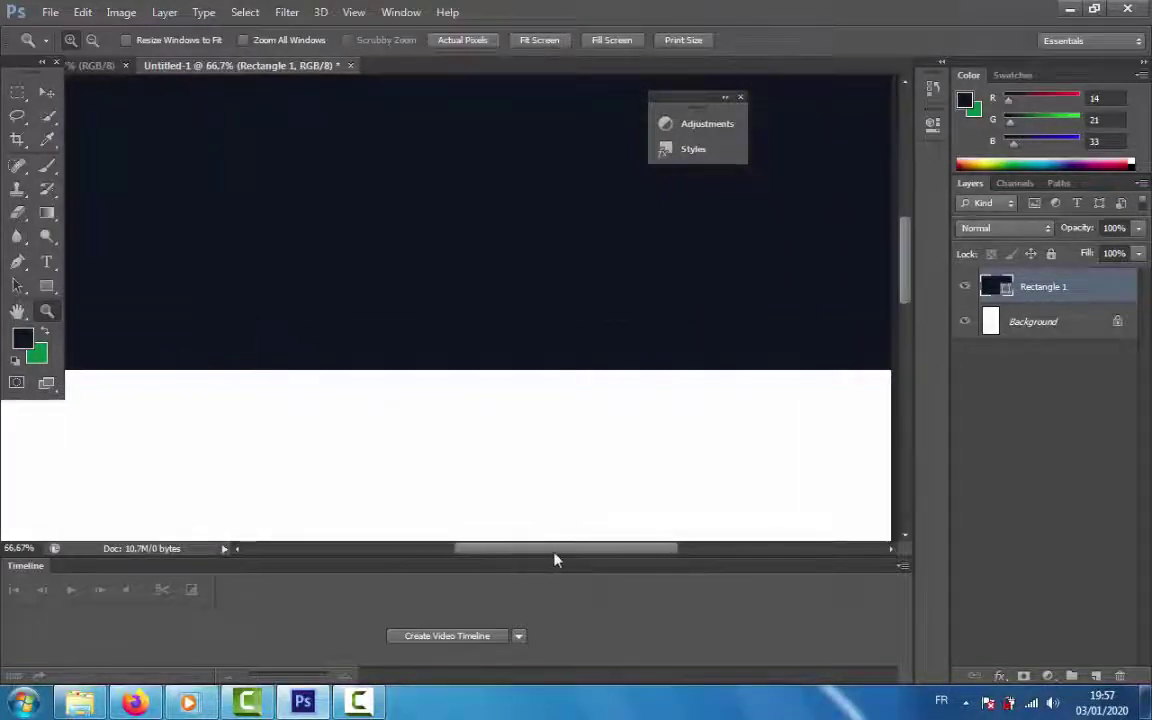
pyautogui.hotkey('ctrl', '-')
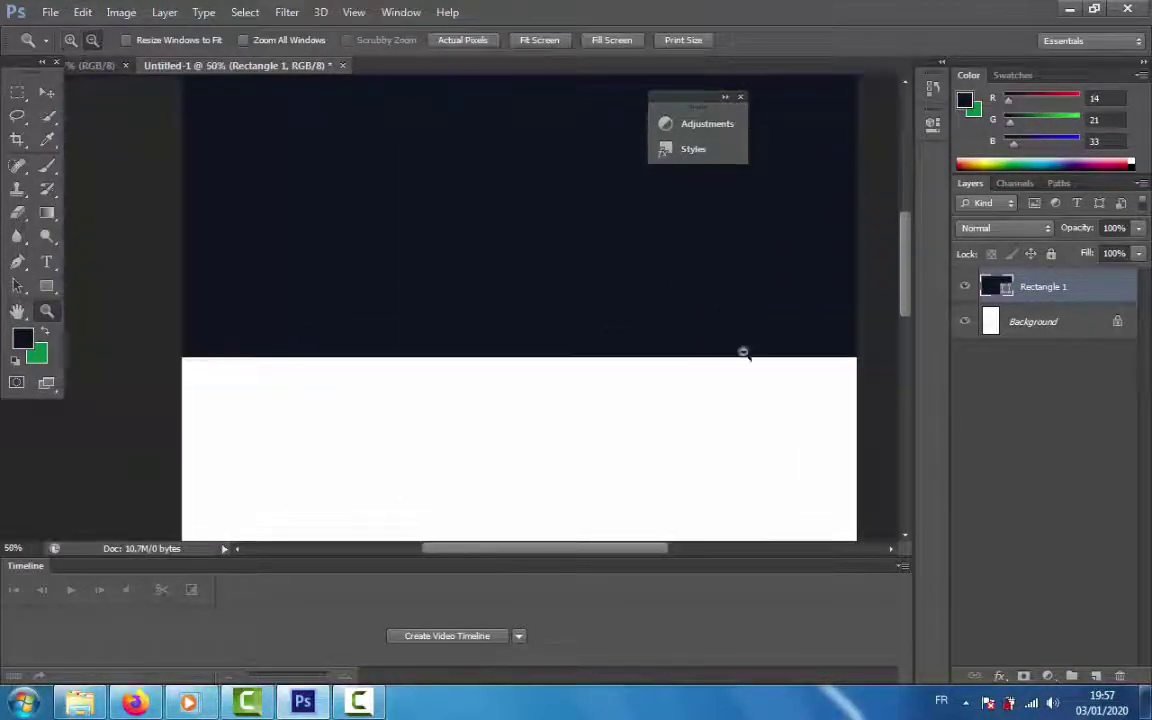
pyautogui.moveTo(46, 286); pyautogui.dragTo(47, 287)
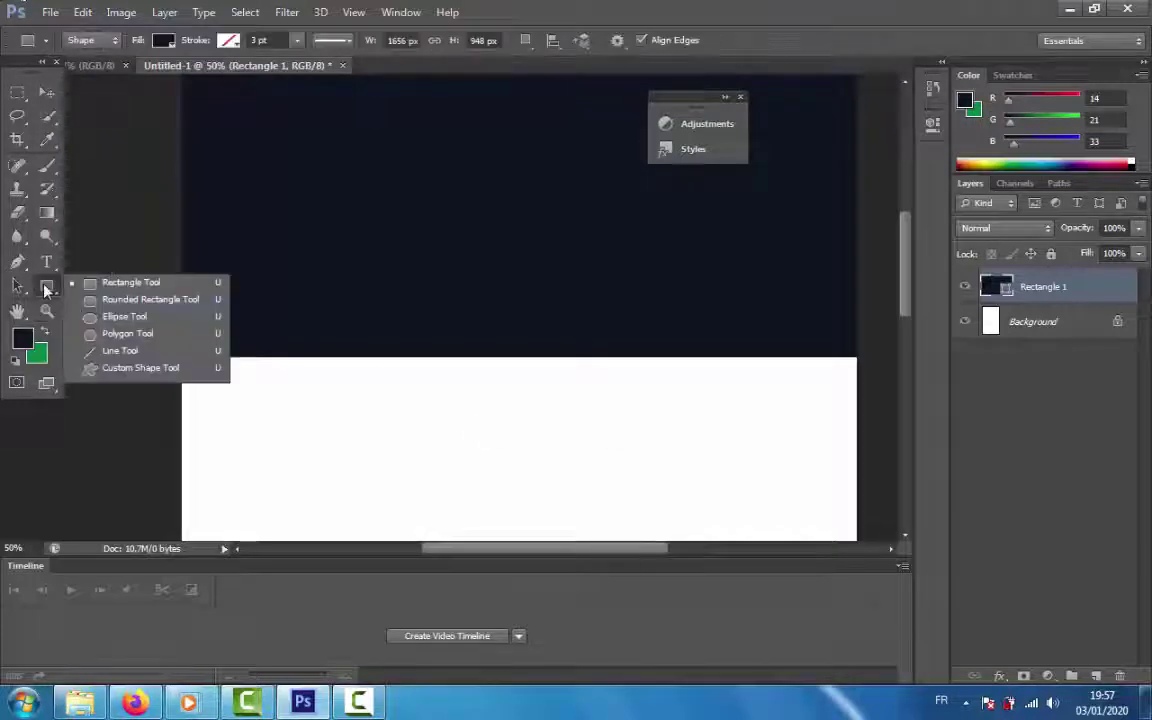
pyautogui.click(103, 280)
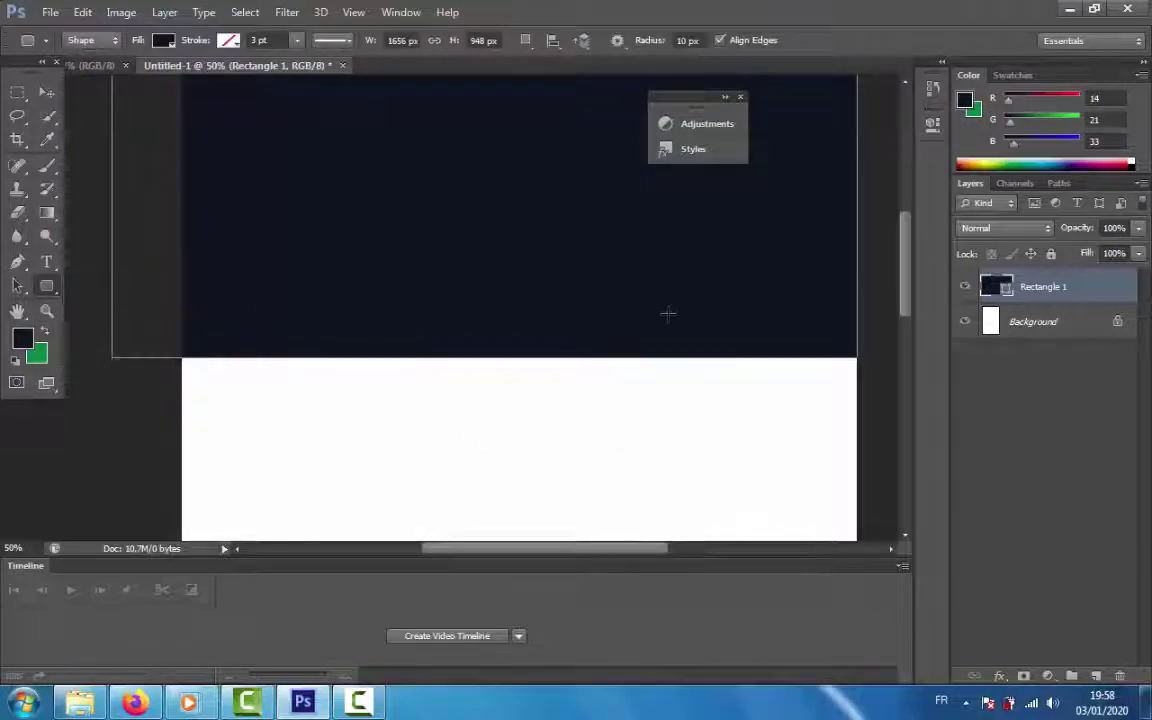
pyautogui.moveTo(706, 317); pyautogui.dragTo(363, 397)
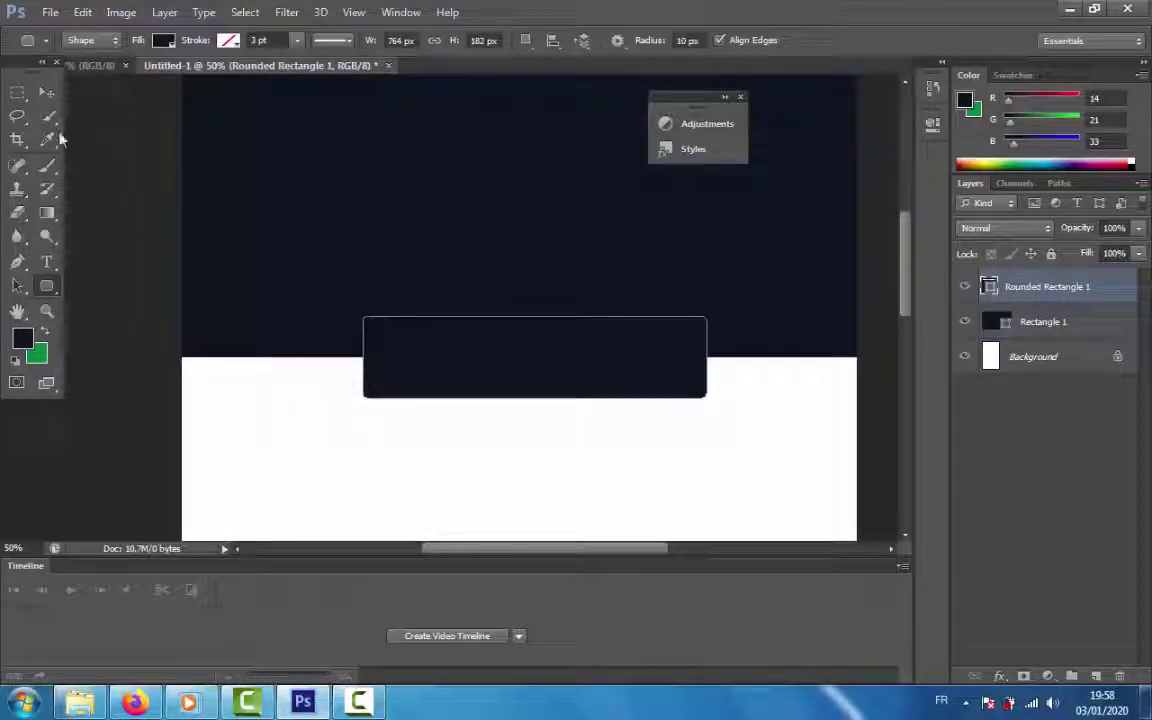
# Draw a circle about 186 × 182 px over the right end of the rounded rectangle.
pyautogui.rightClick(50, 290)
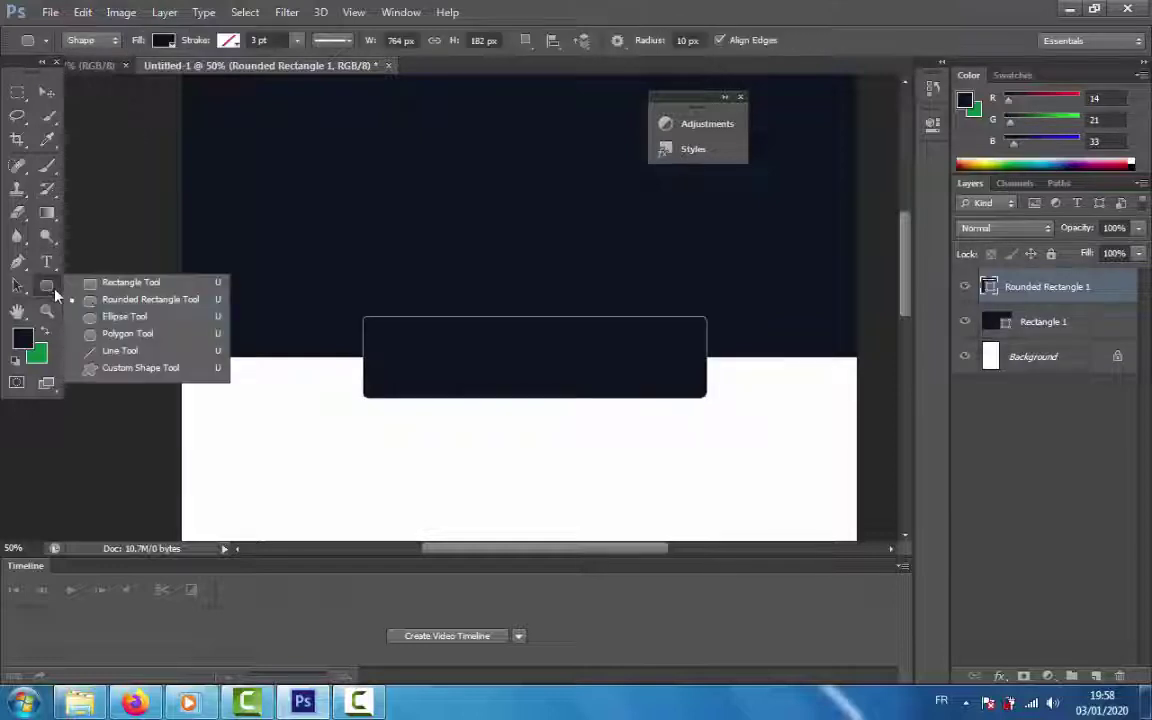
pyautogui.click(100, 316)
pyautogui.moveTo(743, 320); pyautogui.dragTo(666, 398)
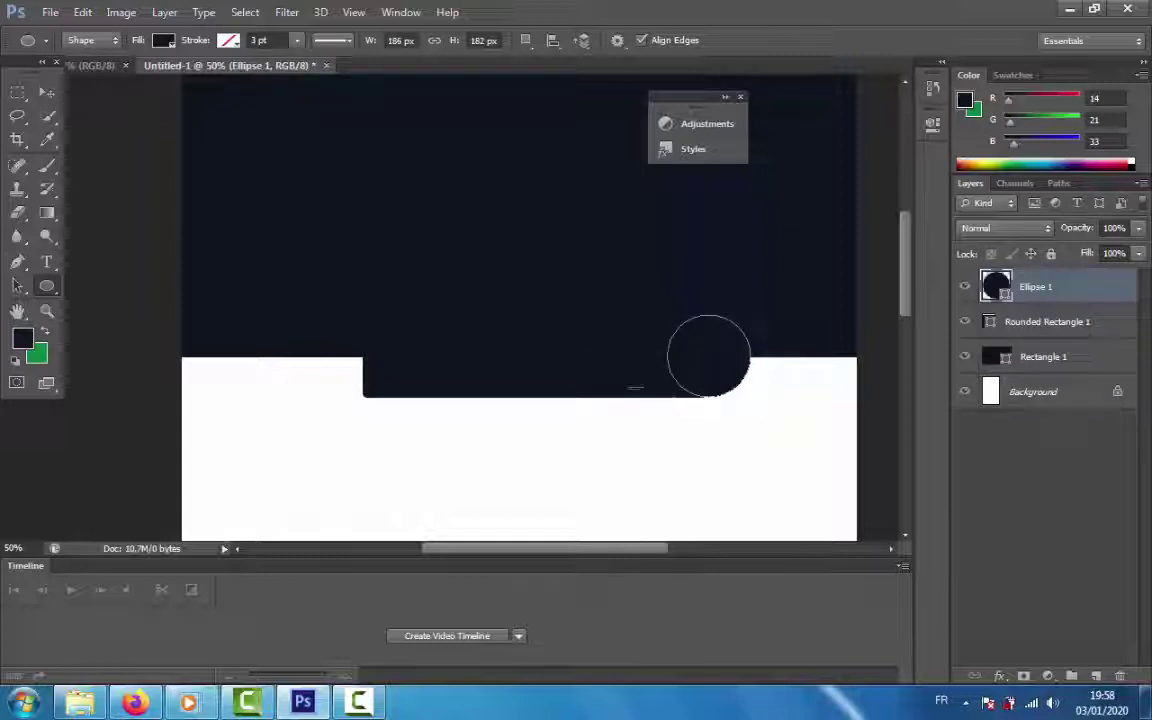
# Duplicate the circle layer and move the copy to the left end of the rounded rectangle.
pyautogui.click(56, 96)
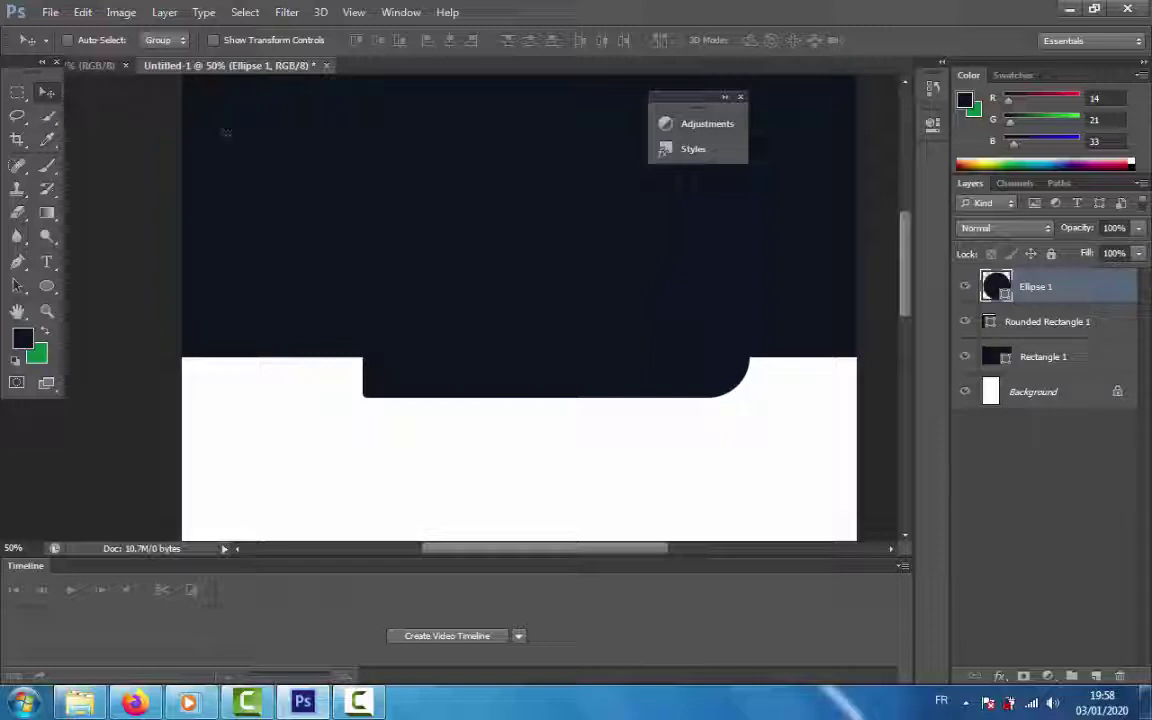
pyautogui.rightClick(1107, 300)
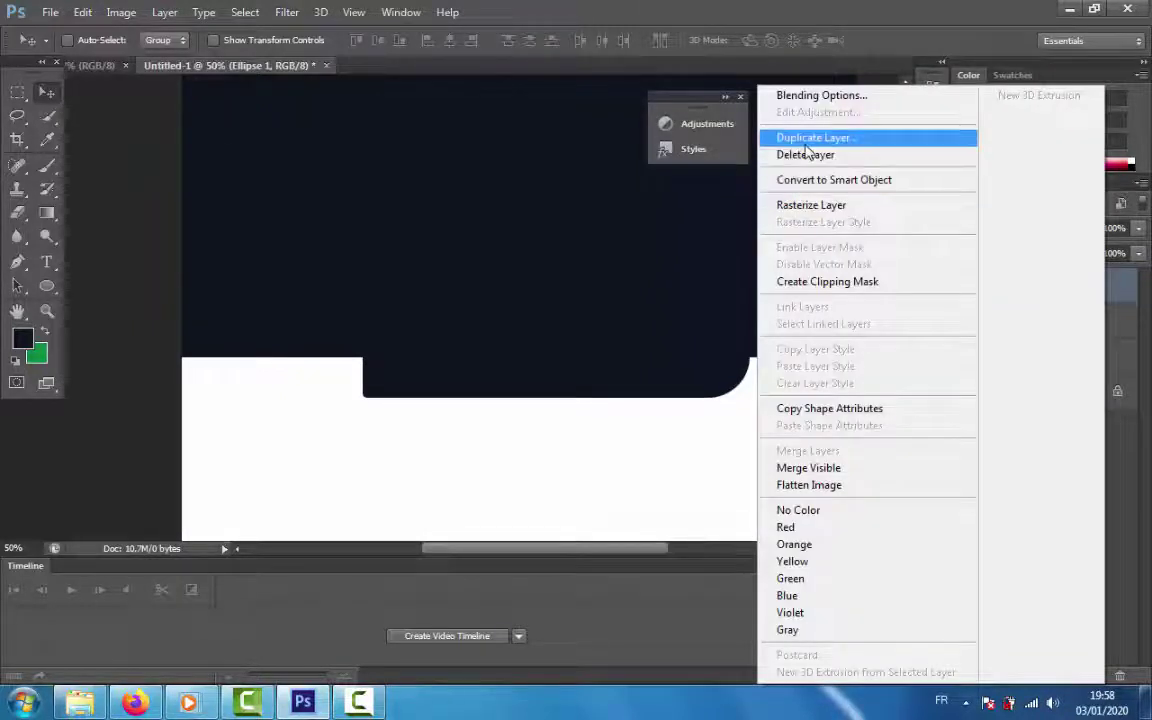
pyautogui.click(810, 139)
pyautogui.click(722, 213)
pyautogui.moveTo(712, 368); pyautogui.dragTo(358, 364)
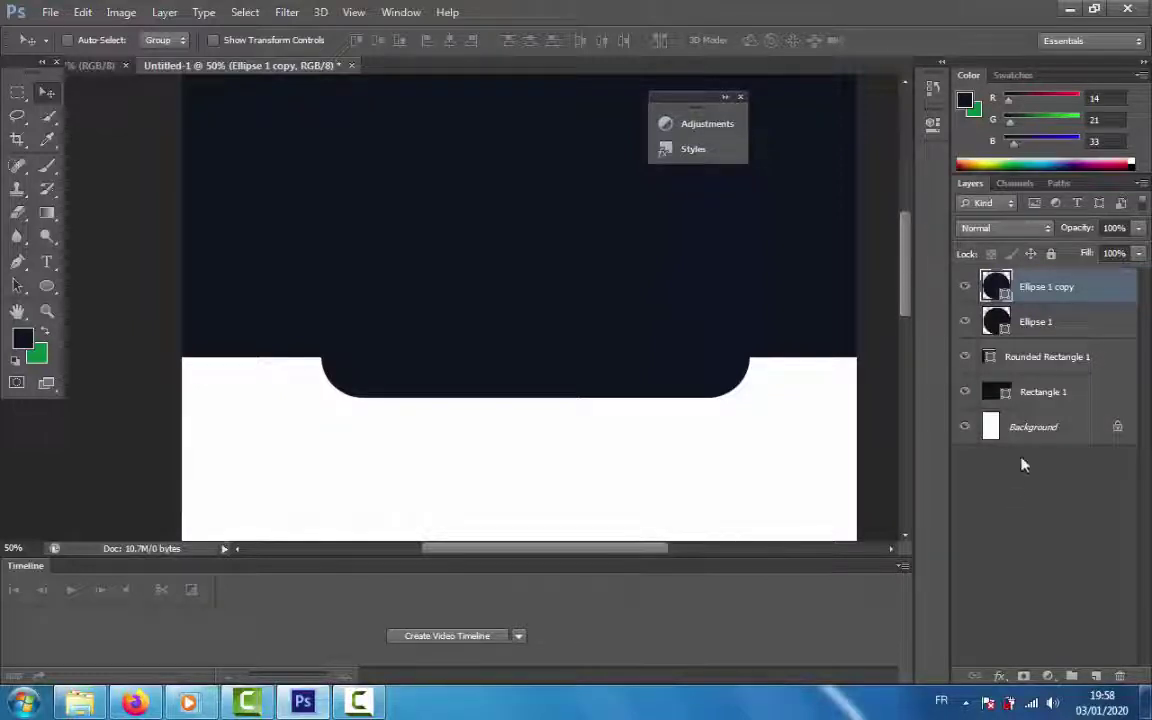
# Merge the two circles and the rounded rectangle into a single pill-shaped layer.
pyautogui.keyDown('shift'); pyautogui.click(1045, 321); pyautogui.keyUp('shift')
pyautogui.keyDown('shift'); pyautogui.click(1045, 357); pyautogui.keyUp('shift')
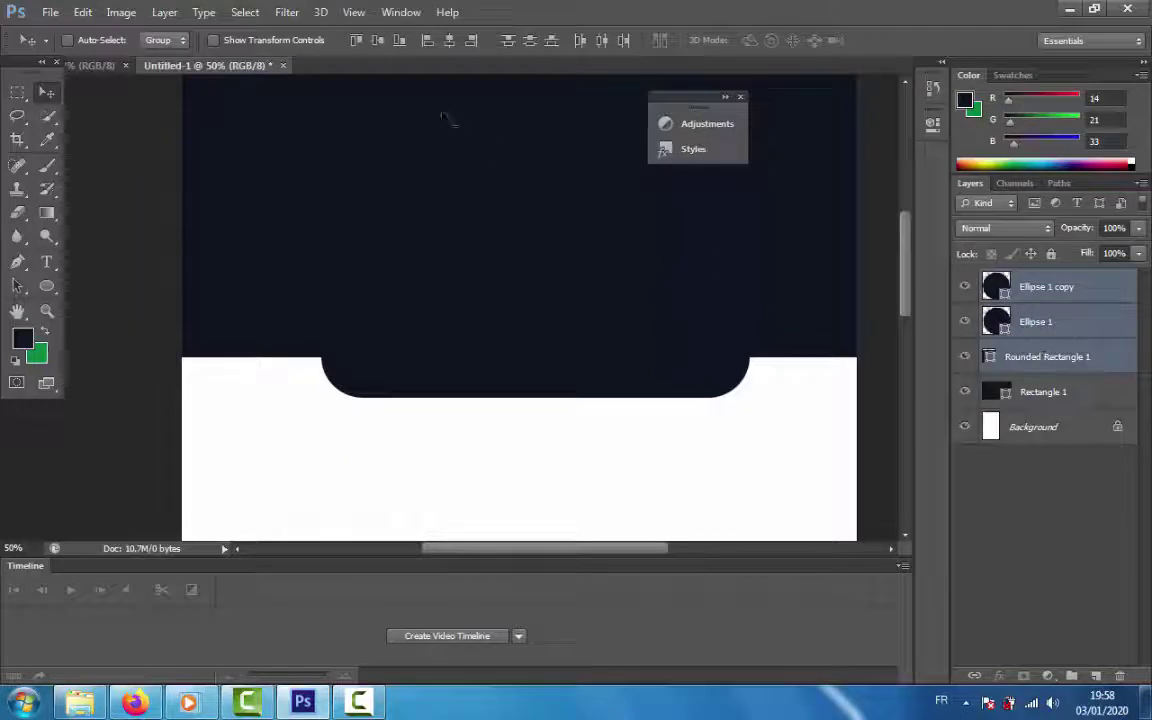
pyautogui.click(165, 12)
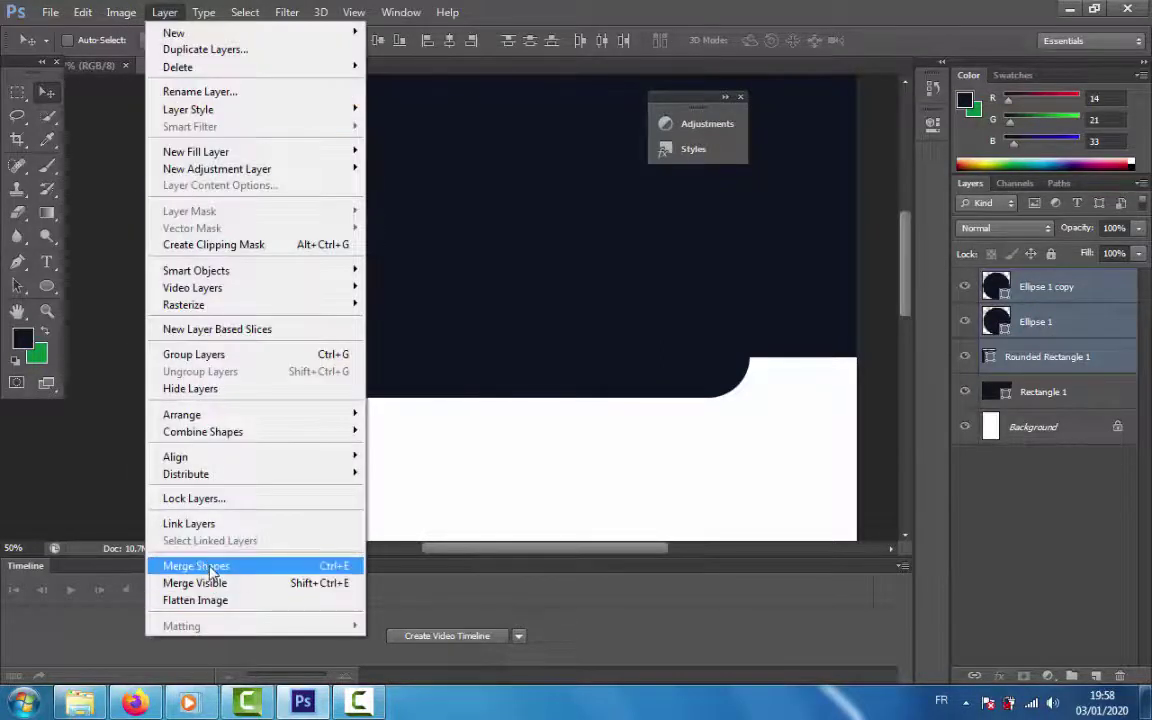
pyautogui.click(208, 566)
# Move the merged pill shape down onto the white area just below the dark rectangle.
pyautogui.moveTo(651, 364); pyautogui.dragTo(622, 392)
pyautogui.scroll(1, 683, 415)
pyautogui.scroll(1, 686, 412)
pyautogui.scroll(-4, 687, 414)
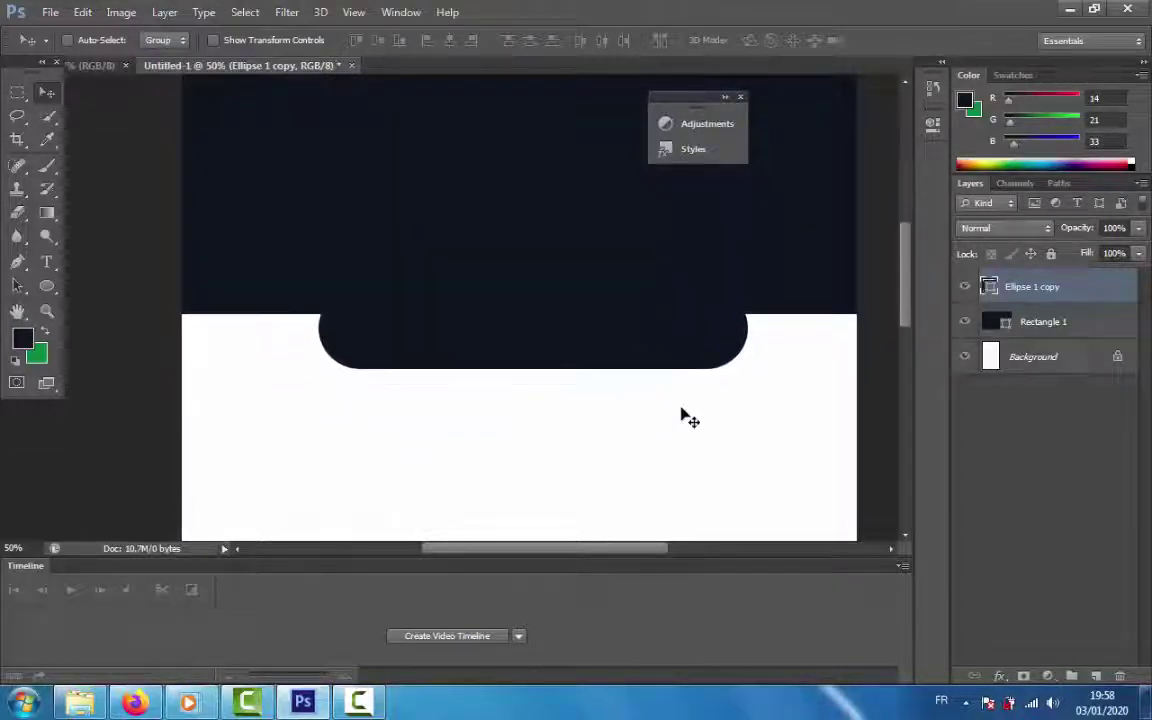
pyautogui.moveTo(686, 312); pyautogui.dragTo(683, 366)
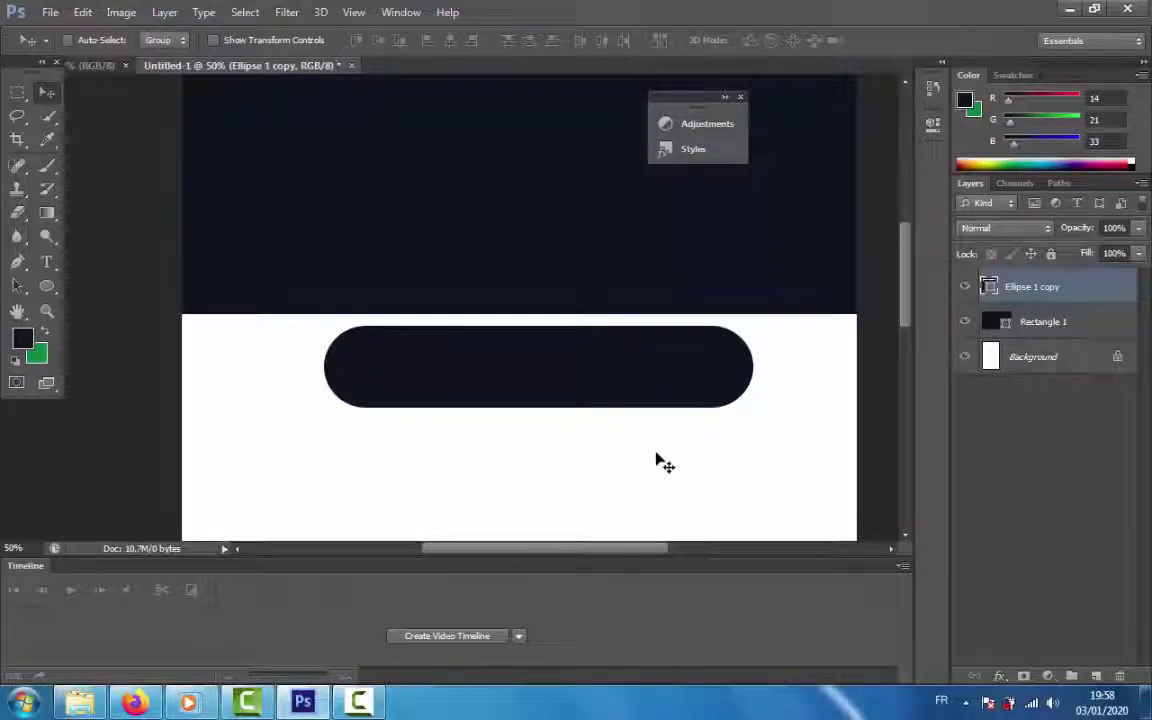
# Nudge the pill shape up until about half of it overlaps the dark rectangle's bottom edge.
pyautogui.press('Up')
pyautogui.press('Up')
pyautogui.press('Up')
pyautogui.press('Up')
pyautogui.press('Up')
pyautogui.press('Up')
pyautogui.press('Up')
pyautogui.press('Up')
pyautogui.press('Up')
pyautogui.press('Up')
pyautogui.press('Up')
pyautogui.press('Up')
pyautogui.press('Up')
pyautogui.press('Up')
pyautogui.press('Up')
pyautogui.press('Up')
pyautogui.press('Up')
pyautogui.press('Up')
pyautogui.press('Up')
pyautogui.press('Up')
pyautogui.press('Up')
pyautogui.press('Up')
pyautogui.press('Up')
pyautogui.press('Up')
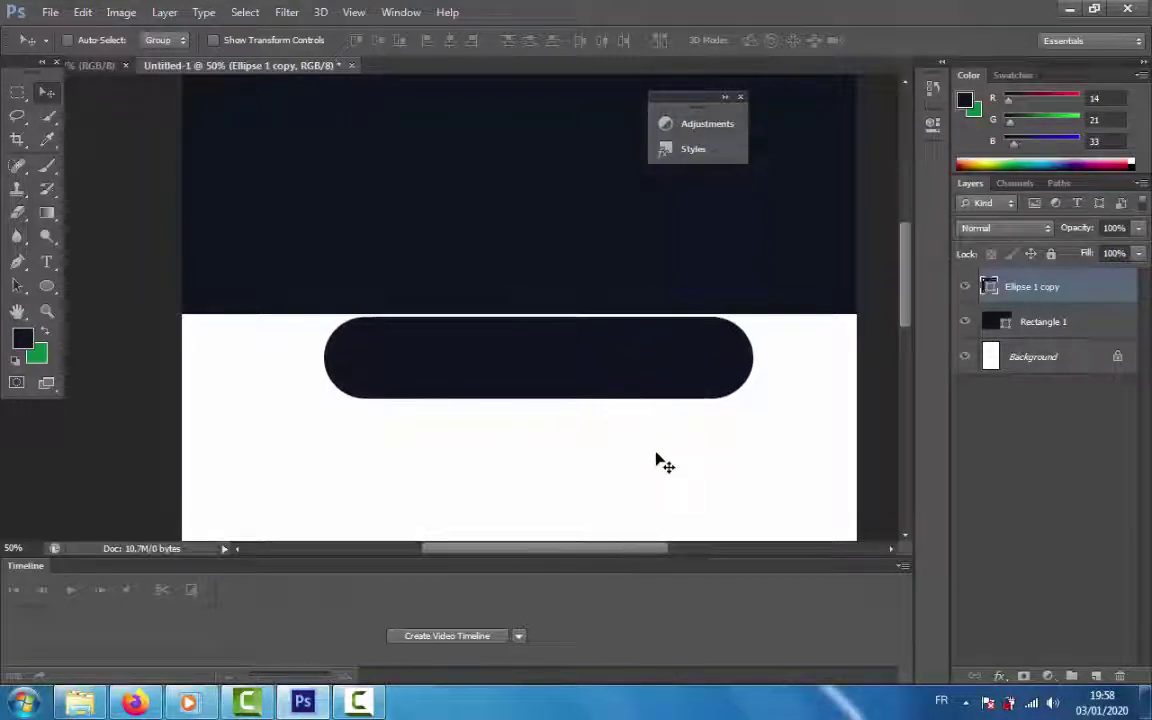
pyautogui.hotkey('shift', 'Up')
pyautogui.hotkey('shift', 'Up')
pyautogui.hotkey('shift', 'Up')
pyautogui.hotkey('shift', 'Up')
pyautogui.hotkey('shift', 'Up')
pyautogui.hotkey('shift', 'Up')
pyautogui.hotkey('shift', 'Up')
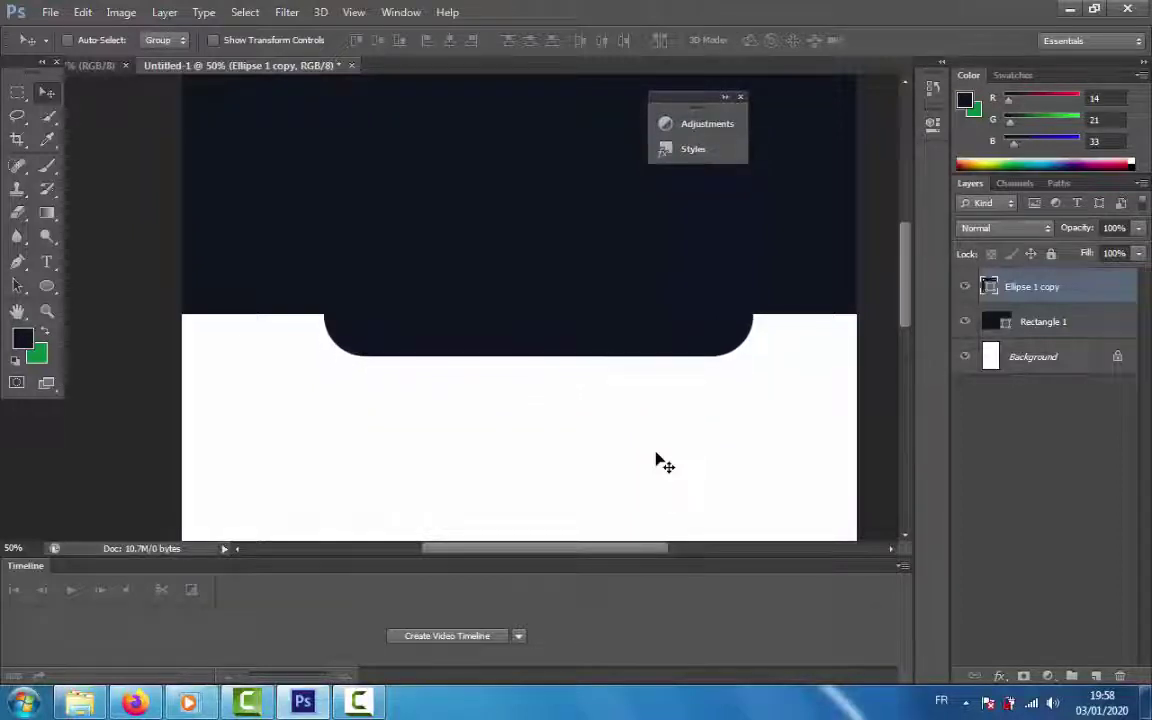
# Move the floating Adjustments and Styles panel off the page, into the empty area to its left.
pyautogui.press('z')
pyautogui.scroll(3, 425, 365)
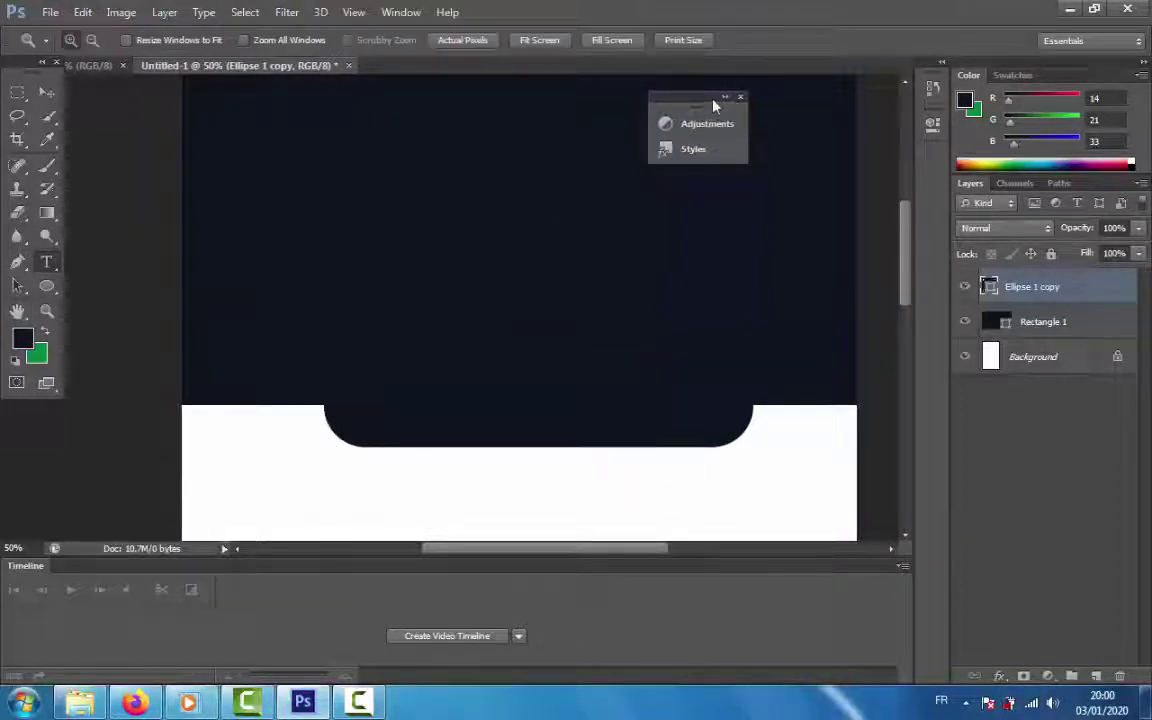
pyautogui.moveTo(715, 96); pyautogui.dragTo(133, 145)
# Add the letter "s" as text near the top of the dark area in Times New Roman, 36 pt.
pyautogui.press('t')
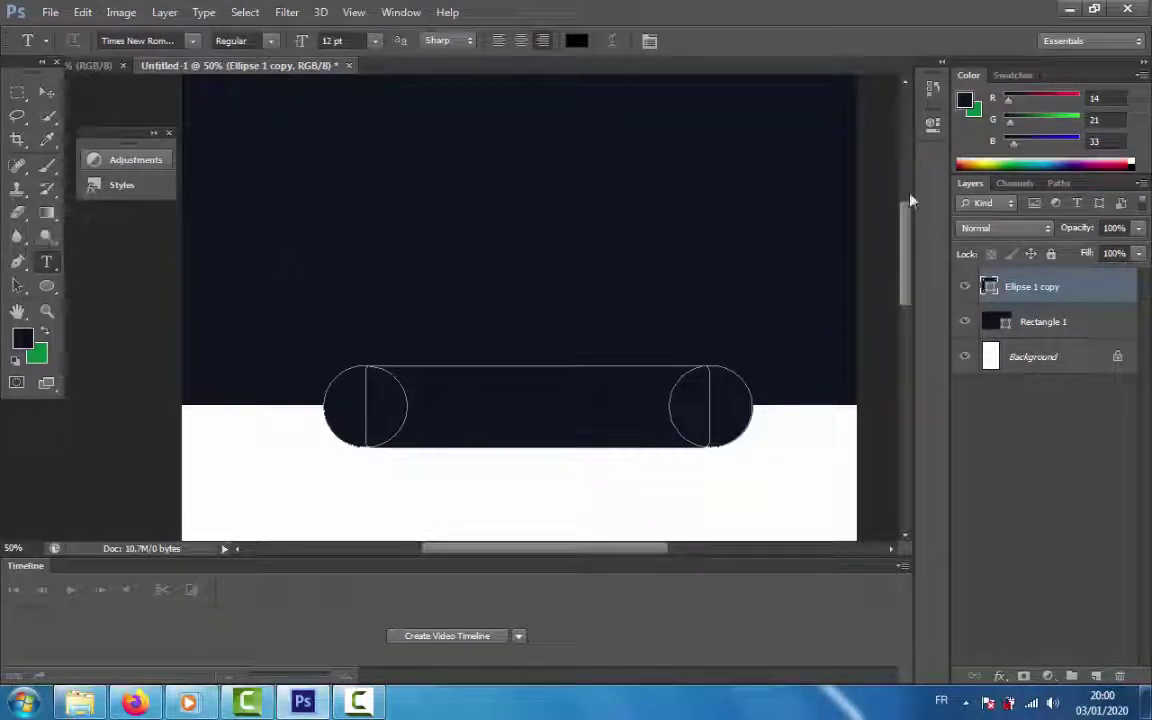
pyautogui.click(590, 148)
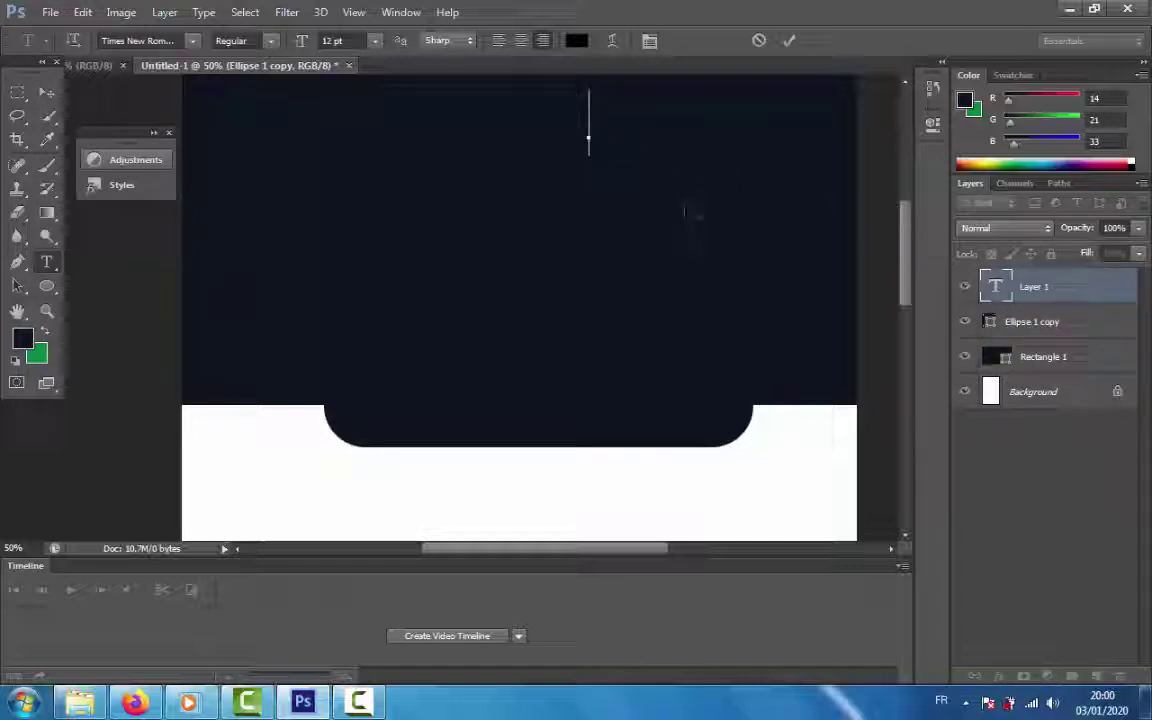
pyautogui.write('Lo')
pyautogui.doubleClick(570, 130)
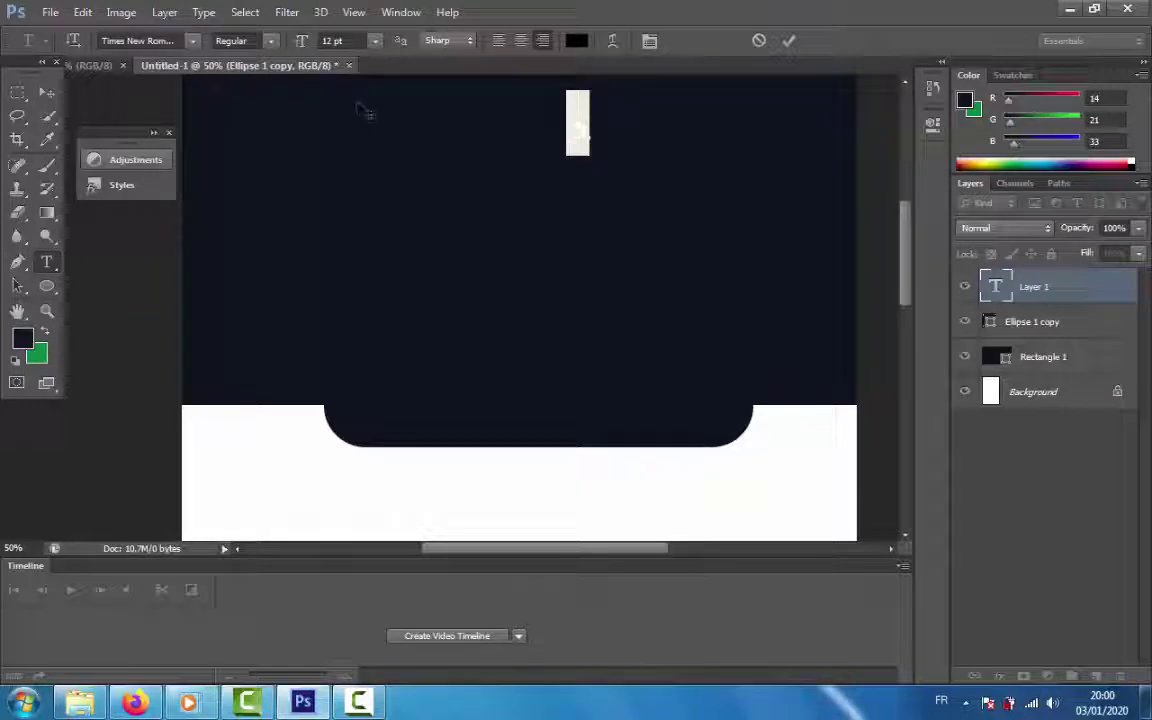
pyautogui.click(375, 40)
pyautogui.click(370, 285)
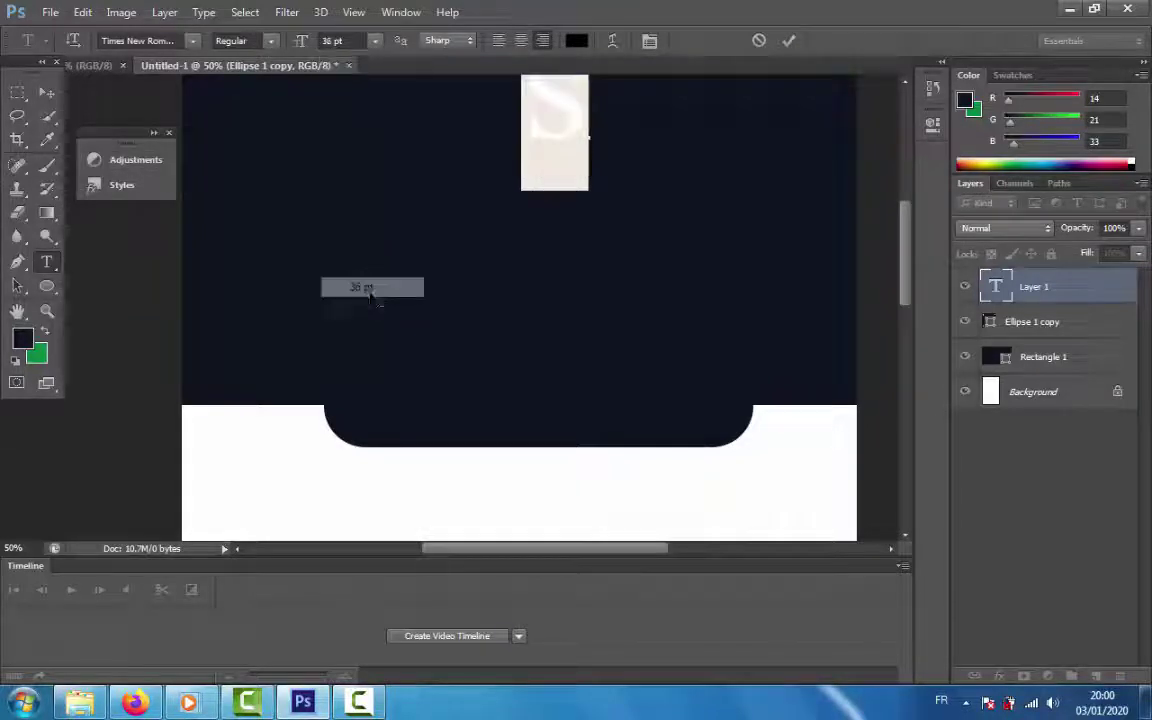
pyautogui.write('S')
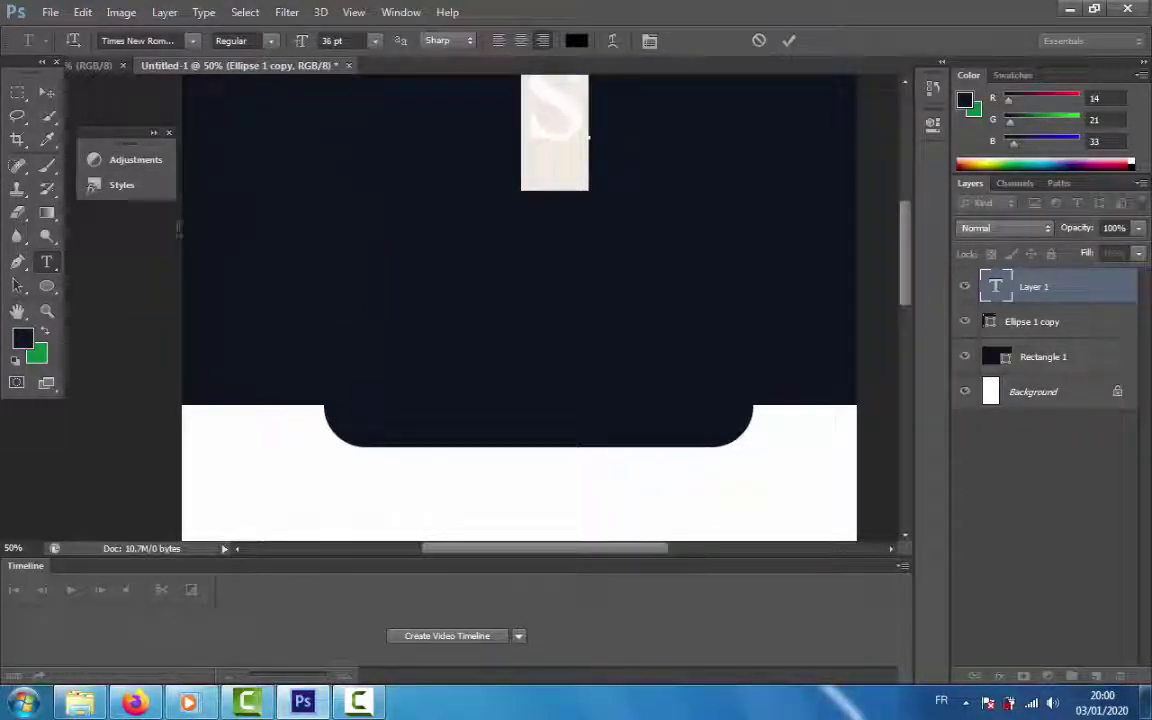
# Recolour the letter "s" green and move it down and left within the dark area.
pyautogui.click(44, 331)
pyautogui.click(47, 92)
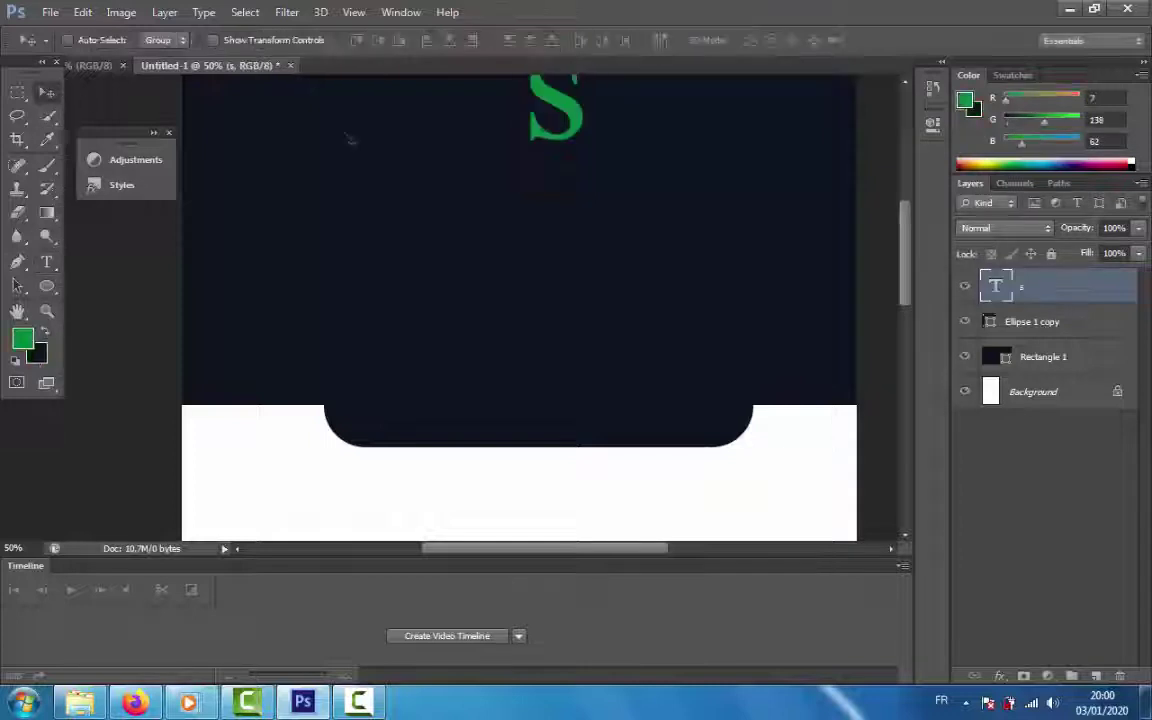
pyautogui.moveTo(580, 140); pyautogui.dragTo(530, 217)
# Add a separate capital "R" text at the left side of the dark area.
pyautogui.click(46, 262)
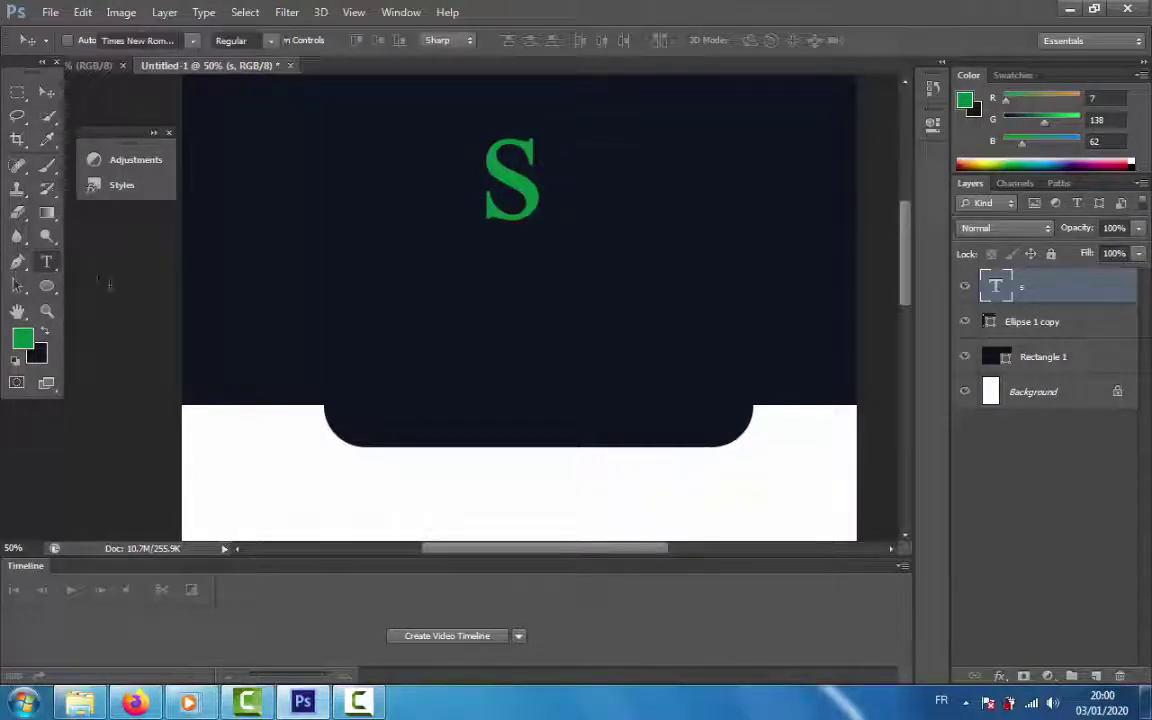
pyautogui.click(293, 312)
pyautogui.write('r')
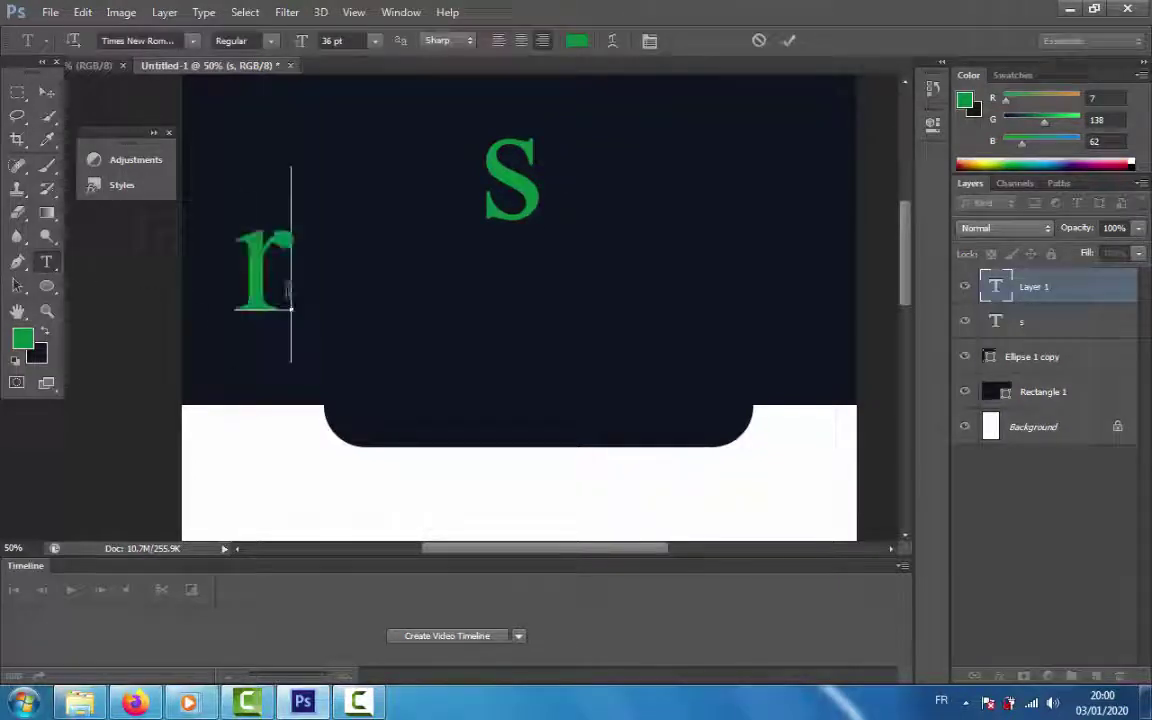
pyautogui.doubleClick(287, 289)
pyautogui.write('R')
# Recolour the letter R white (ffffff) and move it up beside the green S.
pyautogui.doubleClick(284, 289)
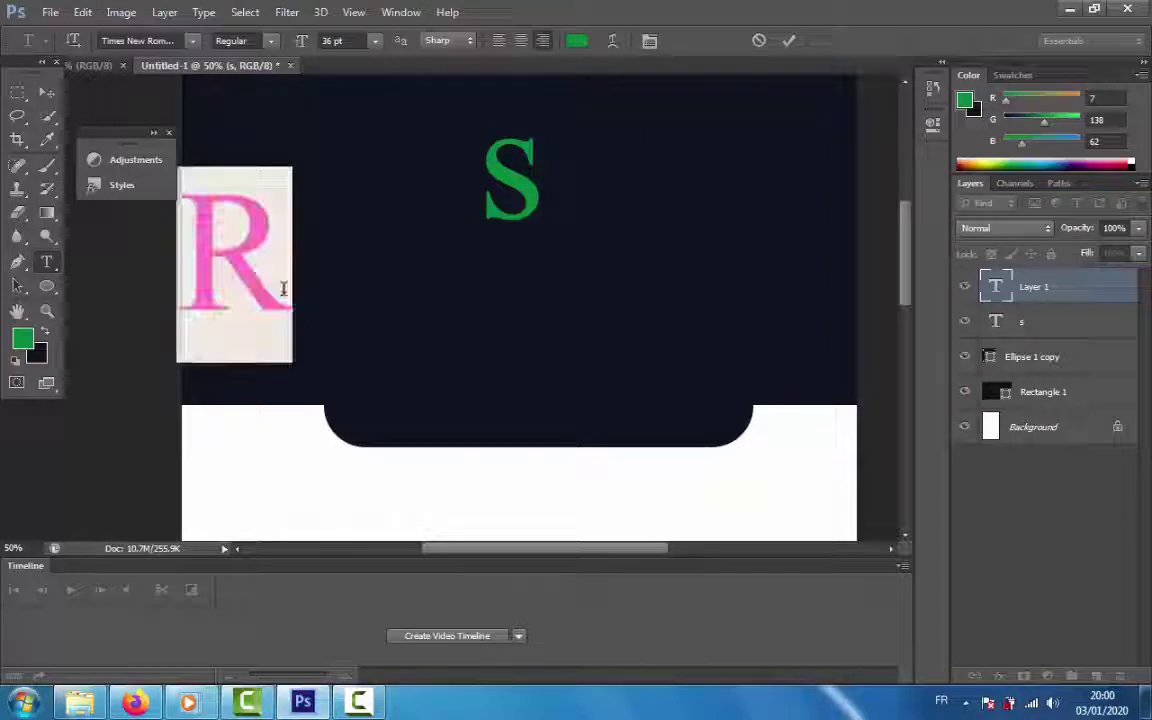
pyautogui.click(26, 340)
pyautogui.click(218, 437)
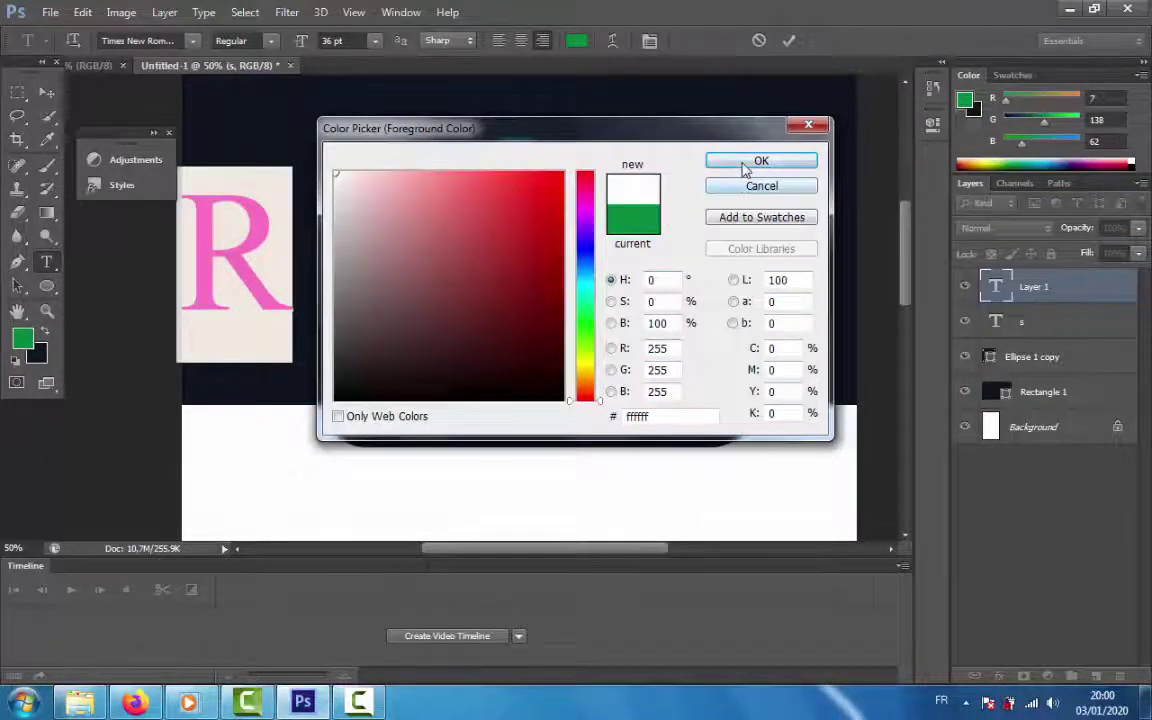
pyautogui.click(744, 163)
pyautogui.click(46, 92)
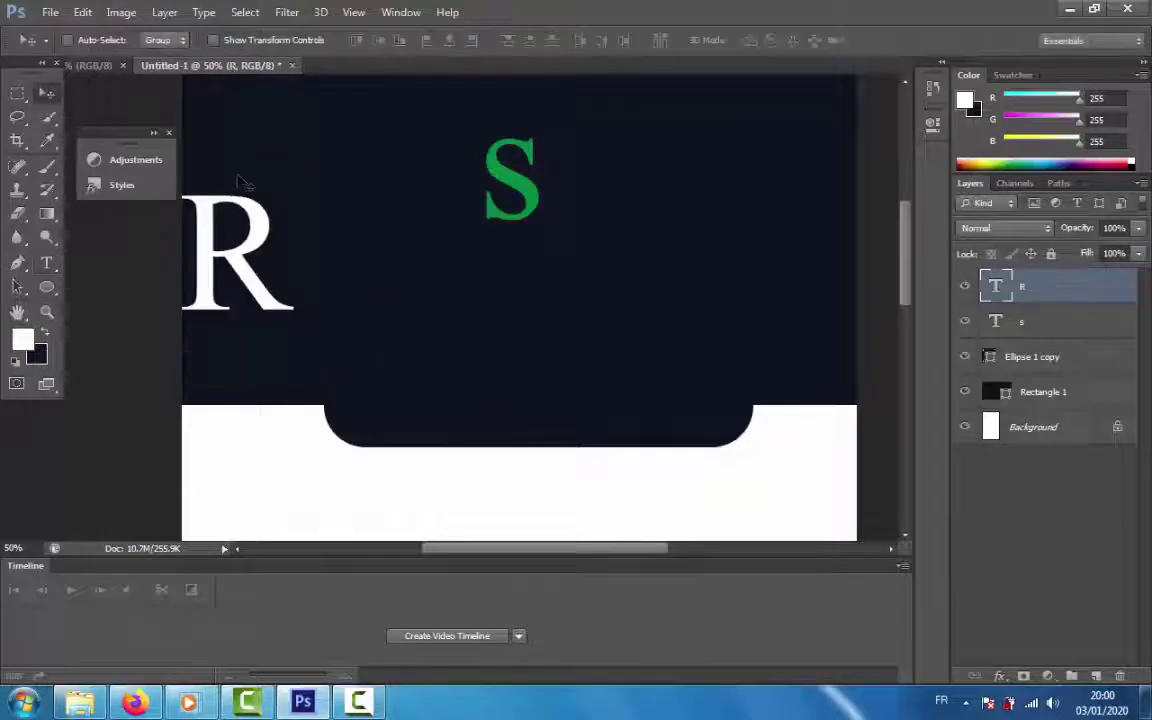
pyautogui.moveTo(239, 181); pyautogui.dragTo(447, 103)
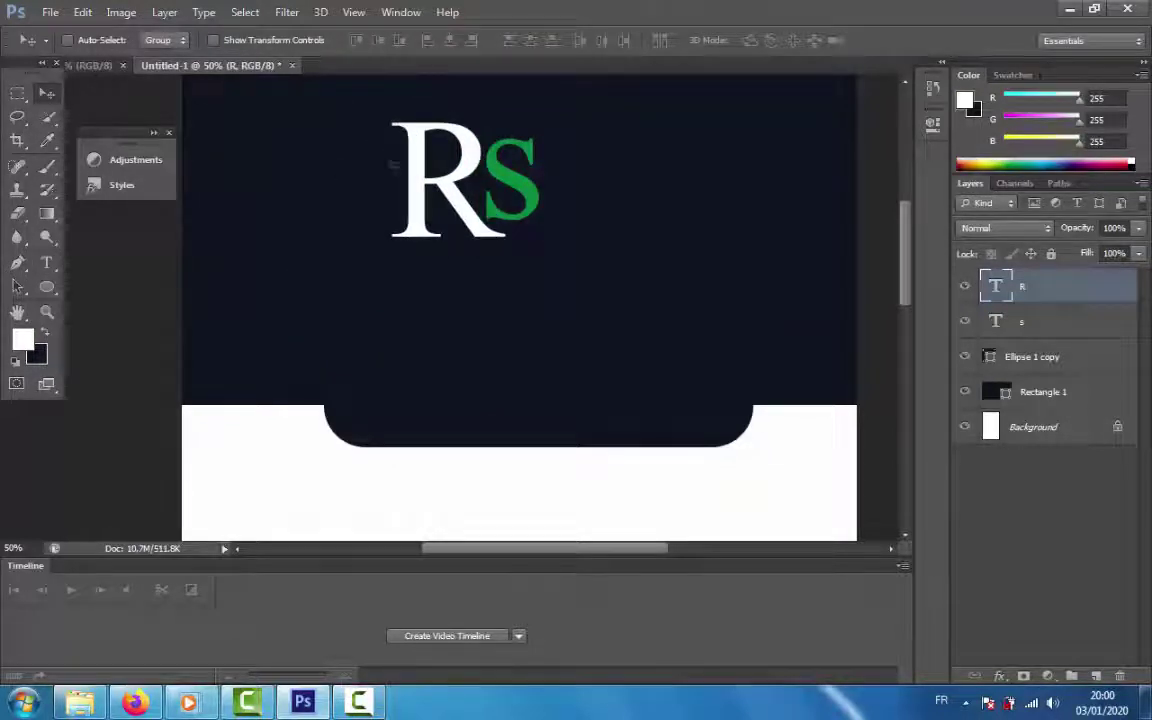
# Scale the white R down to about 66% width and 69% height, lining it up with the green S.
pyautogui.click(82, 12)
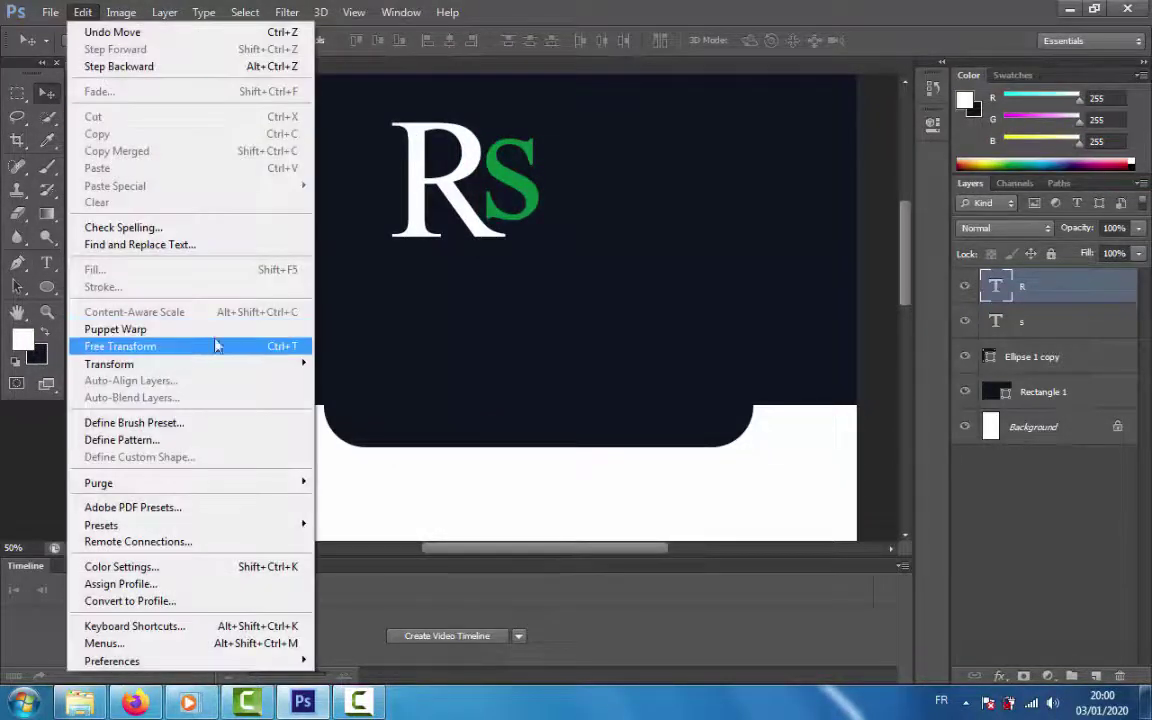
pyautogui.click(216, 346)
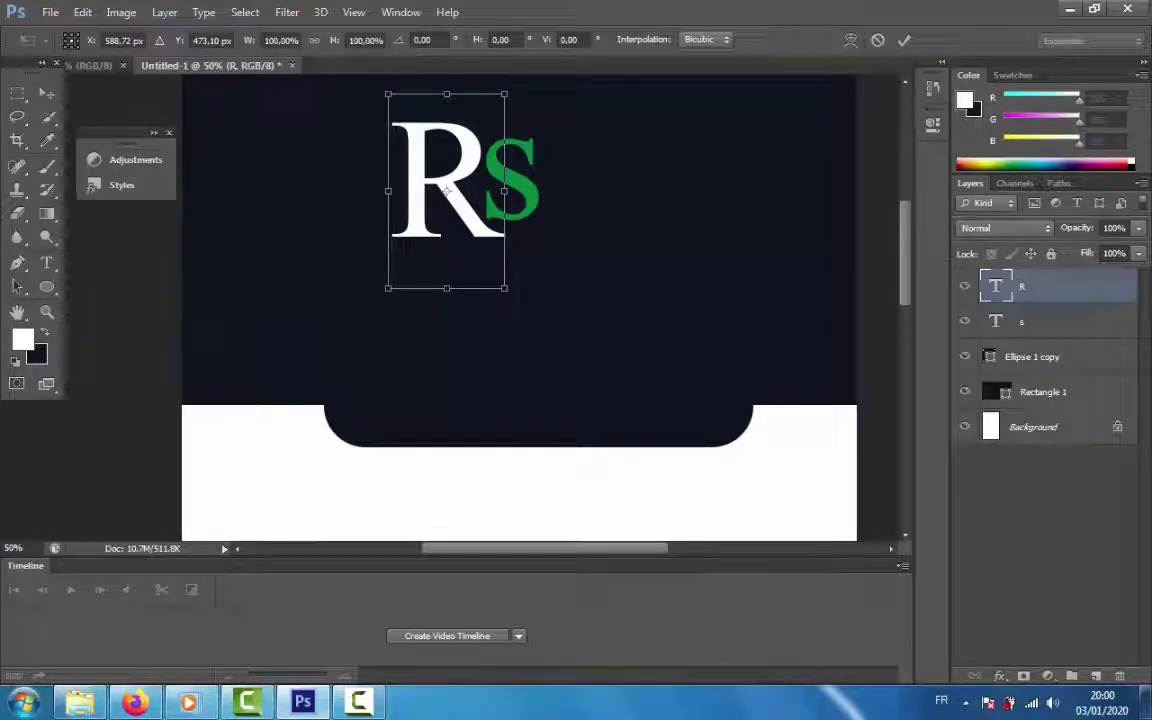
pyautogui.moveTo(504, 289); pyautogui.dragTo(463, 231)
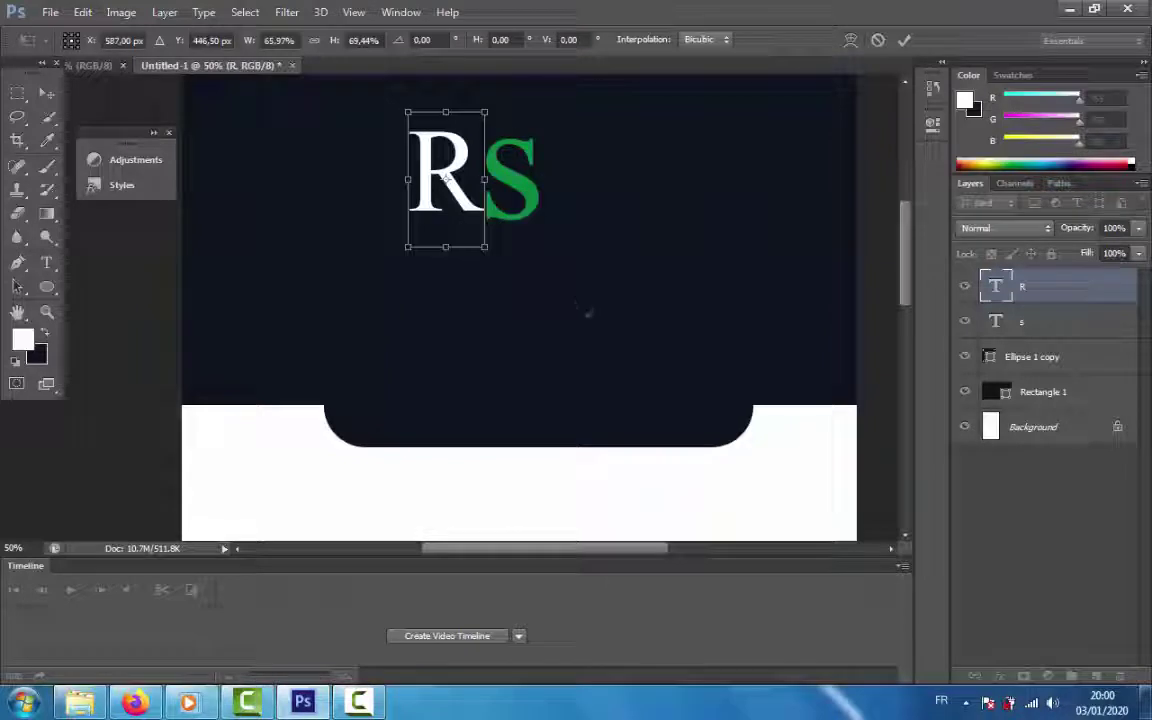
pyautogui.press('Return')
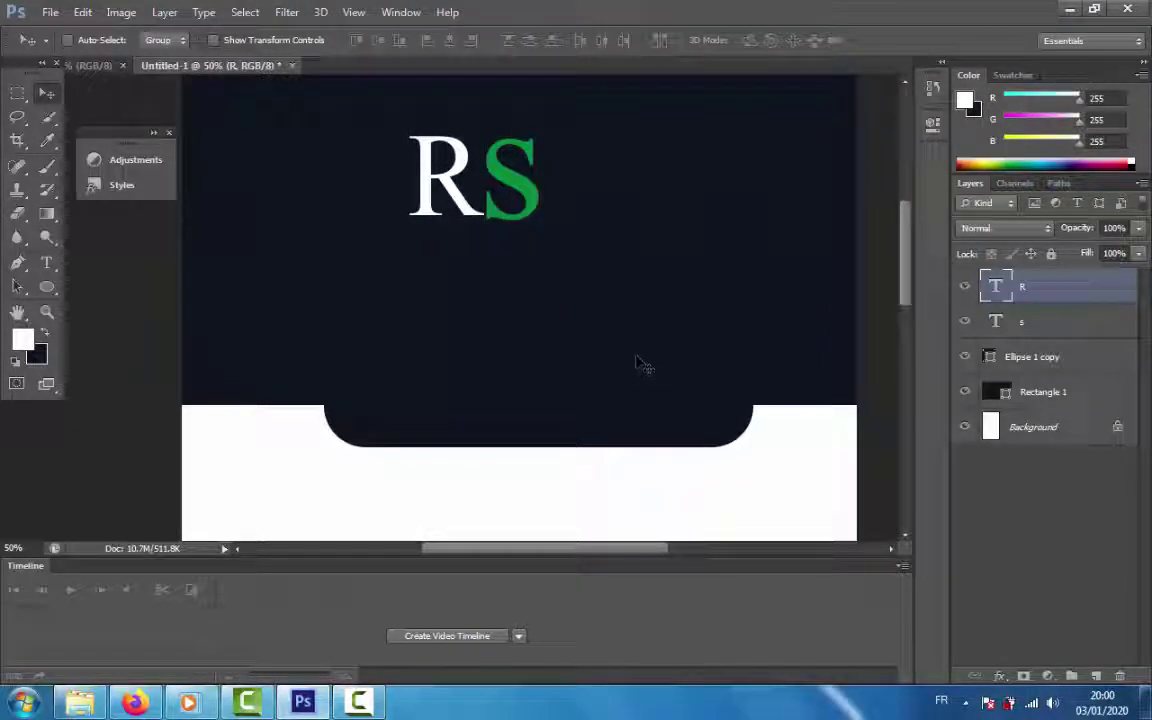
# Draw a thin white rectangle as an underline beneath the R and S, spanning both letters.
pyautogui.click(46, 287)
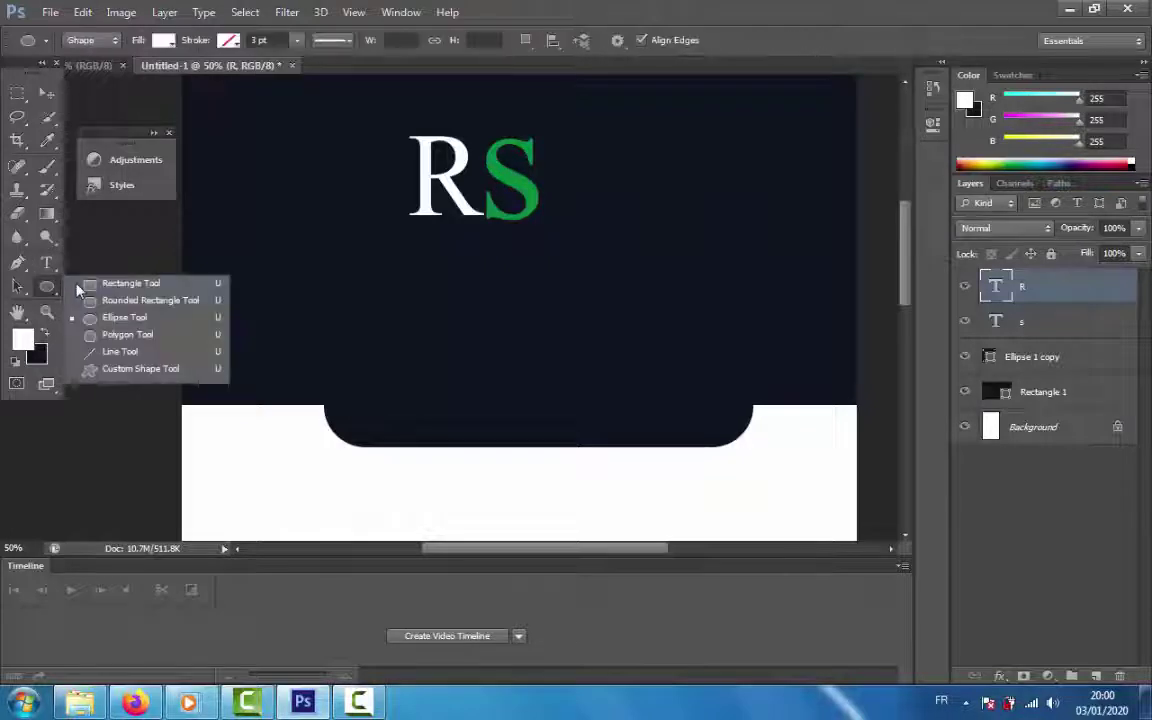
pyautogui.click(120, 280)
pyautogui.moveTo(540, 229); pyautogui.dragTo(409, 231)
# Nudge the white underline slightly closer to the bottom of the R and S.
pyautogui.click(47, 94)
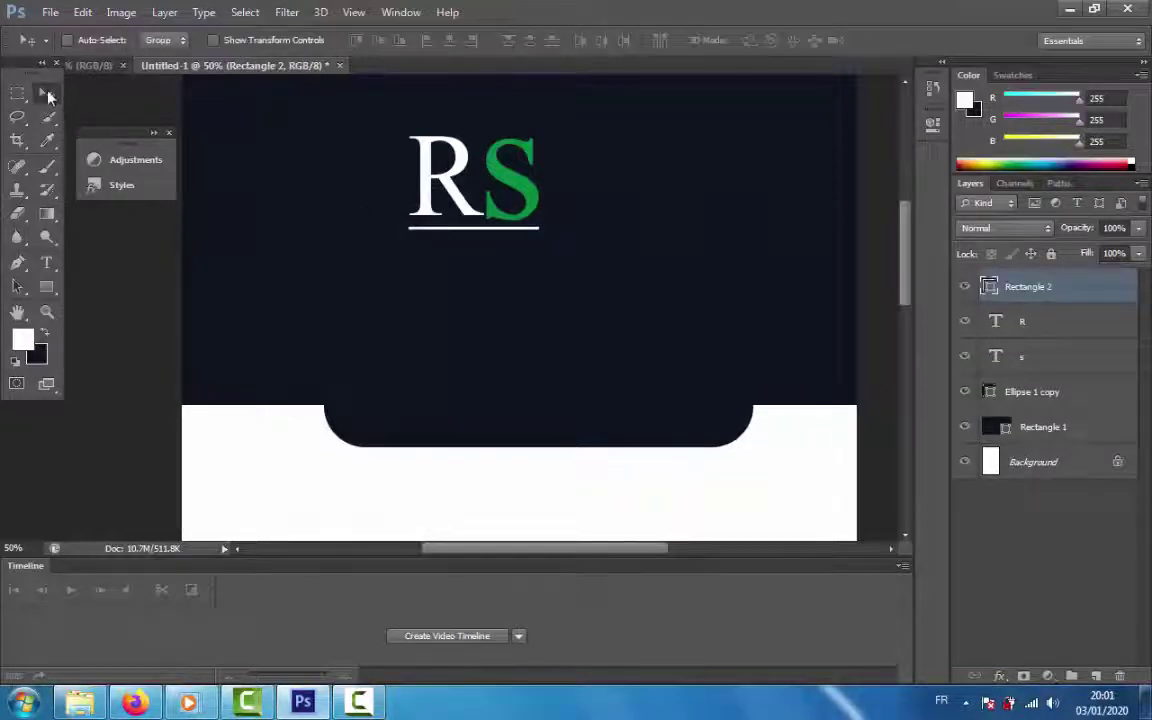
pyautogui.press('Up')
pyautogui.press('Up')
pyautogui.press('Up')
pyautogui.press('Up')
pyautogui.press('Up')
pyautogui.press('Up')
pyautogui.press('Up')
pyautogui.press('Up')
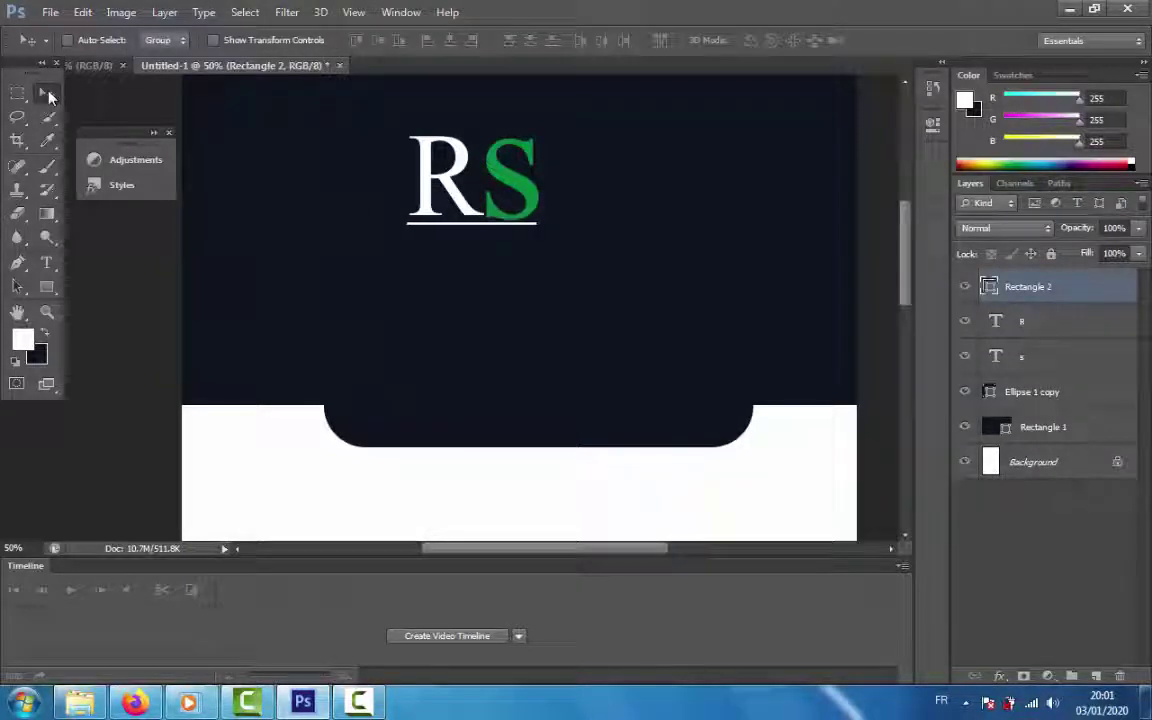
pyautogui.press('Down')
pyautogui.press('Down')
pyautogui.press('Down')
pyautogui.press('Down')
pyautogui.press('Down')
pyautogui.press('Down')
pyautogui.press('Down')
pyautogui.press('Down')
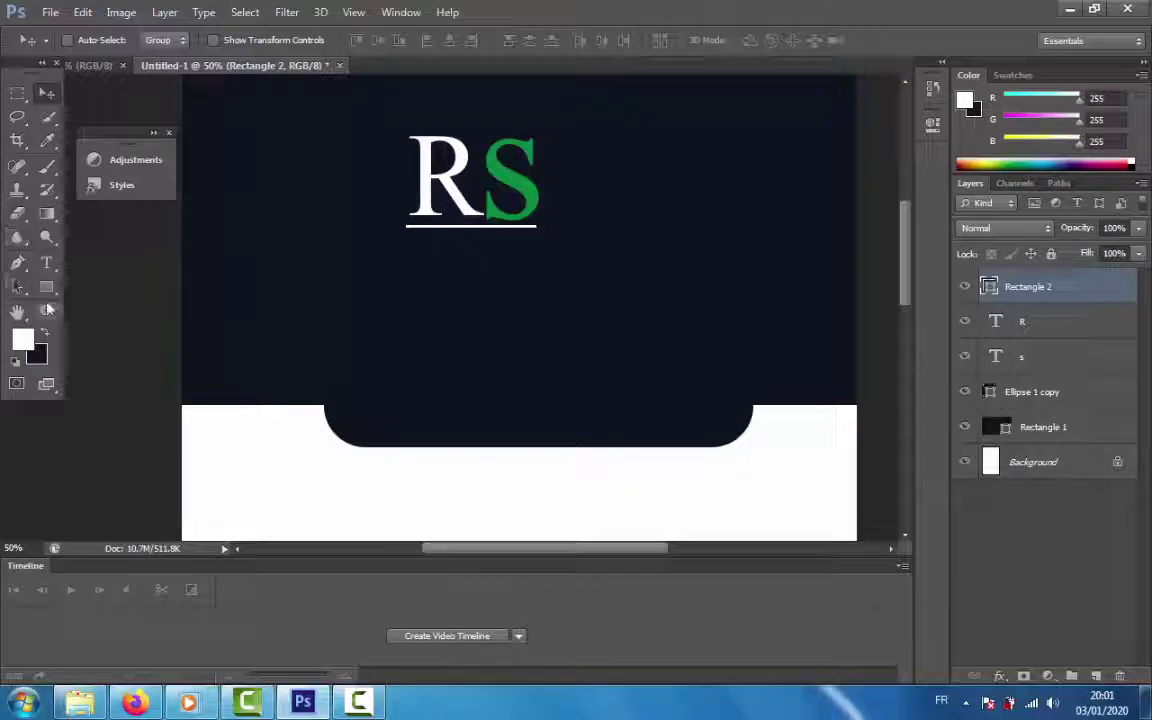
# Duplicate the underline and recolour the copy with the green of the S (078a3e).
pyautogui.hotkey('ctrl', 'j')
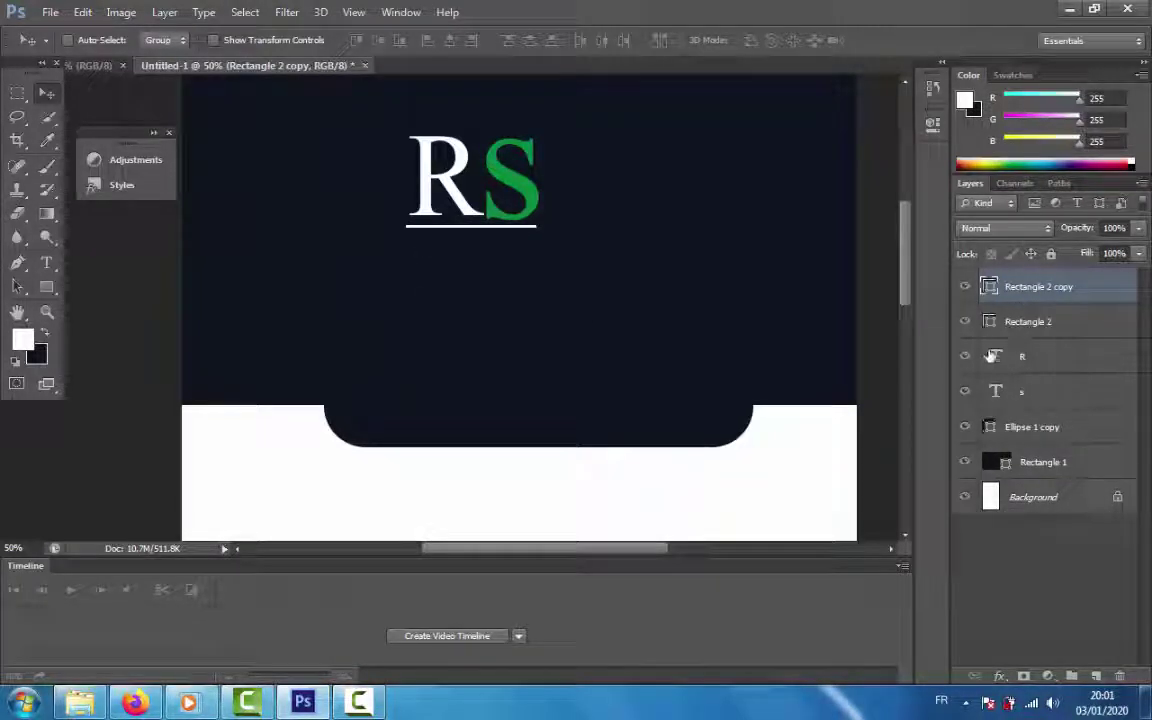
pyautogui.doubleClick(988, 288)
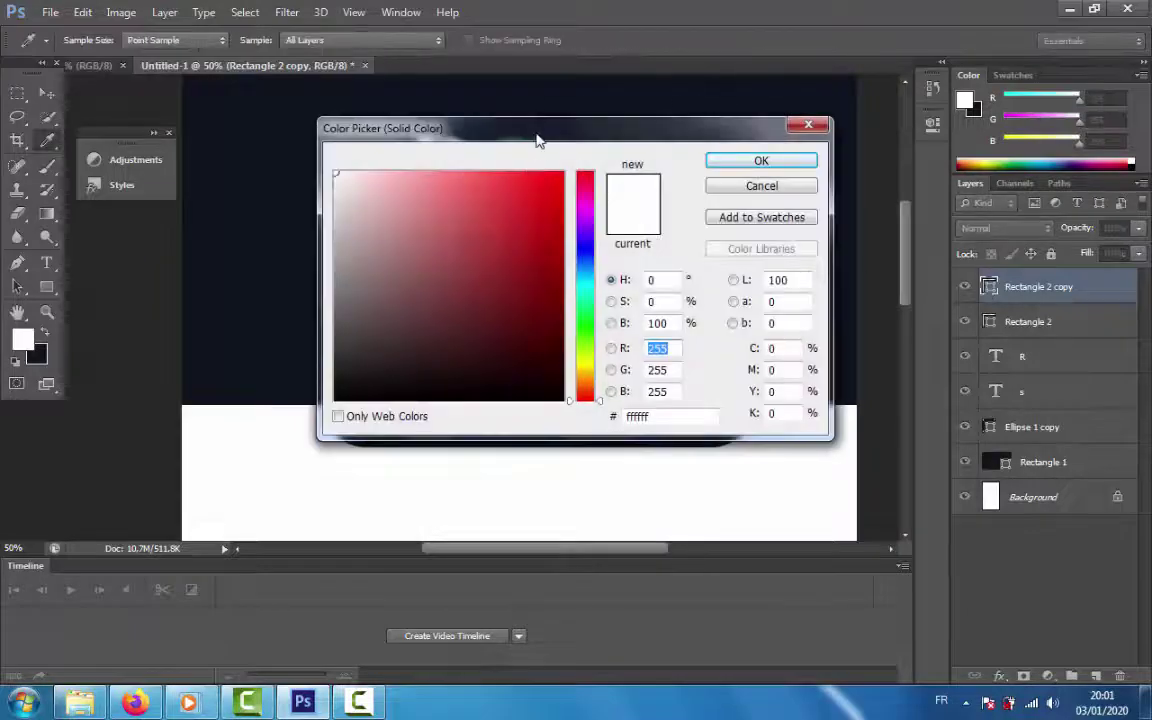
pyautogui.moveTo(537, 140); pyautogui.dragTo(543, 246)
pyautogui.click(488, 196)
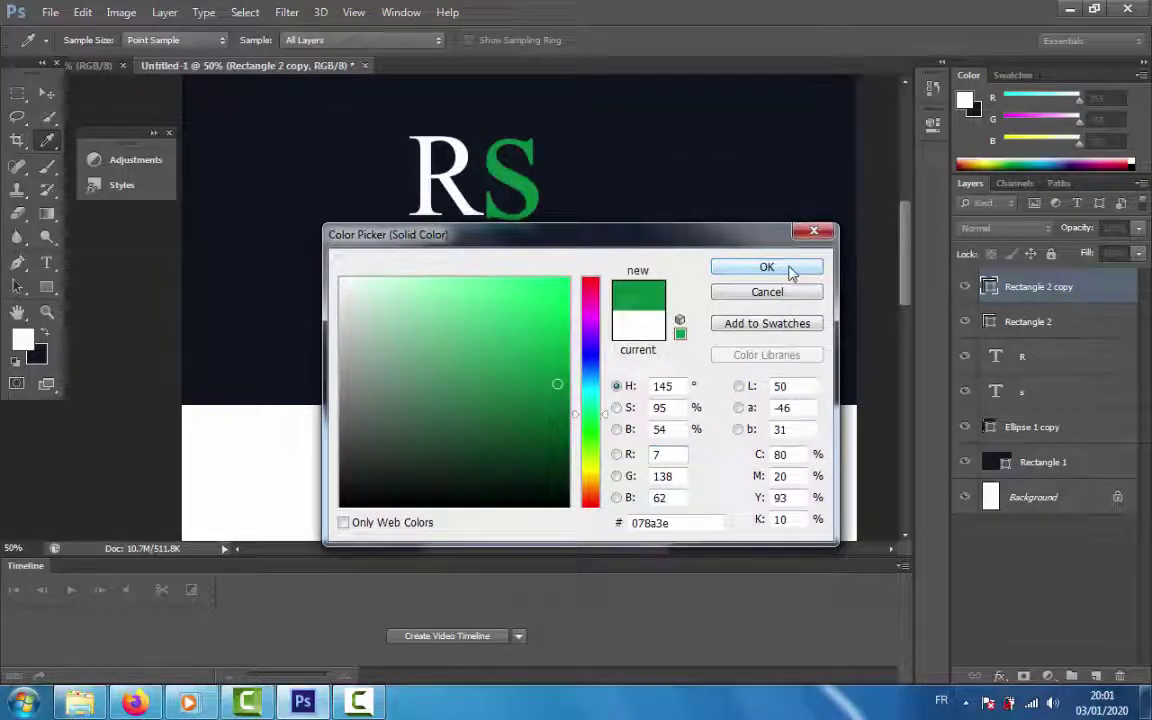
pyautogui.click(789, 272)
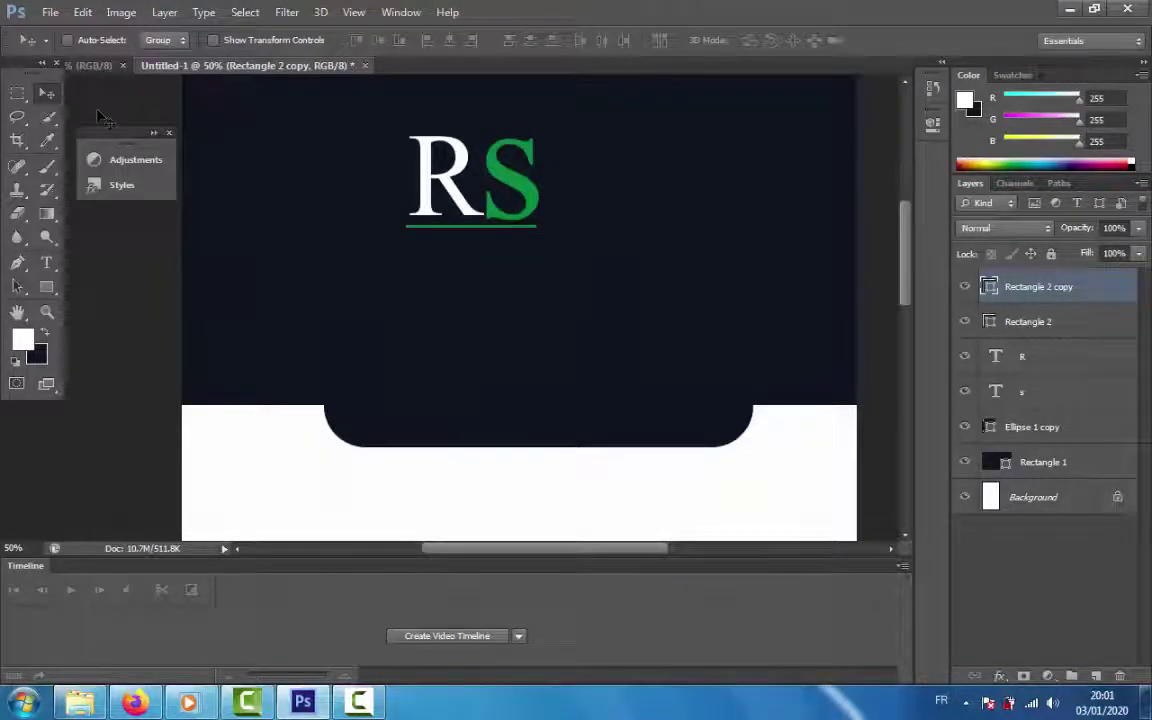
# Shift the green underline to the right and narrow it to about 64% width so it ends beneath the S.
pyautogui.hotkey('shift', 'Right')
pyautogui.hotkey('shift', 'Right')
pyautogui.hotkey('shift', 'Right')
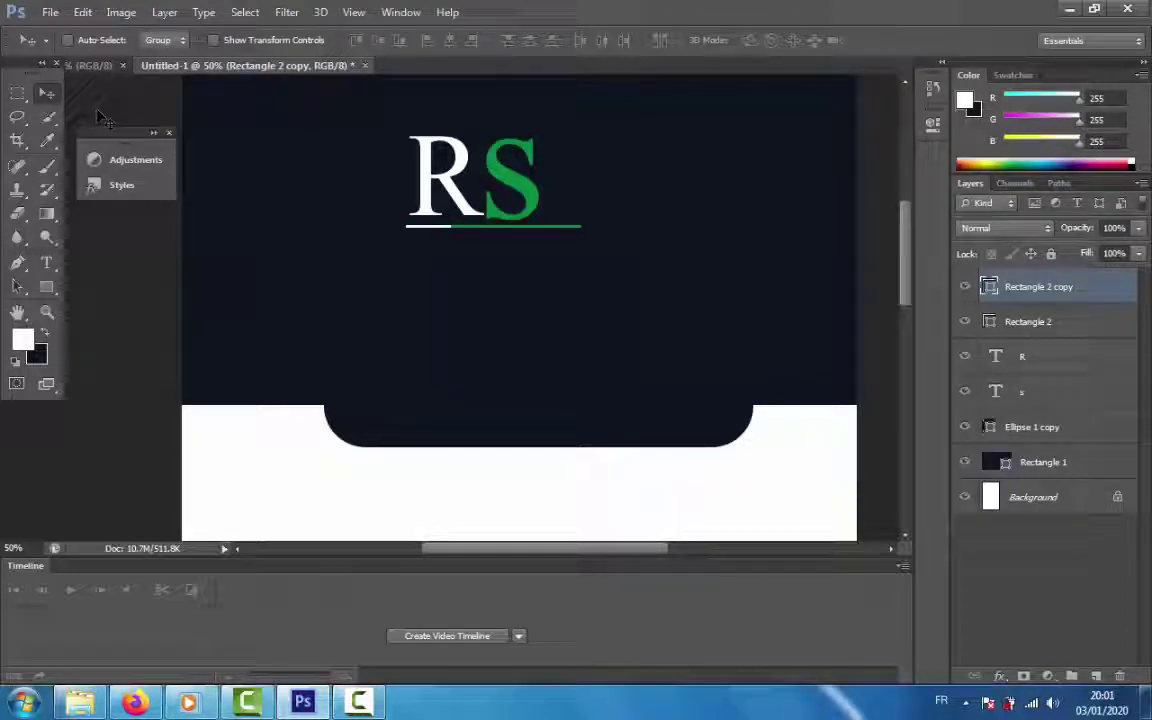
pyautogui.click(20, 213)
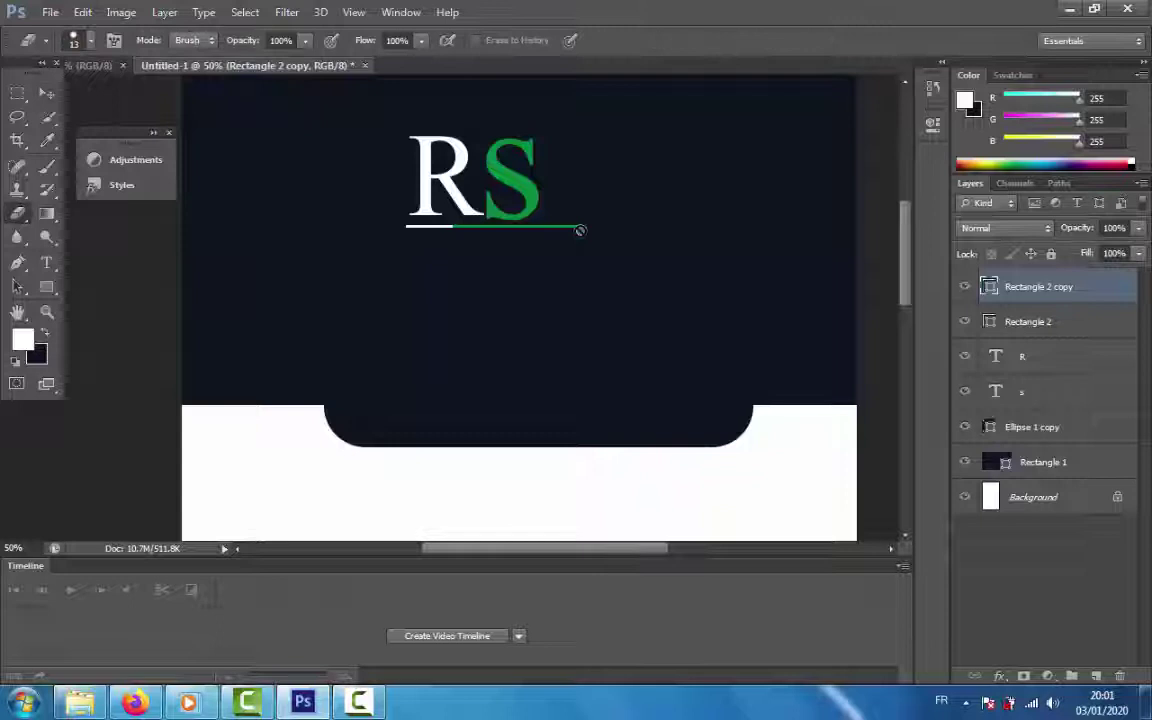
pyautogui.click(82, 12)
pyautogui.click(137, 348)
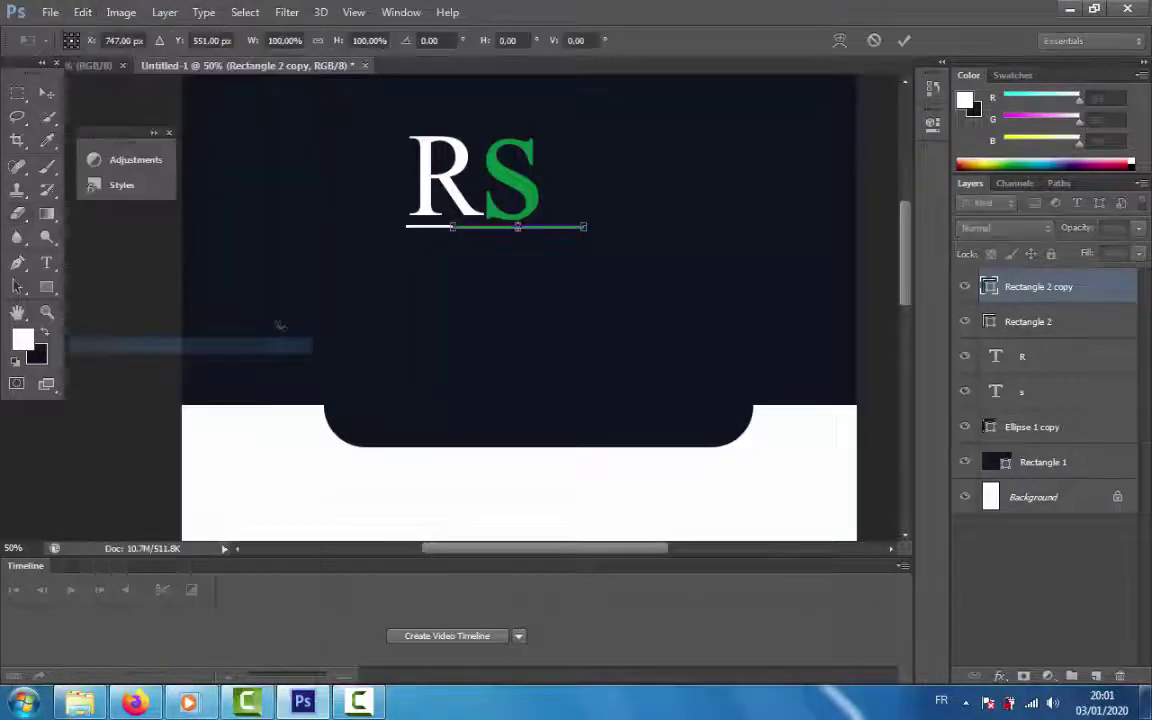
pyautogui.moveTo(586, 227); pyautogui.dragTo(537, 227)
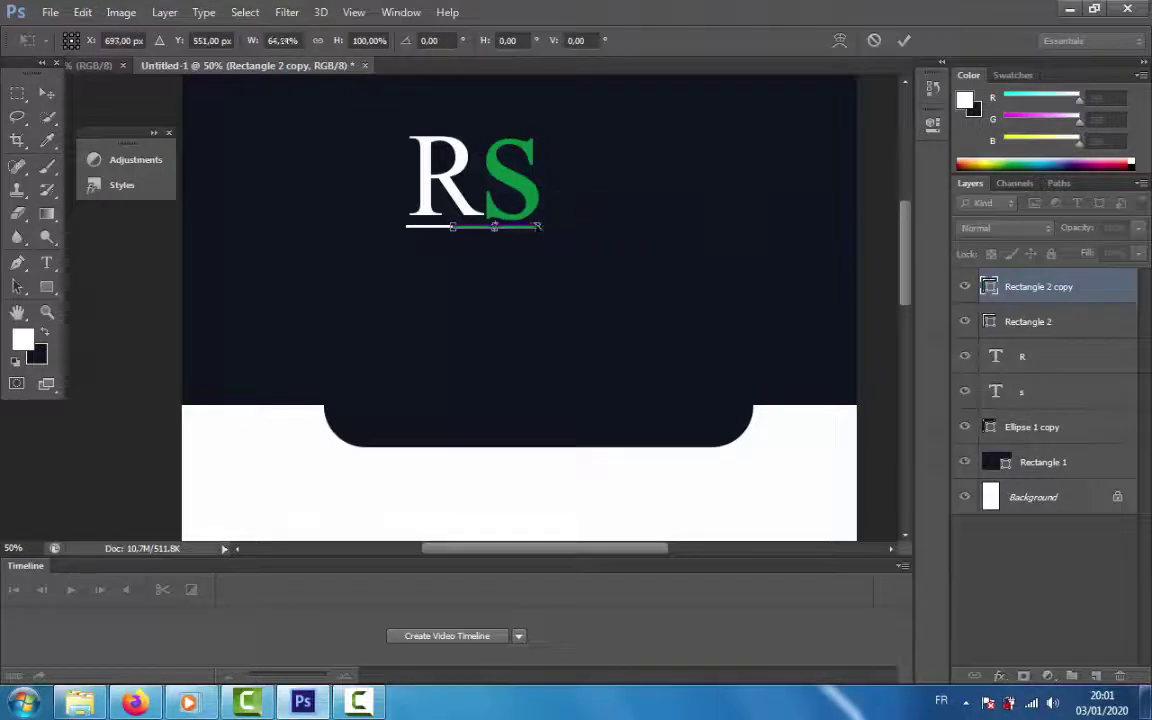
pyautogui.press('Return')
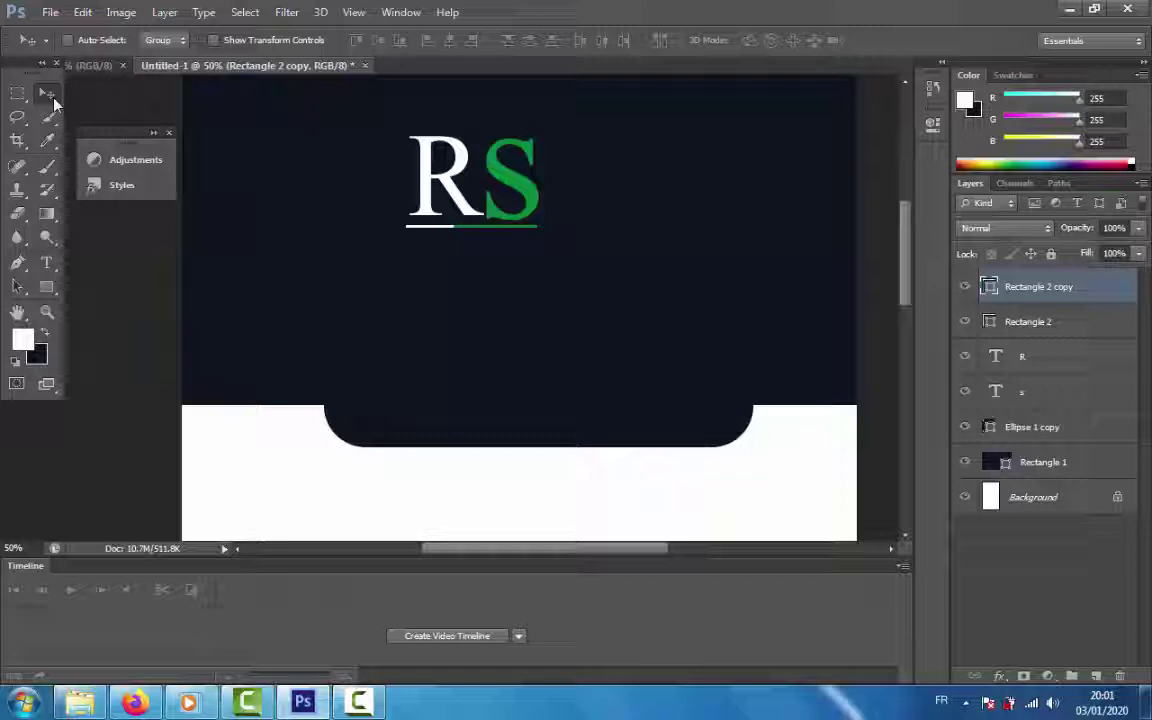
# Add a white capital "C" text below the RS lettering in Times New Roman, 9 pt.
pyautogui.click(46, 262)
pyautogui.click(502, 317)
pyautogui.write('C')
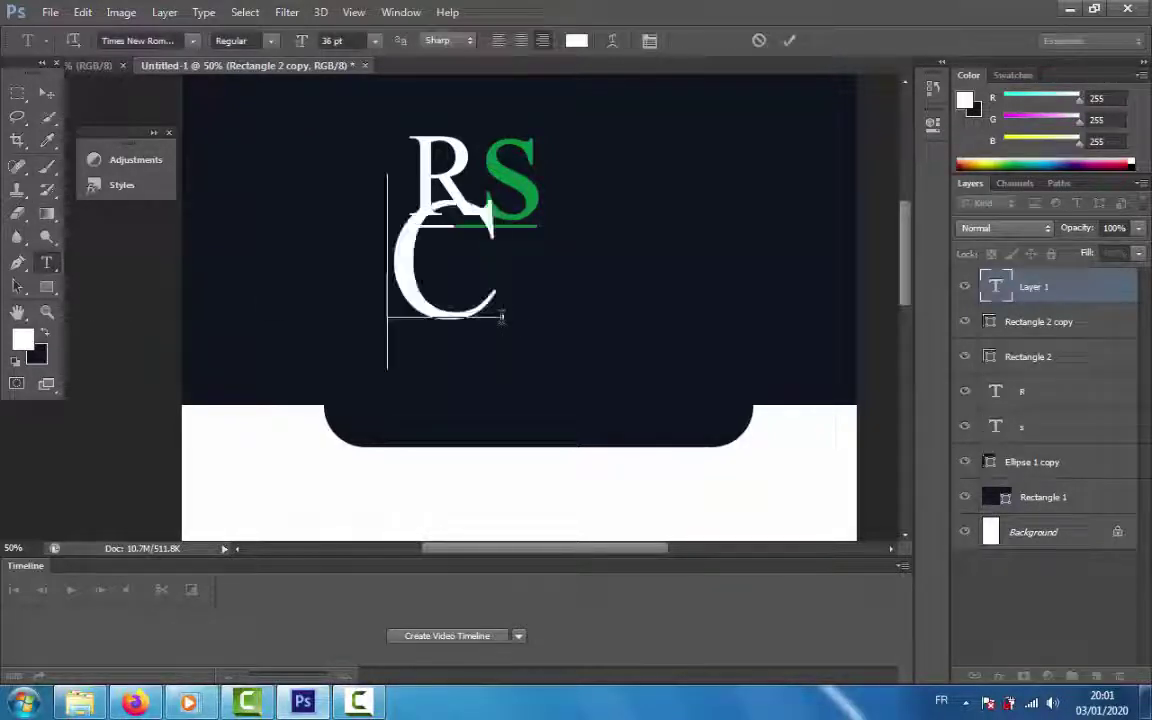
pyautogui.moveTo(472, 283); pyautogui.dragTo(397, 129)
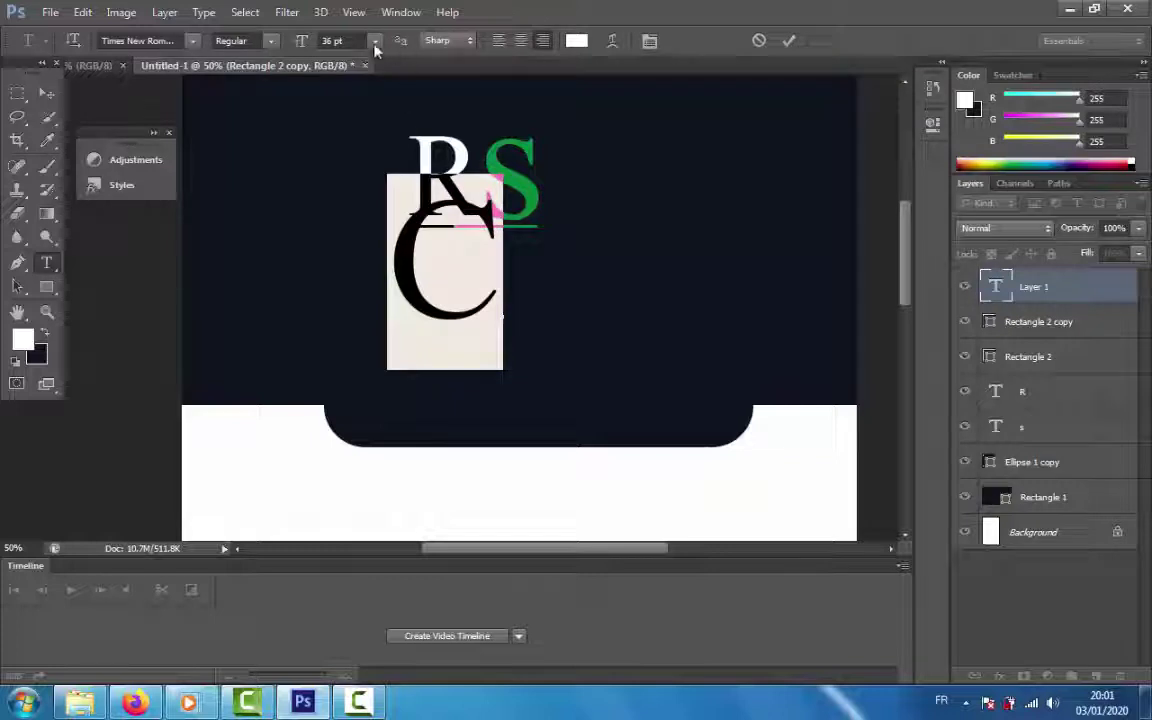
pyautogui.click(375, 41)
pyautogui.click(370, 124)
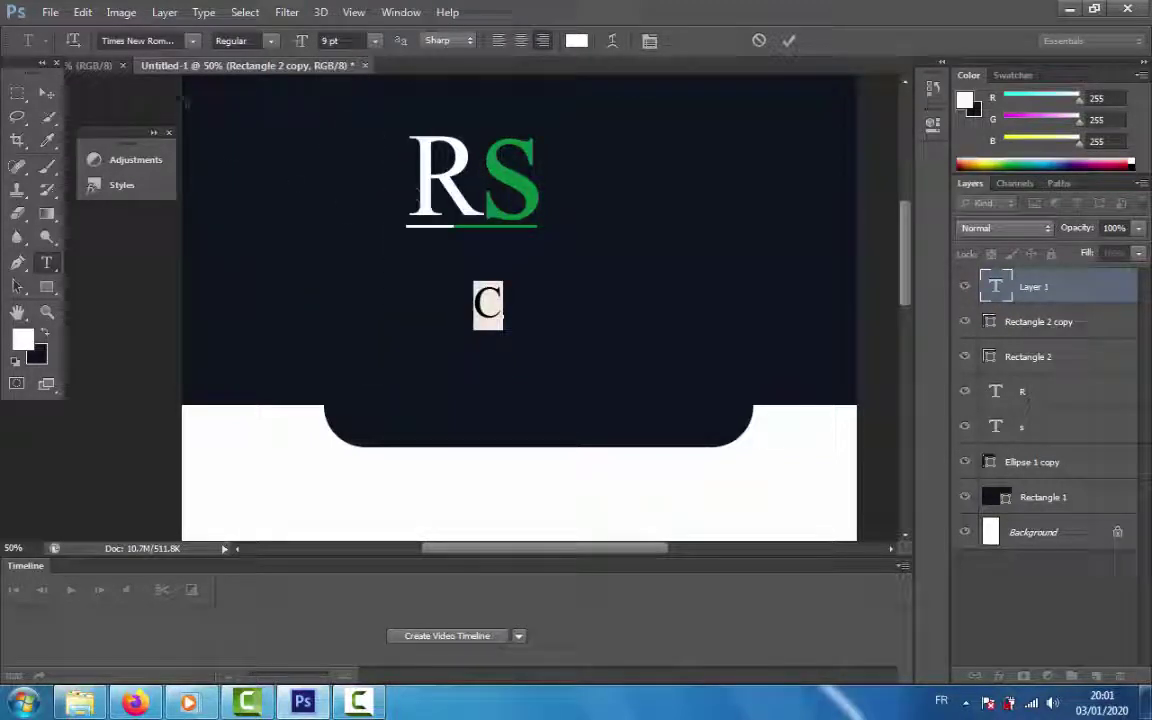
# Scale the small C down and place it between the R and the S.
pyautogui.click(82, 12)
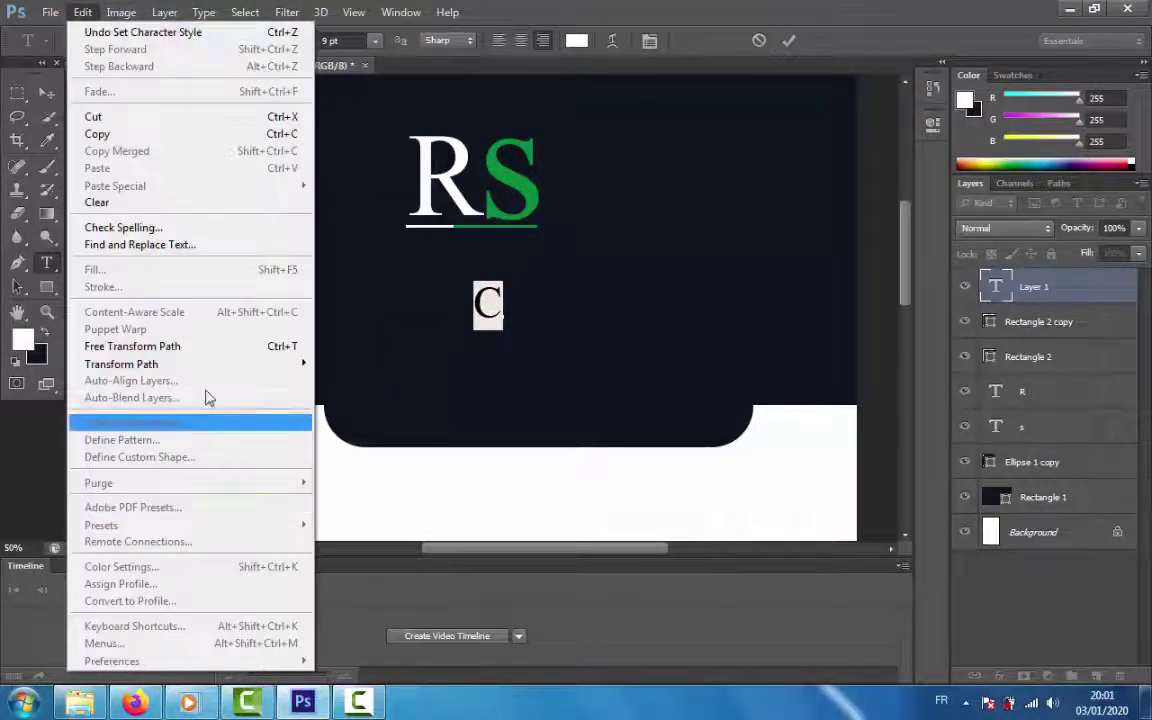
pyautogui.click(203, 346)
pyautogui.moveTo(503, 333); pyautogui.dragTo(474, 185)
pyautogui.press('Return')
pyautogui.click(46, 94)
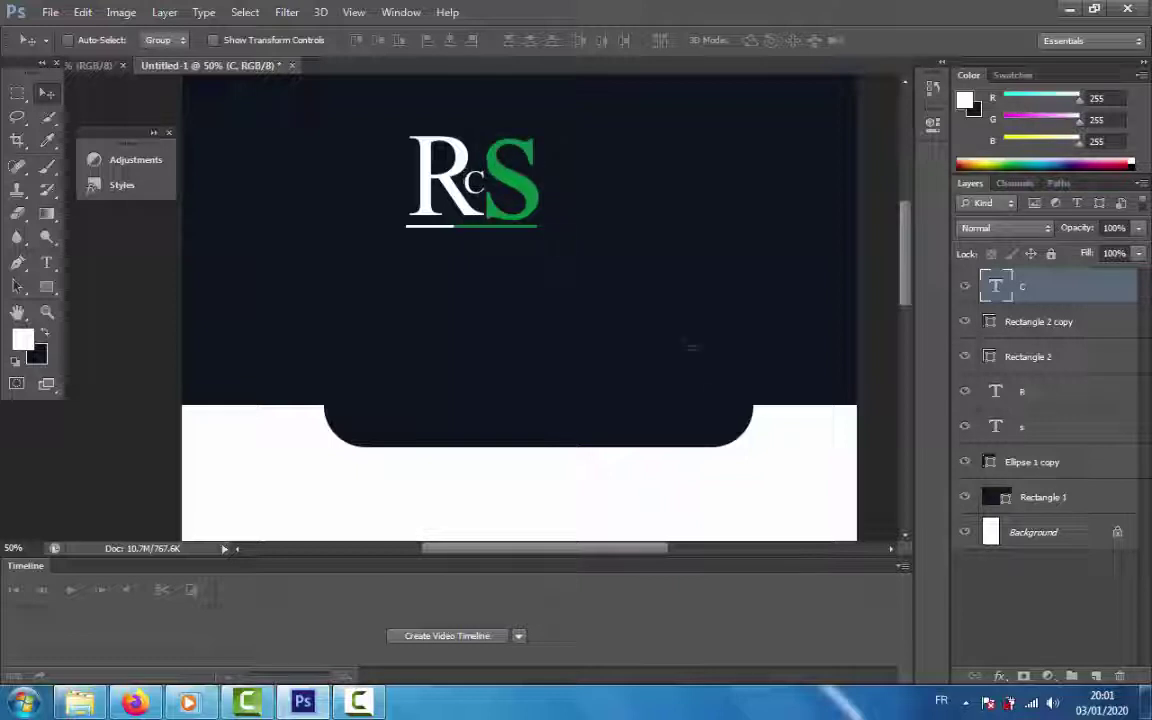
# Add a white 9 pt capital "T" in the Tunga font and move it above the C between the R and S.
pyautogui.click(46, 262)
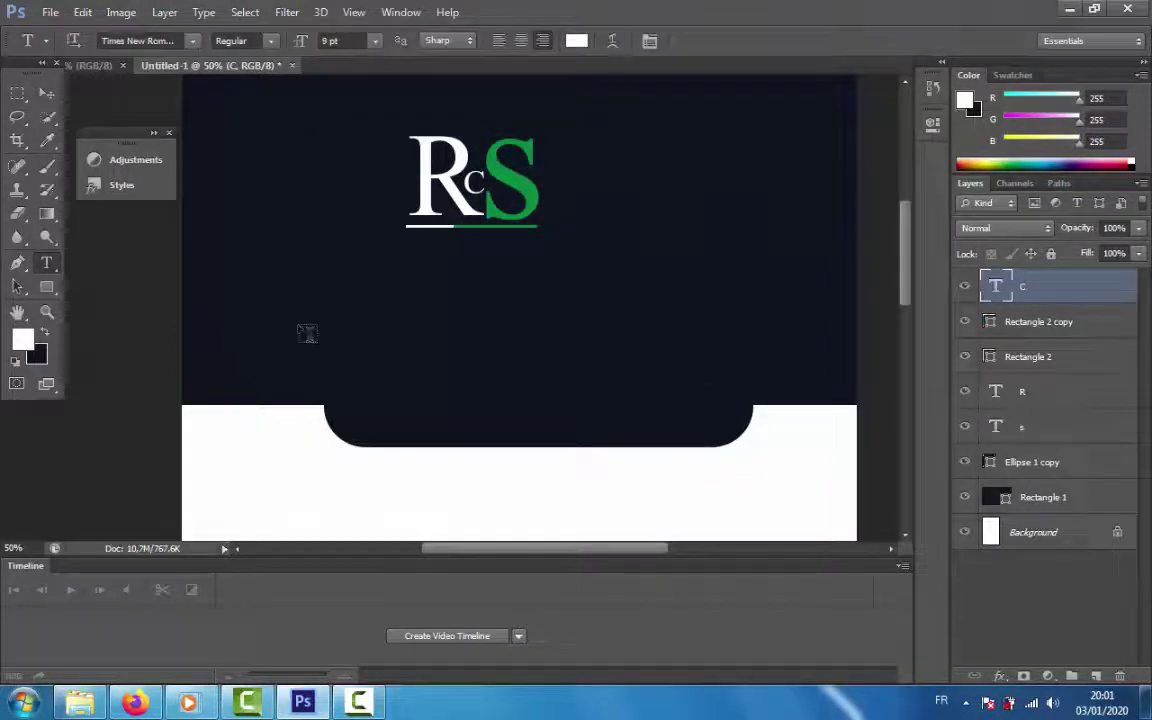
pyautogui.click(273, 318)
pyautogui.write('T')
pyautogui.hotkey('ctrl', 'a')
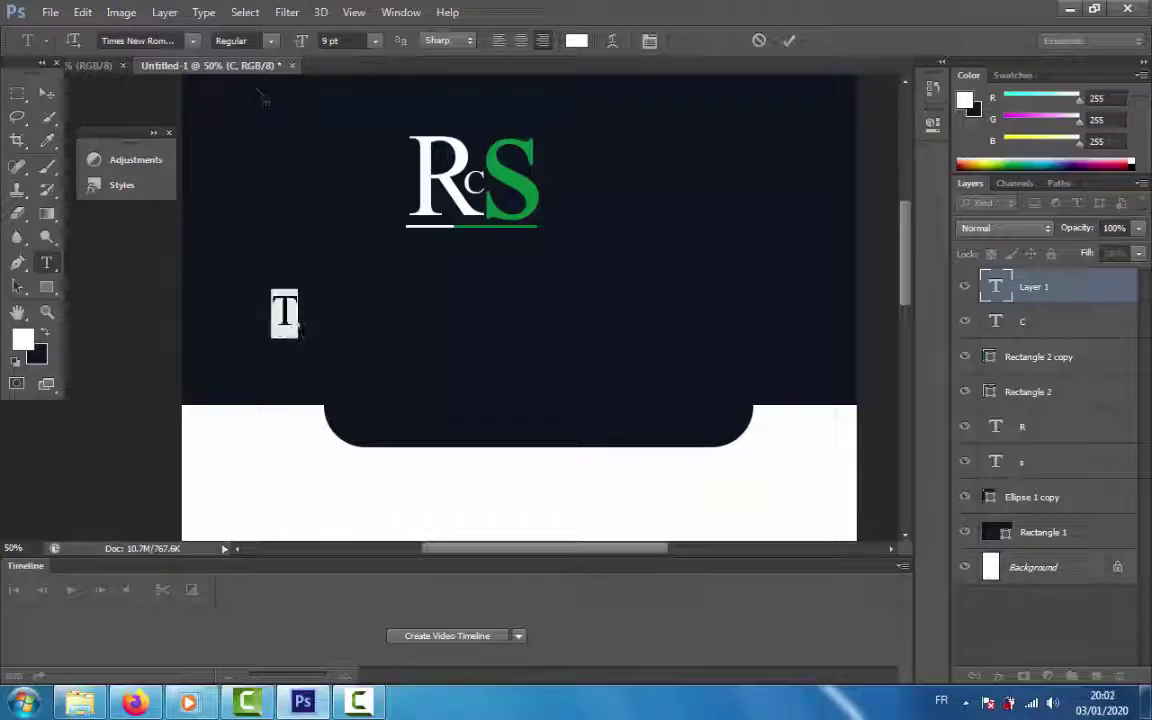
pyautogui.scroll(-3, 170, 34)
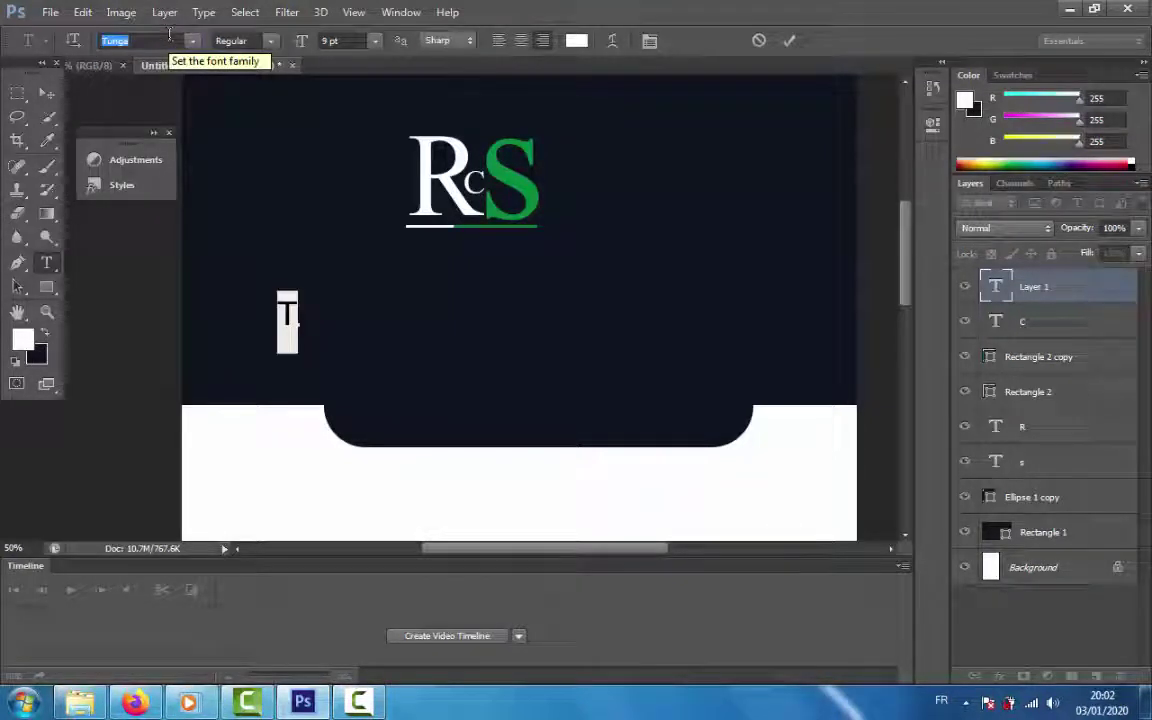
pyautogui.click(47, 92)
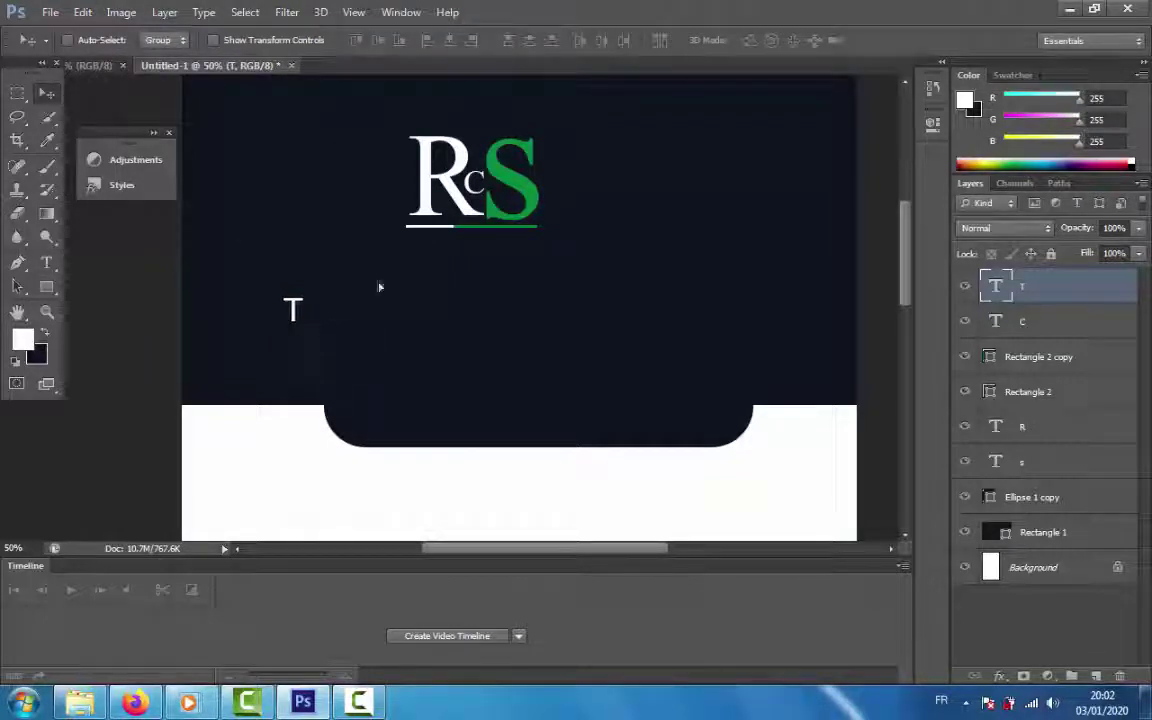
pyautogui.moveTo(378, 287); pyautogui.dragTo(567, 115)
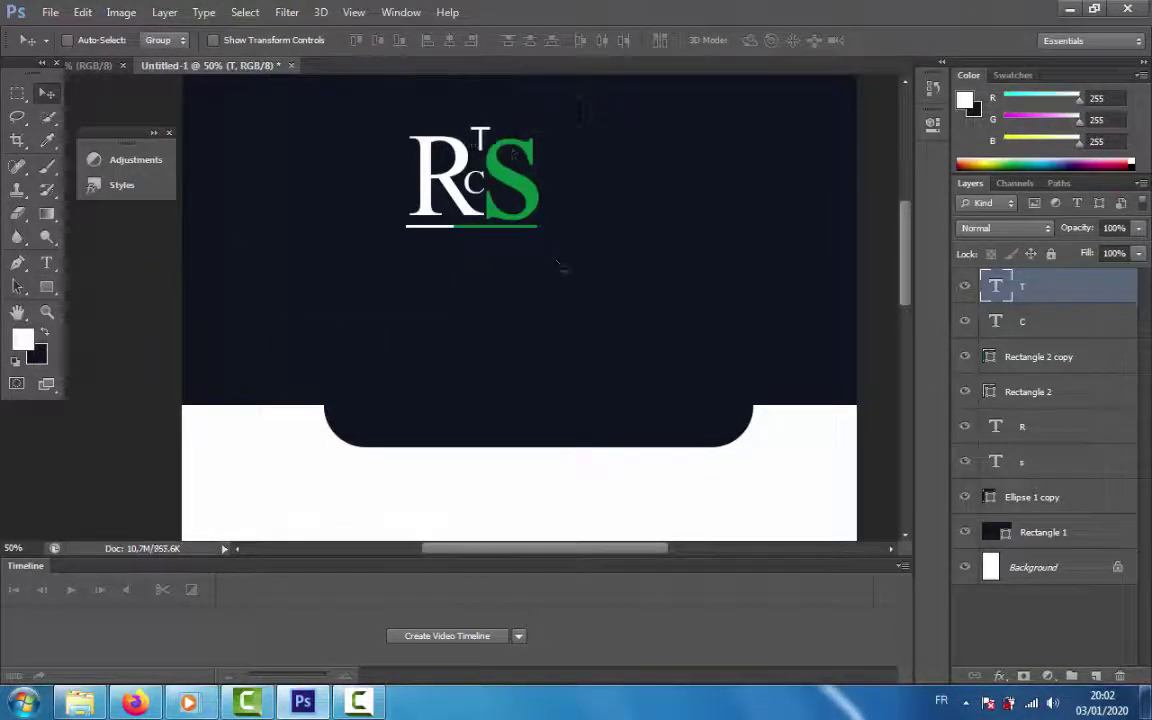
# Group the T, C, R and s text layers with both underline rectangles, and move the group slightly to the right.
pyautogui.keyDown('ctrl'); pyautogui.click(1048, 470); pyautogui.keyUp('ctrl')
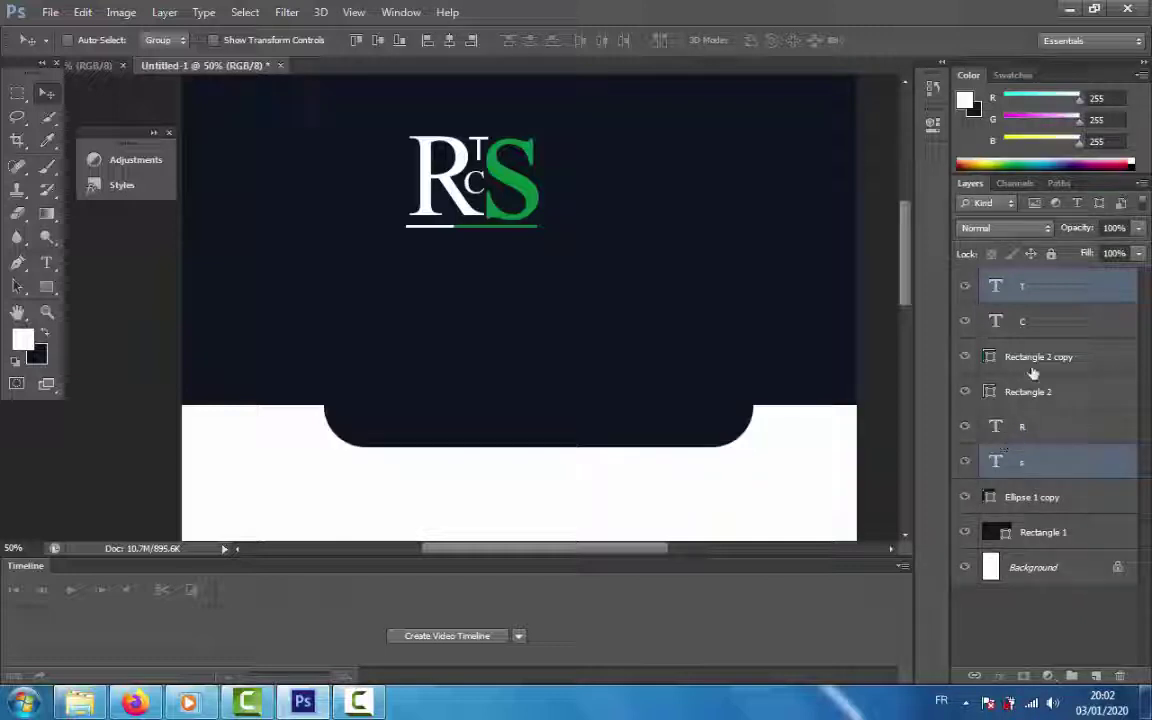
pyautogui.keyDown('ctrl'); pyautogui.click(1036, 414); pyautogui.keyUp('ctrl')
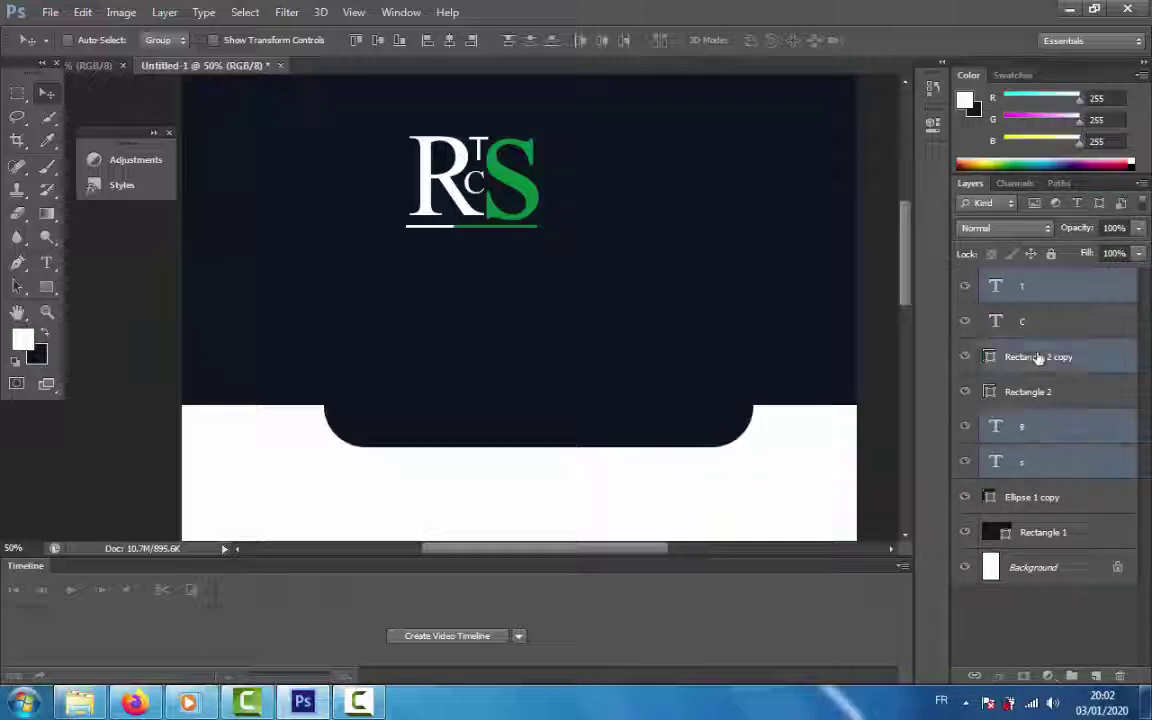
pyautogui.keyDown('ctrl'); pyautogui.click(1039, 320); pyautogui.keyUp('ctrl')
pyautogui.keyDown('ctrl'); pyautogui.click(1038, 356); pyautogui.keyUp('ctrl')
pyautogui.keyDown('ctrl'); pyautogui.click(1040, 392); pyautogui.keyUp('ctrl')
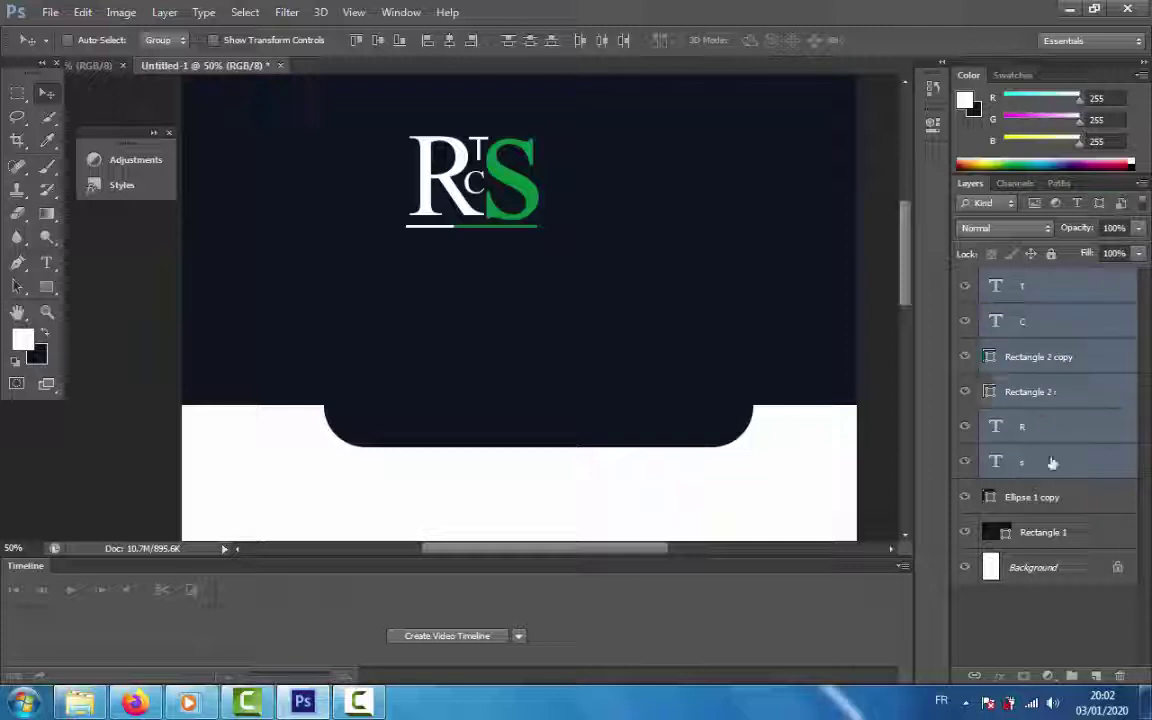
pyautogui.moveTo(1045, 461); pyautogui.dragTo(1071, 676)
pyautogui.moveTo(422, 161); pyautogui.dragTo(455, 158)
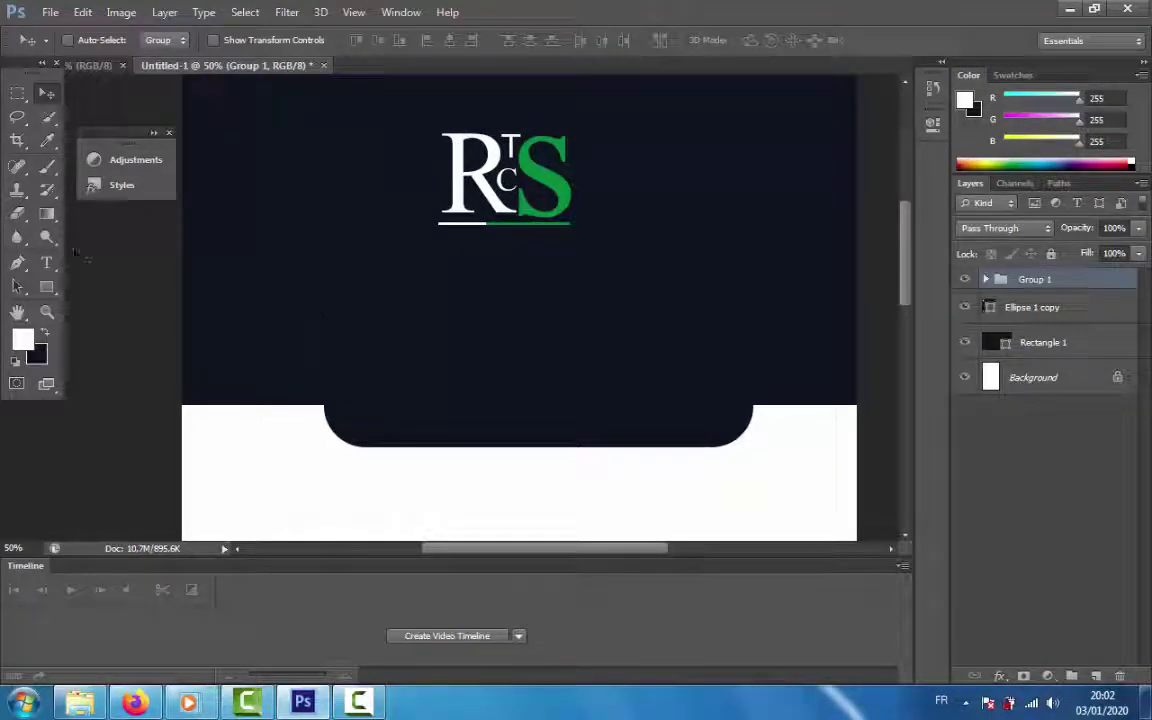
# Add the white text "CREATIVE" in Tunga Regular, 14 pt, on the navy header below the logo's left side.
pyautogui.click(46, 262)
pyautogui.click(290, 288)
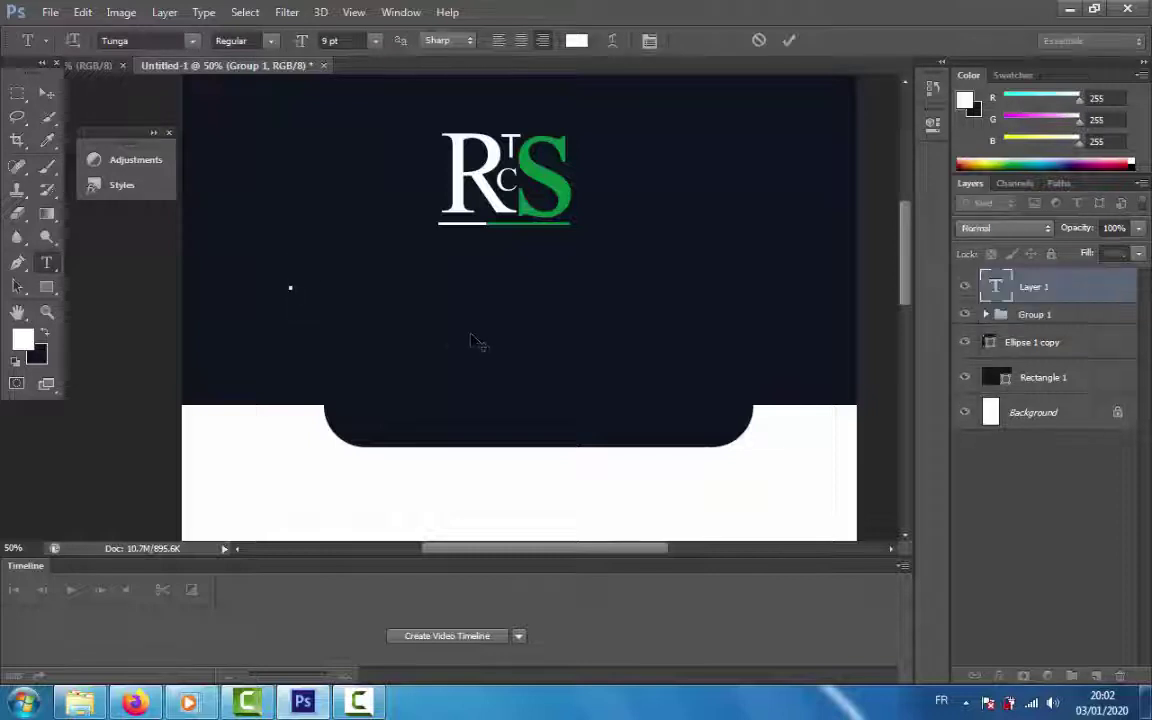
pyautogui.write('C.')
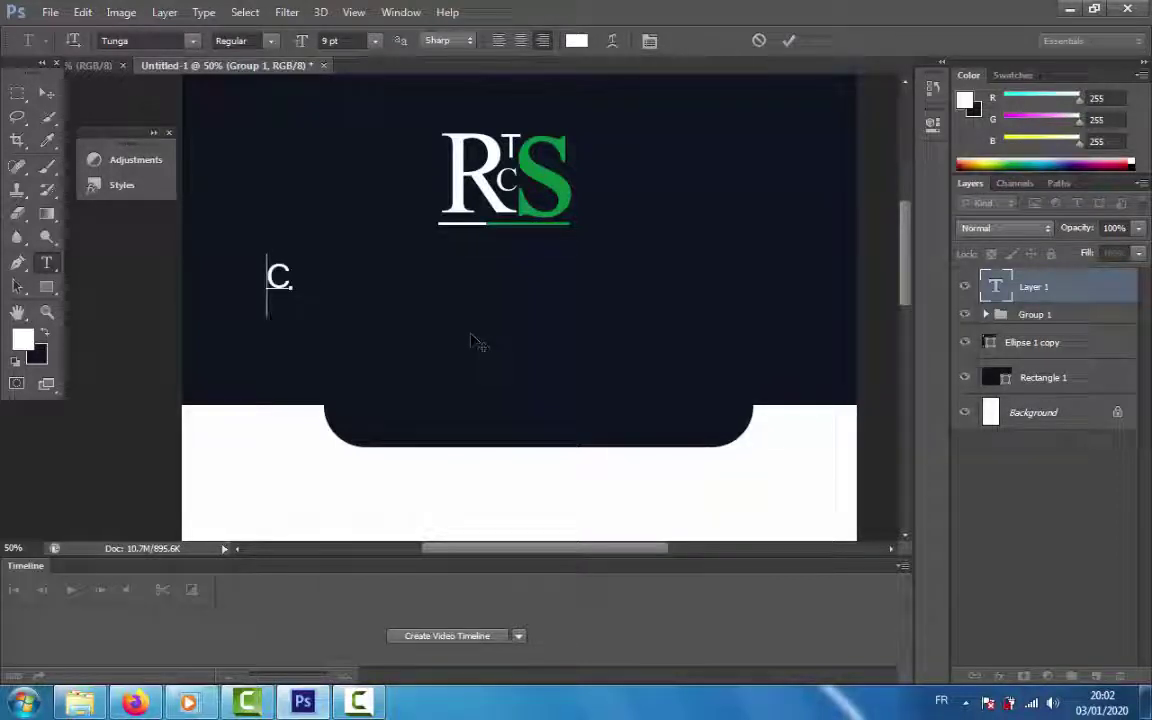
pyautogui.doubleClick(278, 275)
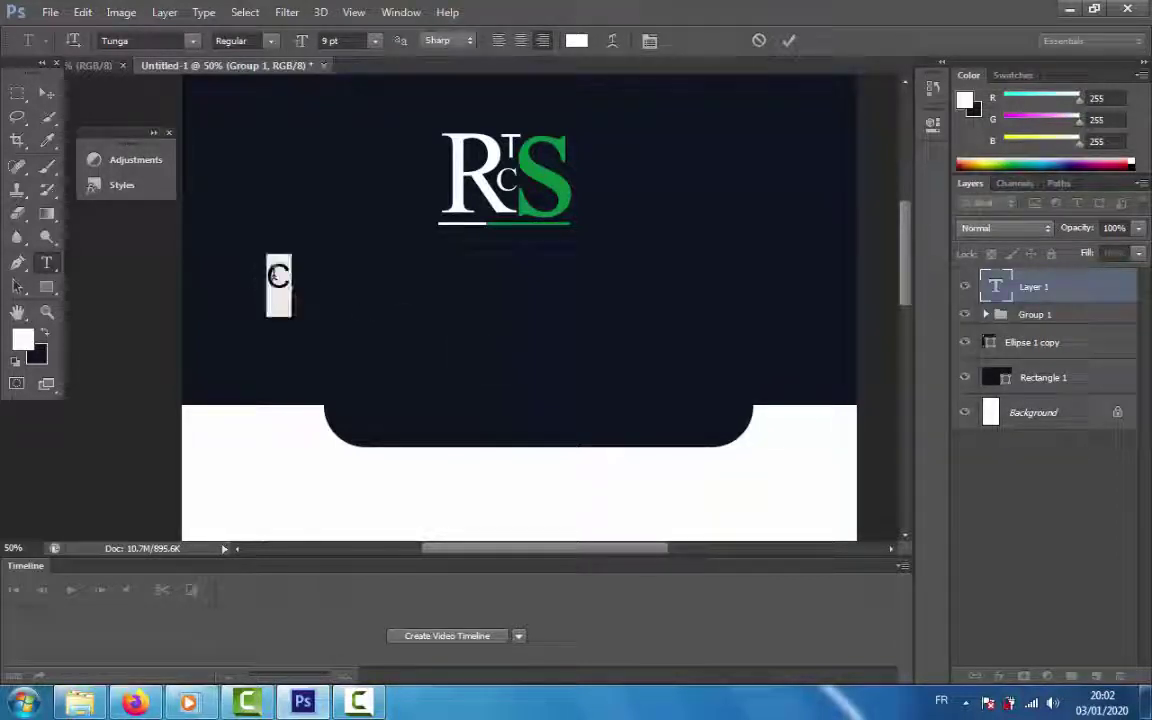
pyautogui.click(375, 41)
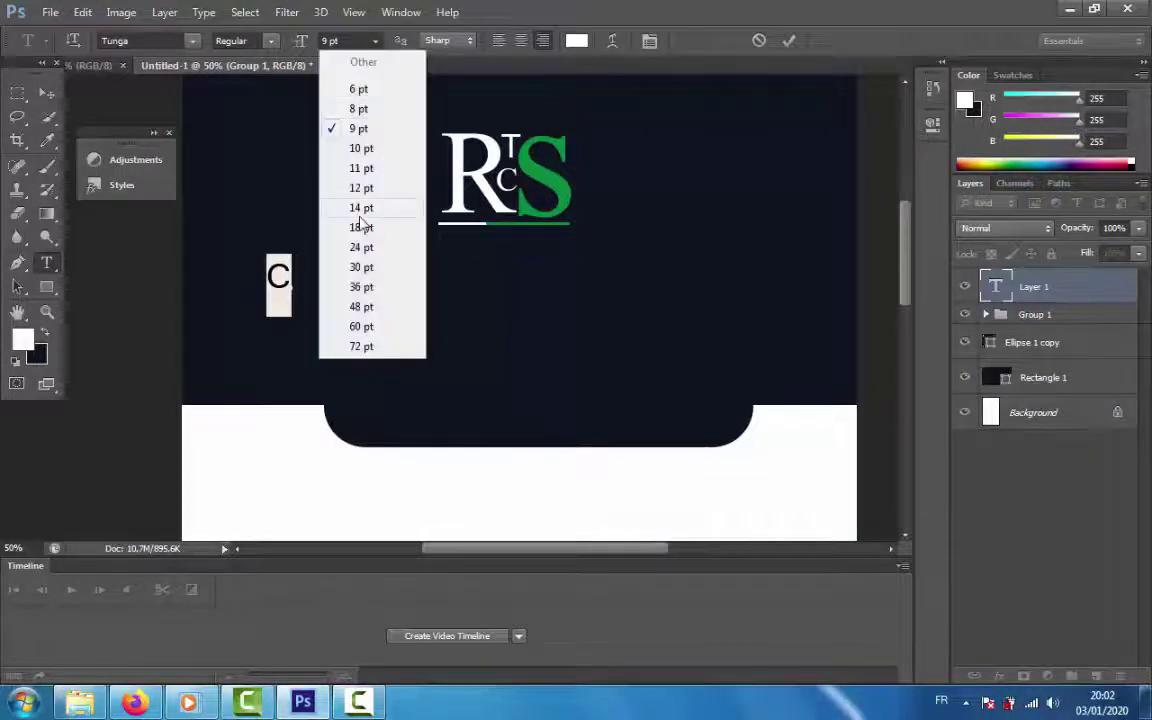
pyautogui.click(361, 208)
pyautogui.click(292, 274)
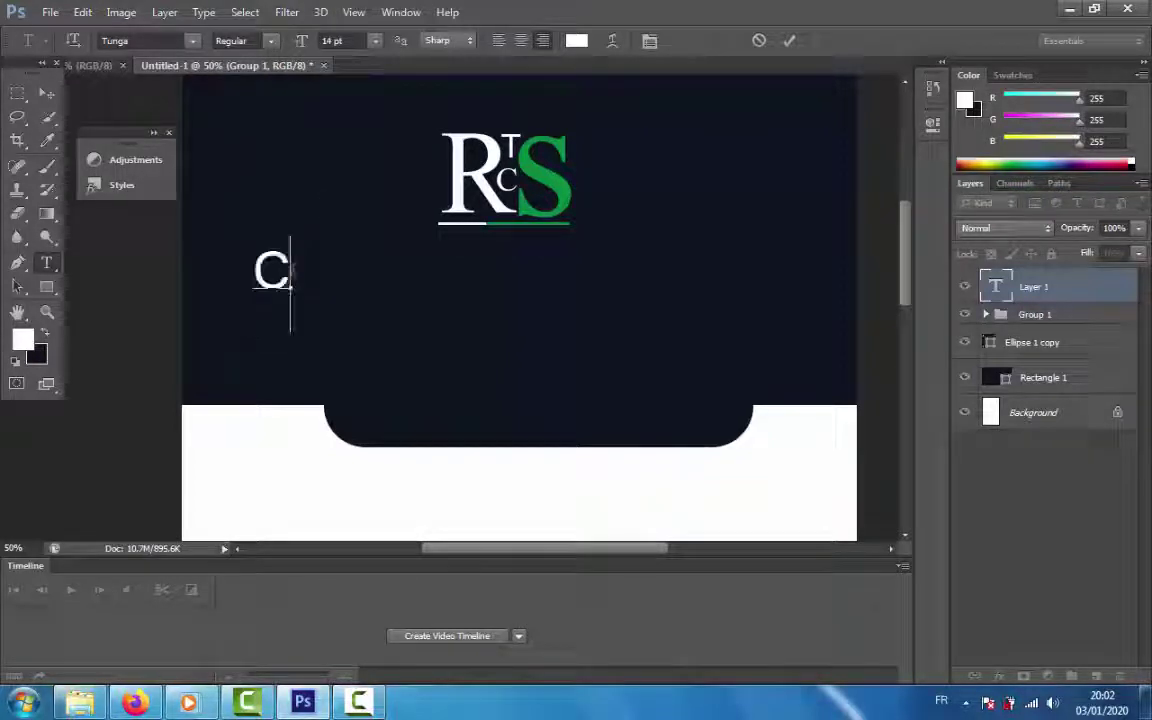
pyautogui.write('R')
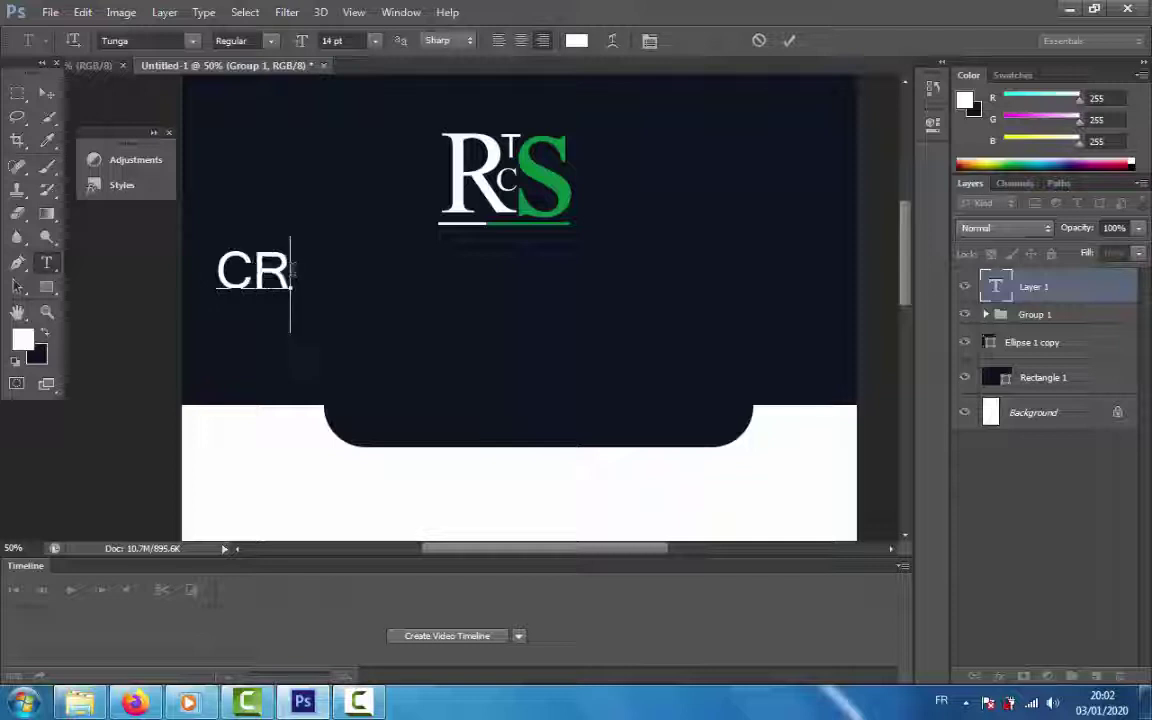
pyautogui.write('EATIVE')
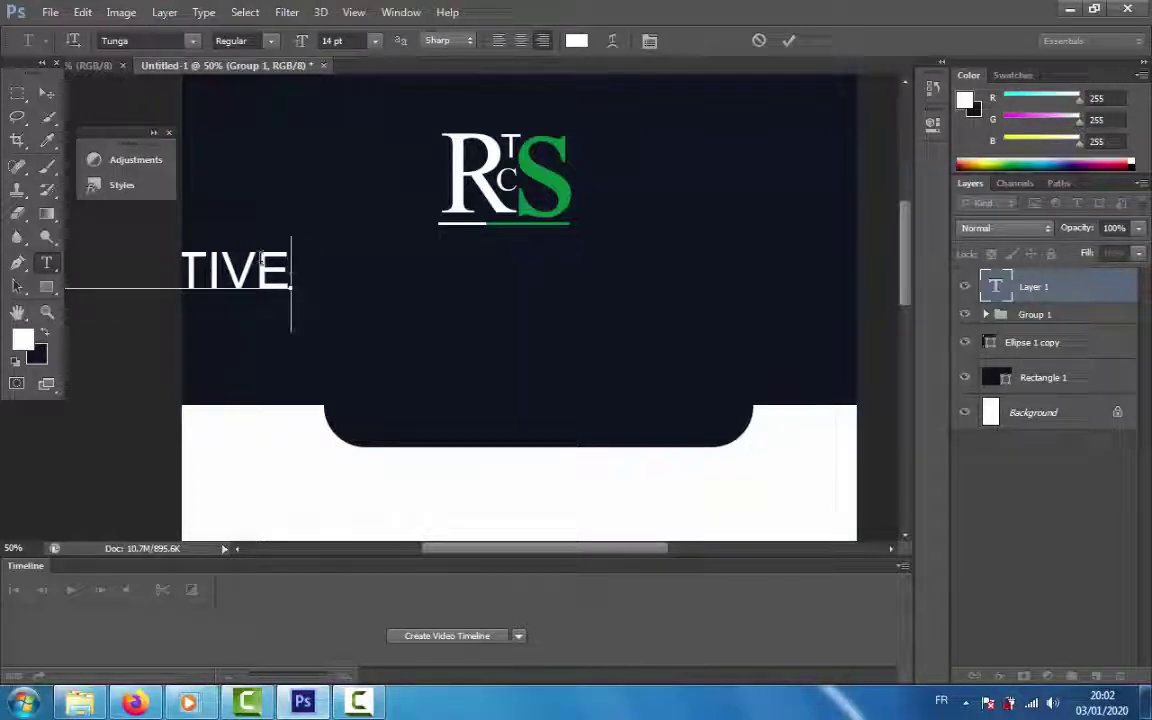
# Move the CREATIVE text directly under the logo's underline and nudge it right until it is centred there.
pyautogui.click(46, 93)
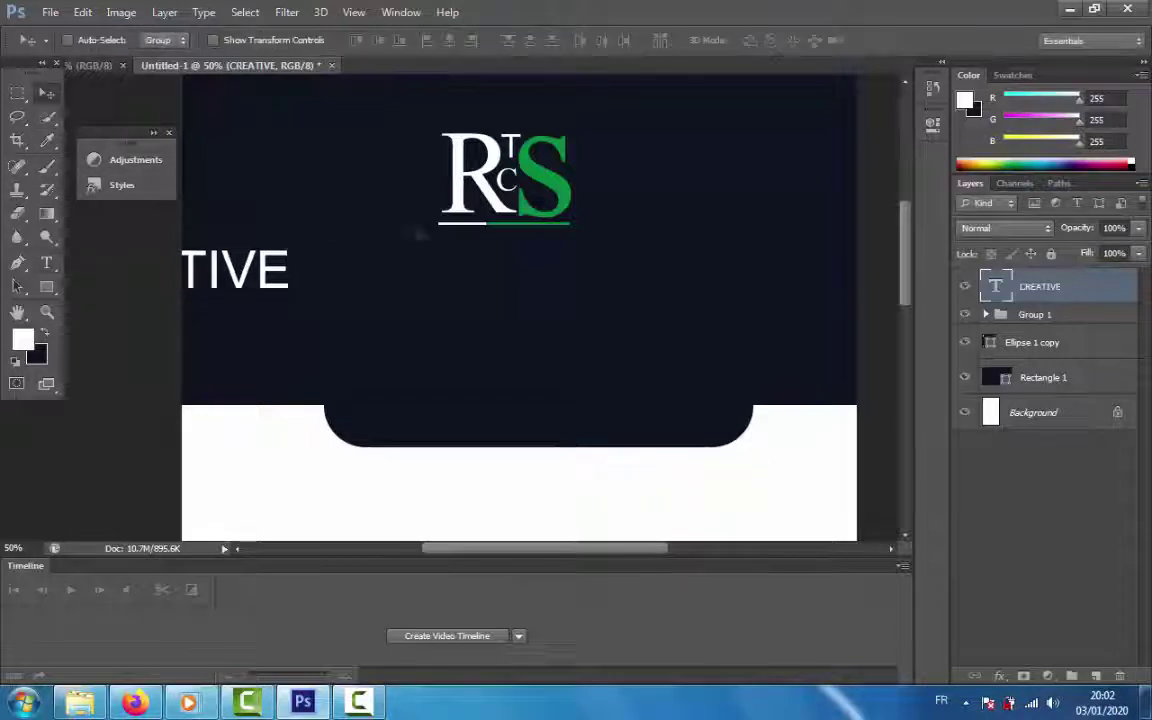
pyautogui.moveTo(264, 262); pyautogui.dragTo(617, 240)
pyautogui.press('Right')
pyautogui.press('Right')
pyautogui.press('Right')
pyautogui.press('Right')
pyautogui.press('Right')
pyautogui.press('Right')
pyautogui.press('Right')
pyautogui.press('Right')
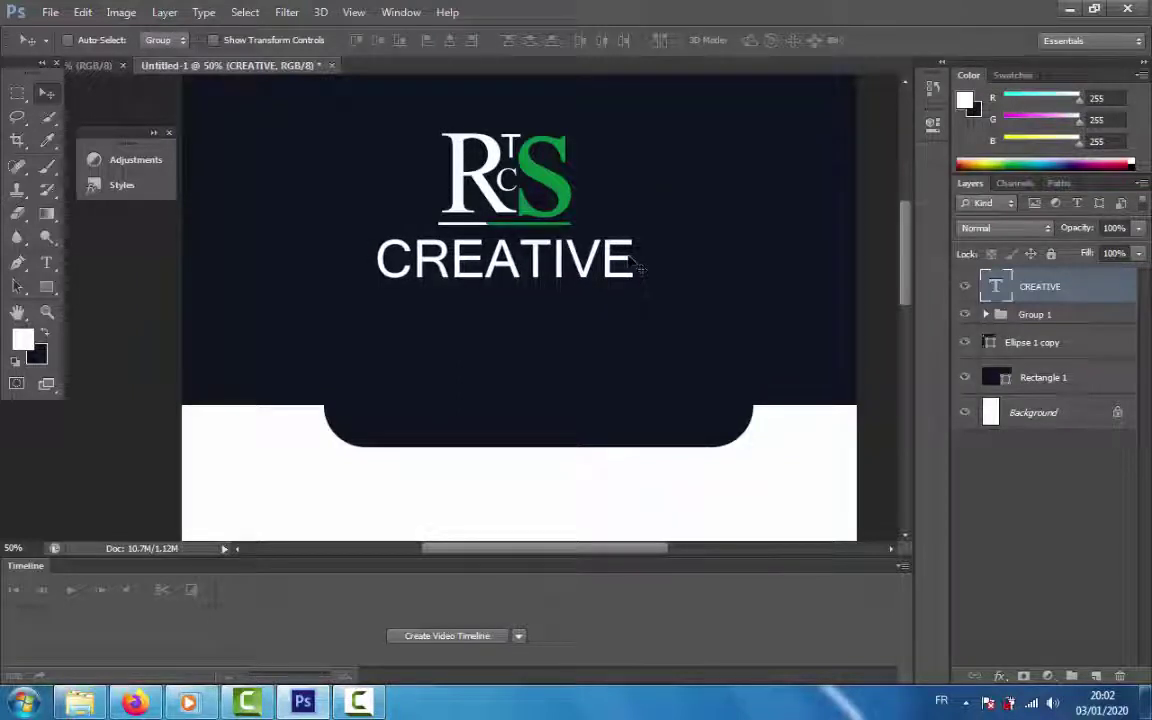
# Add the text "Design Solution" in Tunga, 14 pt, below CREATIVE and colour it with the green sampled from the logo's S.
pyautogui.click(46, 263)
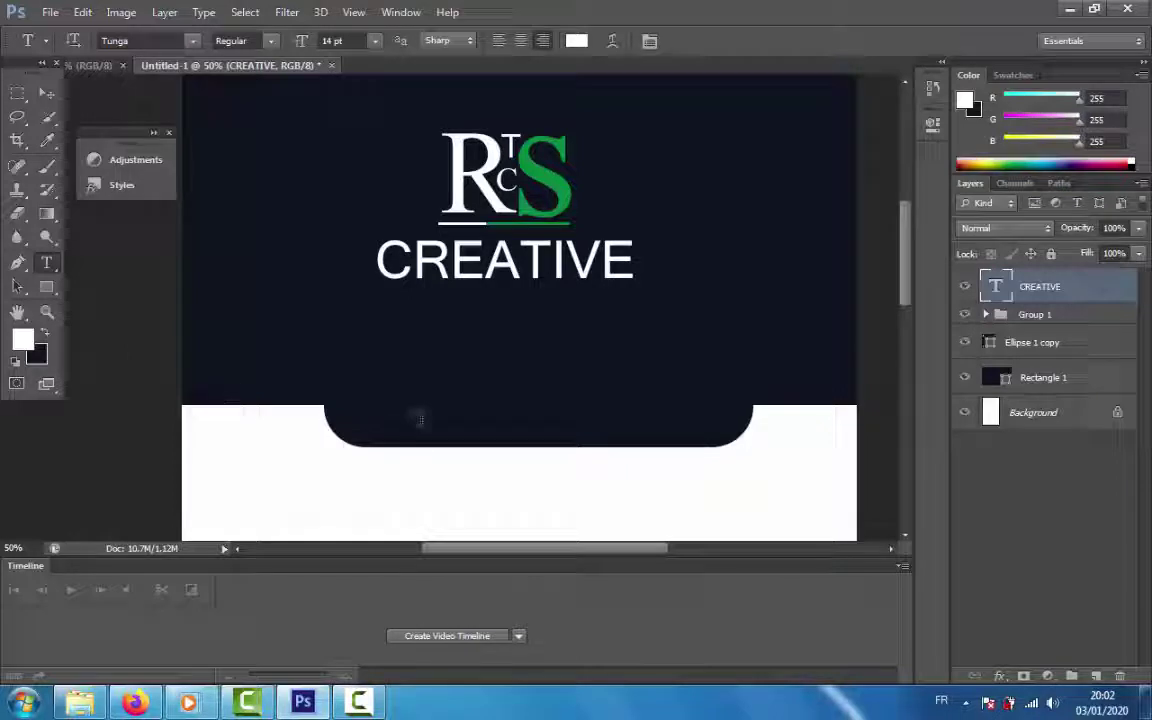
pyautogui.click(421, 380)
pyautogui.write('D')
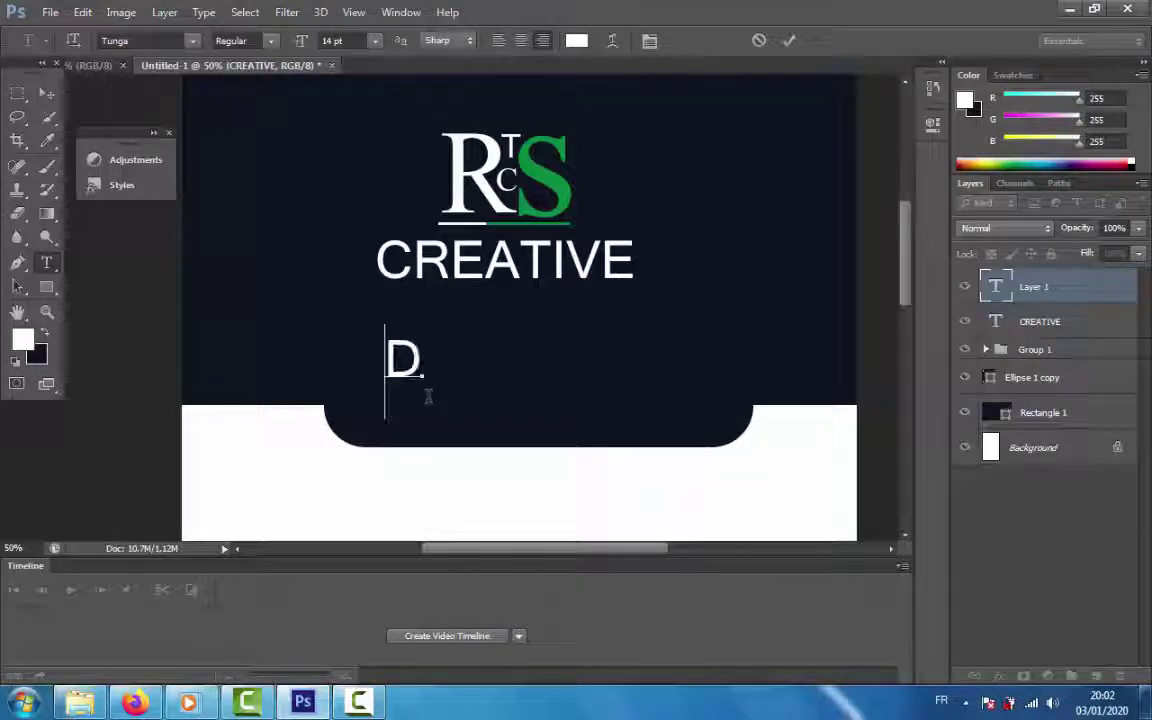
pyautogui.write('esign')
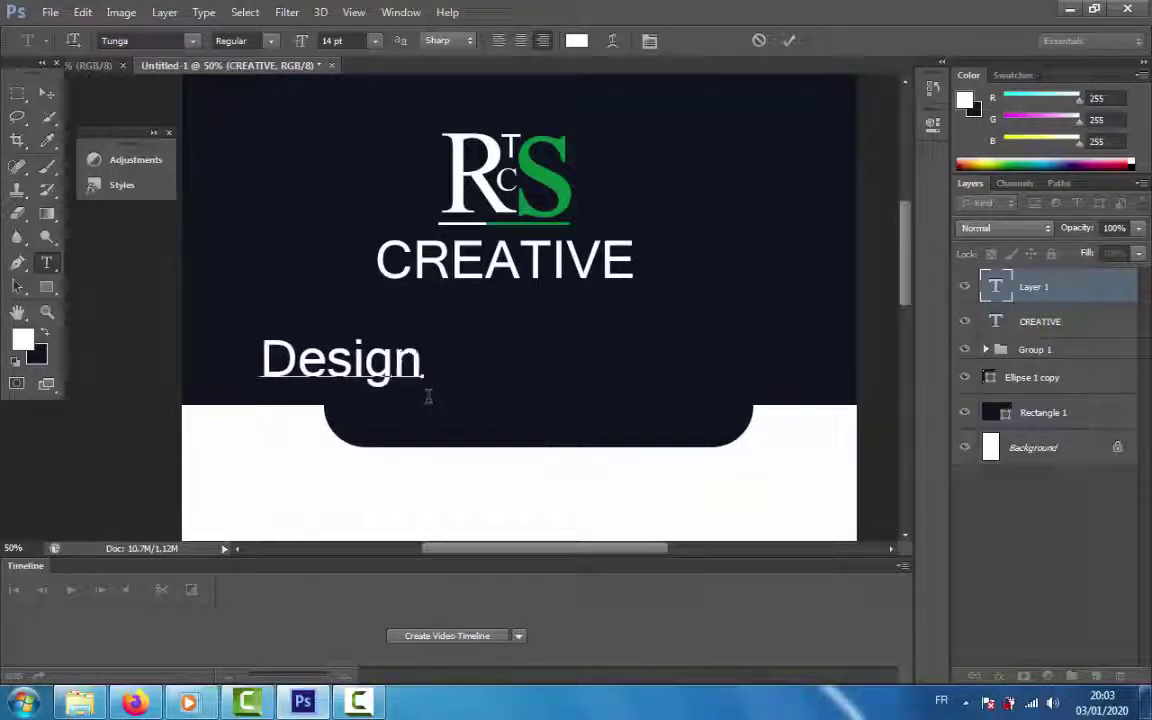
pyautogui.write(' Solu')
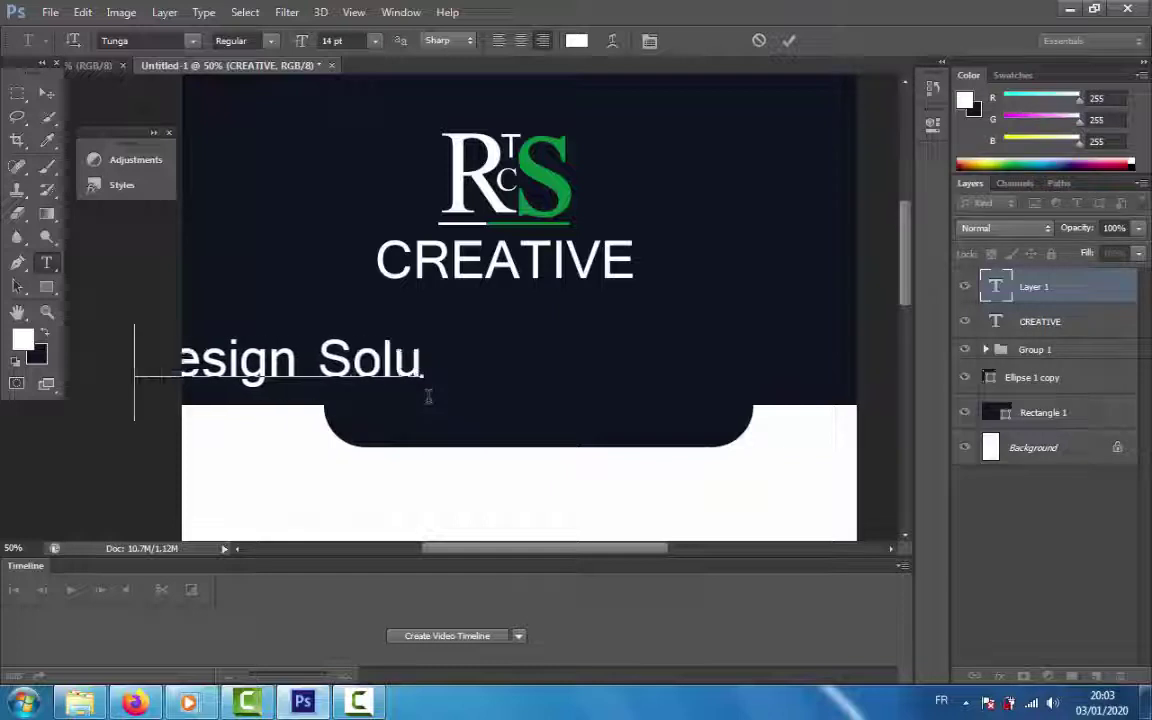
pyautogui.write('tion')
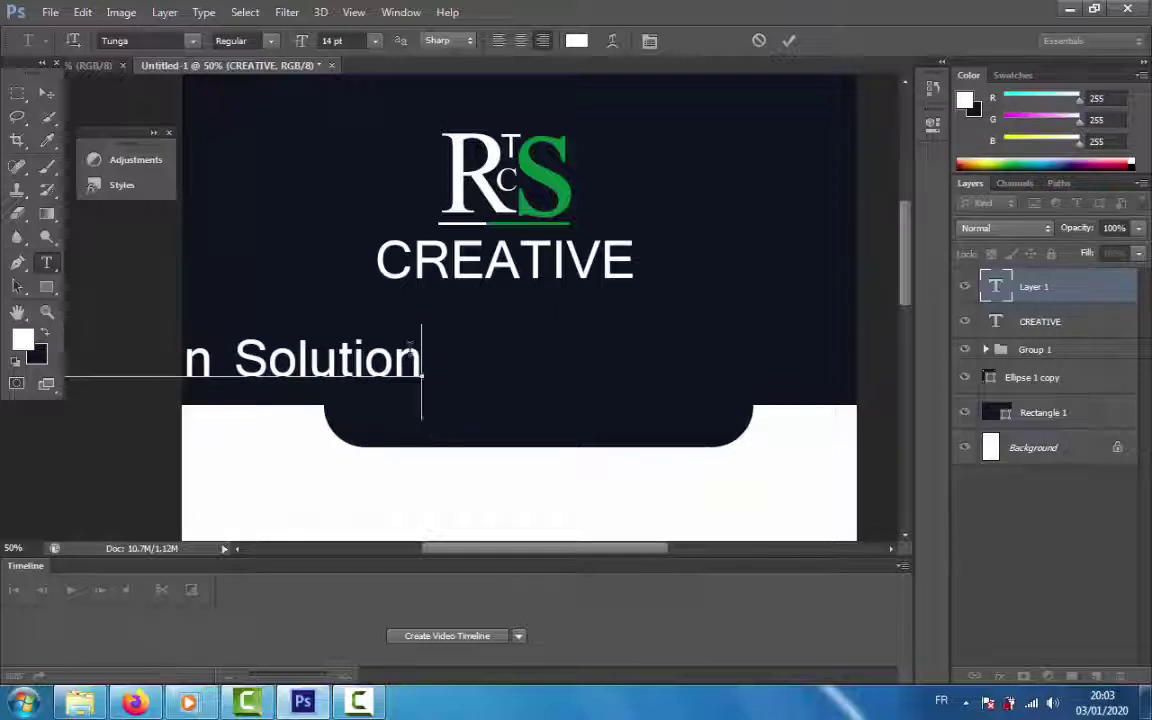
pyautogui.moveTo(420, 358); pyautogui.dragTo(86, 341)
pyautogui.click(24, 341)
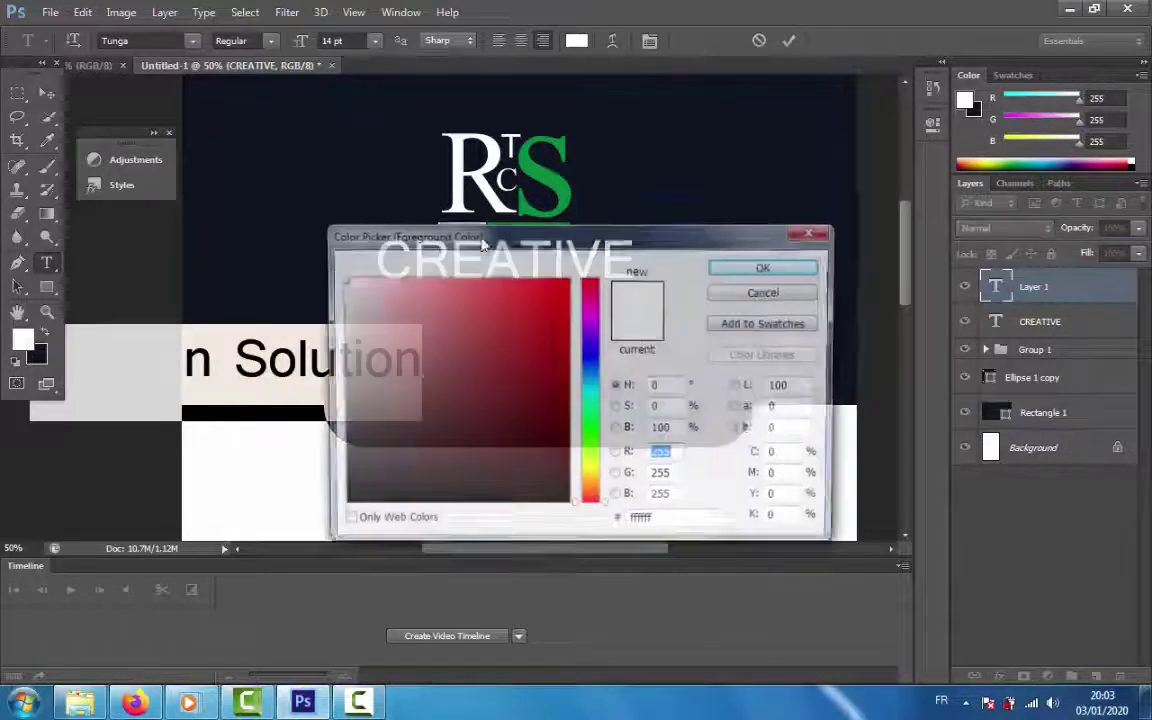
pyautogui.click(548, 178)
pyautogui.click(766, 267)
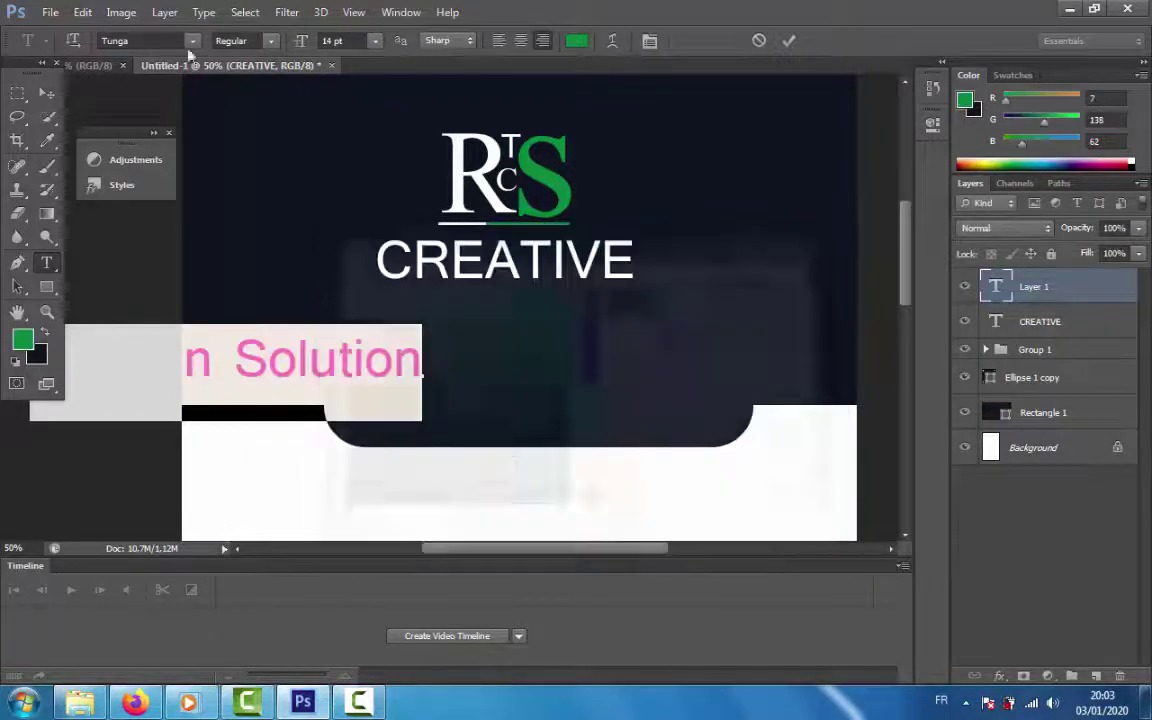
# Scale the Design Solution text down to about 7 pt and centre it directly beneath CREATIVE.
pyautogui.click(82, 12)
pyautogui.click(175, 350)
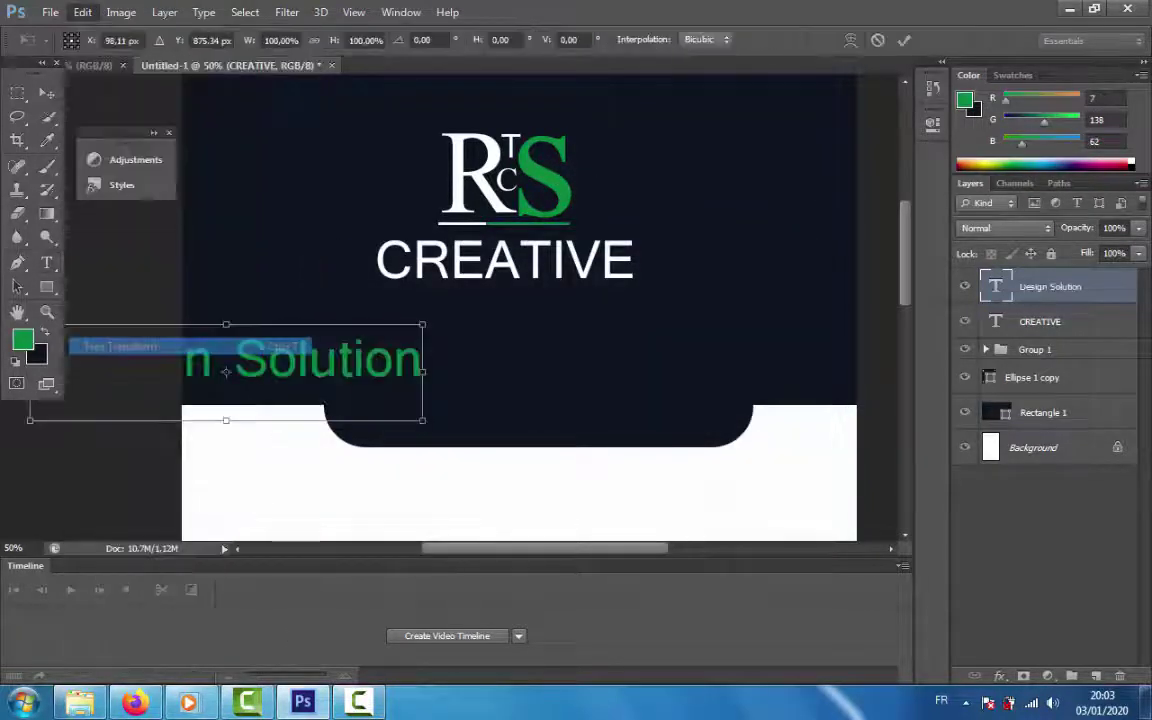
pyautogui.moveTo(383, 394); pyautogui.dragTo(637, 329)
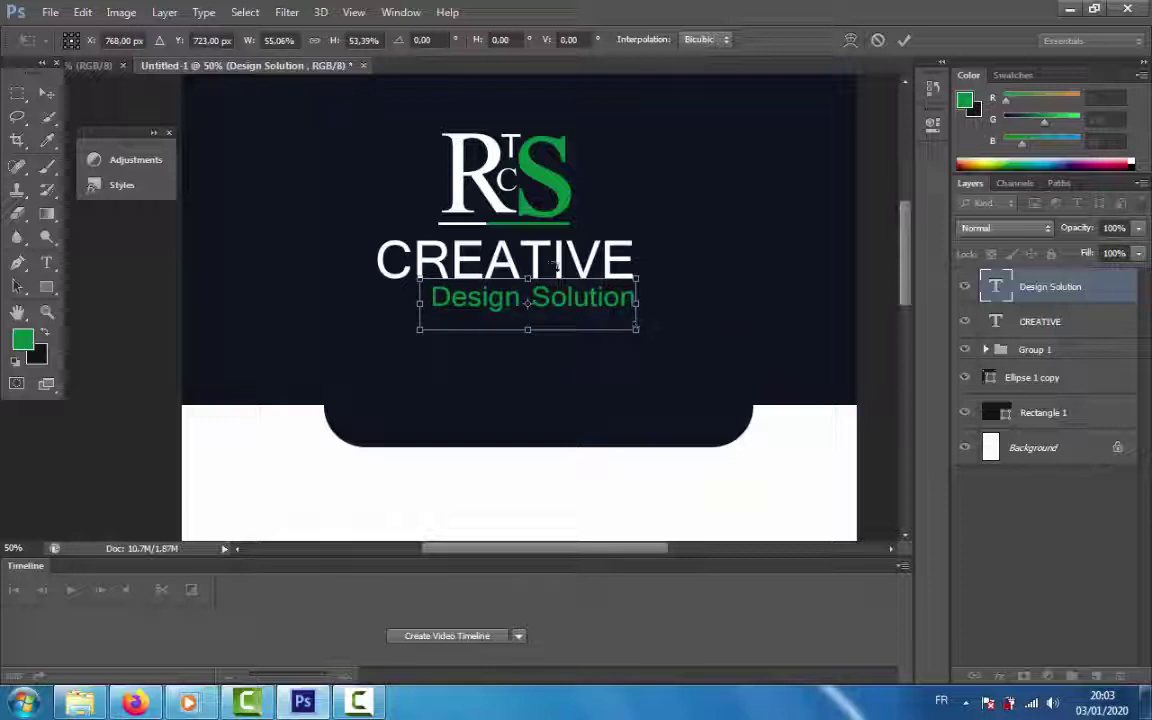
pyautogui.moveTo(549, 310); pyautogui.dragTo(539, 316)
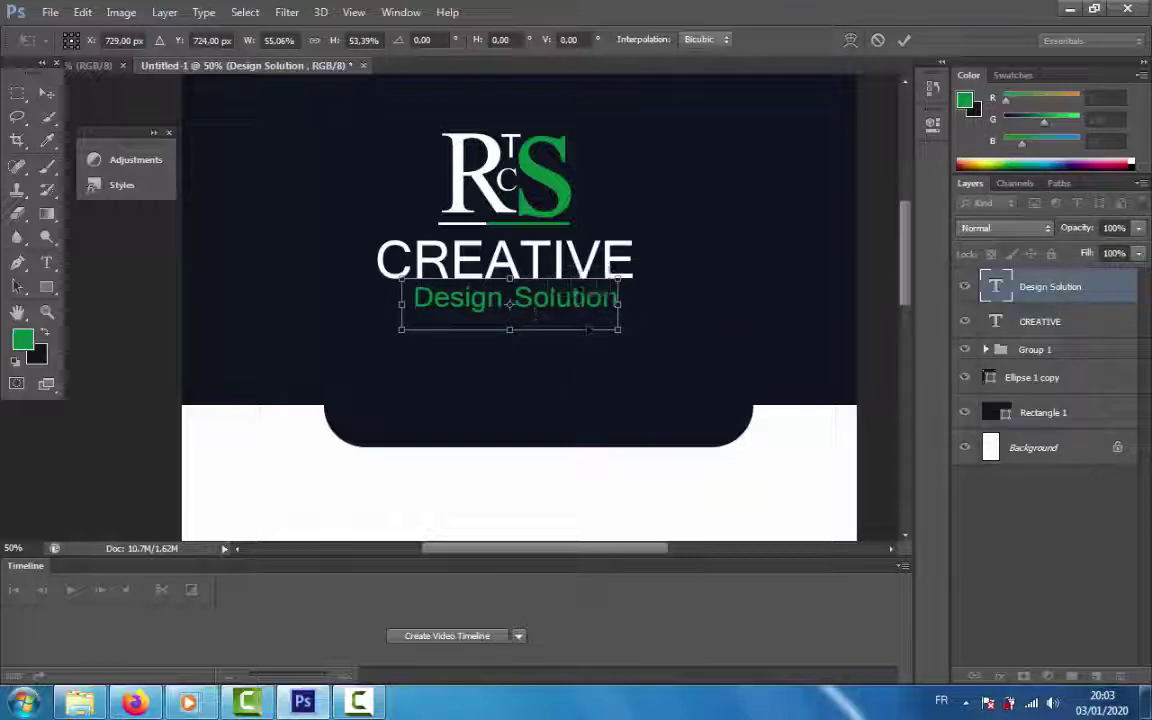
pyautogui.moveTo(617, 329); pyautogui.dragTo(603, 327)
pyautogui.press('Return')
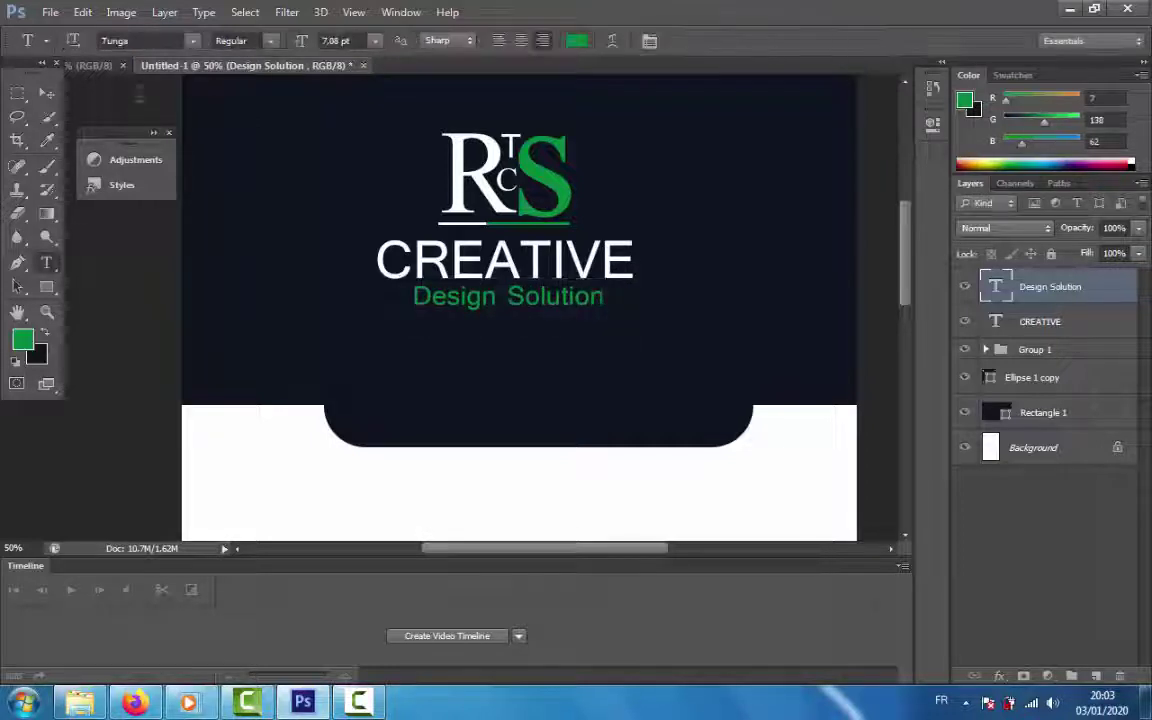
# Nudge the Design Solution text slightly down to widen its gap below CREATIVE.
pyautogui.click(46, 94)
pyautogui.press('Down')
pyautogui.press('Down')
pyautogui.press('Down')
pyautogui.press('Down')
pyautogui.press('Down')
pyautogui.press('Down')
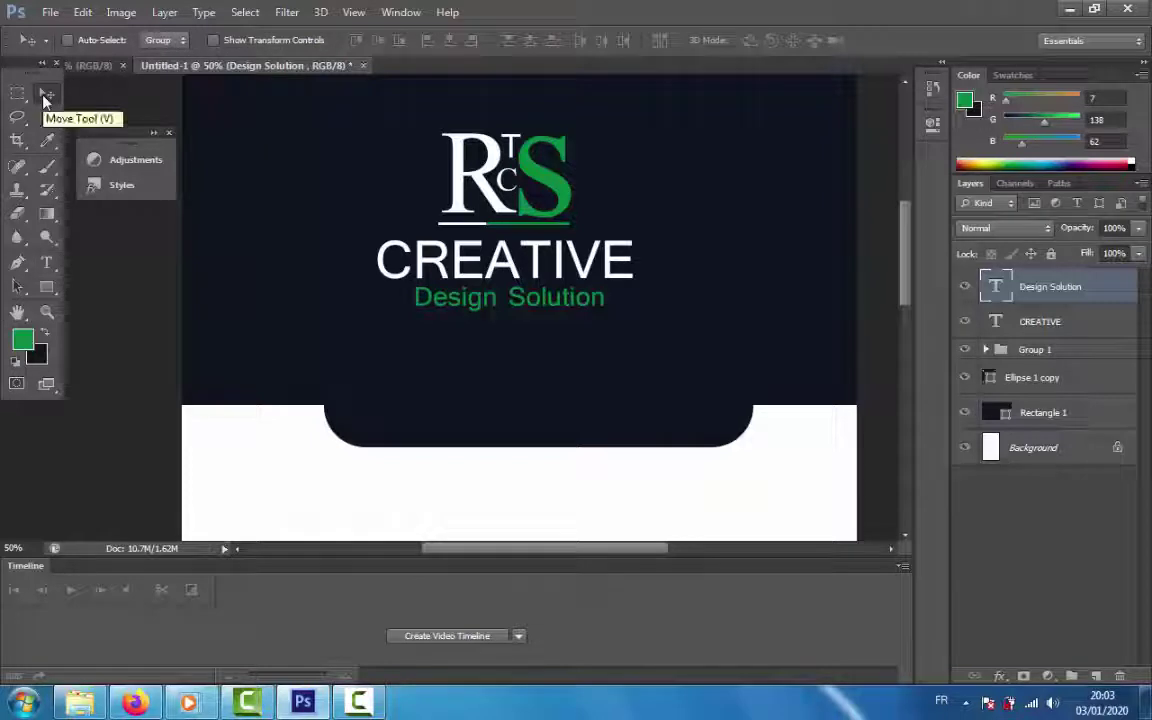
# Add the green text "Scrt Graphic" in Tunga, 14 pt, near the bottom of the navy header.
pyautogui.click(46, 262)
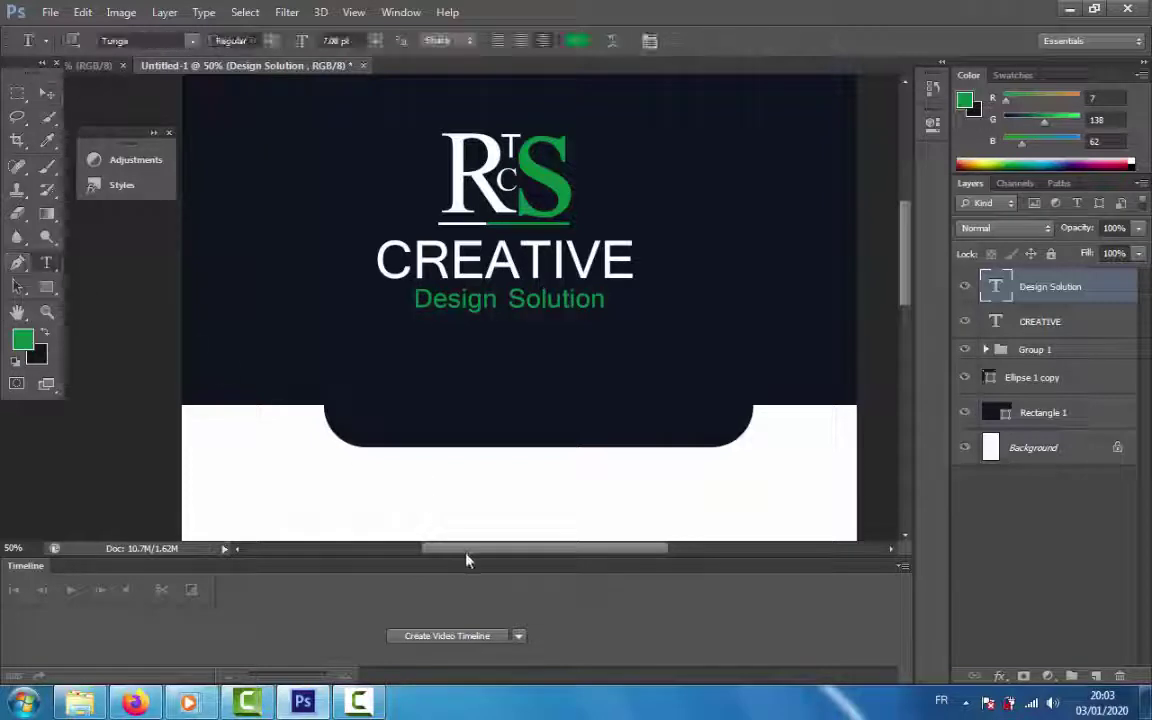
pyautogui.click(510, 387)
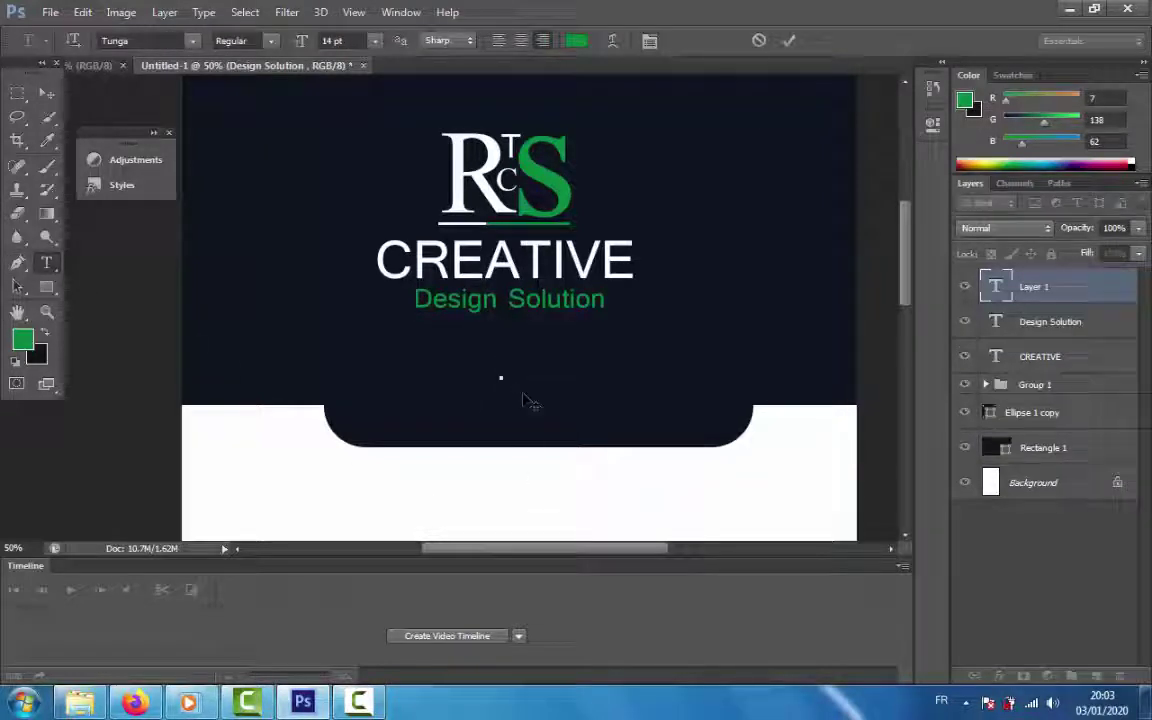
pyautogui.write('scrt')
pyautogui.hotkey('ctrl', 'a')
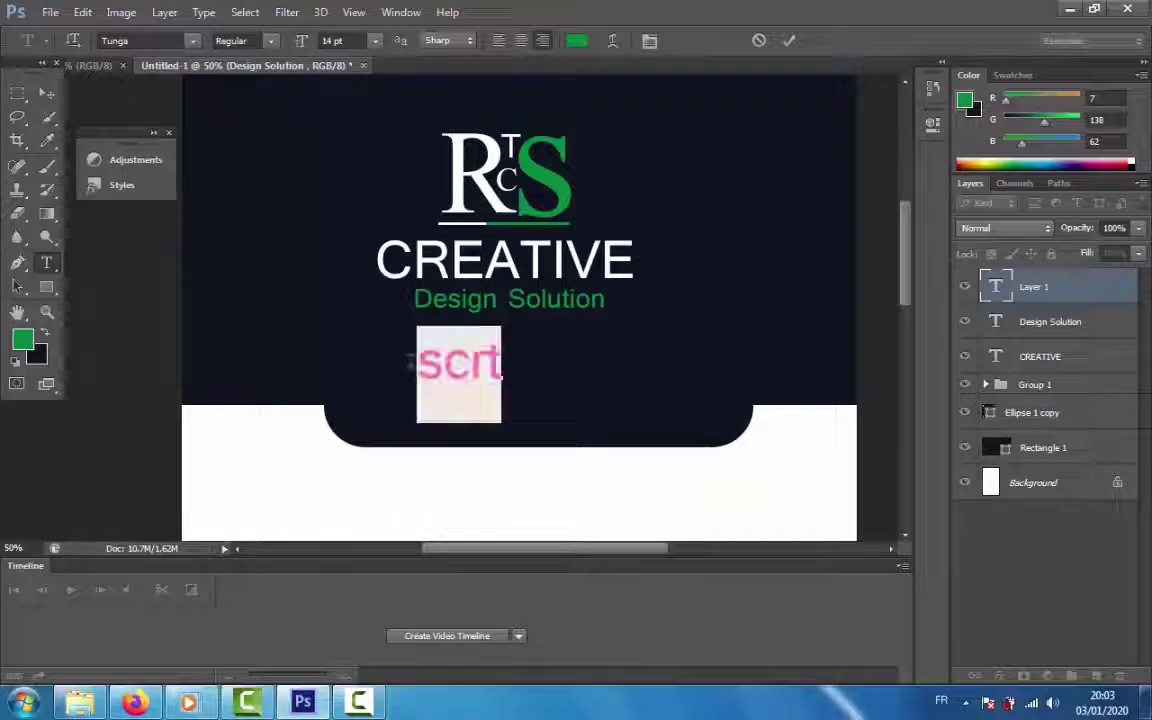
pyautogui.write('Scrt')
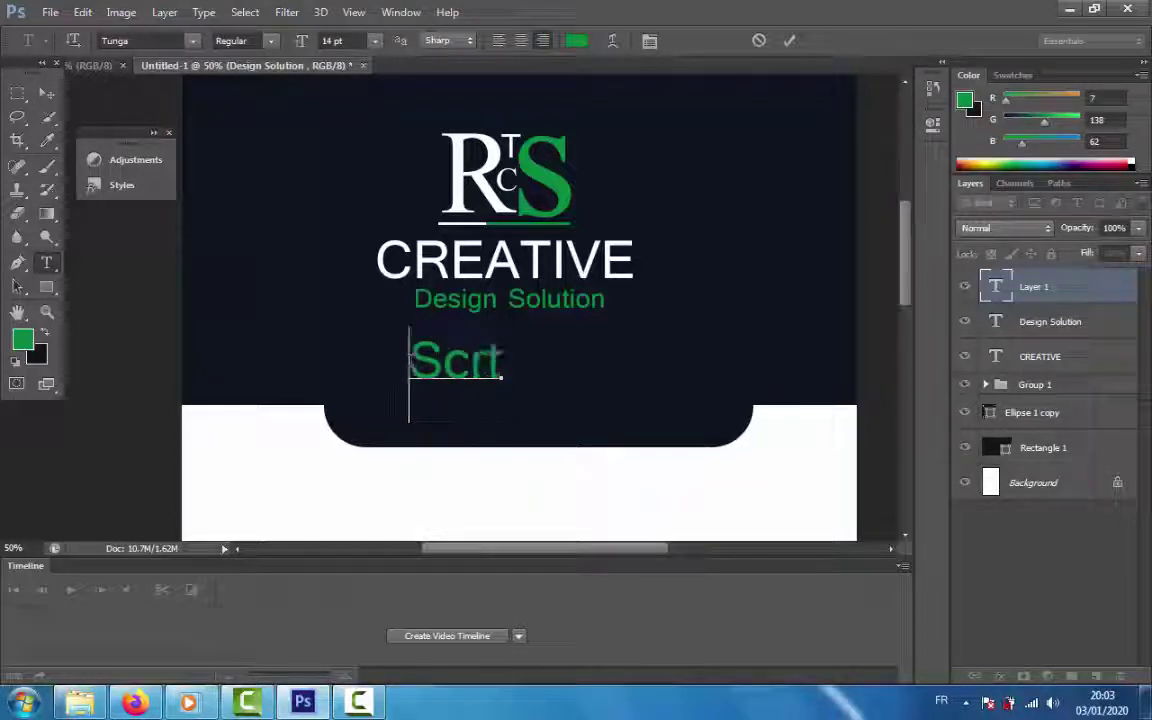
pyautogui.click(410, 362)
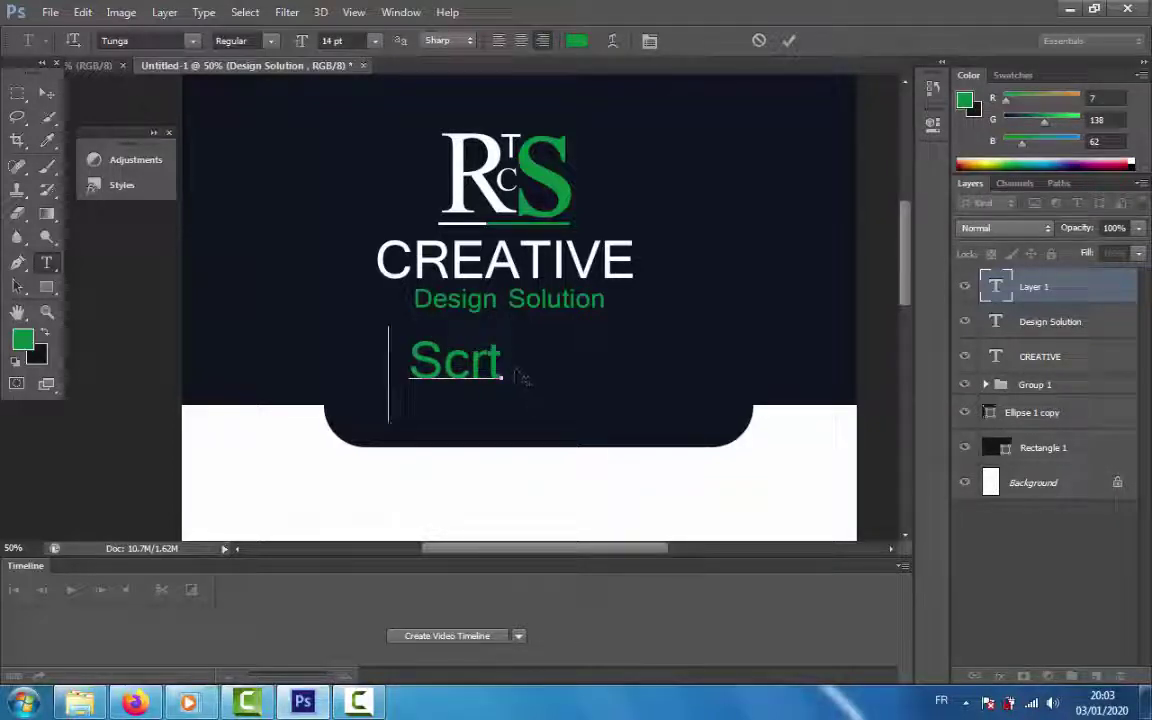
pyautogui.write('Gra')
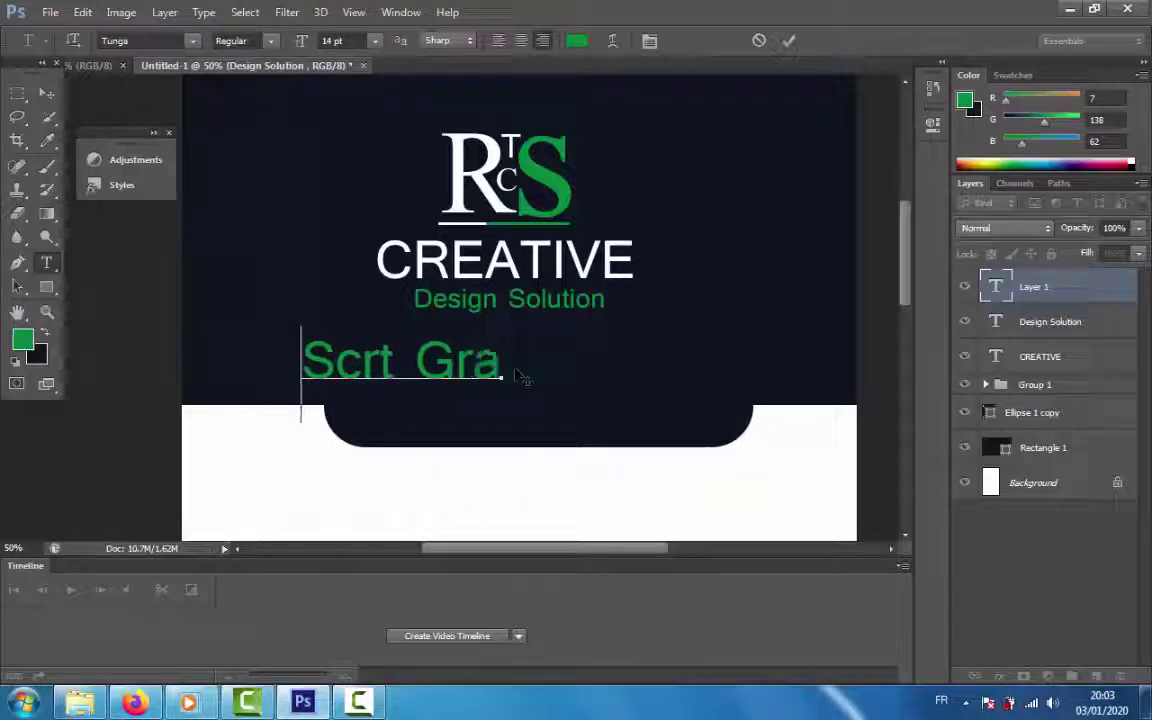
pyautogui.write('phic')
# Move the Scrt Graphic text into the pill-shaped tab and make it slightly narrower with Free Transform.
pyautogui.tripleClick(401, 338)
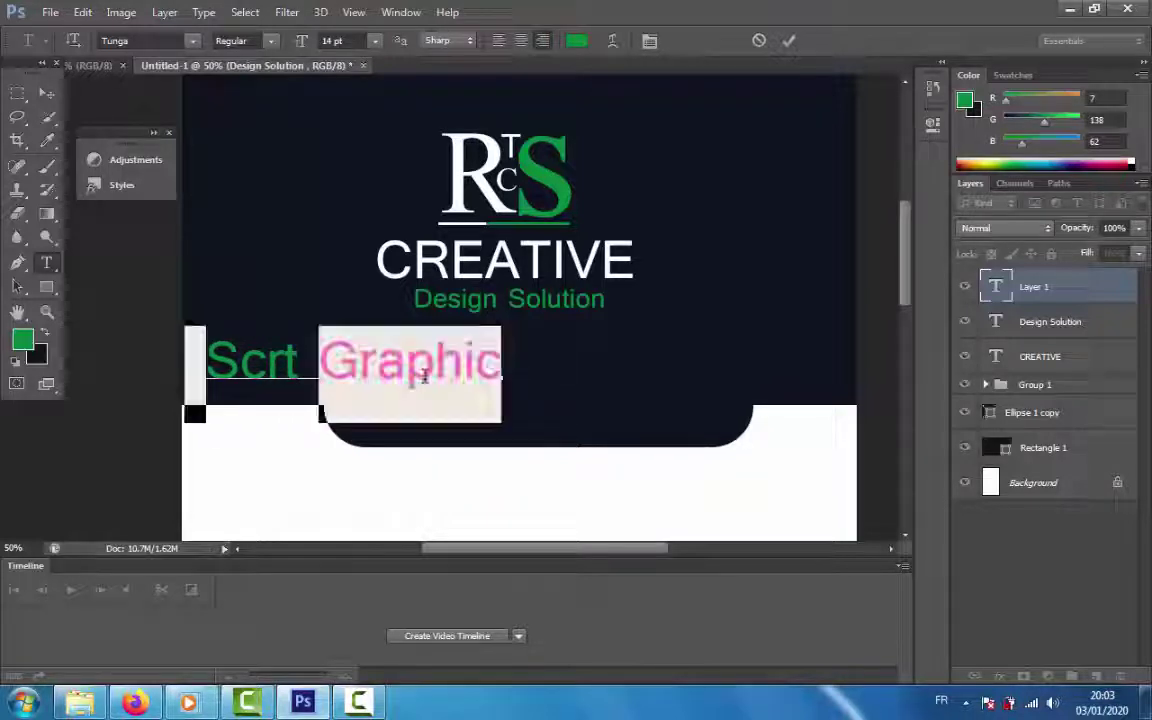
pyautogui.click(82, 12)
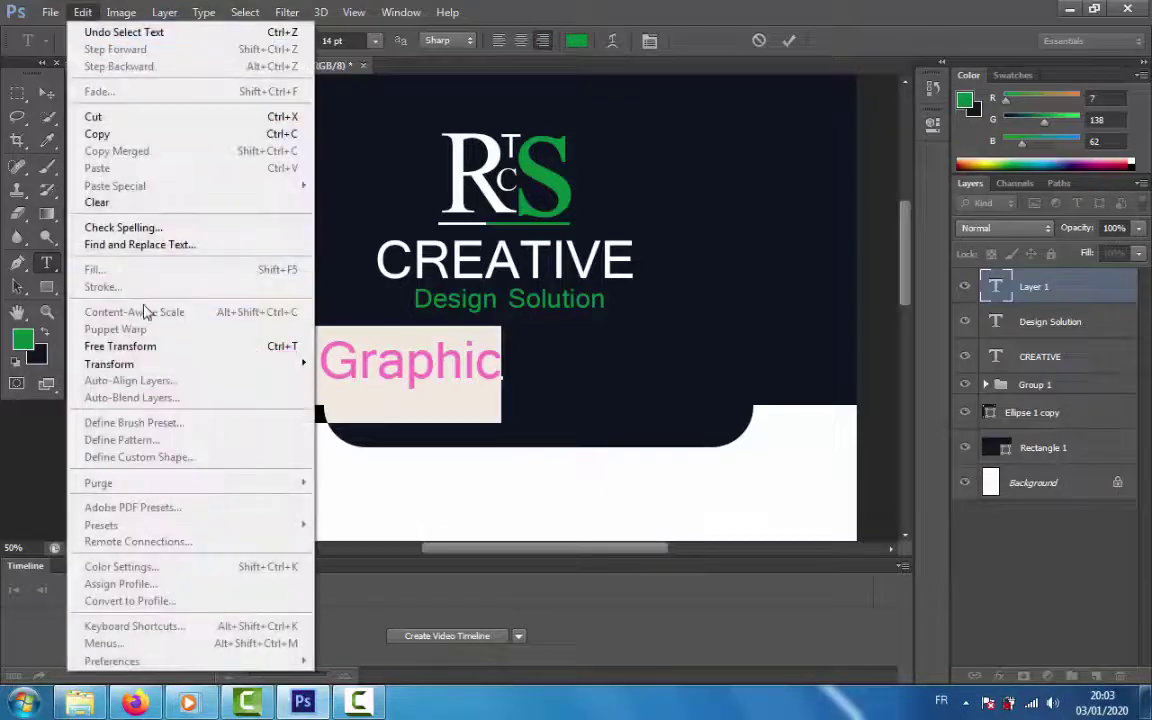
pyautogui.click(150, 345)
pyautogui.moveTo(433, 351); pyautogui.dragTo(589, 385)
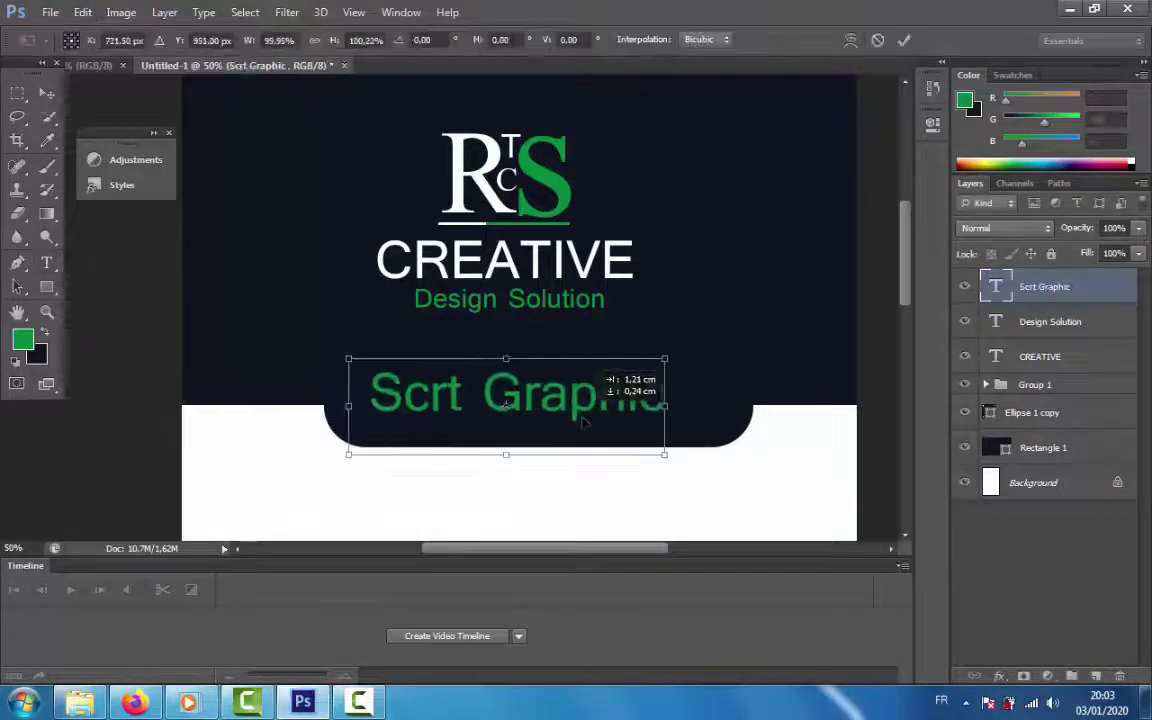
pyautogui.moveTo(655, 457); pyautogui.dragTo(380, 368)
pyautogui.press('Return')
# Set the background colour to white (ffffff) by sampling the page's white area.
pyautogui.press('t')
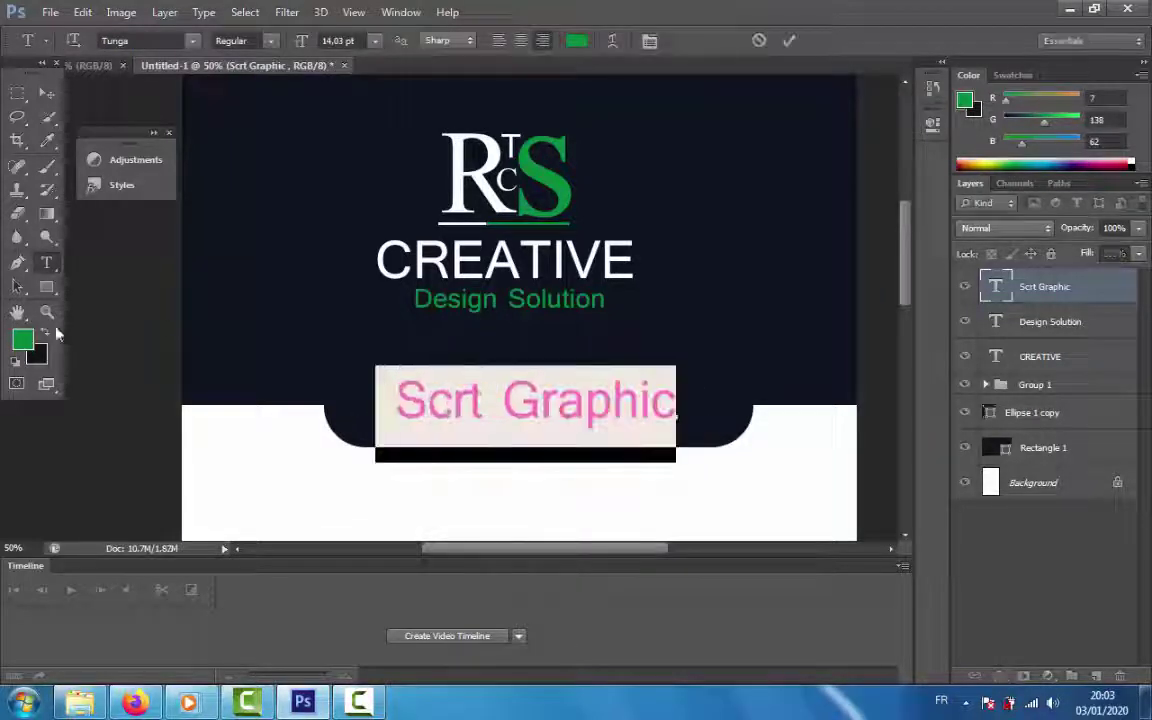
pyautogui.click(37, 354)
pyautogui.click(224, 432)
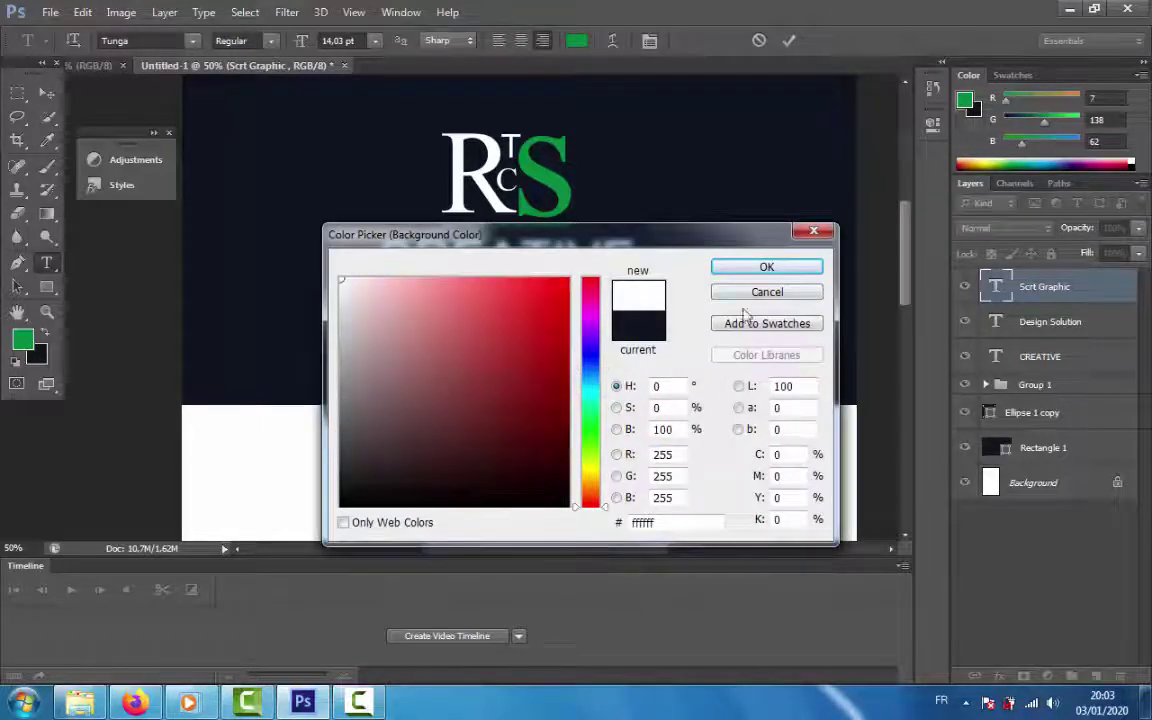
pyautogui.click(760, 267)
pyautogui.click(48, 96)
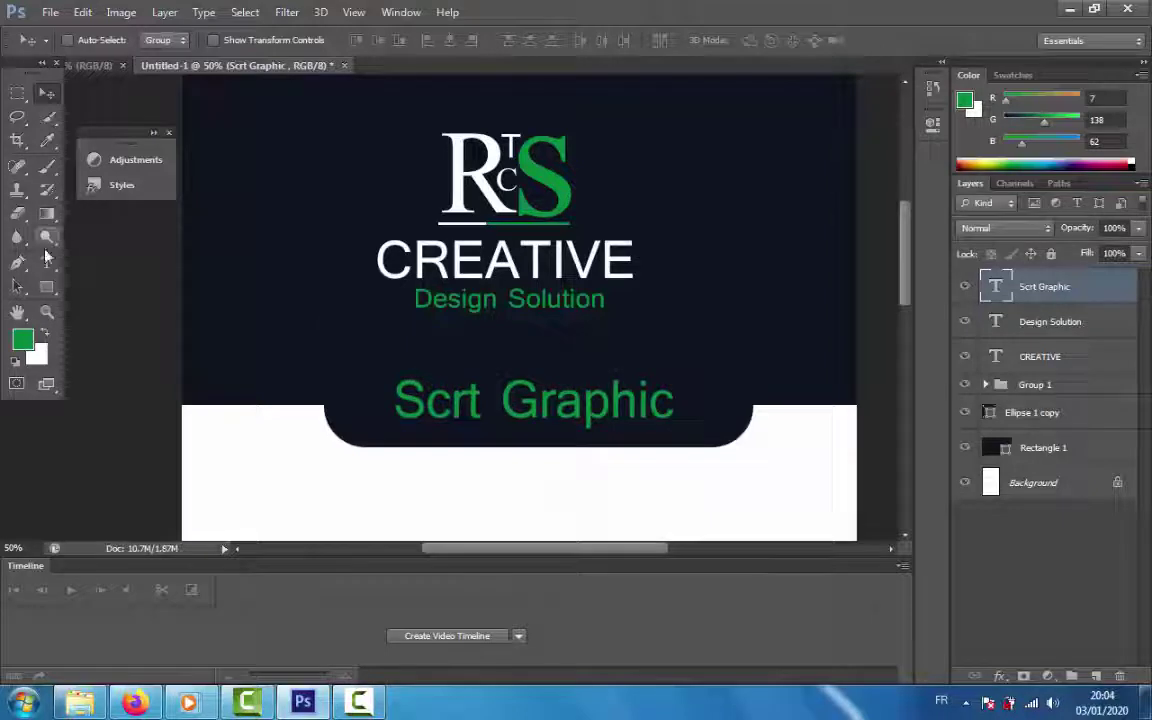
# Recolour the whole Scrt Graphic text white by swapping the foreground and background colours.
pyautogui.click(46, 262)
pyautogui.click(581, 415)
pyautogui.moveTo(674, 416); pyautogui.dragTo(120, 390)
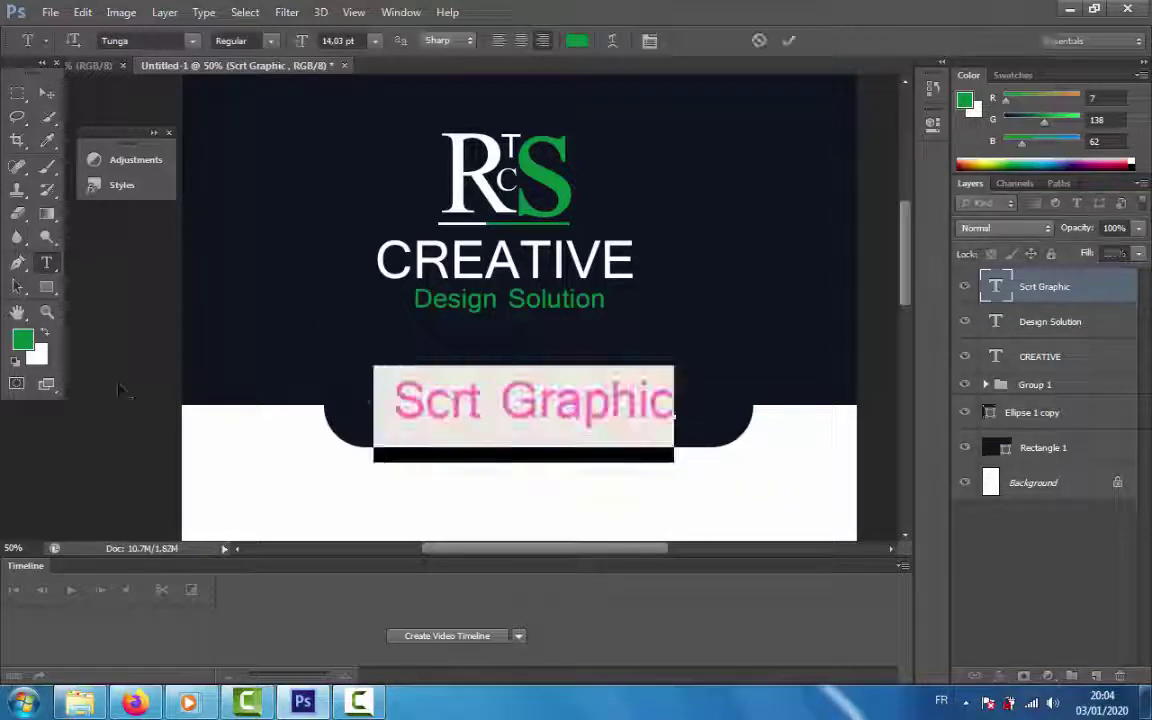
pyautogui.click(43, 335)
pyautogui.click(47, 93)
pyautogui.scroll(-3, 593, 330)
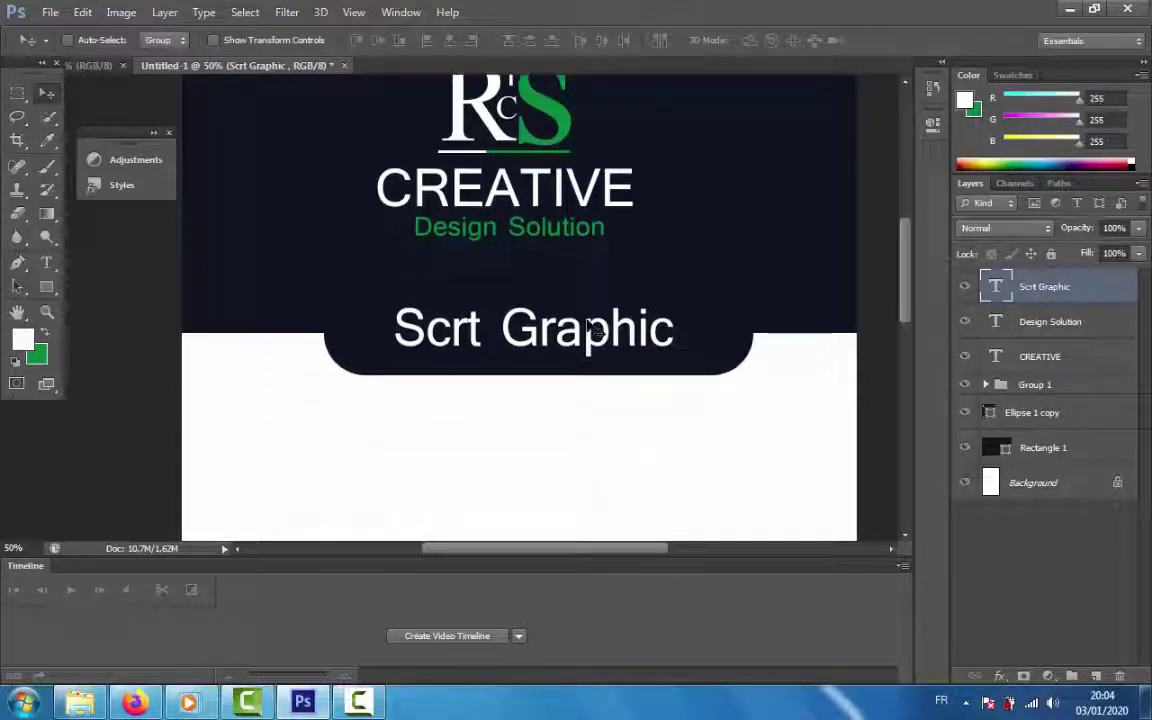
# Shift the Scrt Graphic text slightly left inside the navy pill-shaped tab.
pyautogui.moveTo(593, 324); pyautogui.dragTo(580, 322)
pyautogui.scroll(2, 582, 321)
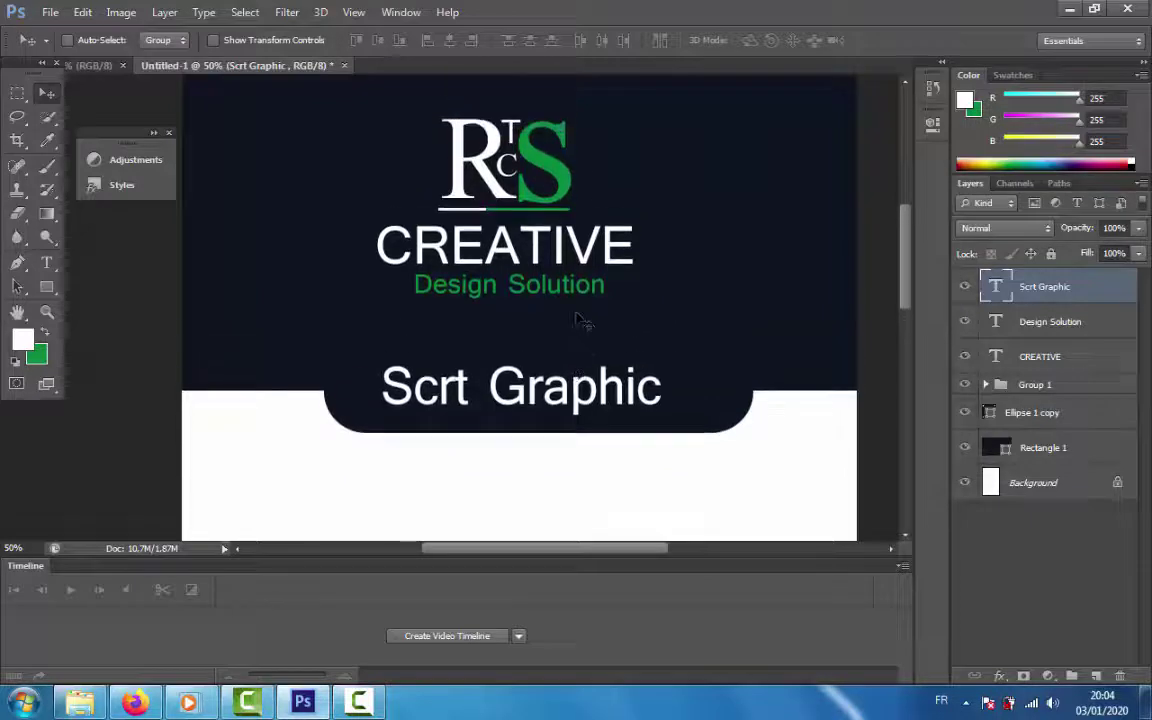
pyautogui.scroll(-4, 580, 320)
pyautogui.scroll(-6, 579, 316)
pyautogui.scroll(5, 578, 314)
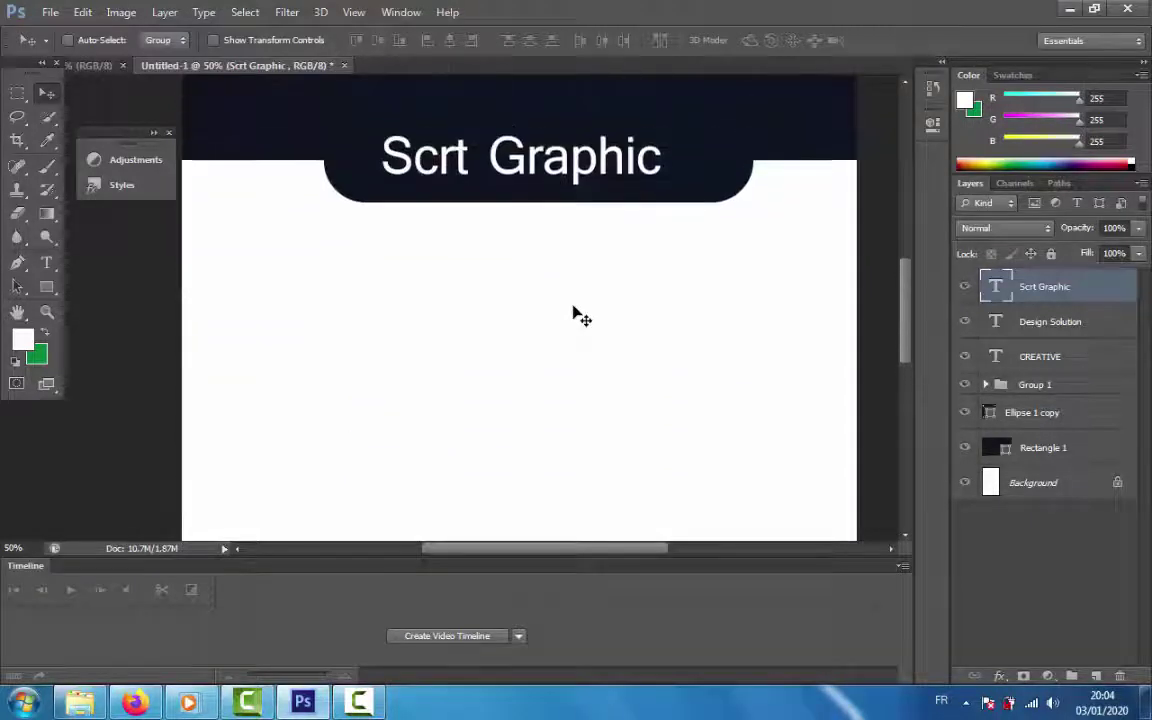
pyautogui.scroll(7, 581, 316)
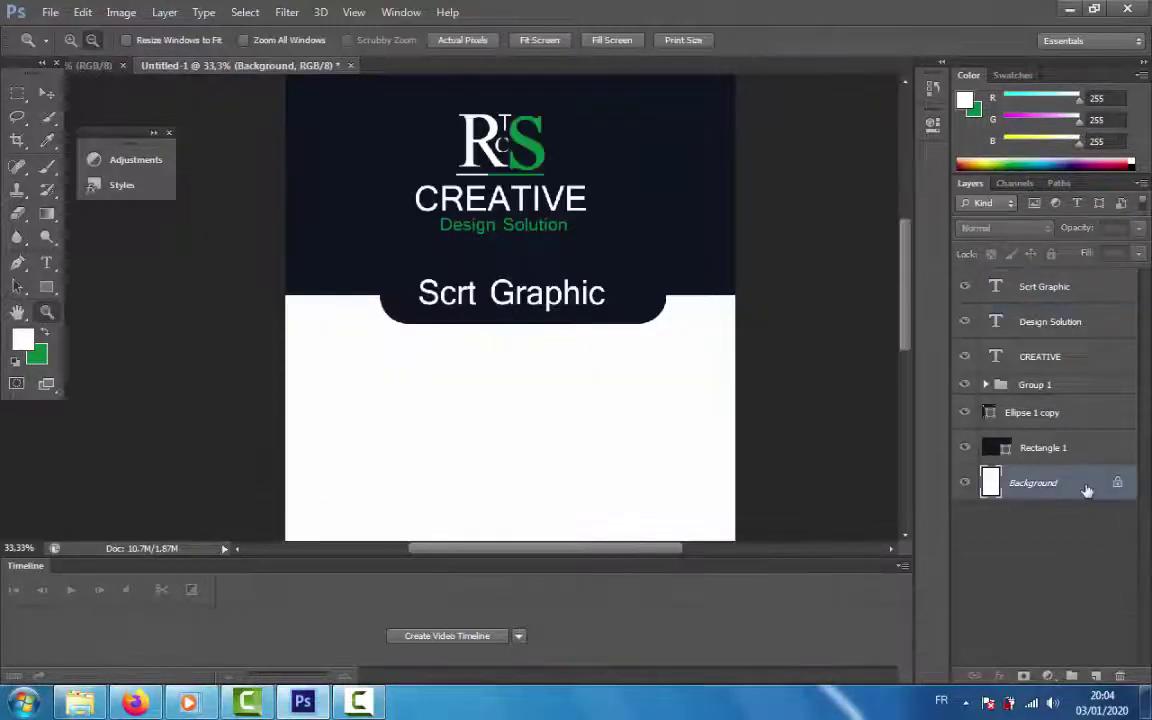
# Convert the Background to a regular layer and add a solid colour fill above it, sampling the green background swatch (078a3e).
pyautogui.doubleClick(1087, 486)
pyautogui.press('Return')
pyautogui.click(1047, 676)
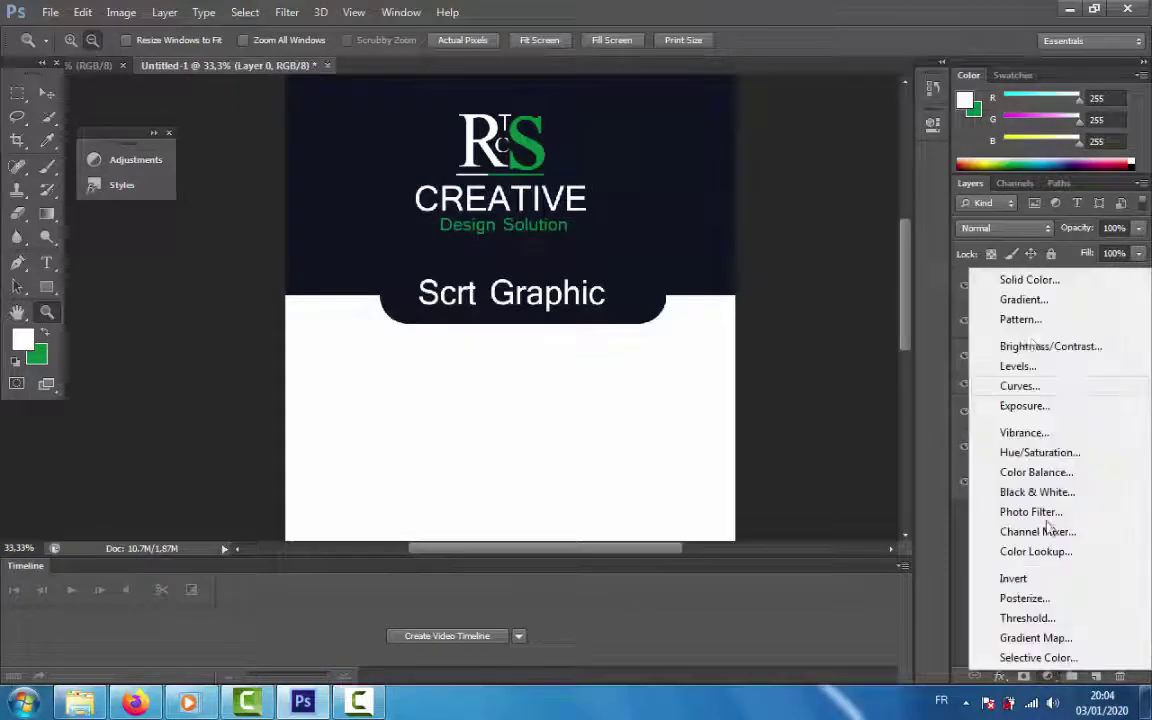
pyautogui.click(1026, 280)
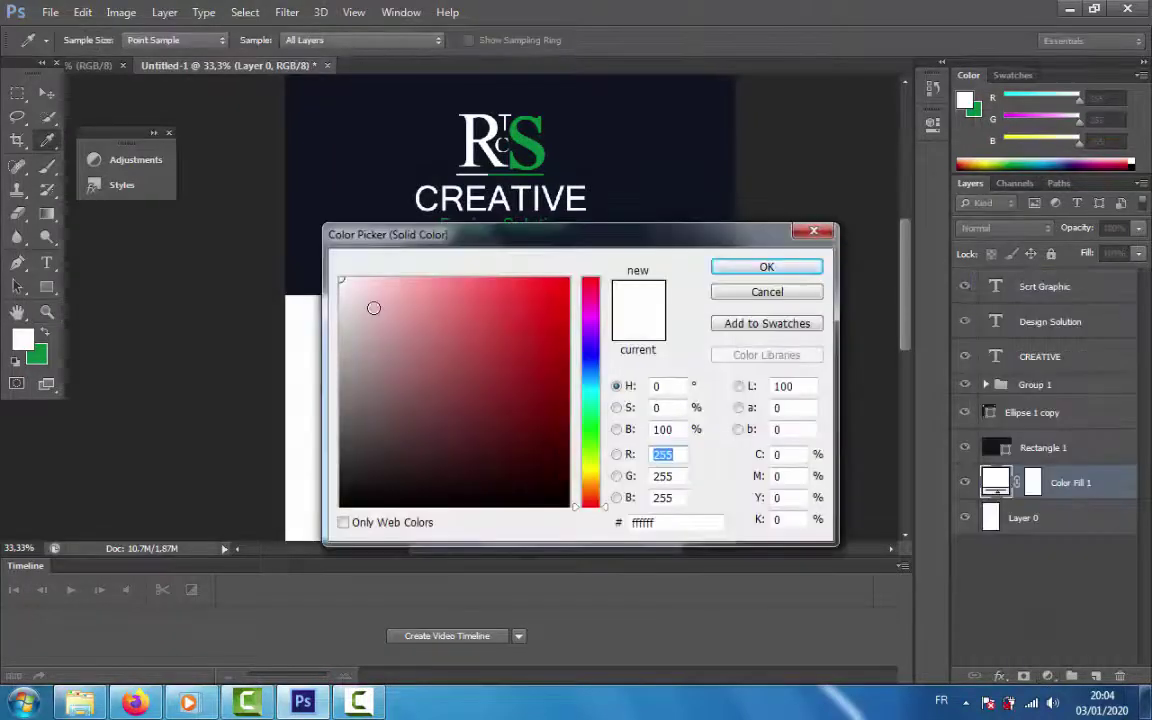
pyautogui.click(36, 352)
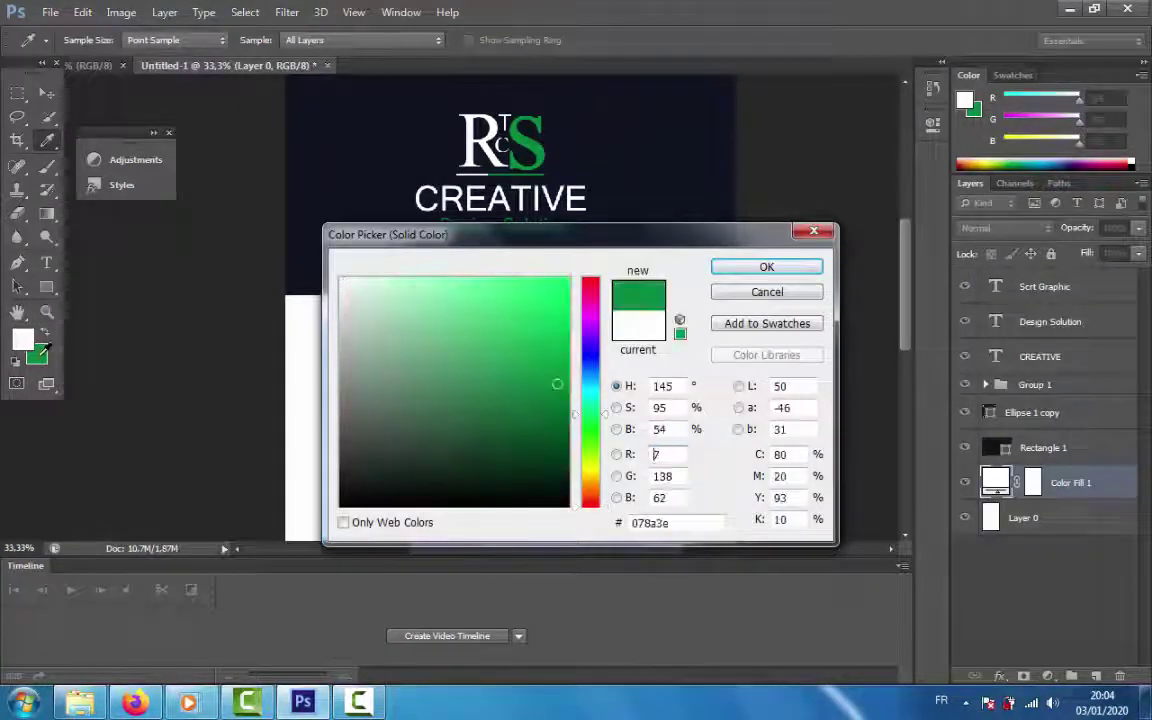
pyautogui.click(766, 267)
pyautogui.press('z')
pyautogui.scroll(-3, 809, 333)
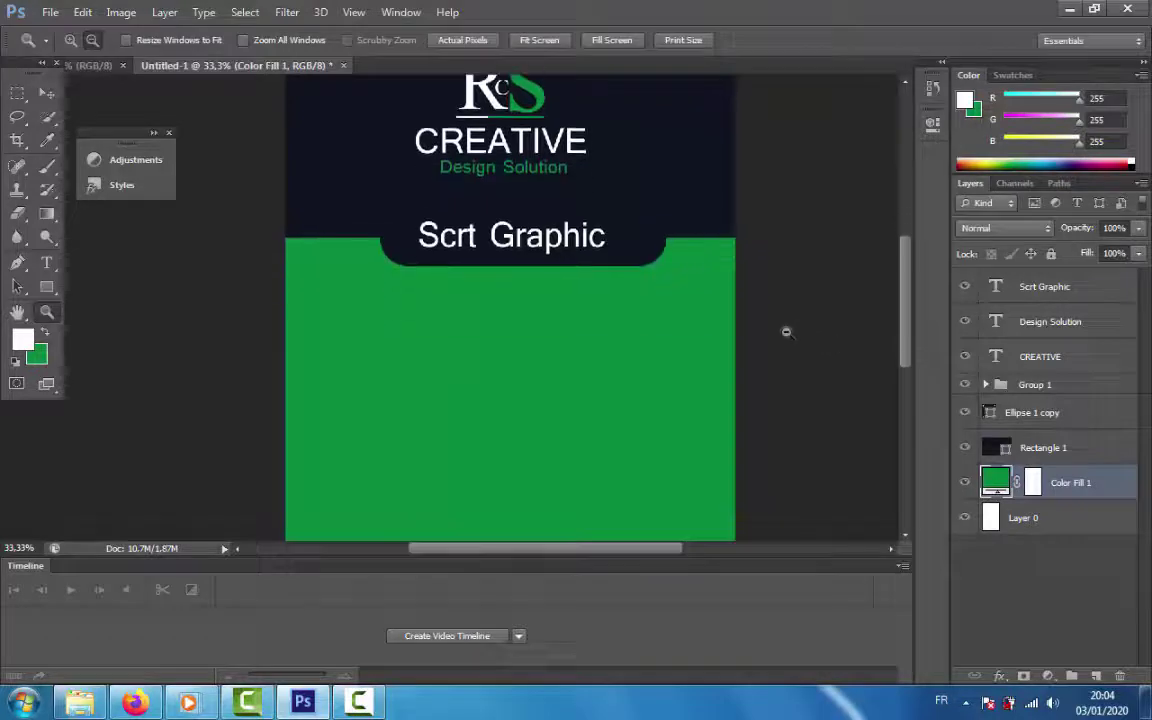
# Duplicate the Rectangle 1 and Ellipse 1 copy layers together and move the copies down to the lower part of the page.
pyautogui.click(1027, 445)
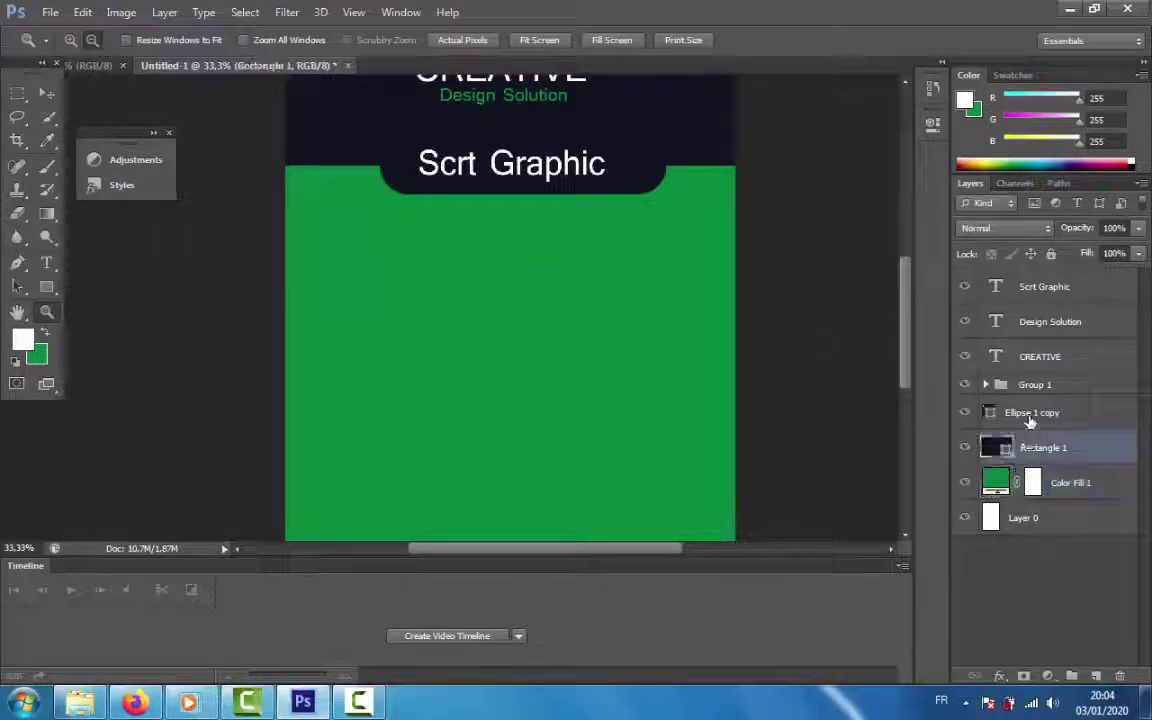
pyautogui.keyDown('ctrl'); pyautogui.click(1030, 412); pyautogui.keyUp('ctrl')
pyautogui.rightClick(1027, 412)
pyautogui.click(784, 145)
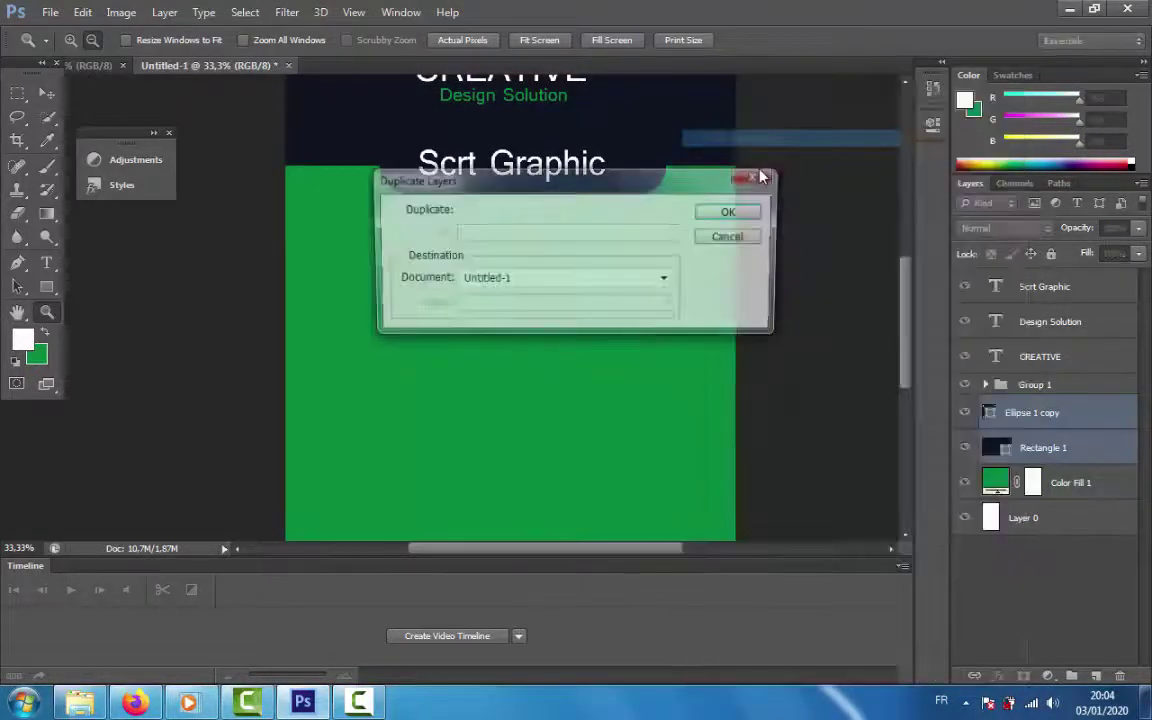
pyautogui.click(745, 213)
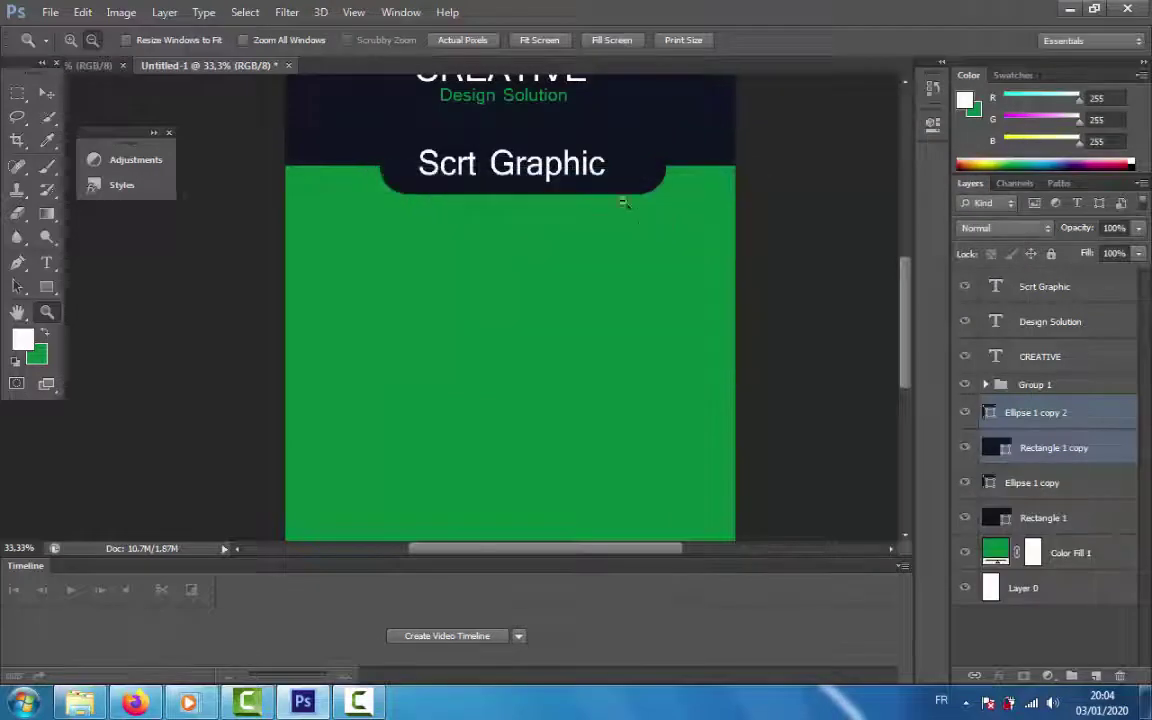
pyautogui.click(46, 92)
pyautogui.moveTo(598, 180); pyautogui.dragTo(660, 565)
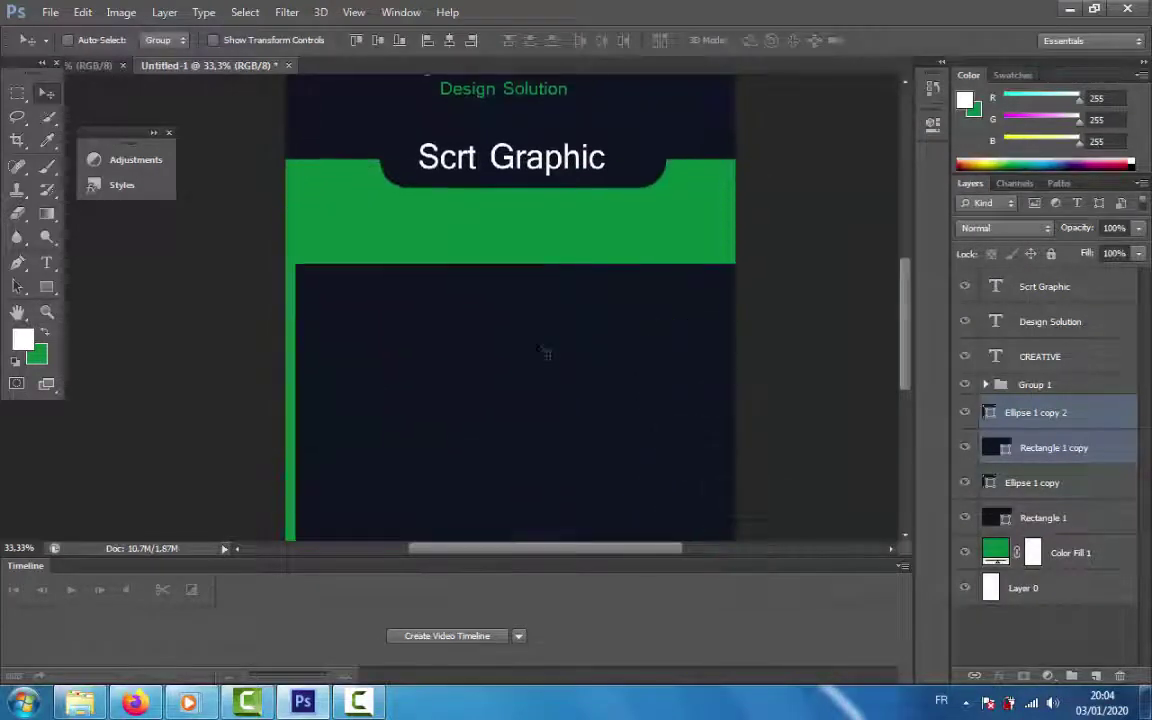
# Rotate the duplicated navy shapes about 180° with Free Transform and place them along the page's bottom edge with the tab pointing up.
pyautogui.scroll(-5, 450, 150)
pyautogui.click(86, 12)
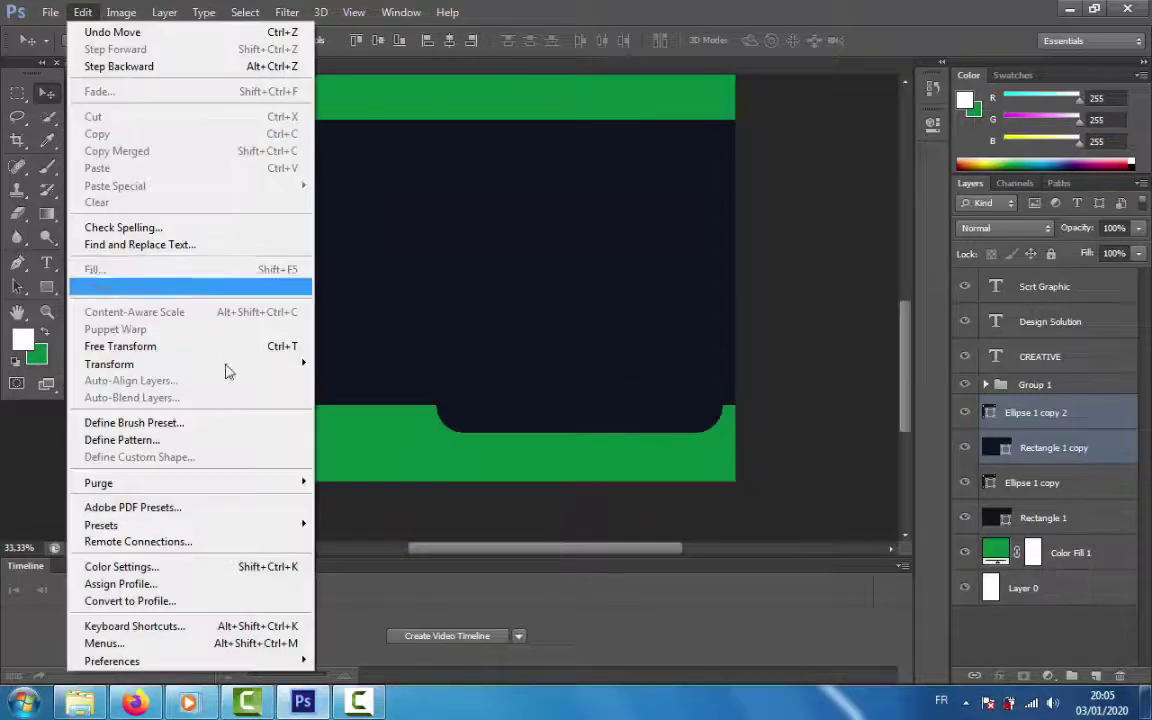
pyautogui.click(216, 344)
pyautogui.moveTo(746, 517); pyautogui.dragTo(105, 130)
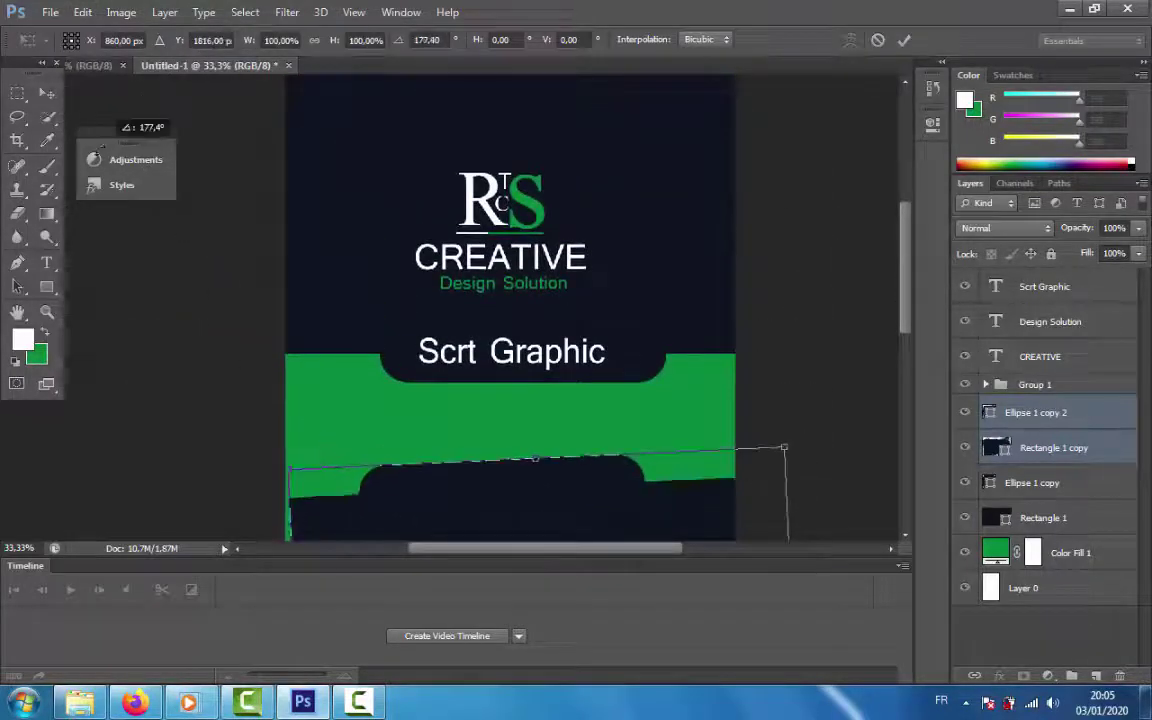
pyautogui.scroll(-3, 600, 400)
pyautogui.moveTo(700, 398); pyautogui.dragTo(708, 444)
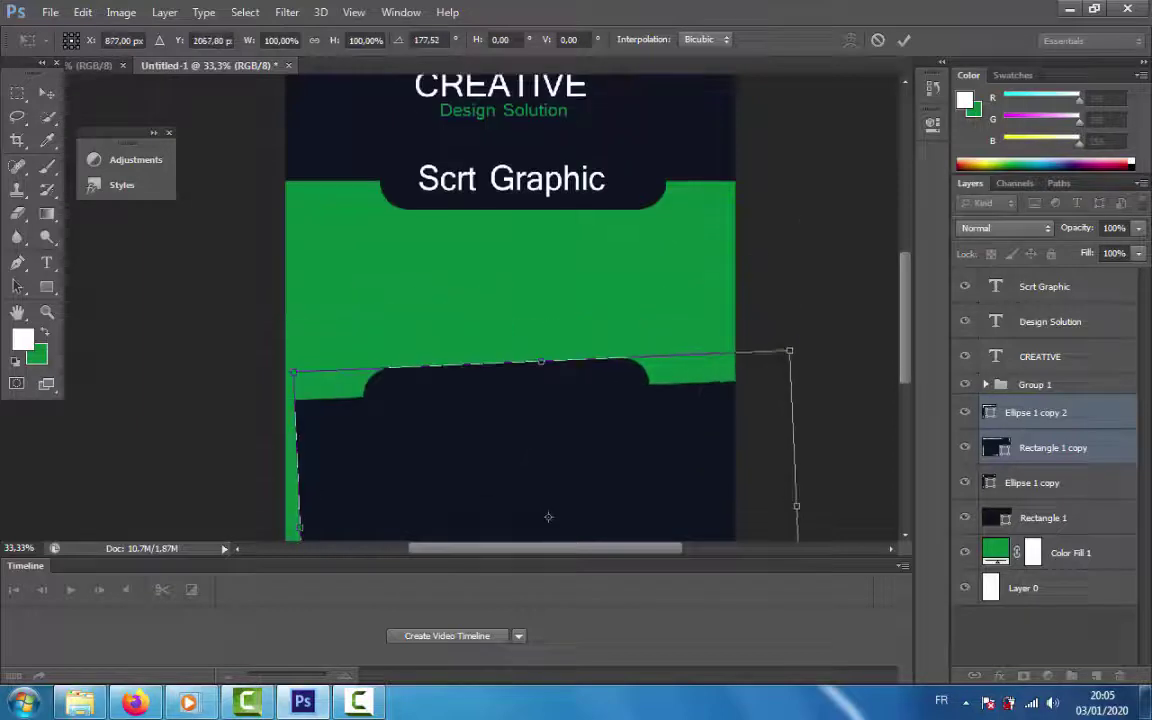
pyautogui.scroll(-5, 708, 444)
pyautogui.moveTo(771, 362); pyautogui.dragTo(707, 404)
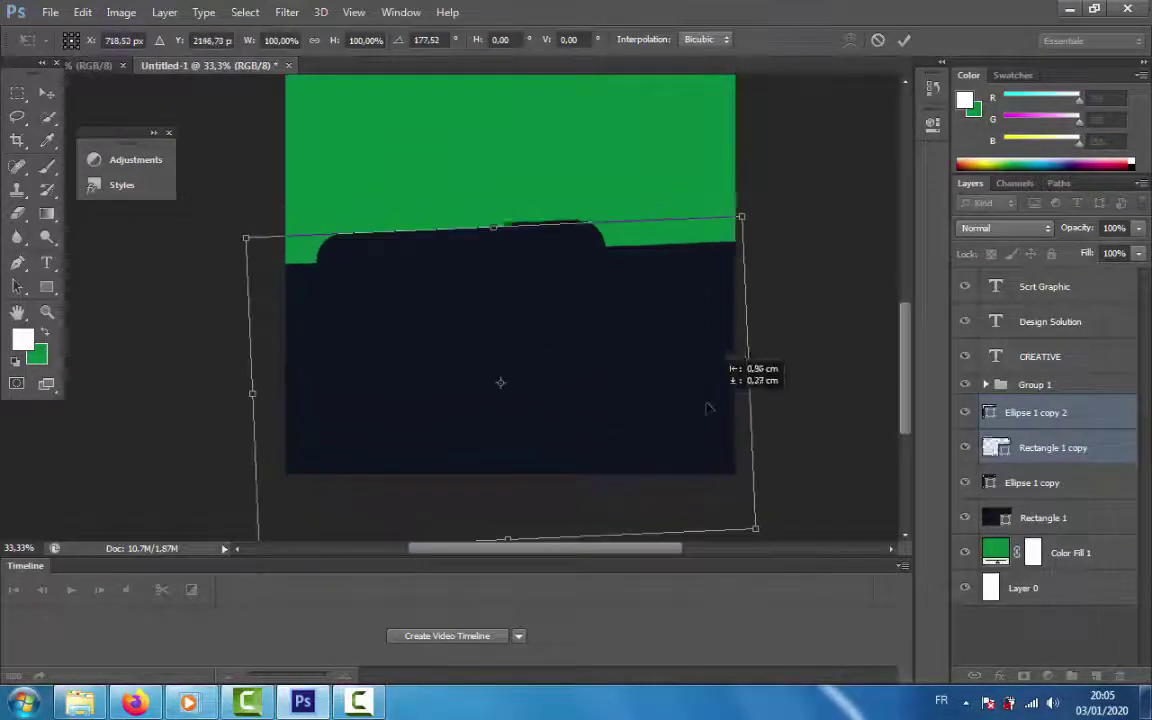
pyautogui.moveTo(835, 360)
pyautogui.mouseDown()
pyautogui.moveTo(830, 400)
pyautogui.moveTo(843, 362)
pyautogui.mouseUp()
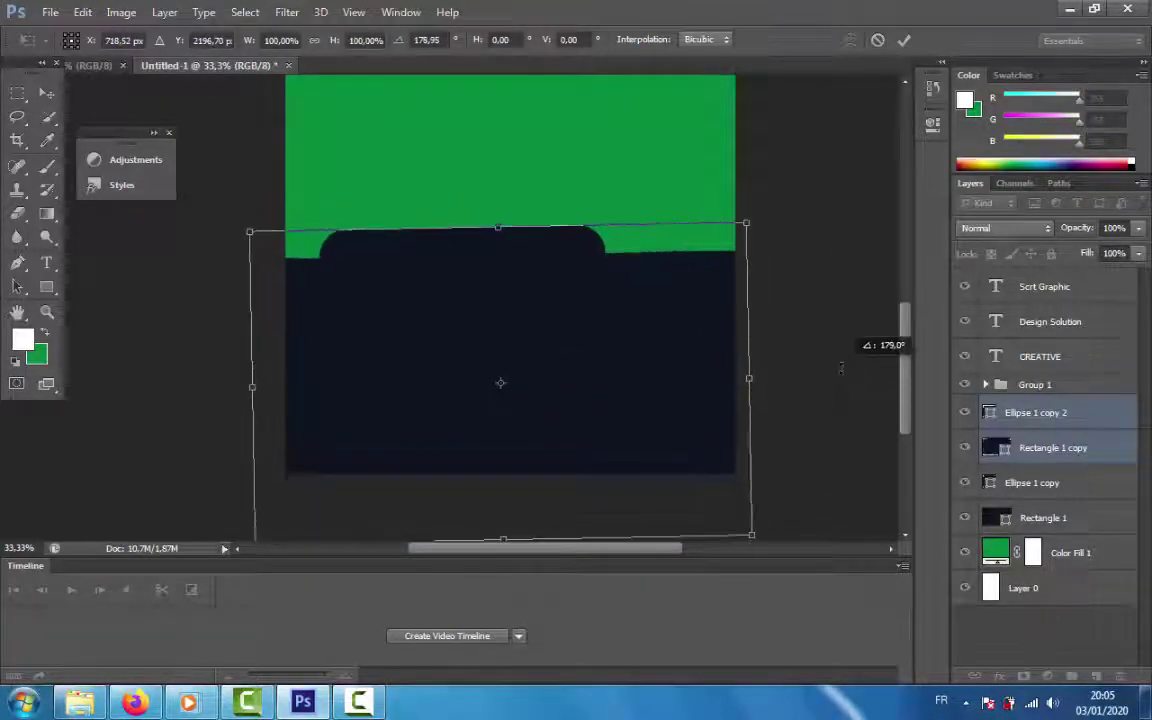
pyautogui.moveTo(722, 387); pyautogui.dragTo(752, 520)
pyautogui.moveTo(828, 432); pyautogui.dragTo(830, 420)
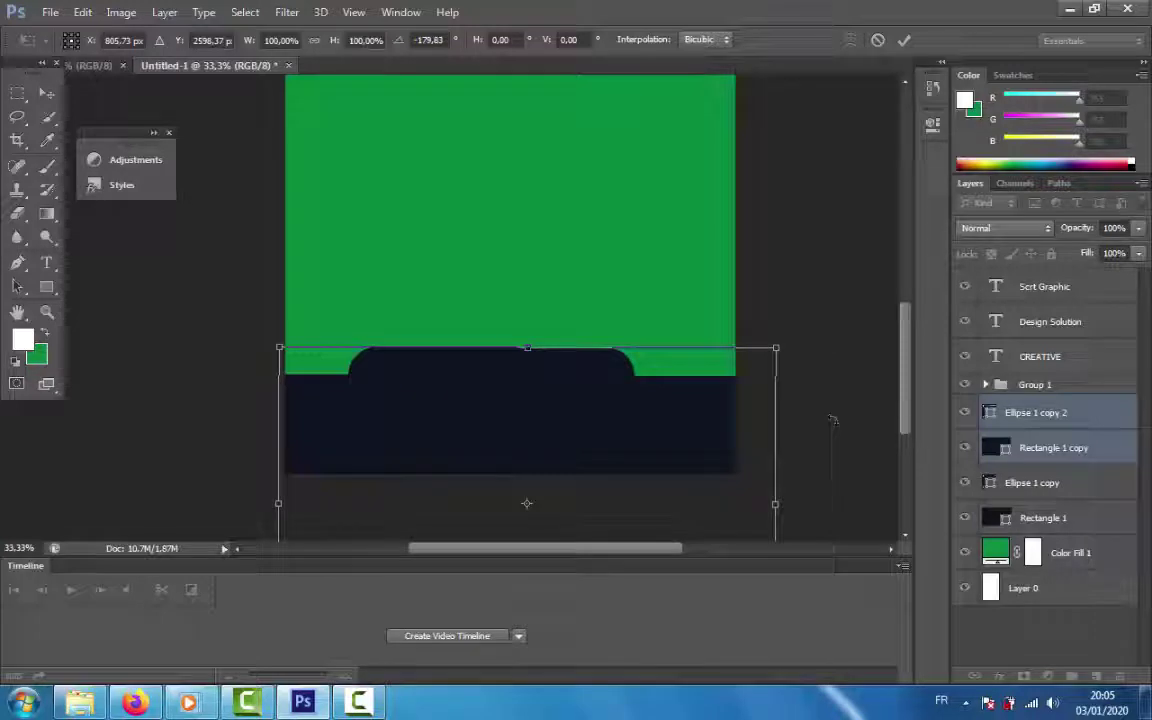
pyautogui.press('Return')
# Lower the navy footer shapes slightly, and nudge the footer tab alone right to centre it on the page and a little down.
pyautogui.moveTo(633, 392); pyautogui.dragTo(580, 398)
pyautogui.scroll(2, 575, 392)
pyautogui.scroll(1, 575, 395)
pyautogui.scroll(-3, 578, 393)
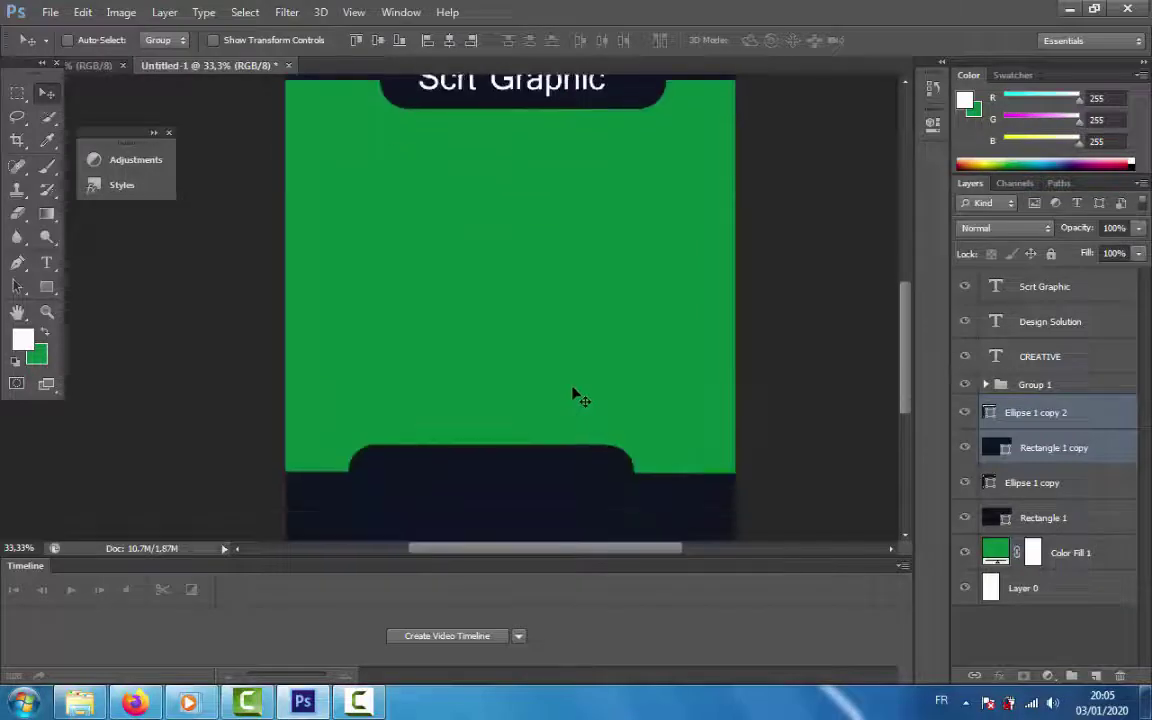
pyautogui.click(1012, 419)
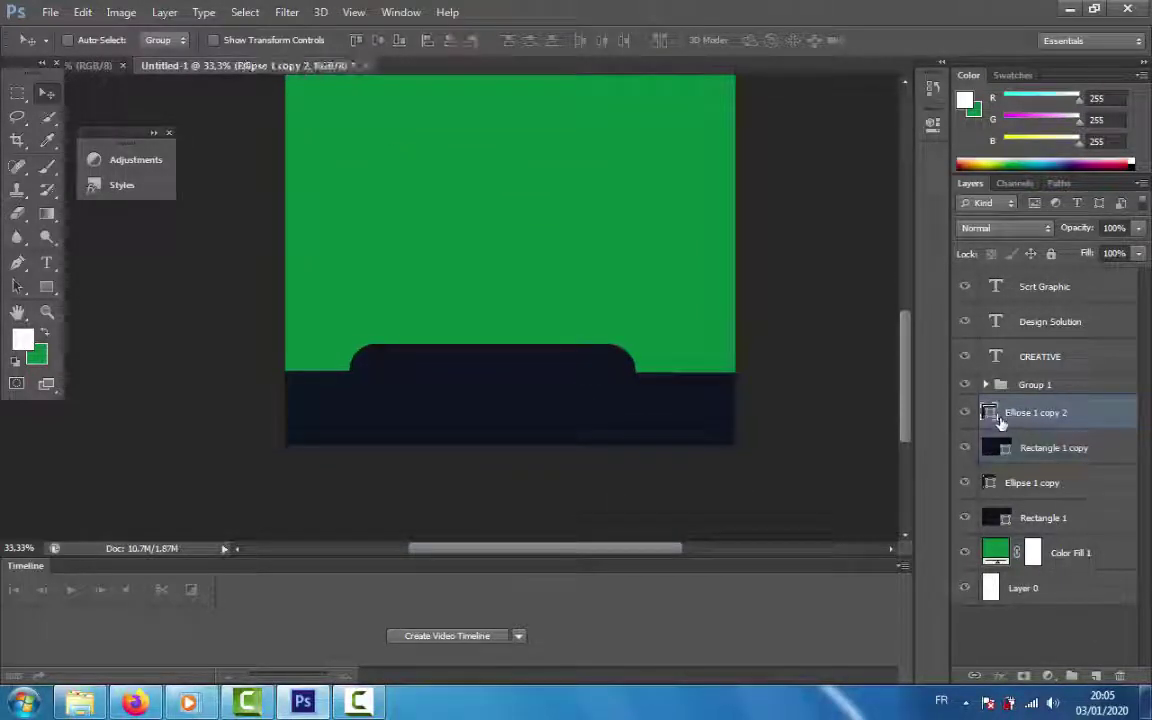
pyautogui.hotkey('shift', 'Right')
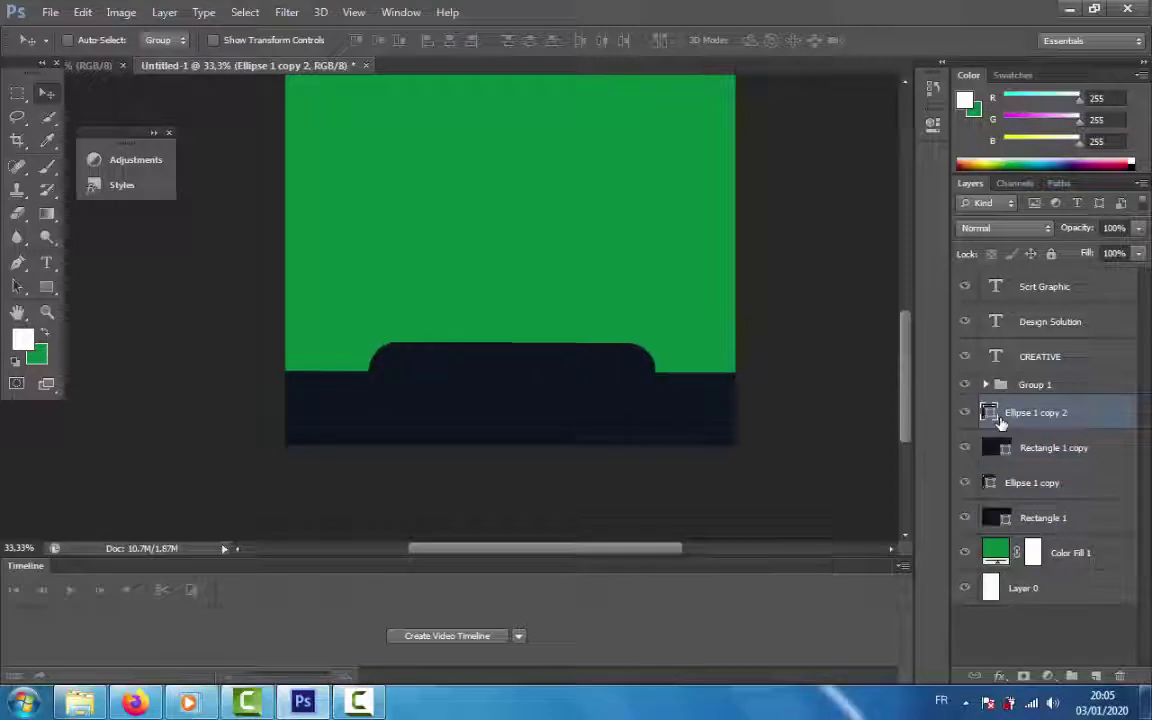
pyautogui.hotkey('shift', 'Down')
pyautogui.hotkey('shift', 'Down')
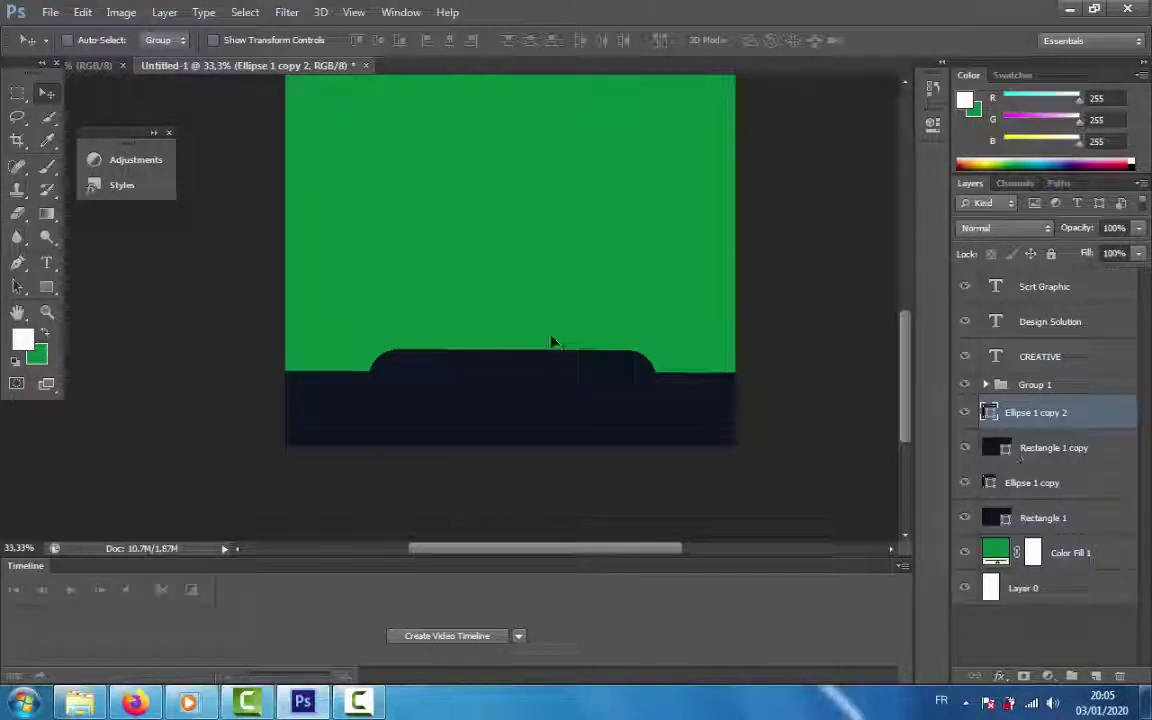
pyautogui.scroll(10, 380, 365)
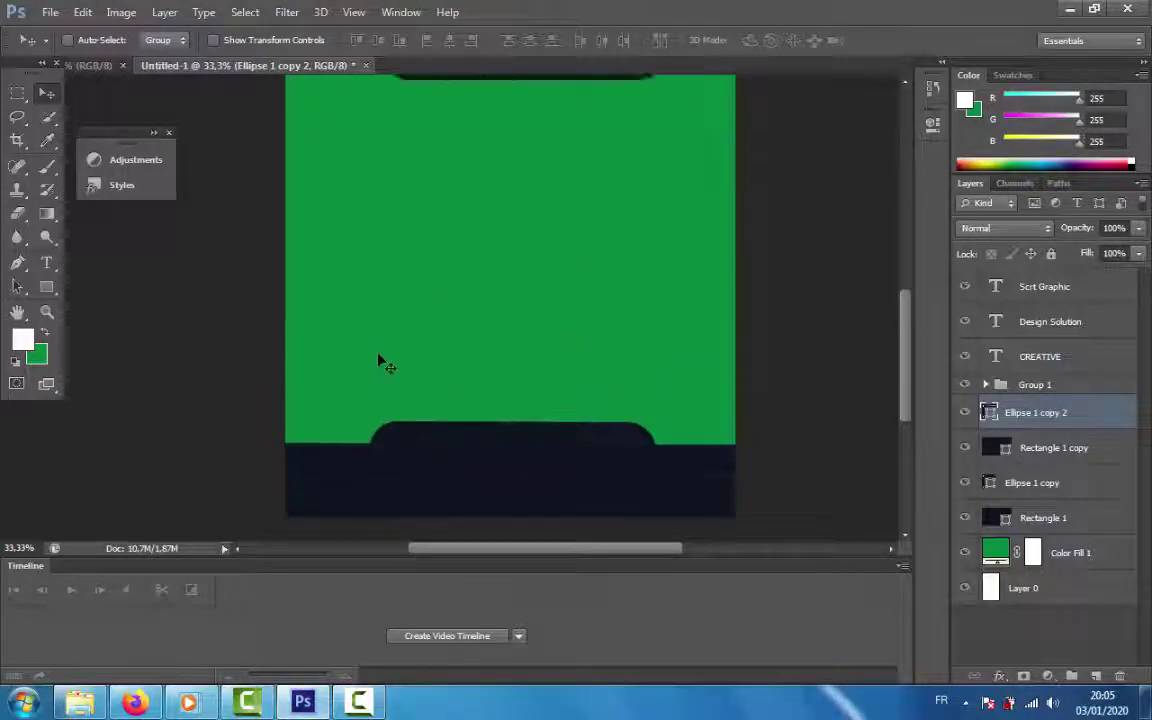
pyautogui.scroll(5, 383, 364)
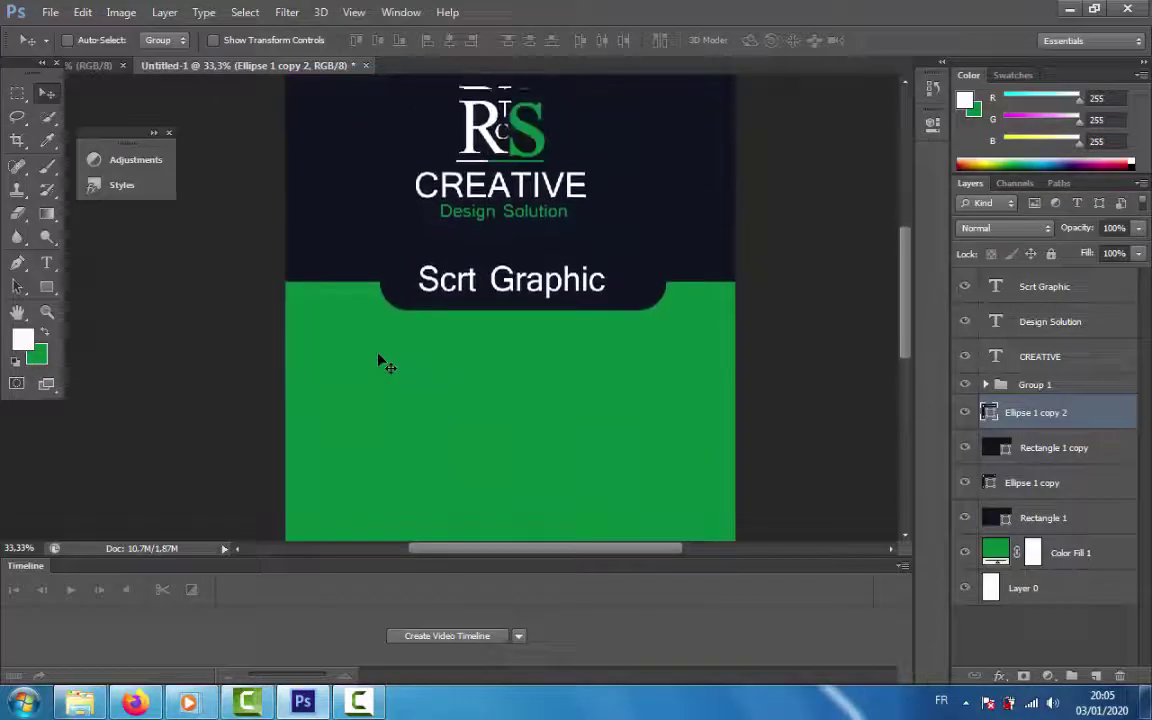
pyautogui.scroll(-10, 481, 216)
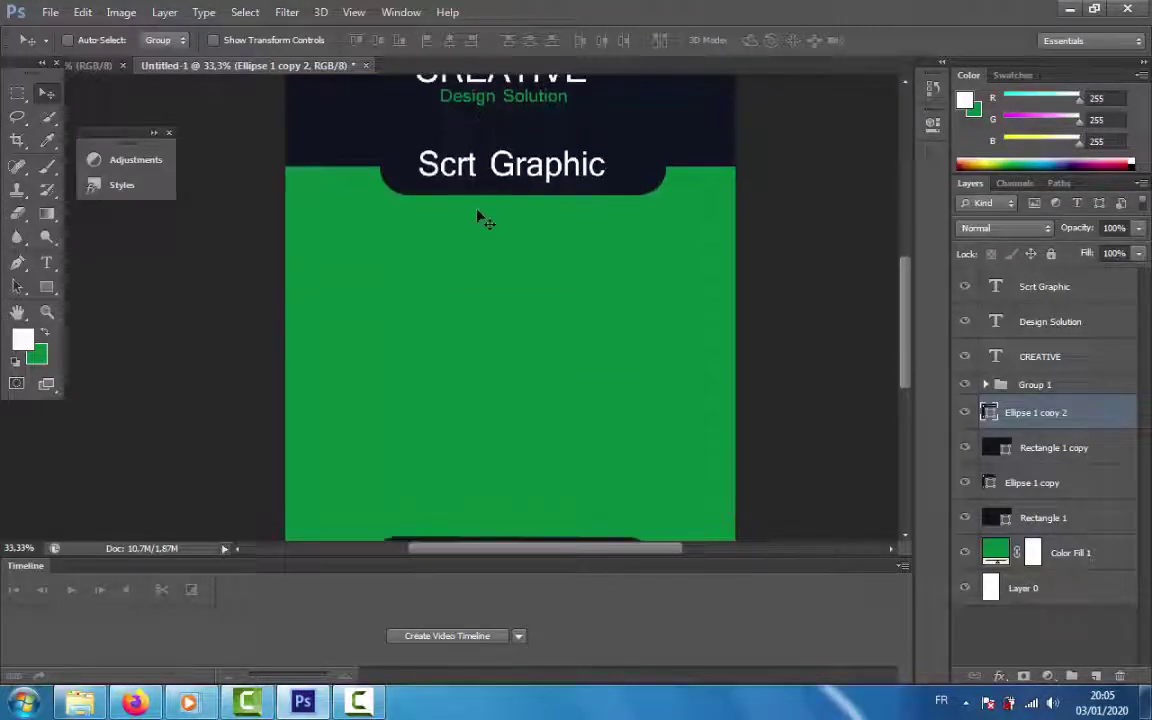
pyautogui.scroll(3, 481, 216)
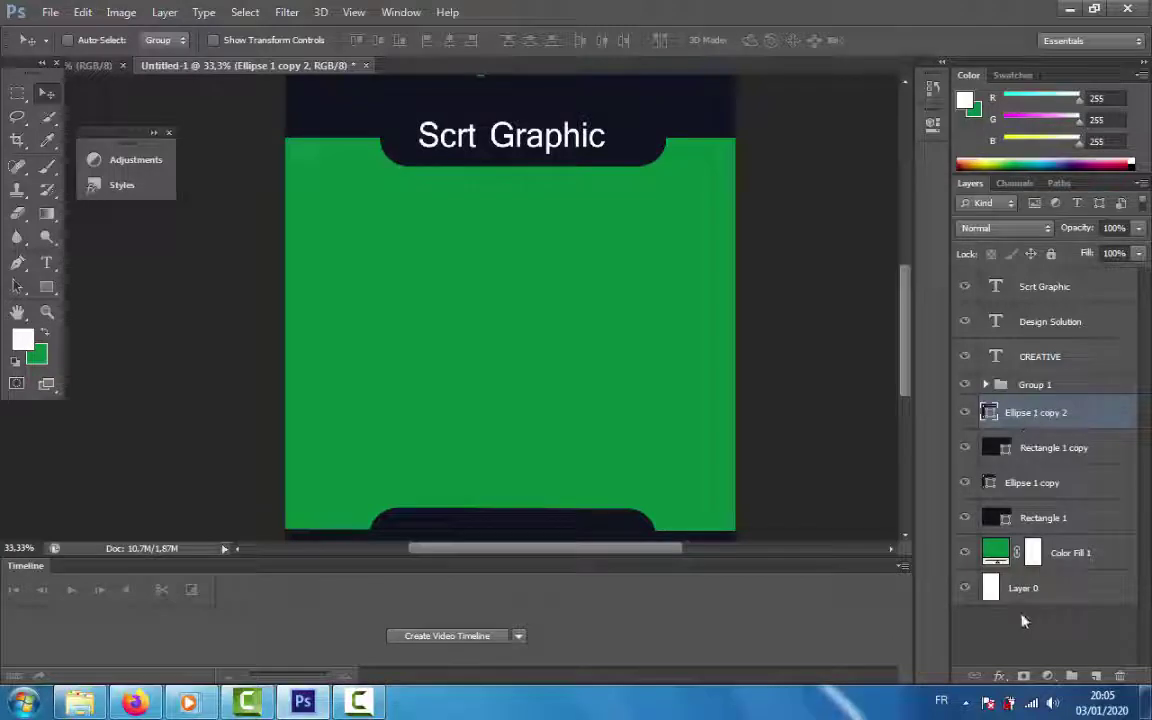
pyautogui.click(1000, 676)
pyautogui.click(1015, 662)
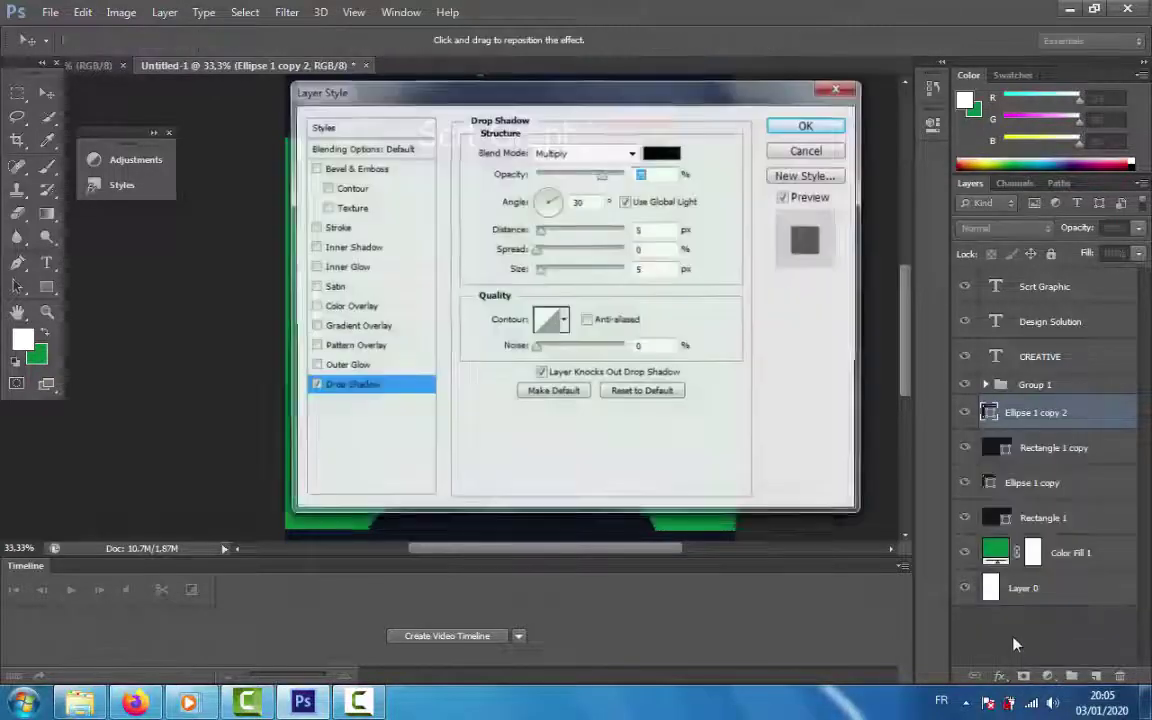
pyautogui.moveTo(694, 90); pyautogui.dragTo(949, 283)
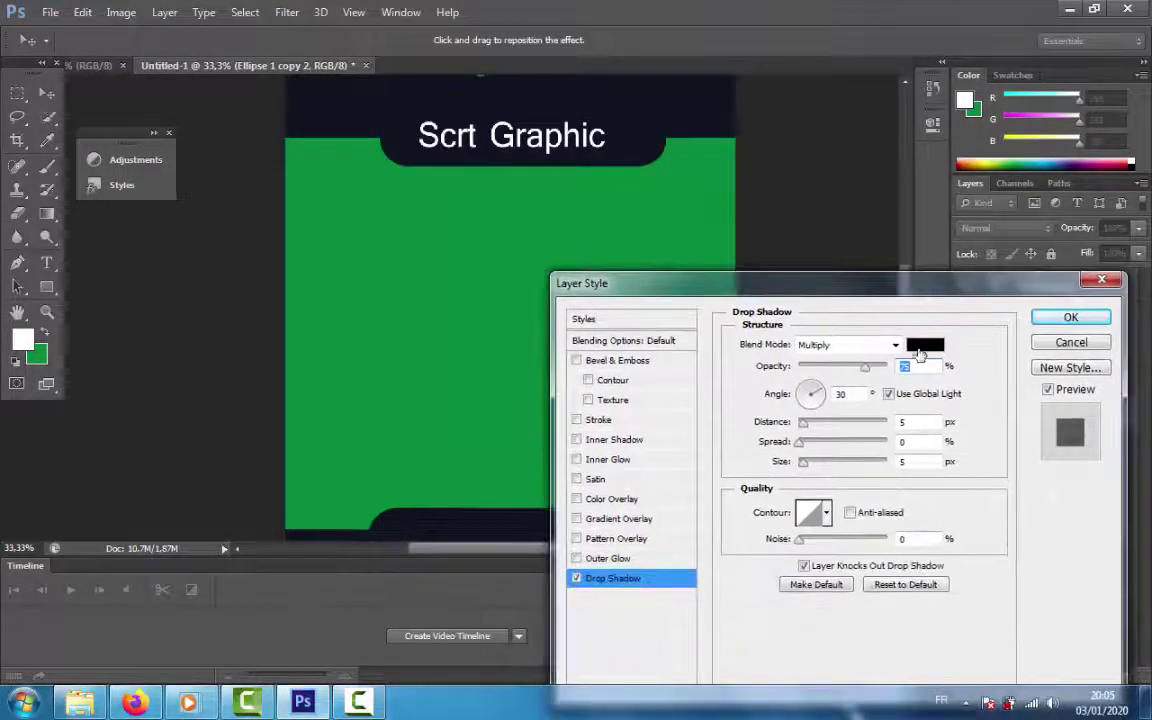
pyautogui.moveTo(823, 464); pyautogui.dragTo(838, 462)
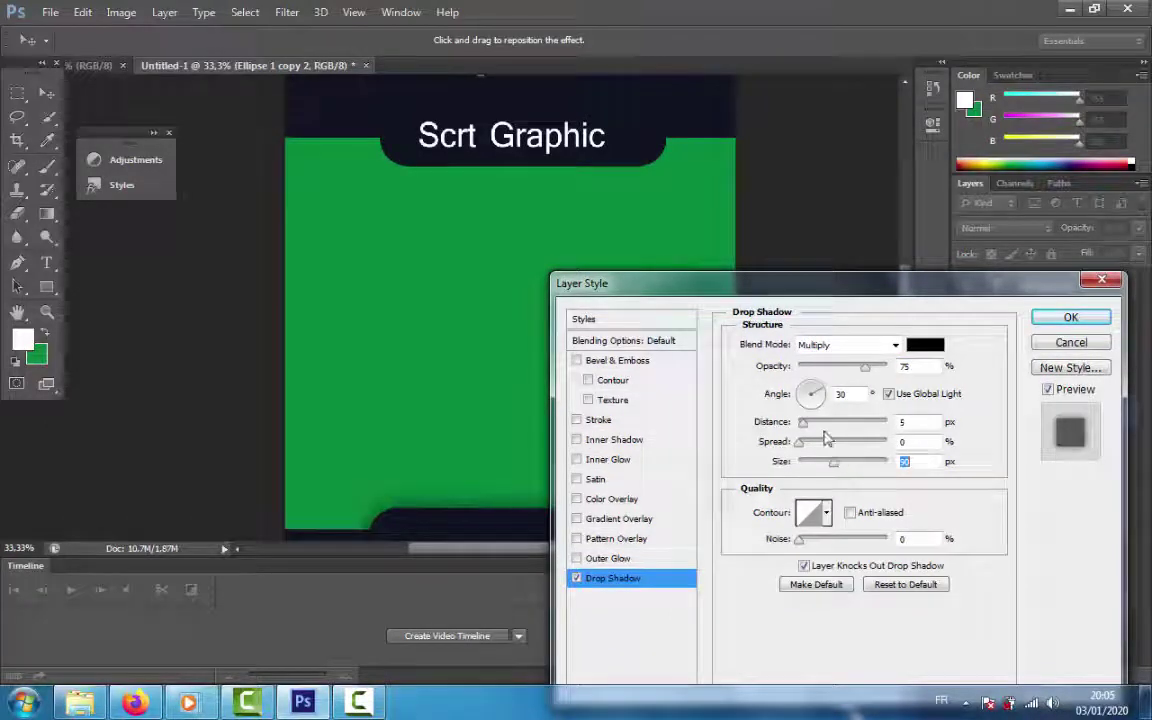
pyautogui.click(824, 422)
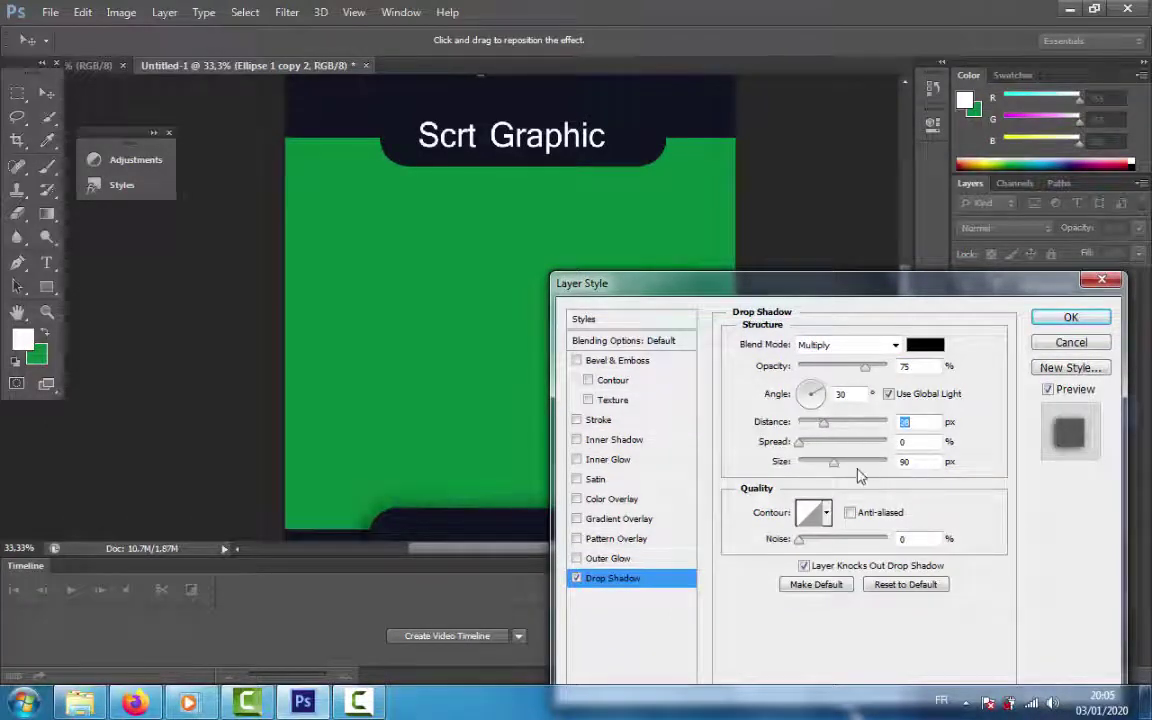
pyautogui.click(799, 442)
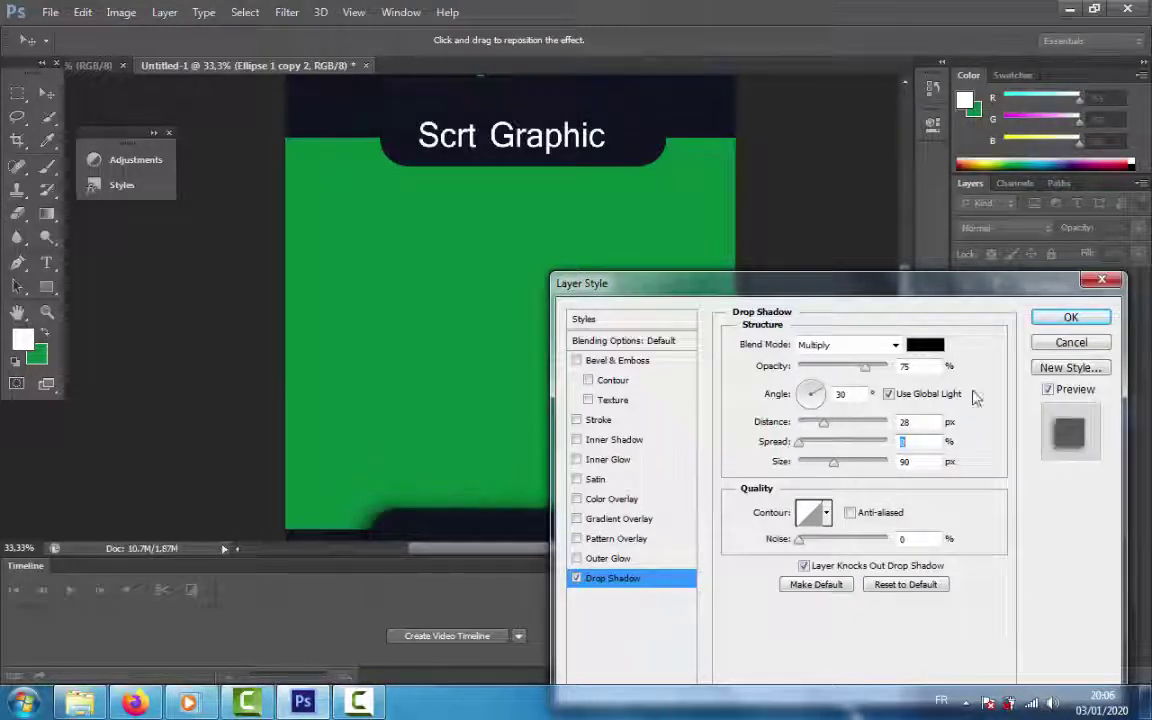
pyautogui.click(1070, 317)
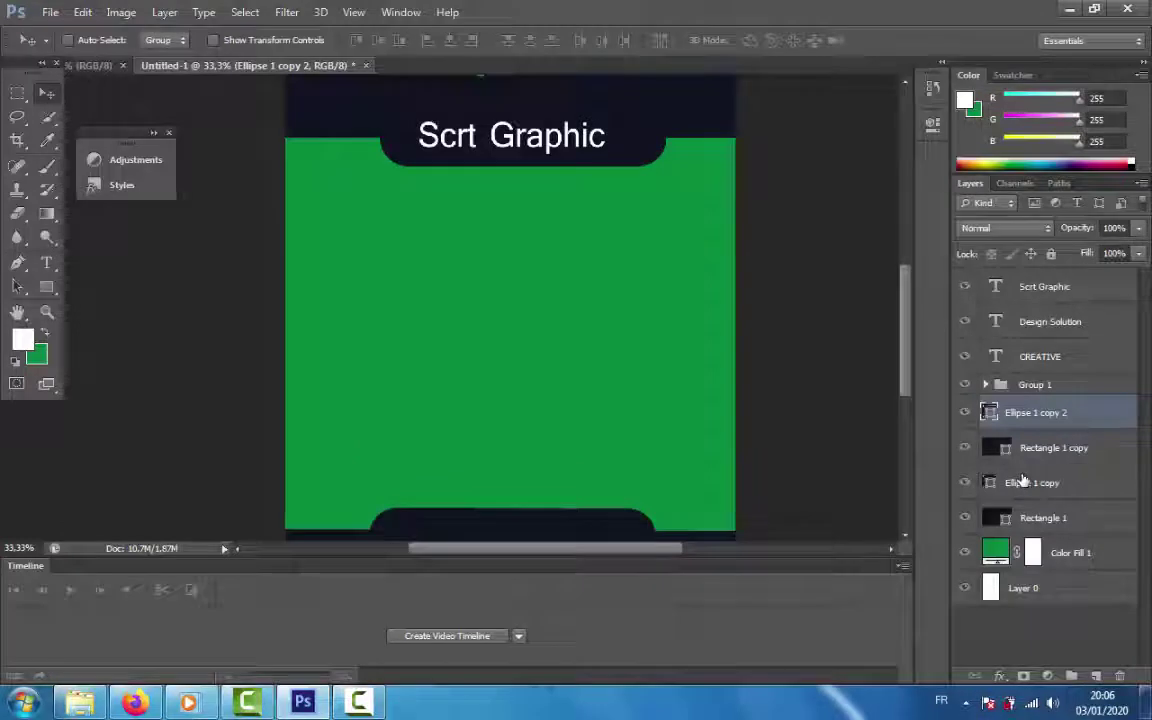
# Add a drop shadow with a size of 8 px to the header tab's Ellipse 1 copy layer.
pyautogui.click(1025, 482)
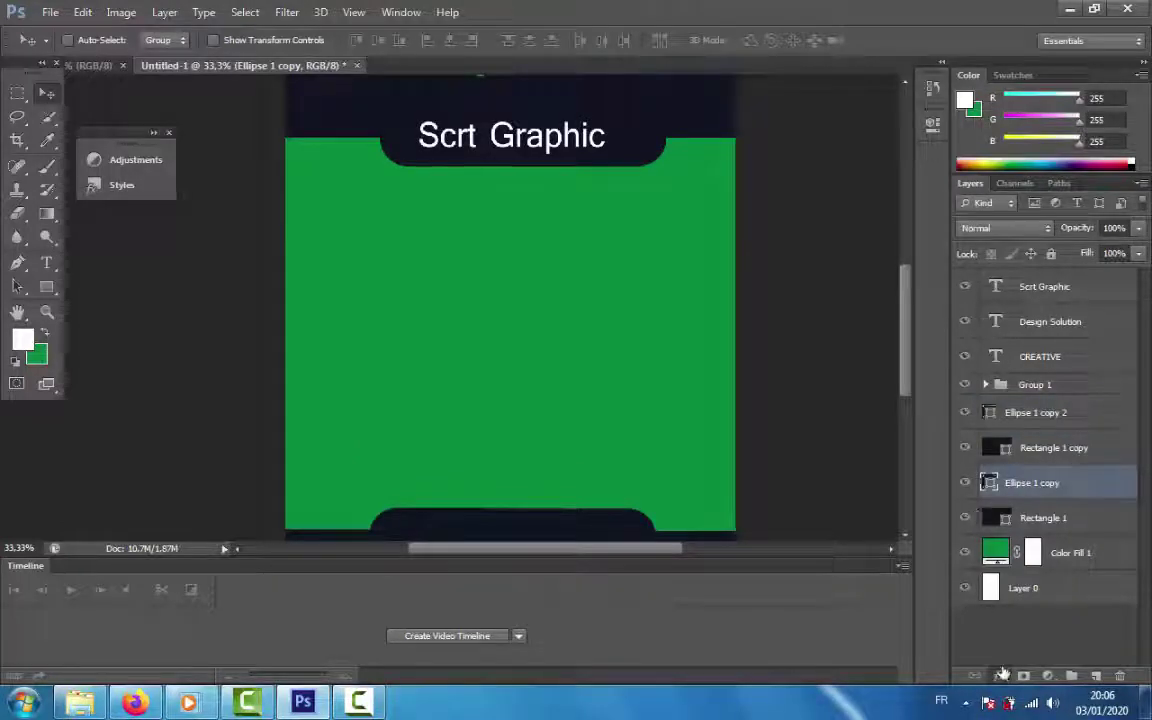
pyautogui.click(999, 675)
pyautogui.click(1005, 656)
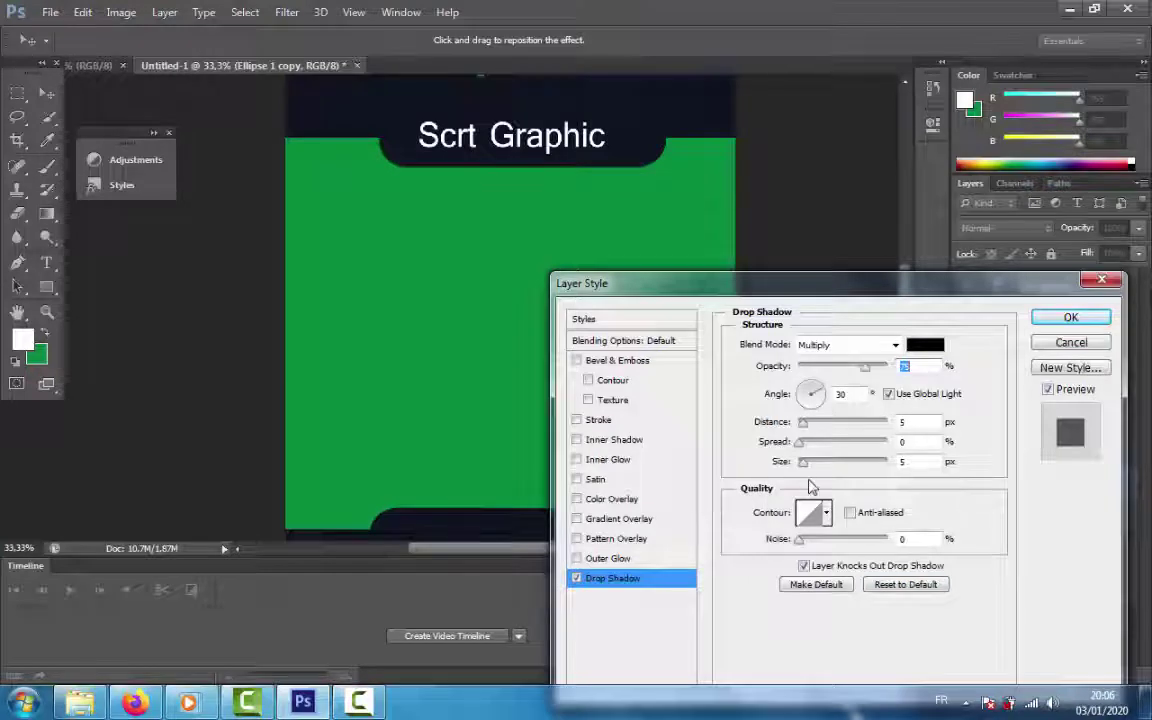
pyautogui.click(821, 463)
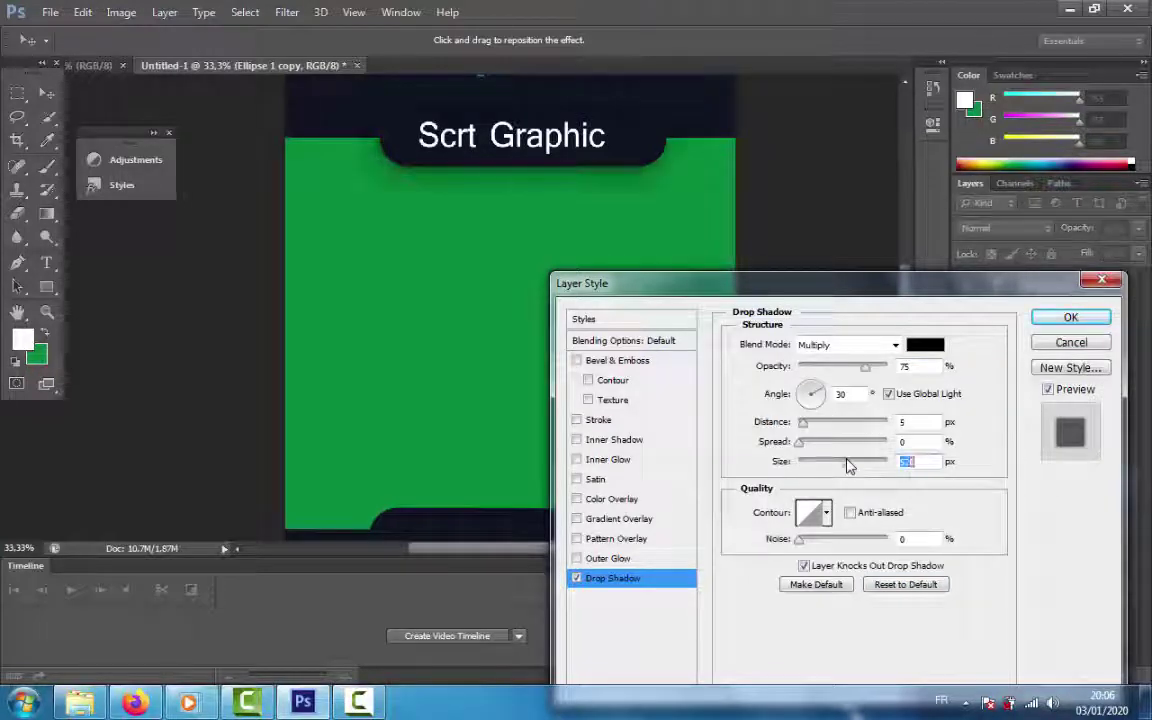
pyautogui.click(848, 463)
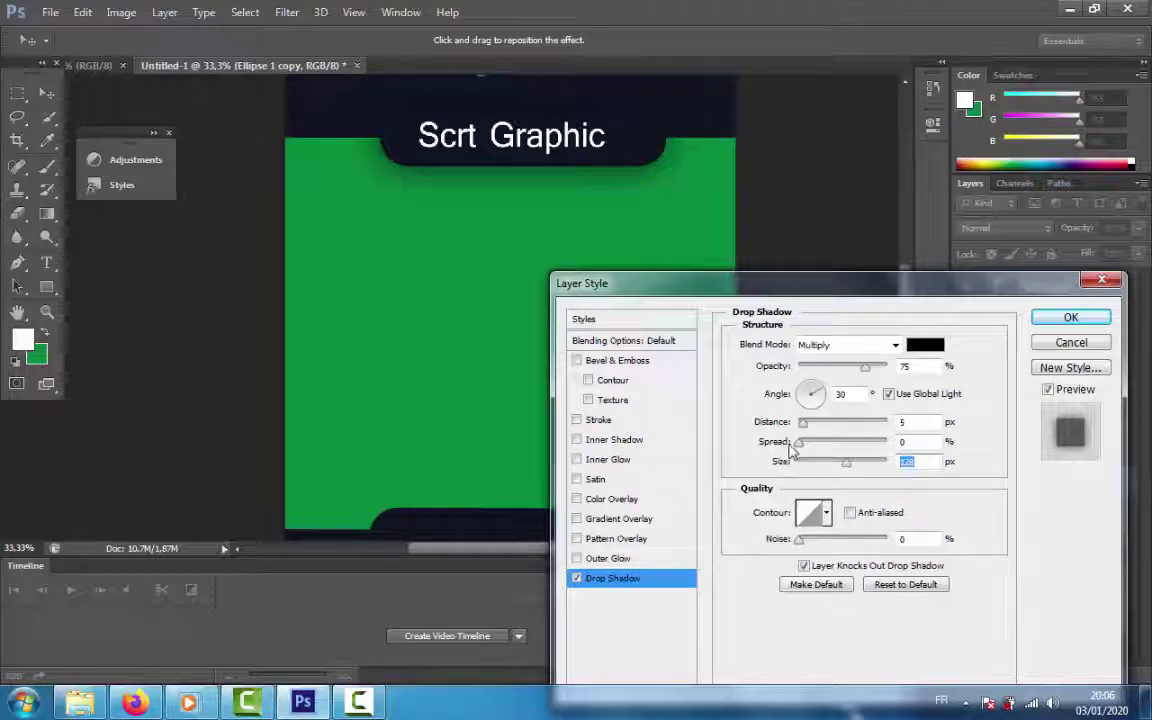
pyautogui.click(801, 462)
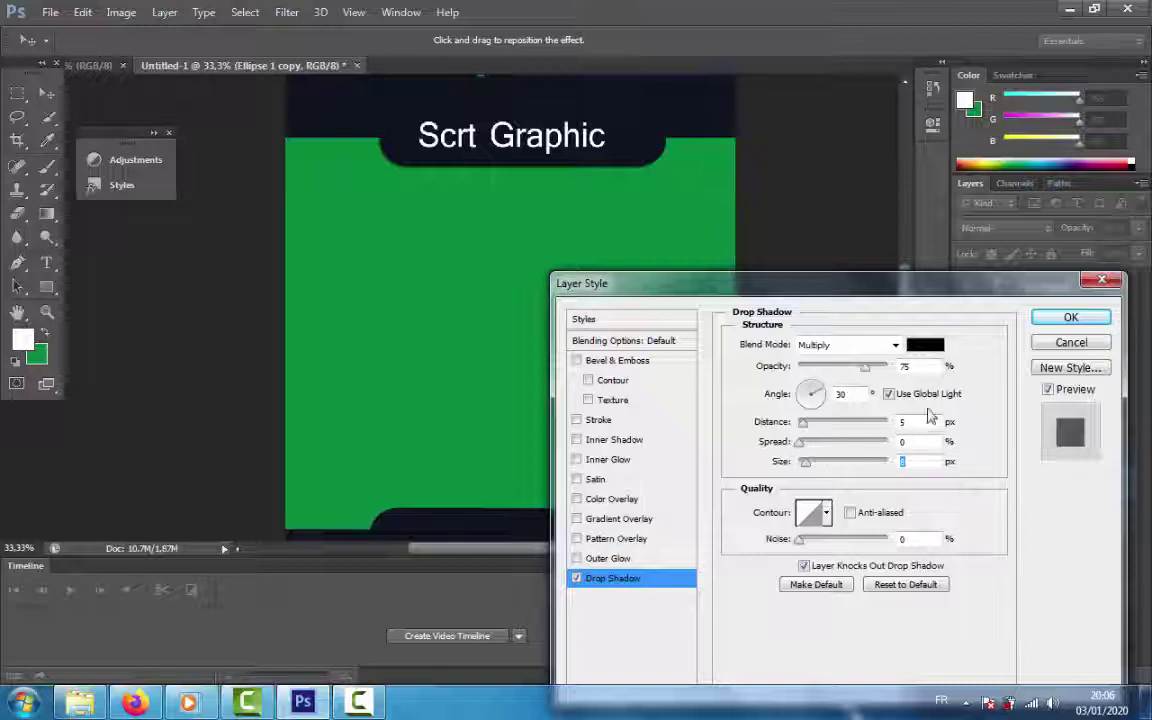
pyautogui.click(1087, 326)
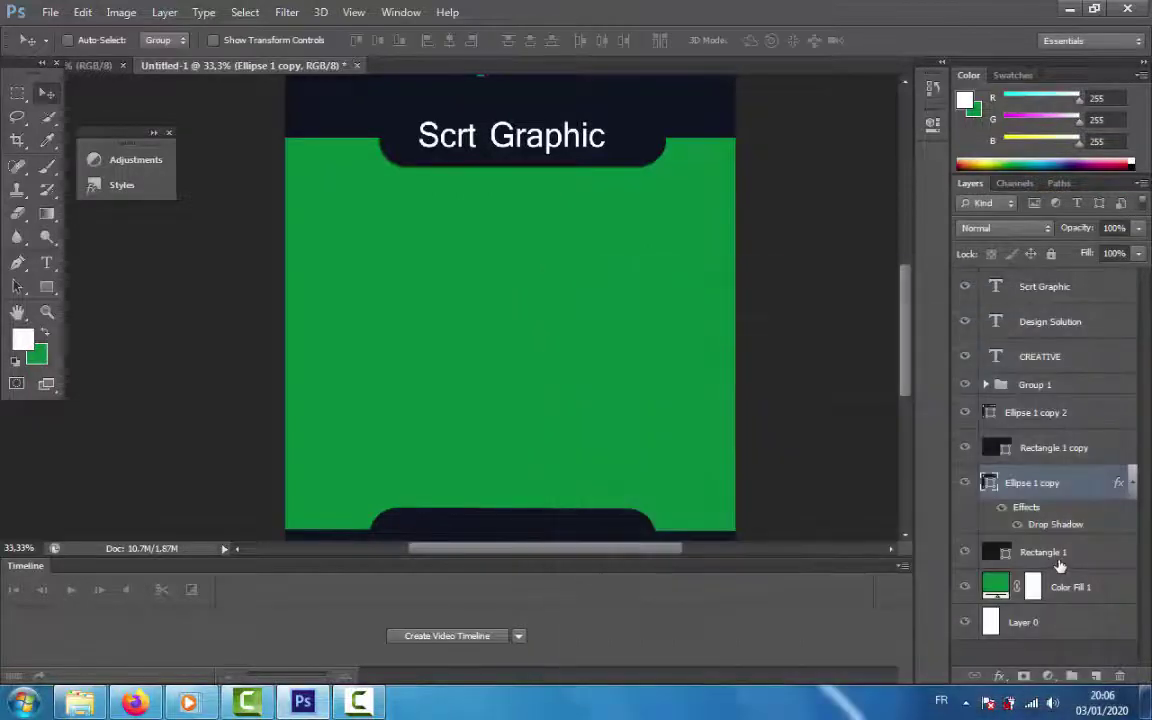
# Give the Rectangle 1 header layer a drop shadow with its size set to 8 px.
pyautogui.click(1052, 550)
pyautogui.click(1003, 676)
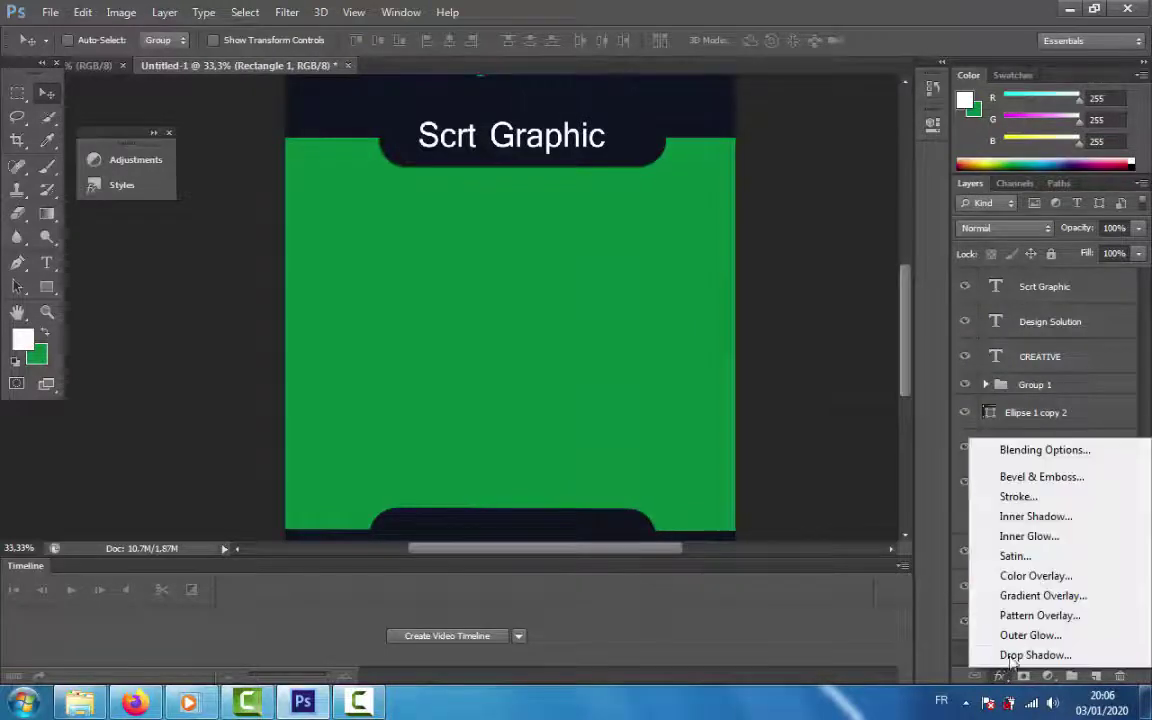
pyautogui.click(1010, 655)
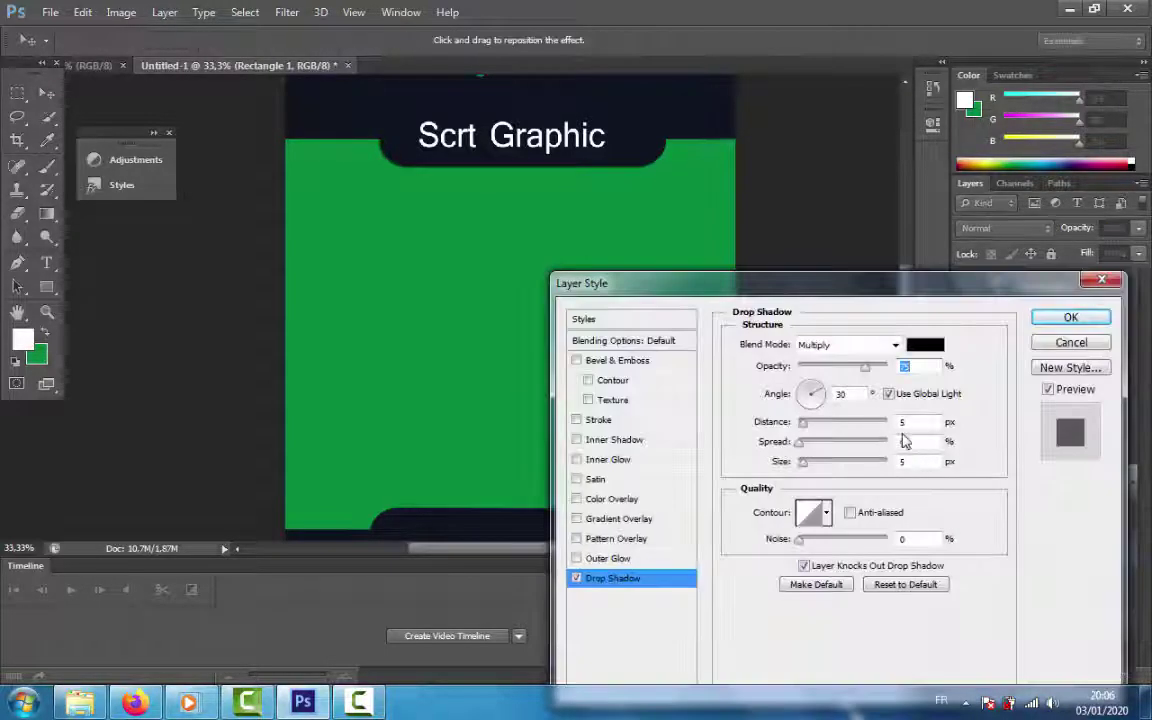
pyautogui.write('8')
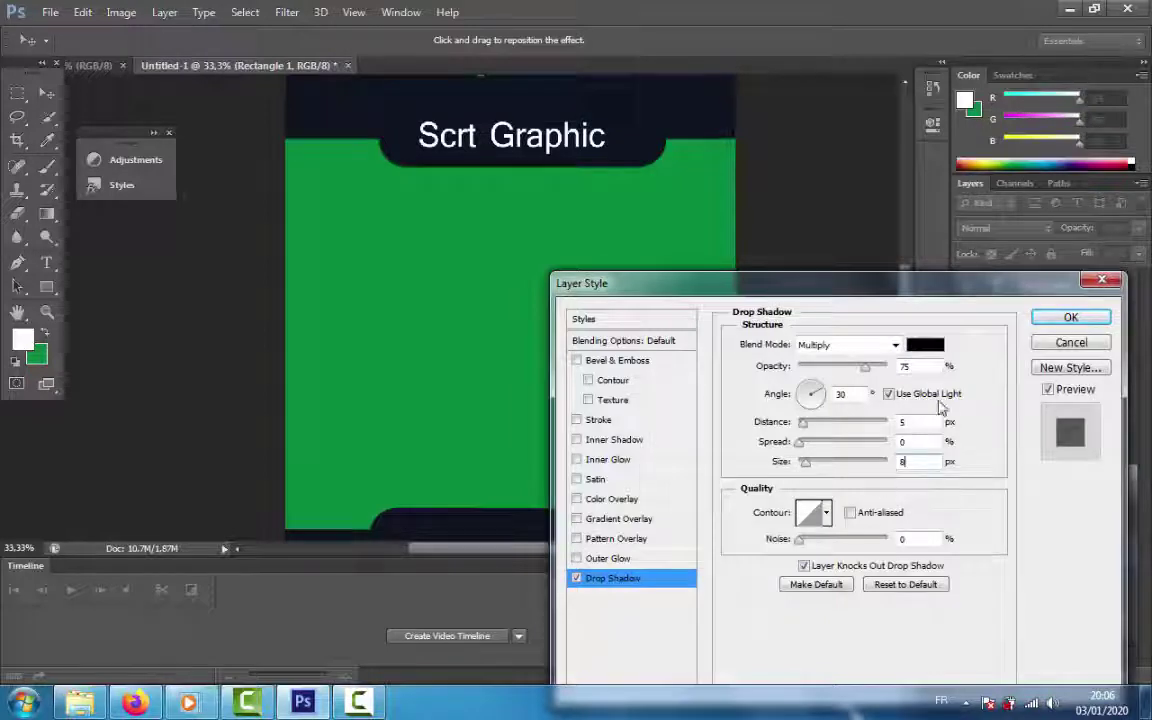
pyautogui.click(1040, 318)
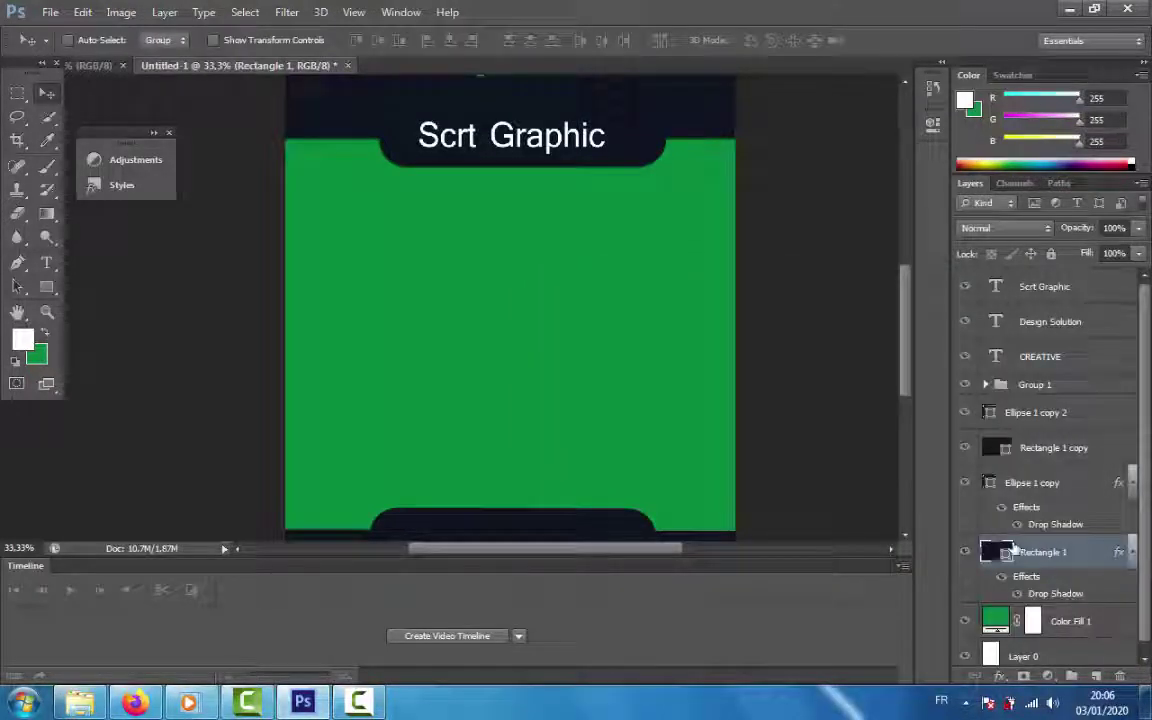
# Move the Ellipse 1 copy layer below Rectangle 1 and hide the drop shadow effects of Rectangle 1.
pyautogui.moveTo(1023, 483); pyautogui.dragTo(985, 560)
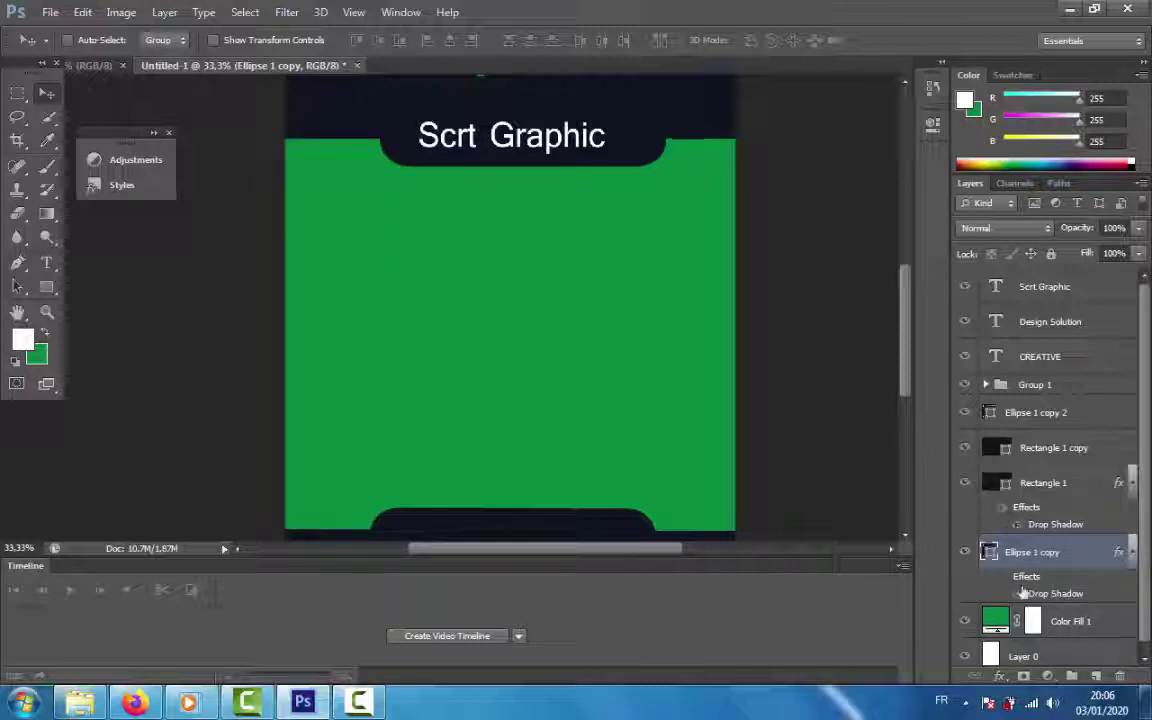
pyautogui.click(1016, 525)
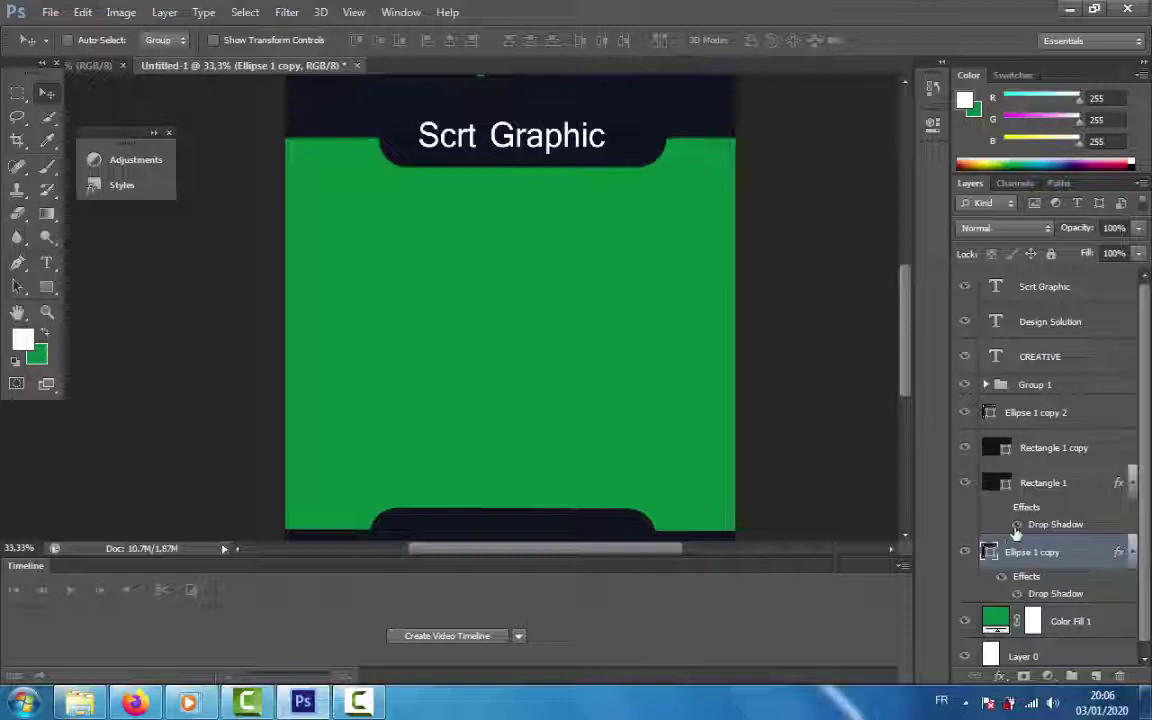
pyautogui.scroll(2, 900, 371)
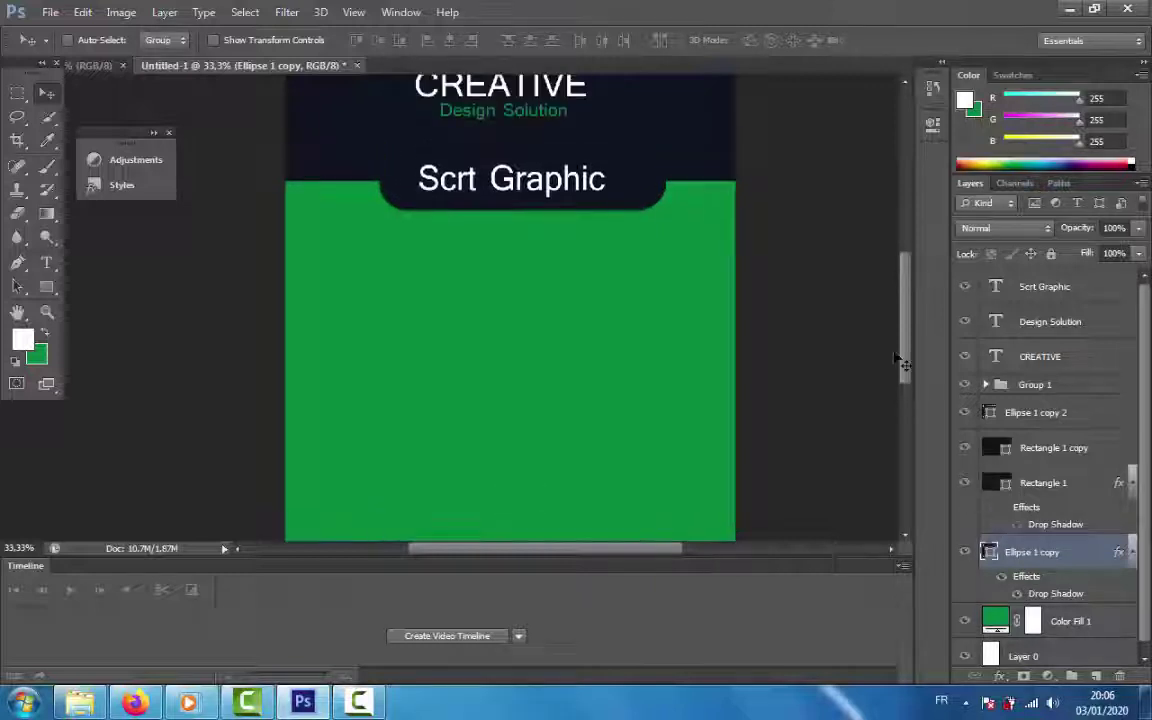
pyautogui.scroll(-3, 898, 365)
pyautogui.scroll(-2, 898, 362)
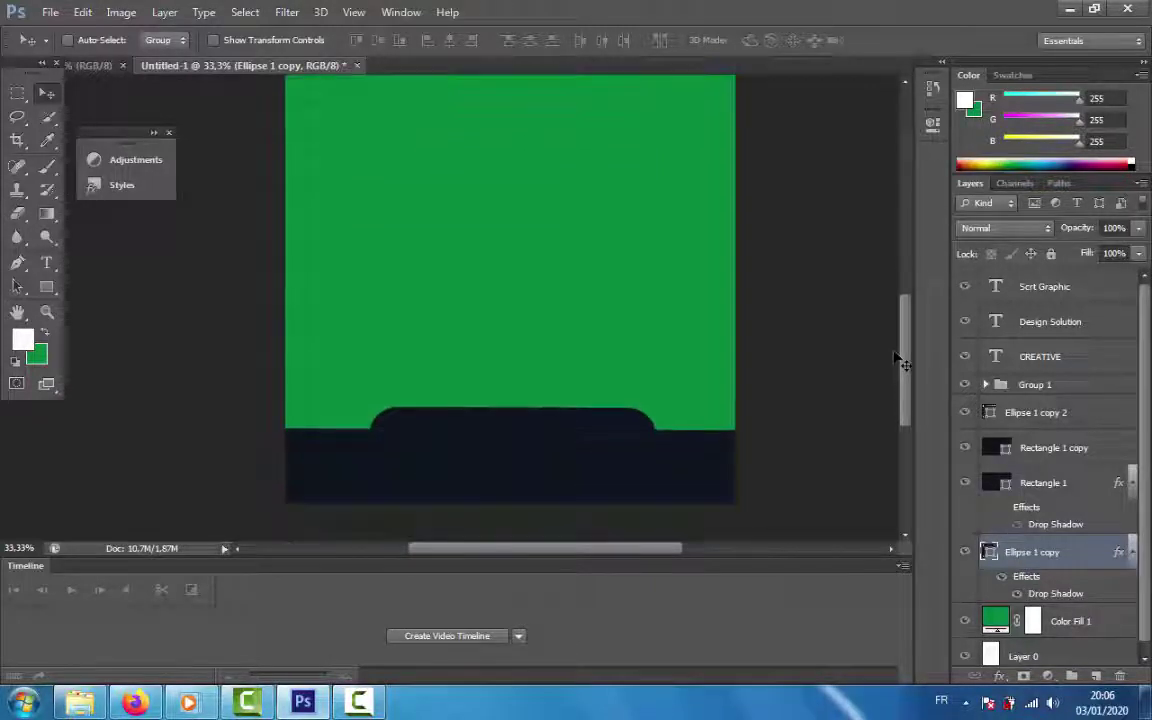
# Draw a rectangle shape about 183 × 150 px in the upper left of the green area, below the header.
pyautogui.scroll(4, 439, 409)
pyautogui.press('u')
pyautogui.moveTo(406, 254); pyautogui.dragTo(352, 300)
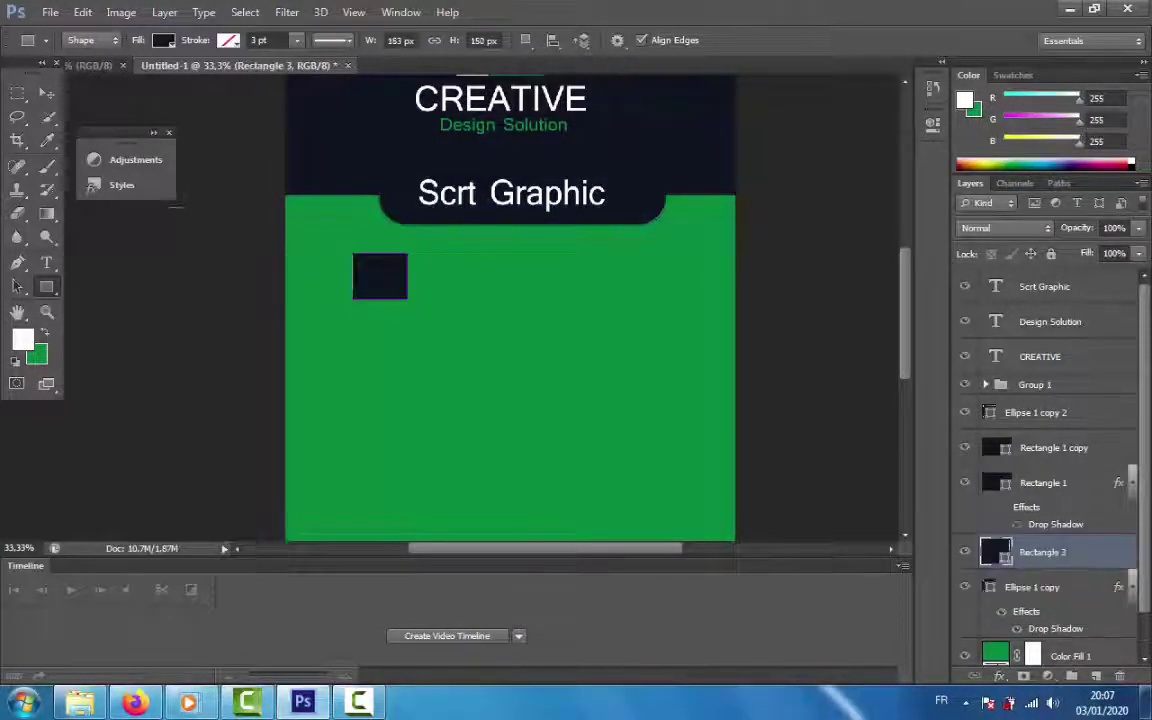
pyautogui.click(47, 93)
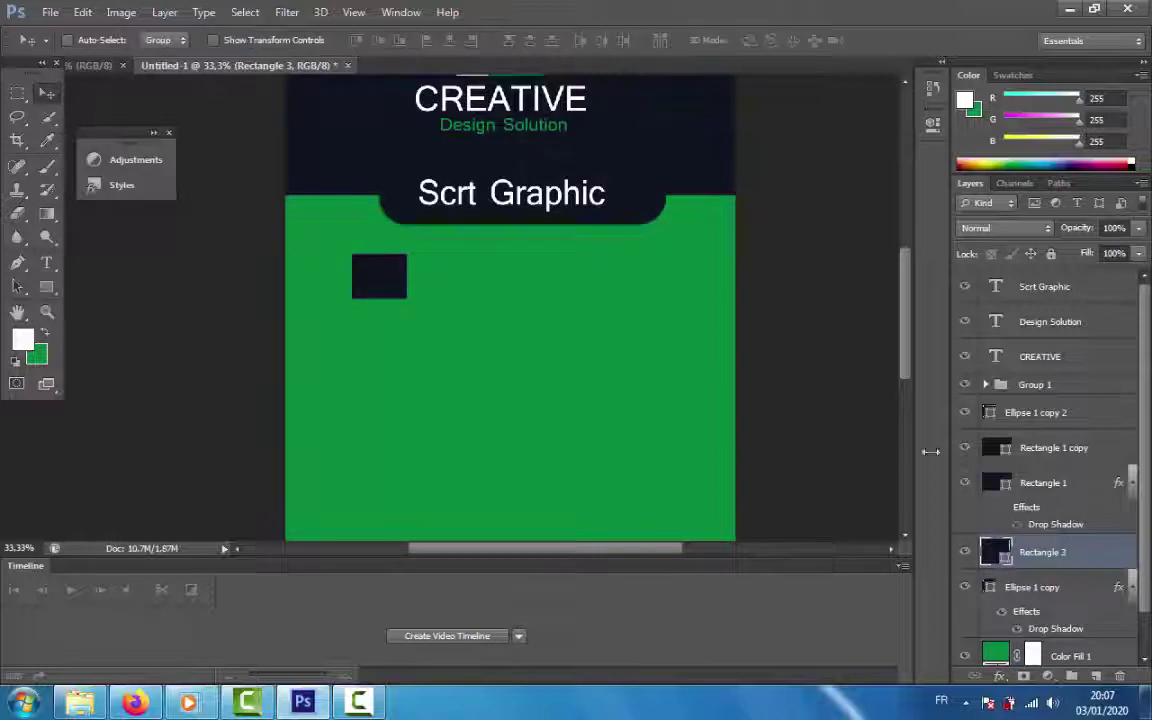
# Change the new rectangle's fill to white (ffffff) and move it slightly down.
pyautogui.doubleClick(997, 552)
pyautogui.click(32, 338)
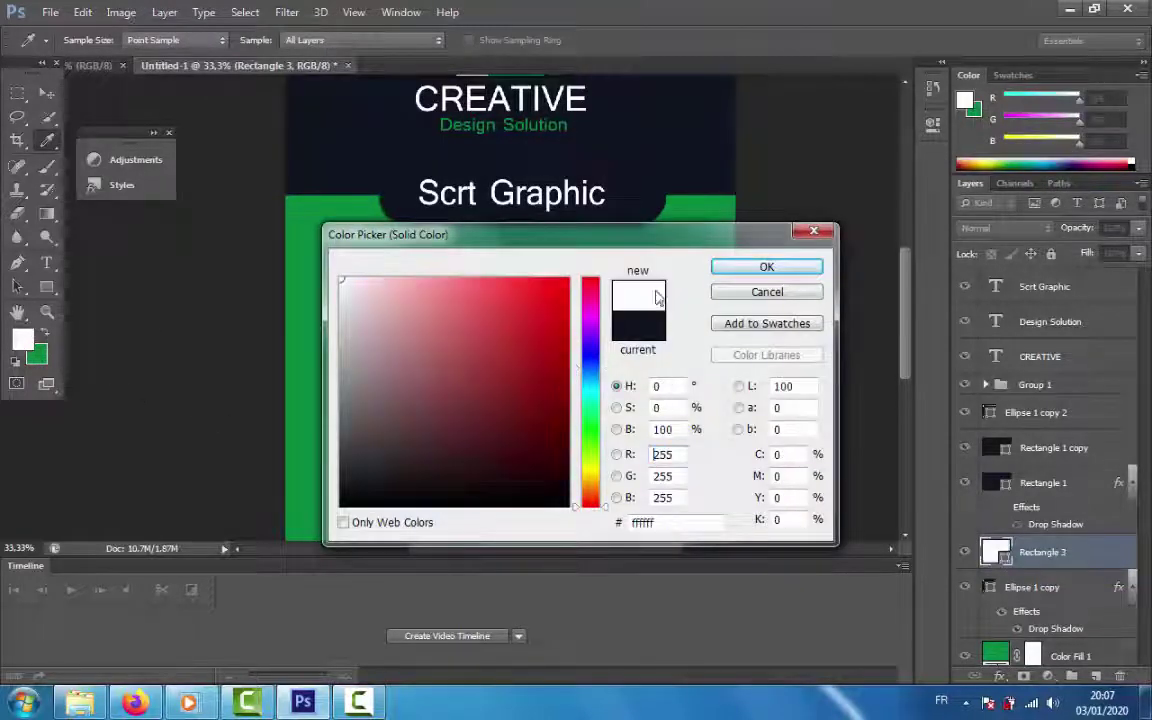
pyautogui.click(762, 266)
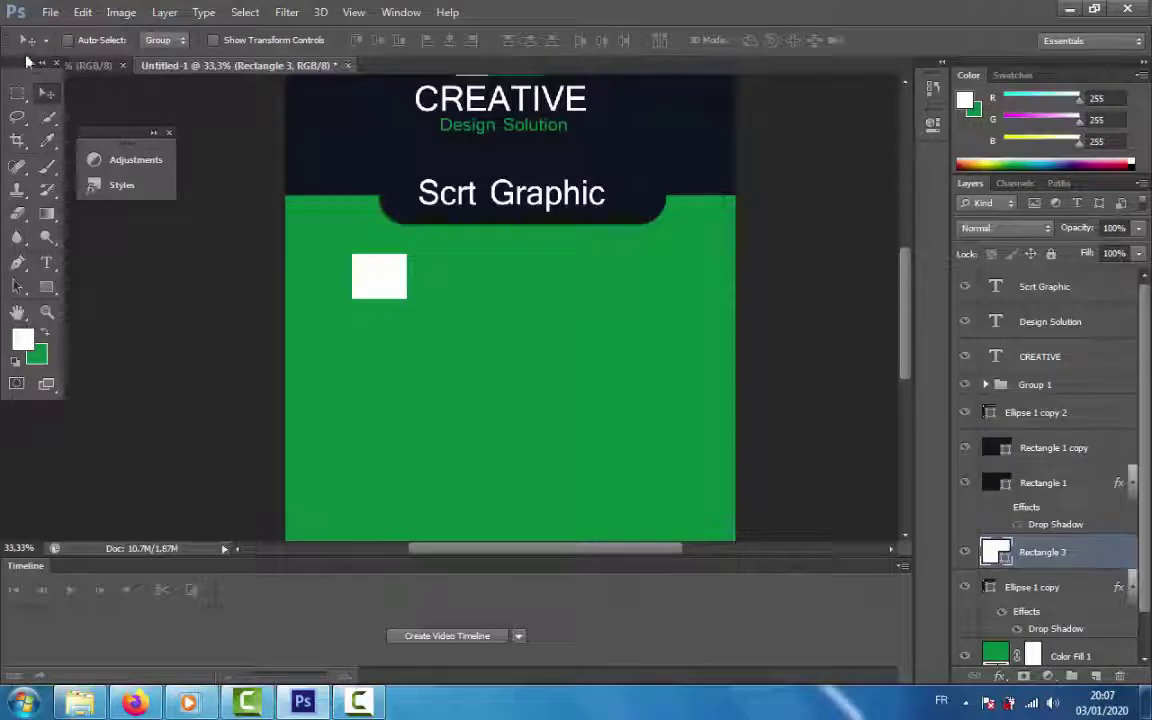
pyautogui.moveTo(386, 285); pyautogui.dragTo(385, 300)
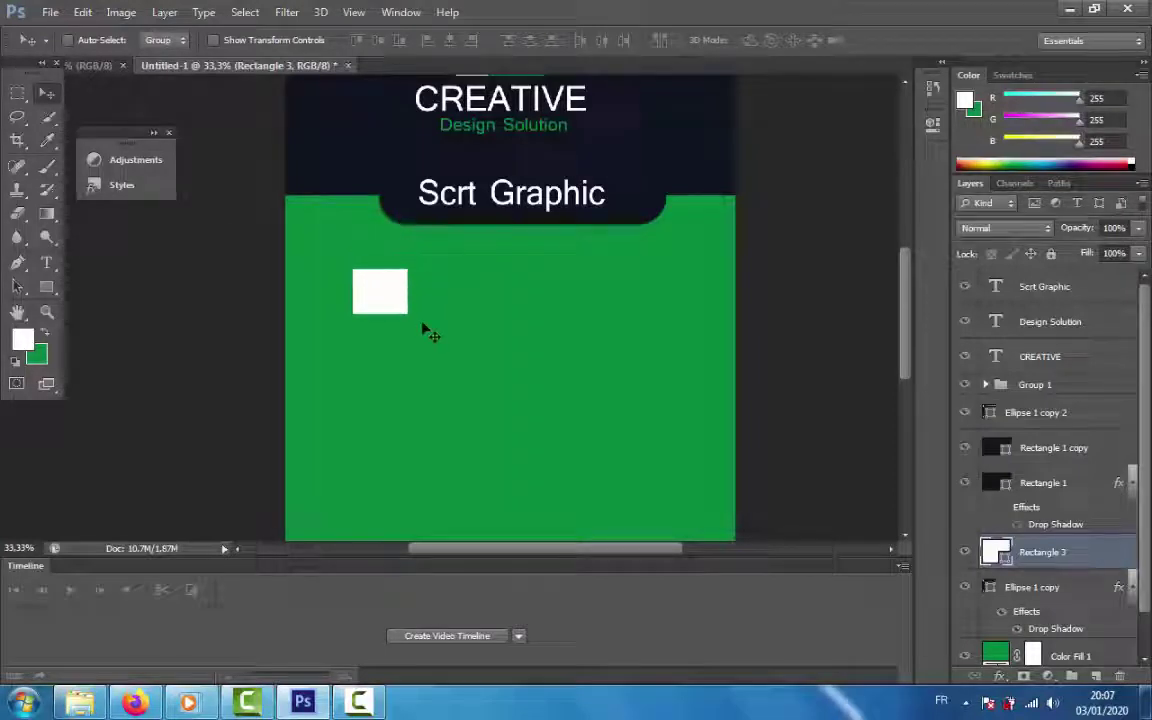
# Draw a thin white horizontal rectangle about 993 × 4 px below the white block as a divider line.
pyautogui.scroll(-3, 433, 333)
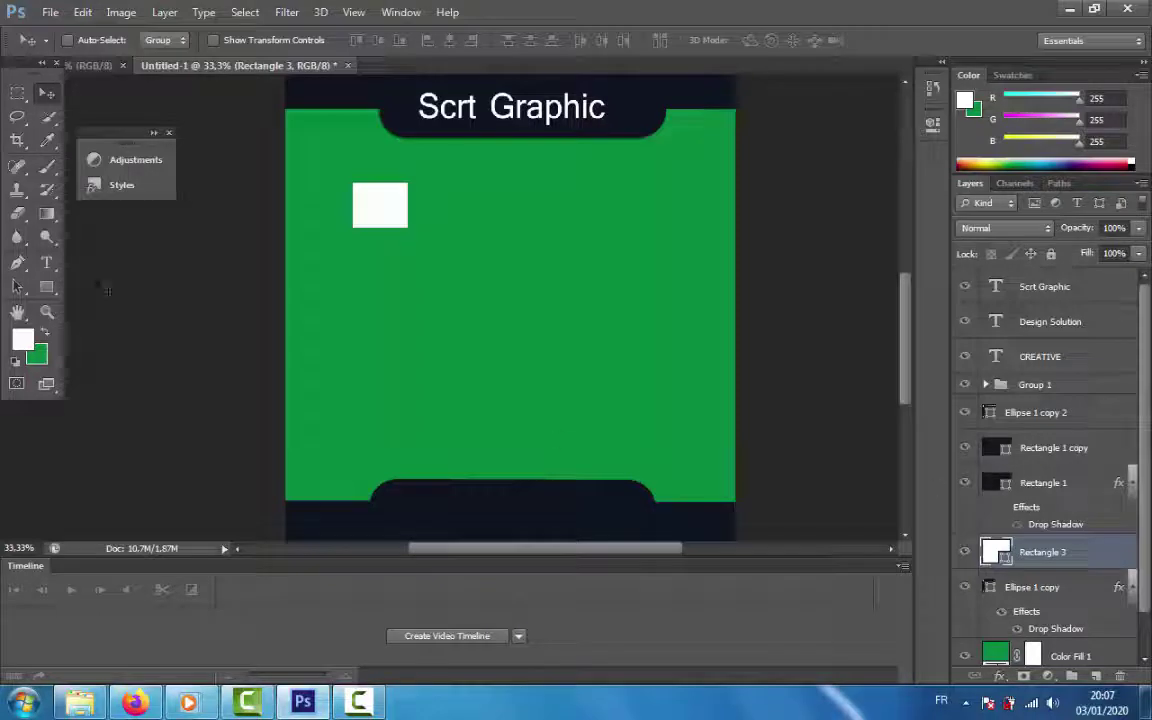
pyautogui.click(46, 287)
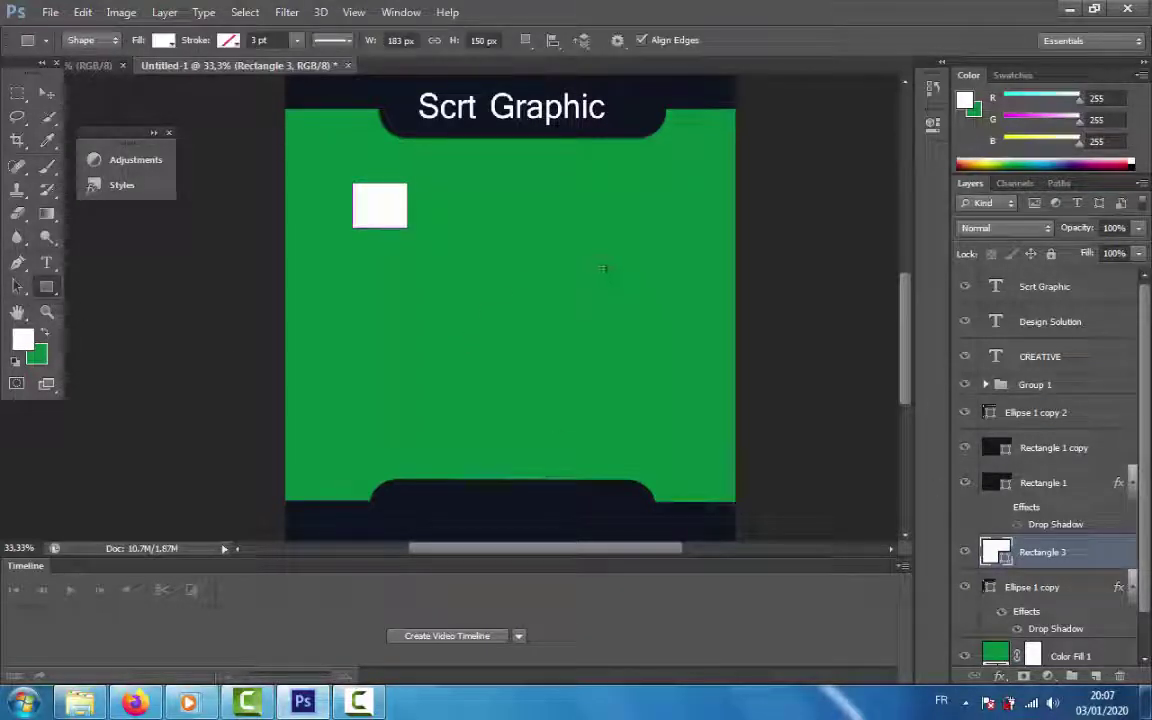
pyautogui.moveTo(659, 267); pyautogui.dragTo(356, 267)
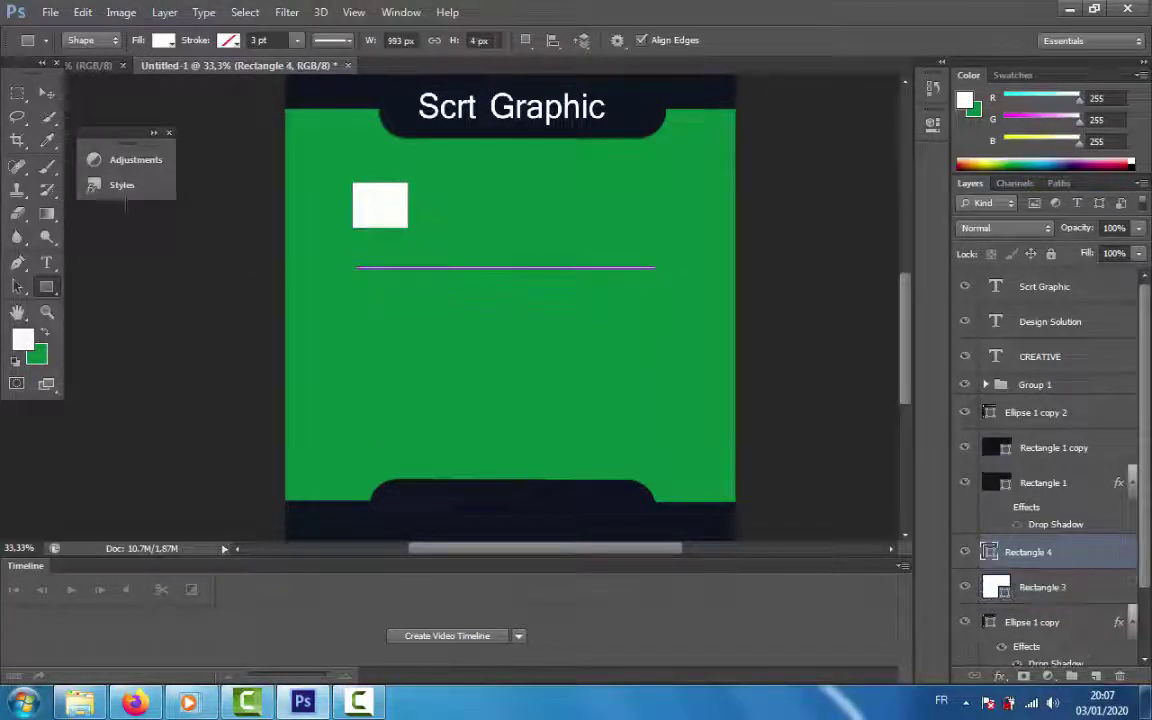
pyautogui.click(49, 90)
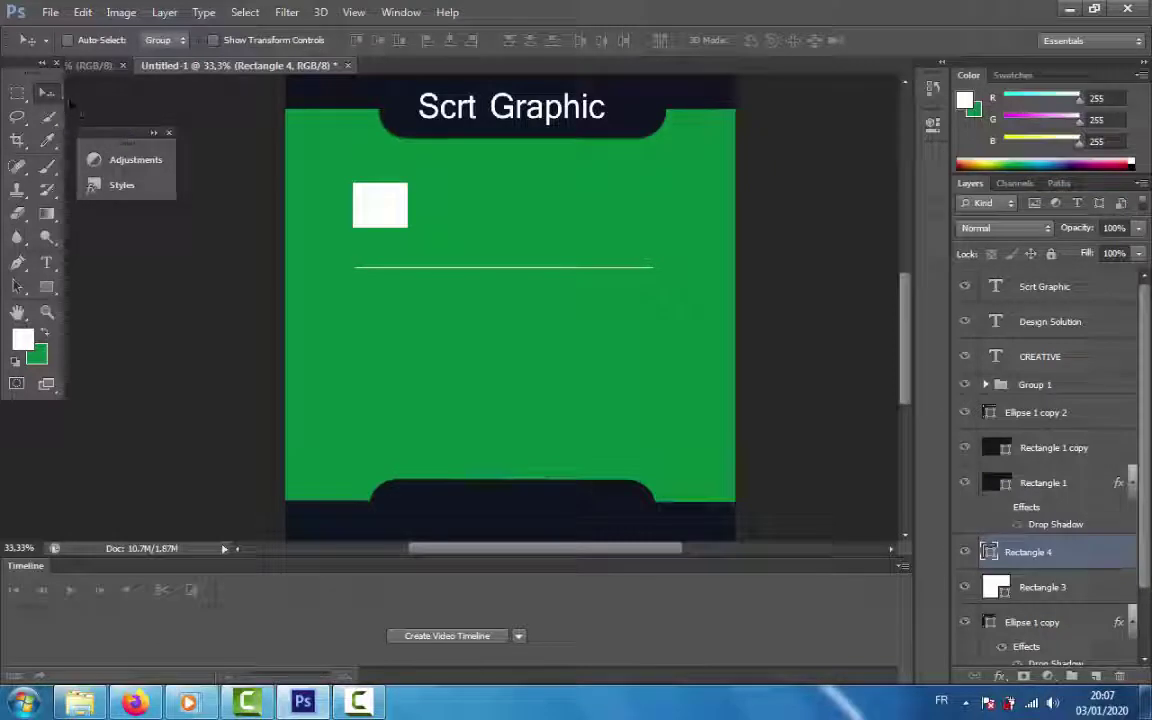
# Select the white block's Rectangle 3 layer and nudge it down closer to the divider line.
pyautogui.rightClick(1032, 591)
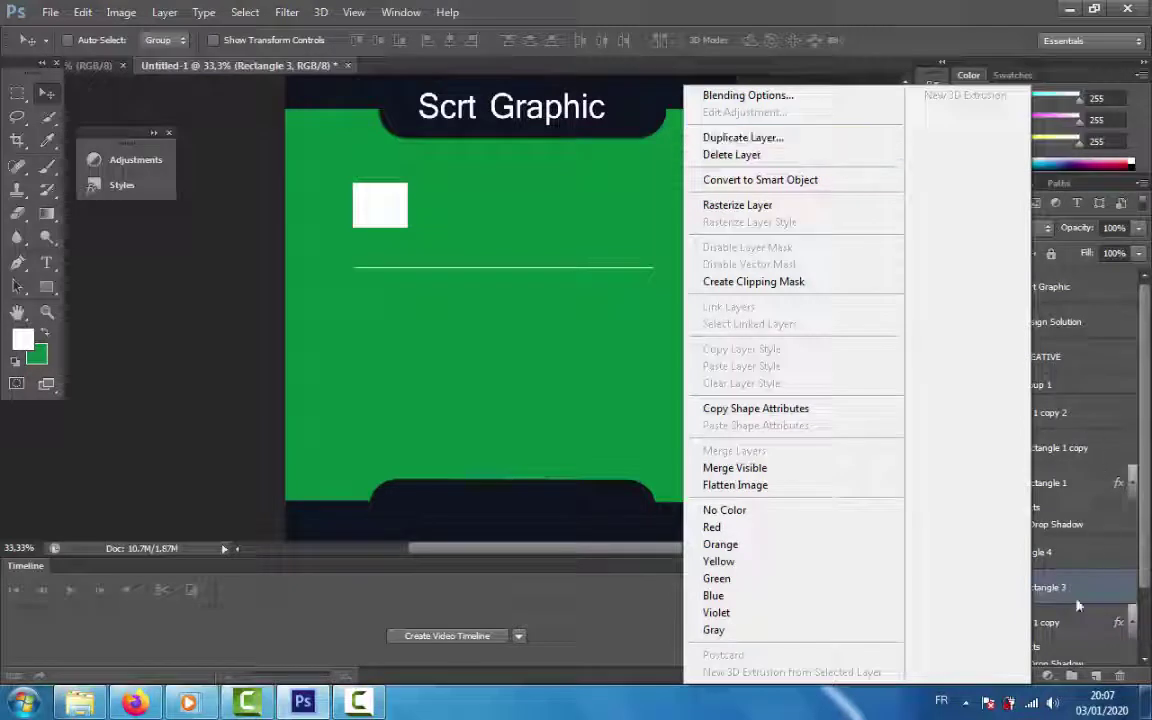
pyautogui.press('Escape')
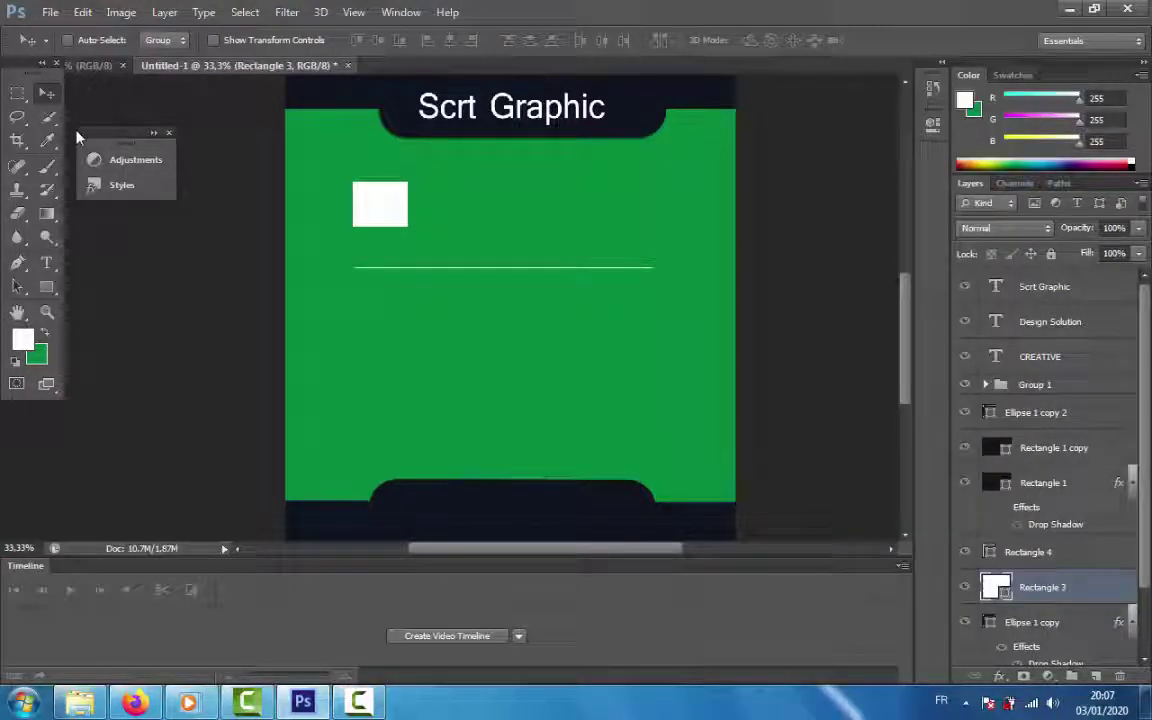
pyautogui.hotkey('shift', 'Up')
pyautogui.hotkey('shift', 'Up')
pyautogui.hotkey('shift', 'Up')
pyautogui.hotkey('shift', 'Up')
pyautogui.hotkey('shift', 'Down')
pyautogui.hotkey('shift', 'Down')
pyautogui.hotkey('shift', 'Down')
pyautogui.hotkey('shift', 'Down')
pyautogui.hotkey('shift', 'Down')
pyautogui.hotkey('shift', 'Down')
pyautogui.hotkey('shift', 'Down')
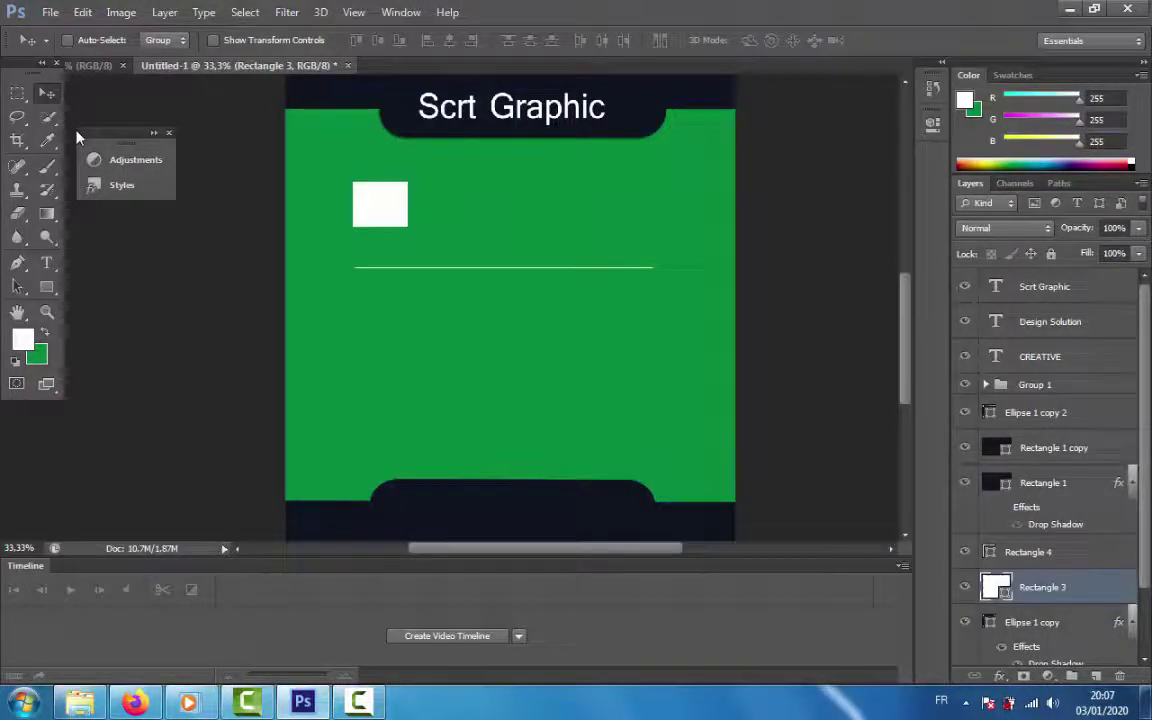
pyautogui.hotkey('shift', 'Down')
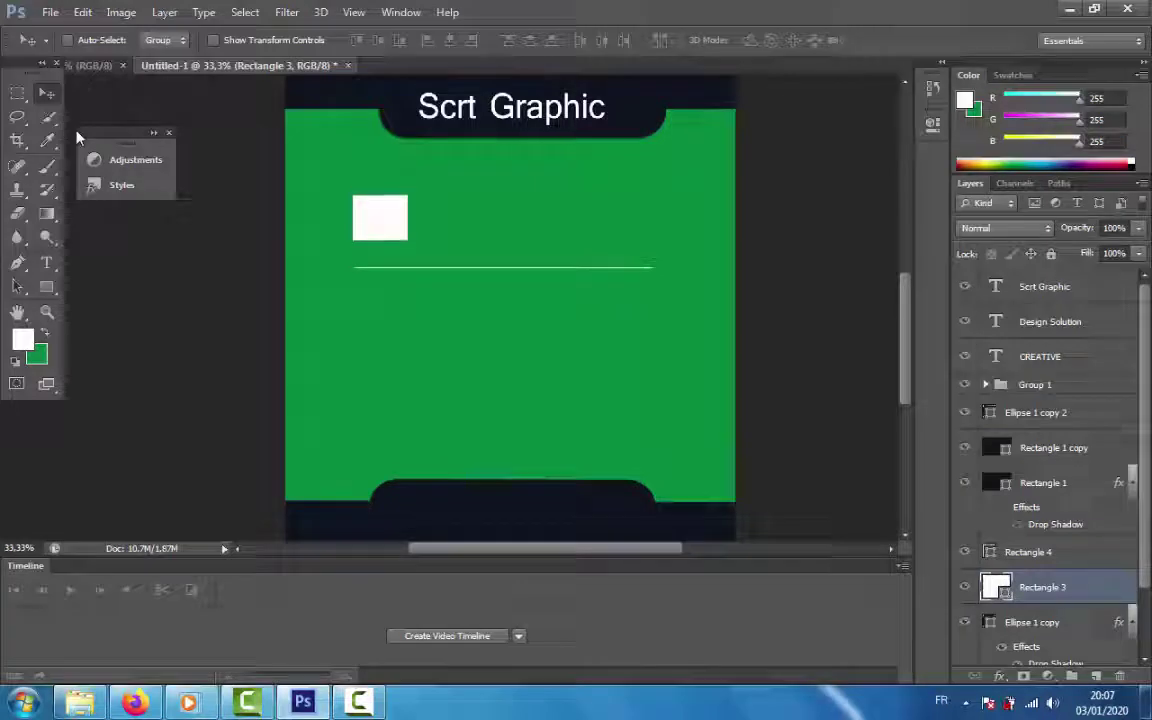
# Duplicate the Rectangle 4 divider line and move the copy straight down to slightly below the middle of the green area.
pyautogui.rightClick(1058, 582)
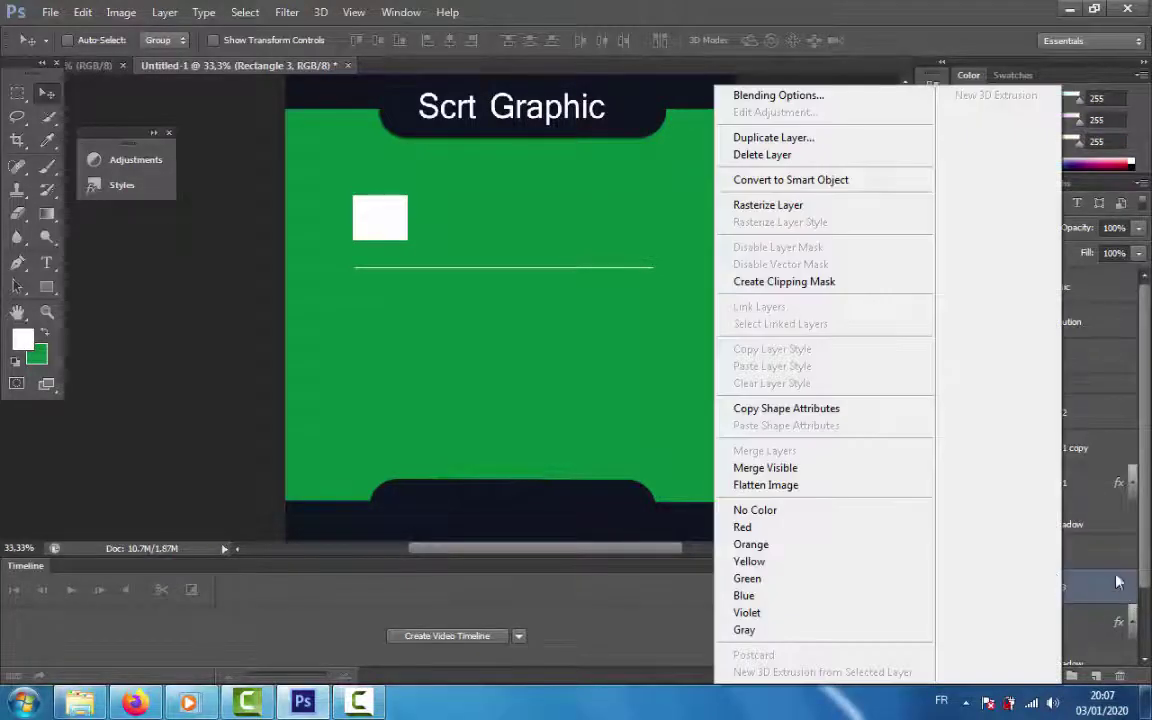
pyautogui.click(1118, 582)
pyautogui.click(1062, 552)
pyautogui.rightClick(1062, 552)
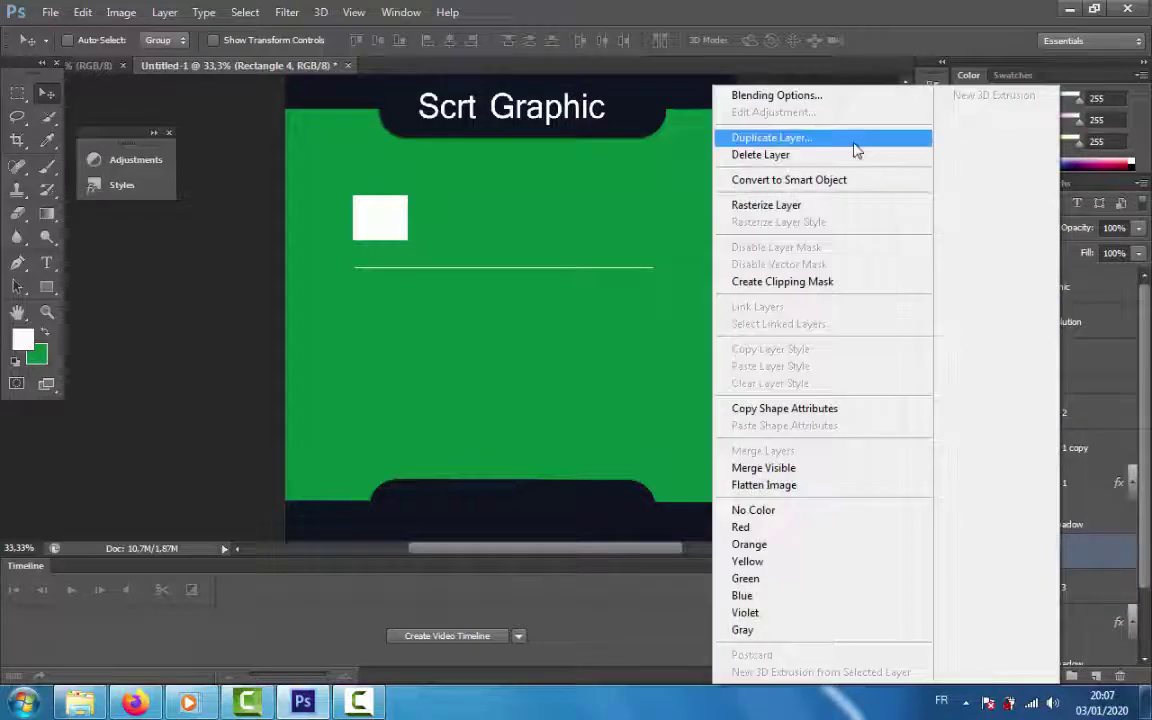
pyautogui.click(855, 140)
pyautogui.click(752, 220)
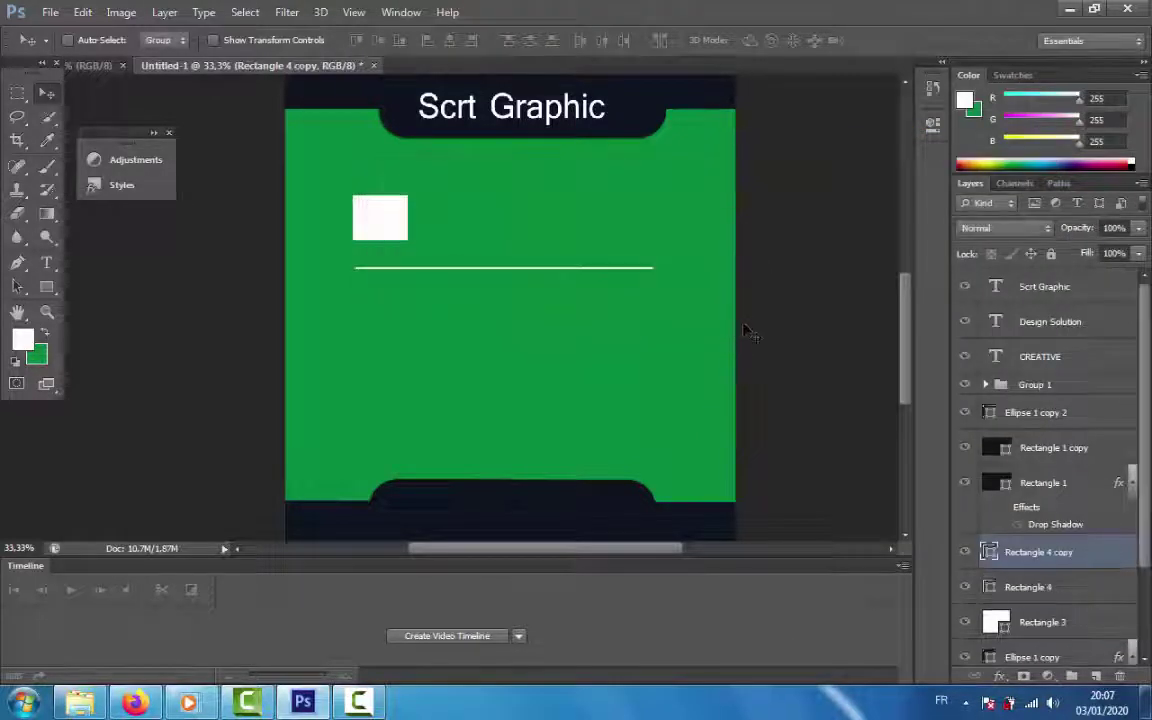
pyautogui.hotkey('shift', 'Down')
pyautogui.hotkey('shift', 'Down')
pyautogui.hotkey('shift', 'Down')
pyautogui.hotkey('shift', 'Down')
pyautogui.hotkey('shift', 'Down')
pyautogui.hotkey('shift', 'Down')
pyautogui.hotkey('shift', 'Down')
pyautogui.hotkey('shift', 'Down')
pyautogui.hotkey('shift', 'Down')
pyautogui.hotkey('shift', 'Down')
pyautogui.hotkey('shift', 'Down')
pyautogui.hotkey('shift', 'Down')
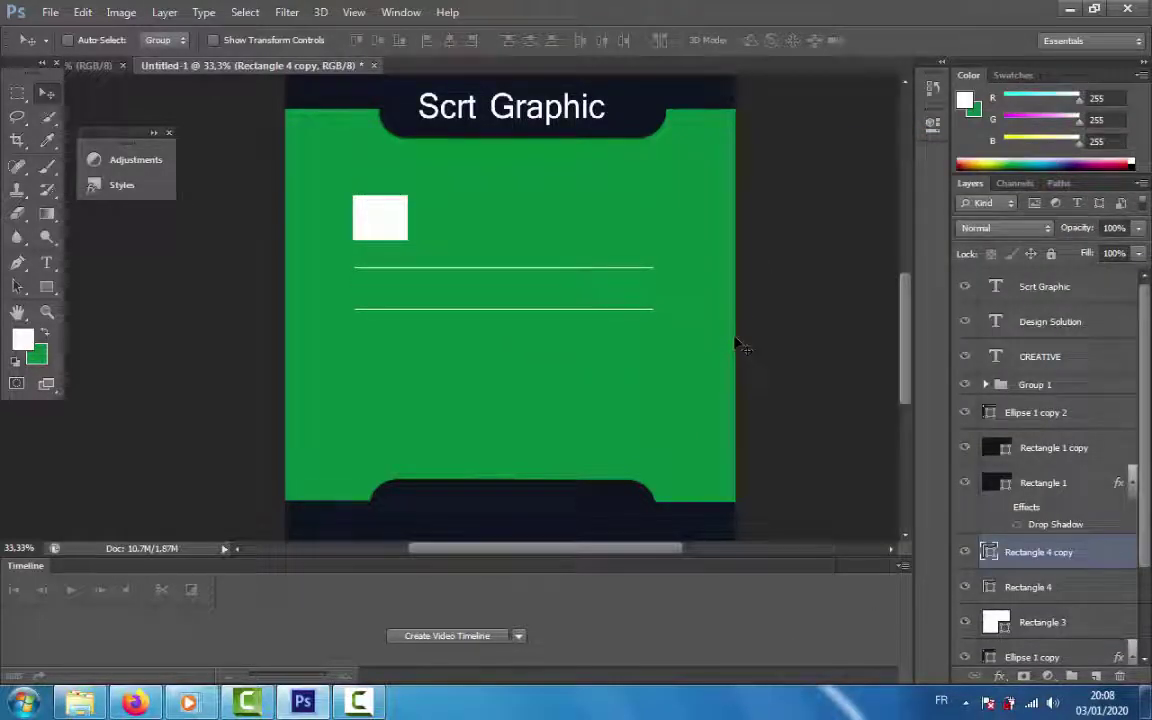
pyautogui.hotkey('shift', 'Down')
pyautogui.hotkey('shift', 'Down')
pyautogui.hotkey('shift', 'Down')
pyautogui.hotkey('shift', 'Down')
pyautogui.hotkey('shift', 'Down')
pyautogui.hotkey('shift', 'Down')
pyautogui.hotkey('shift', 'Down')
pyautogui.hotkey('shift', 'Down')
pyautogui.hotkey('shift', 'Down')
pyautogui.hotkey('shift', 'Down')
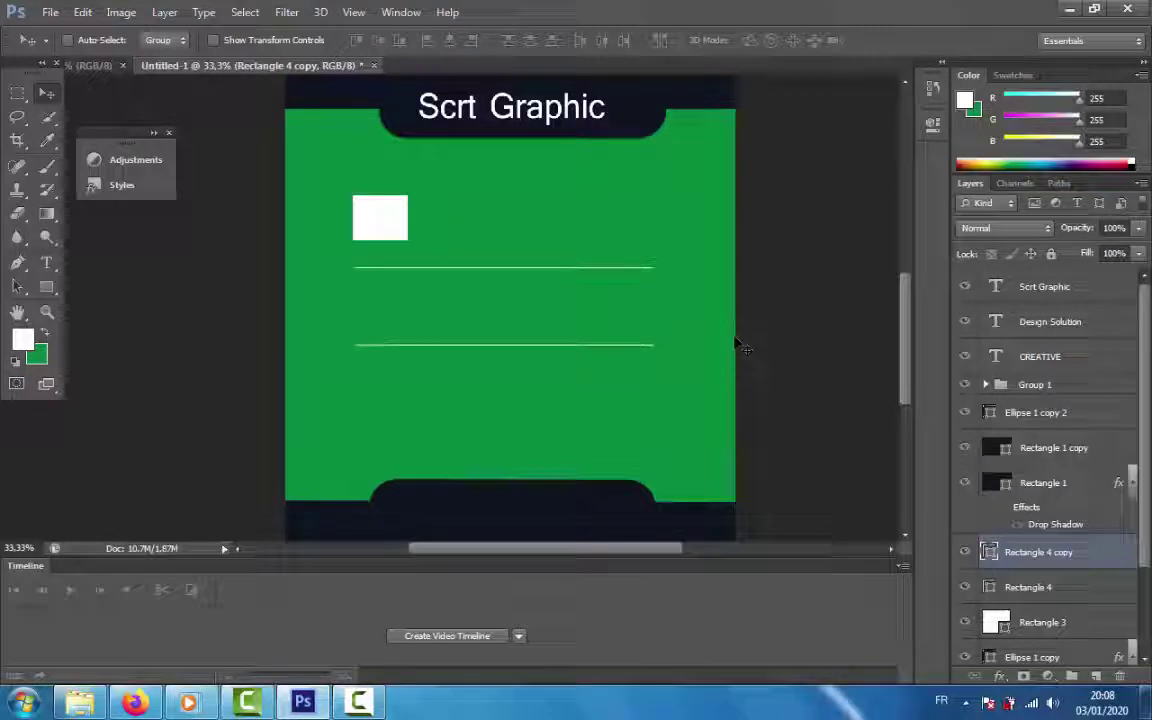
# Duplicate the white block's Rectangle 3 layer and move the copy straight down between the two divider lines.
pyautogui.click(990, 592)
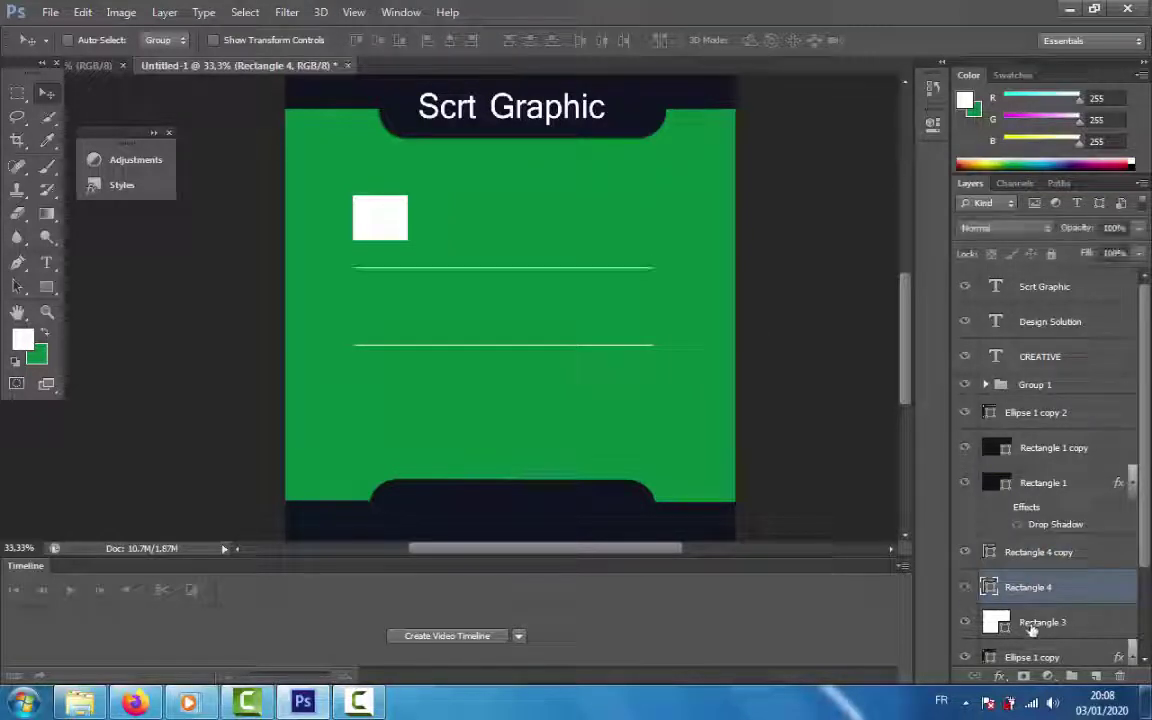
pyautogui.click(1025, 614)
pyautogui.rightClick(1025, 614)
pyautogui.click(882, 75)
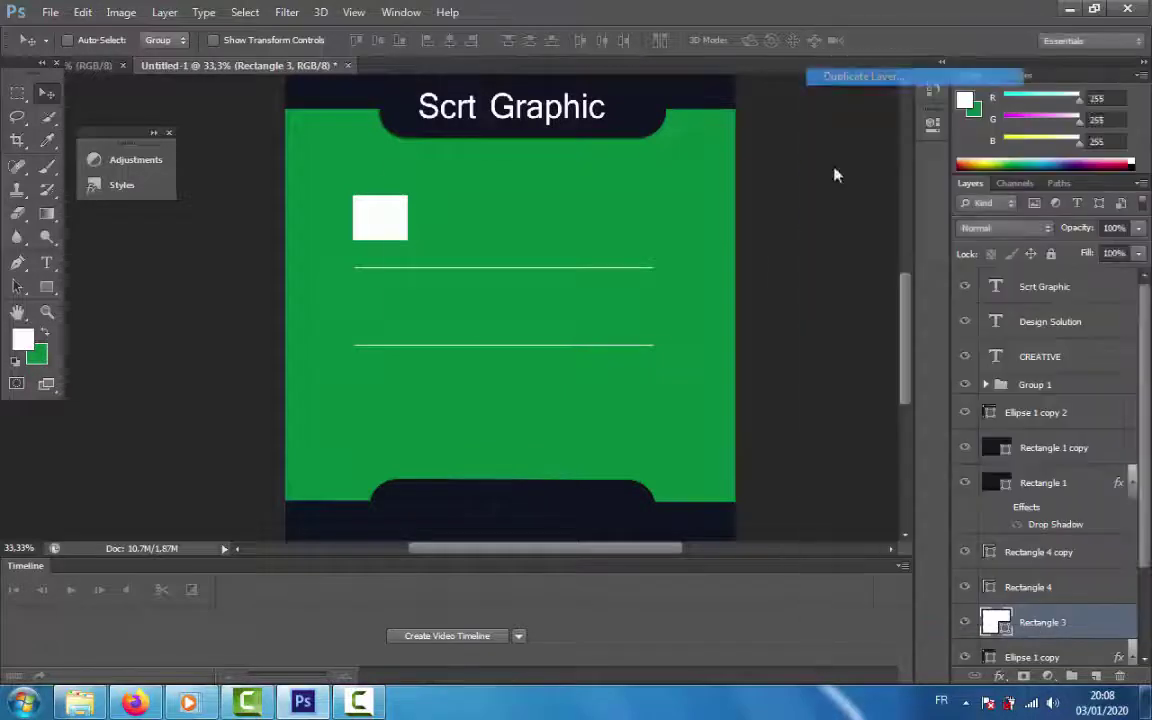
pyautogui.press('Return')
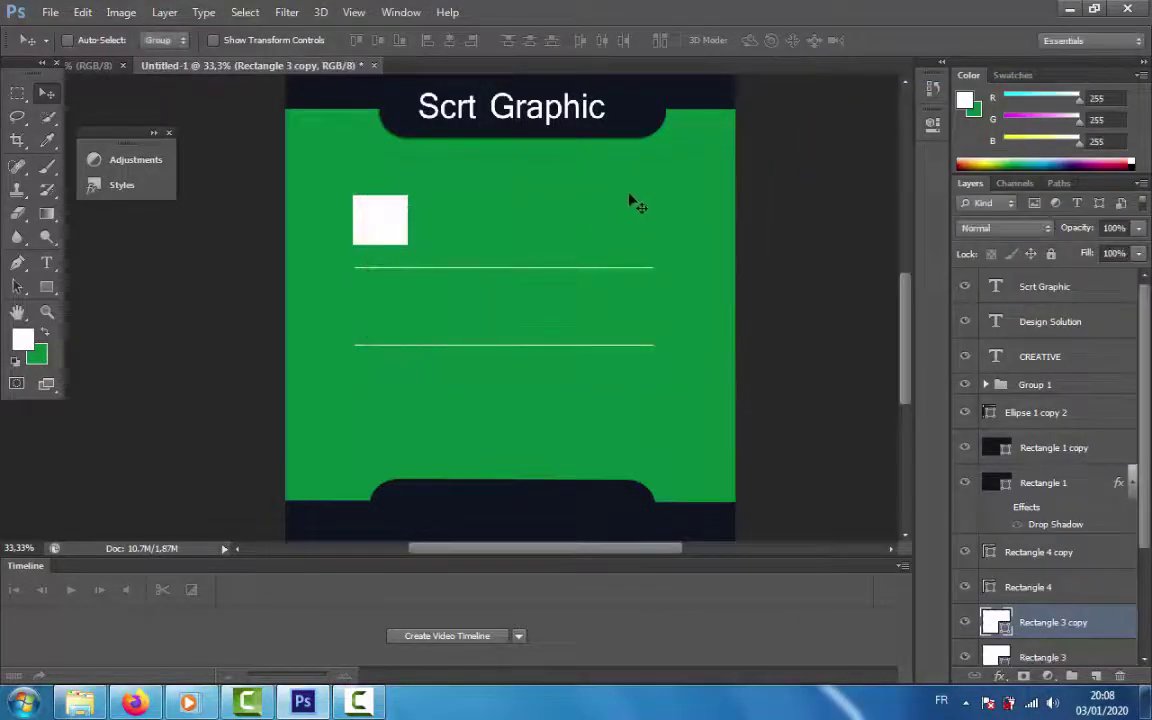
pyautogui.hotkey('shift', 'Down')
pyautogui.hotkey('shift', 'Down')
pyautogui.hotkey('shift', 'Down')
pyautogui.hotkey('shift', 'Down')
pyautogui.hotkey('shift', 'Down')
pyautogui.hotkey('shift', 'Down')
pyautogui.hotkey('shift', 'Down')
pyautogui.hotkey('shift', 'Down')
pyautogui.hotkey('shift', 'Down')
pyautogui.hotkey('shift', 'Down')
pyautogui.hotkey('shift', 'Down')
pyautogui.hotkey('shift', 'Down')
pyautogui.hotkey('shift', 'Down')
pyautogui.hotkey('shift', 'Down')
pyautogui.hotkey('shift', 'Down')
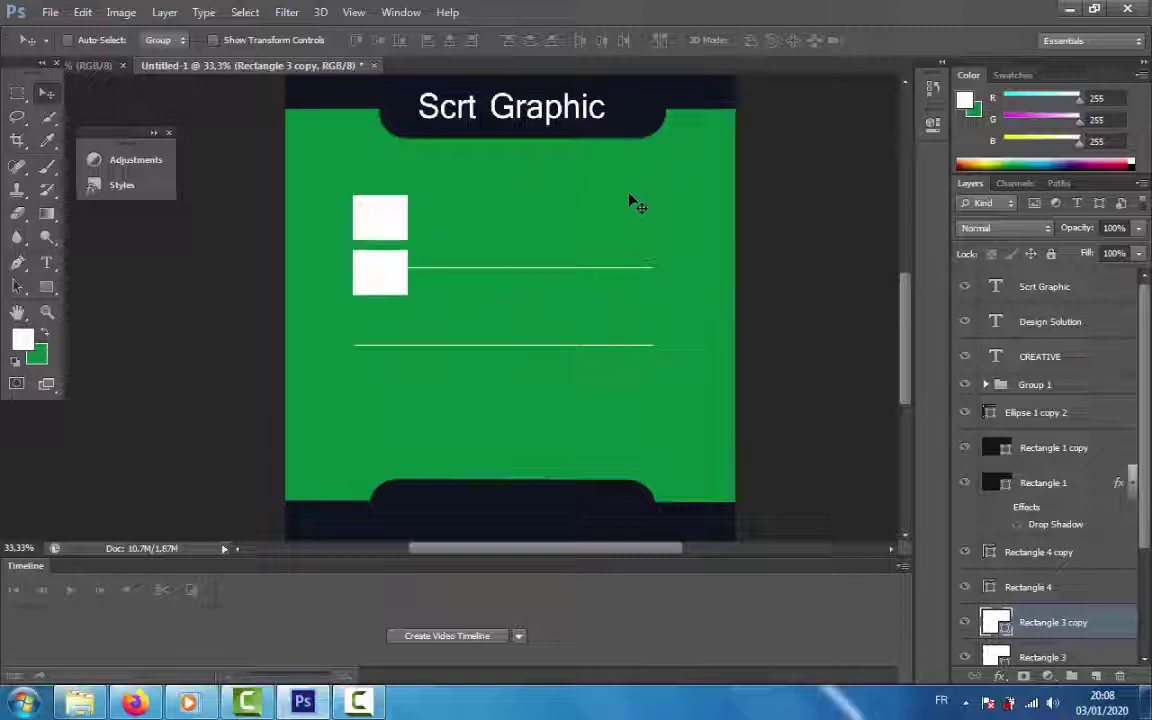
pyautogui.hotkey('shift', 'Down')
pyautogui.hotkey('shift', 'Down')
pyautogui.hotkey('shift', 'Down')
pyautogui.hotkey('shift', 'Down')
pyautogui.hotkey('shift', 'Down')
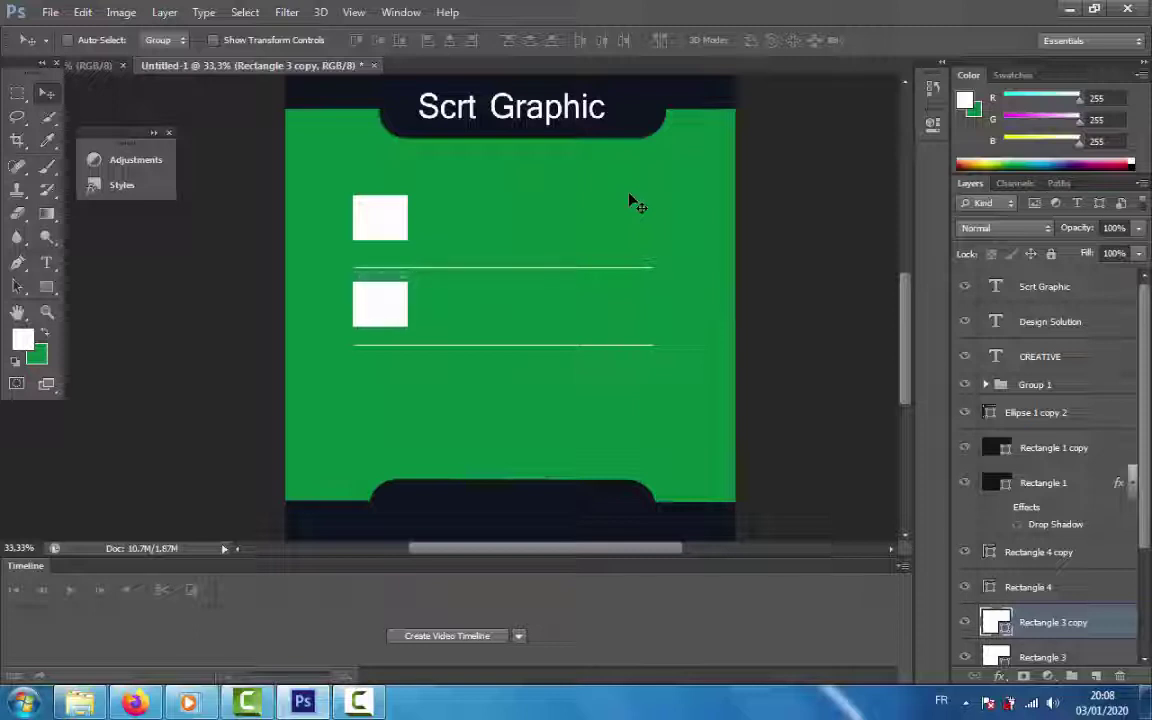
# Duplicate the Rectangle 3 copy layer and move the new white block straight down below the second divider line.
pyautogui.rightClick(1046, 637)
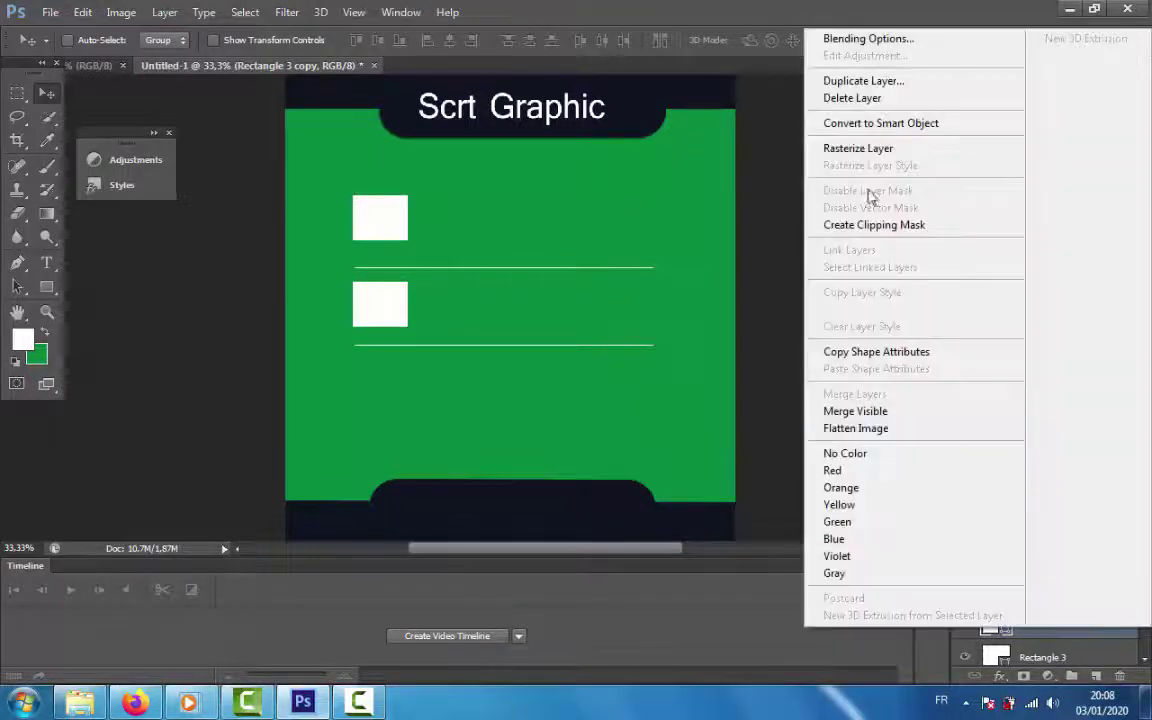
pyautogui.click(860, 78)
pyautogui.click(730, 213)
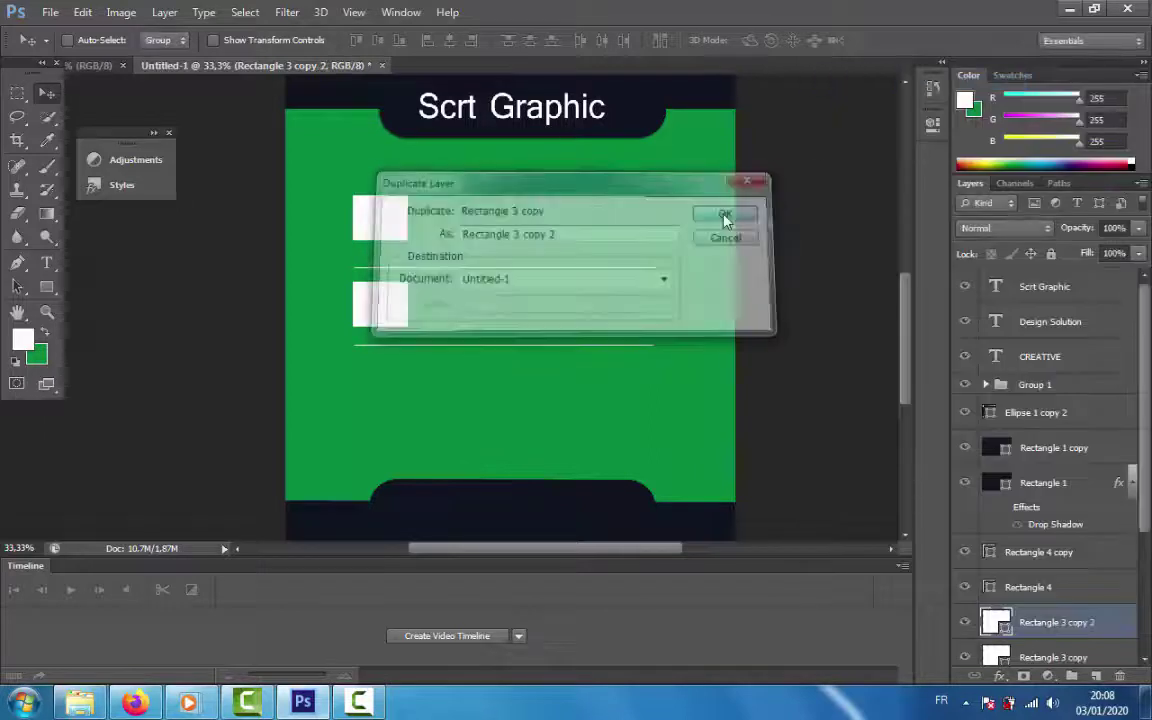
pyautogui.hotkey('shift', 'Down')
pyautogui.hotkey('shift', 'Down')
pyautogui.hotkey('shift', 'Down')
pyautogui.hotkey('shift', 'Down')
pyautogui.hotkey('shift', 'Down')
pyautogui.hotkey('shift', 'Down')
pyautogui.hotkey('shift', 'Down')
pyautogui.hotkey('shift', 'Down')
pyautogui.hotkey('shift', 'Down')
pyautogui.hotkey('shift', 'Down')
pyautogui.hotkey('shift', 'Down')
pyautogui.hotkey('shift', 'Down')
pyautogui.hotkey('shift', 'Down')
pyautogui.hotkey('shift', 'Down')
pyautogui.hotkey('shift', 'Down')
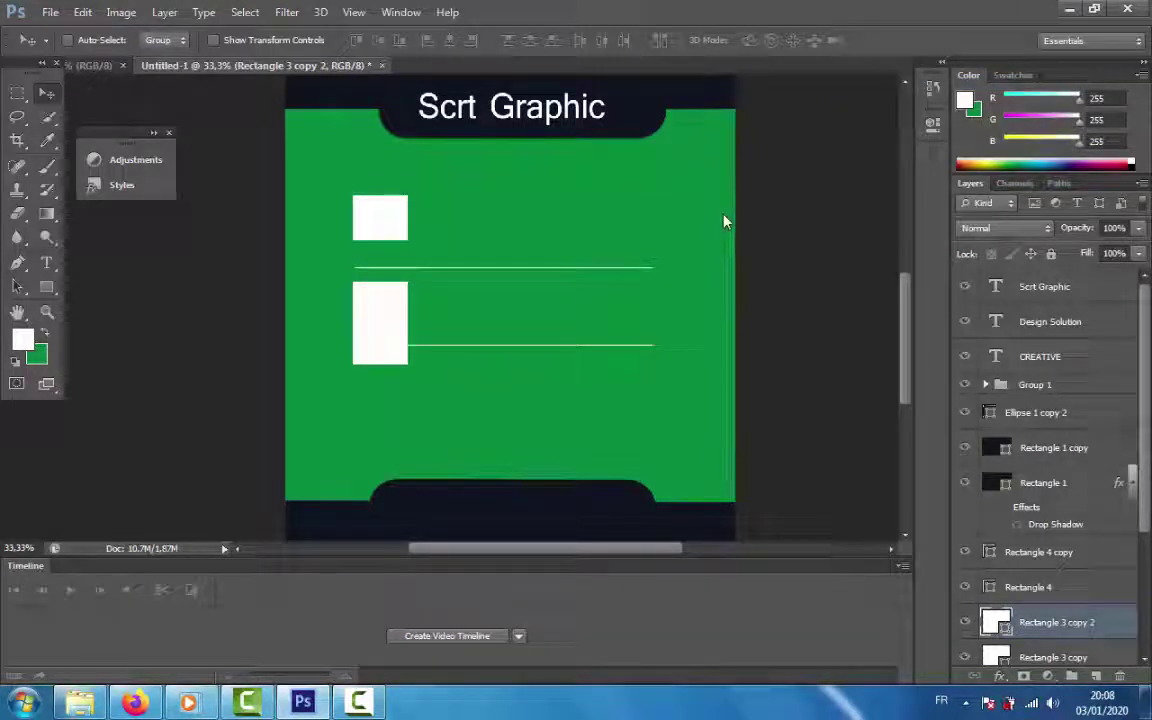
pyautogui.hotkey('shift', 'Down')
pyautogui.hotkey('shift', 'Down')
pyautogui.hotkey('shift', 'Down')
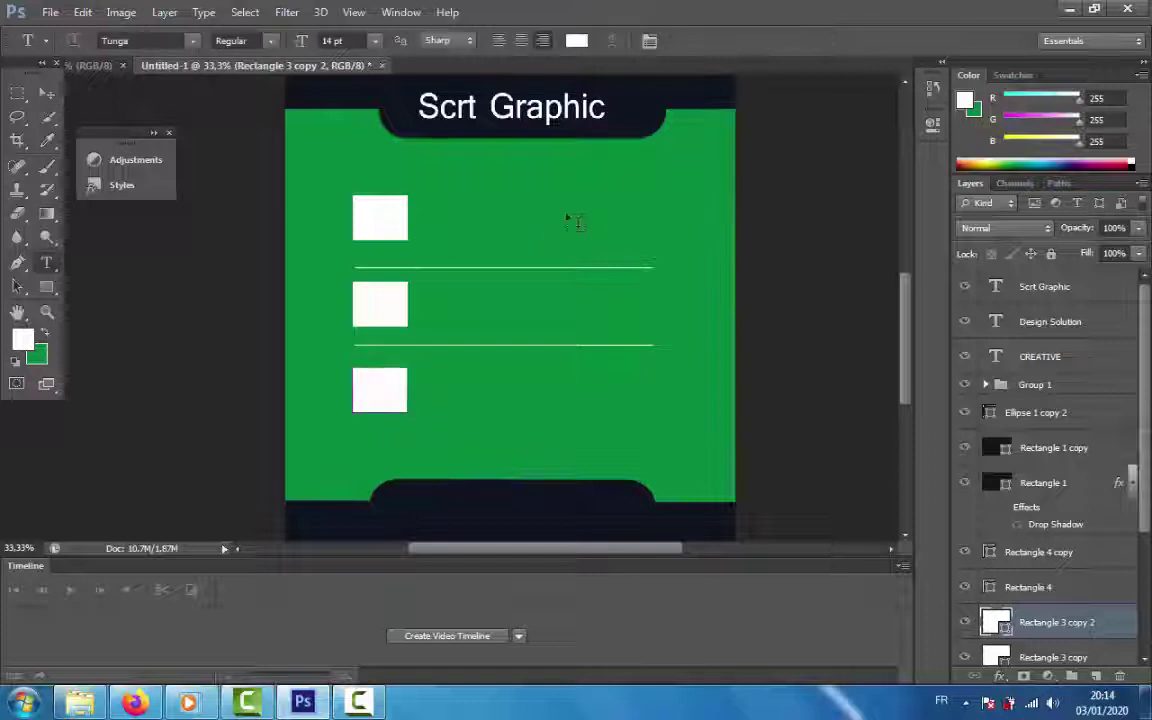
# Add a white 14 pt Tunga "+" beside the first white block's upper edge and place a duplicate directly below it.
pyautogui.click(567, 215)
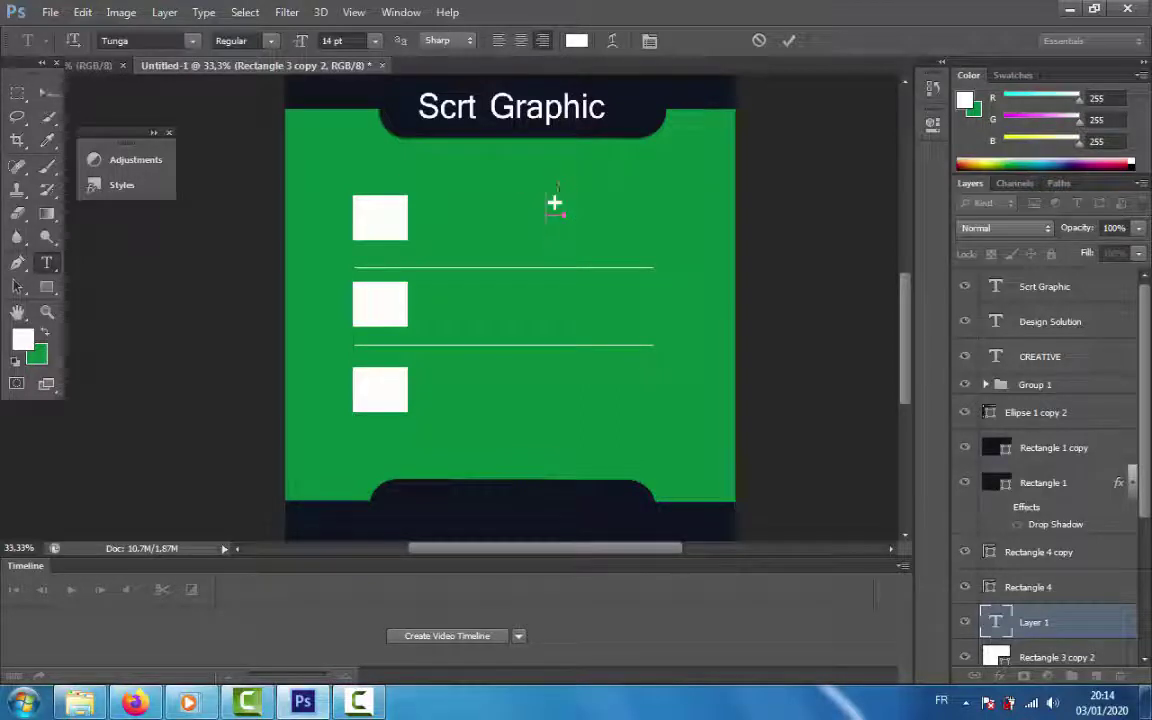
pyautogui.hotkey('ctrl', 'Return')
pyautogui.press('v')
pyautogui.moveTo(596, 215); pyautogui.dragTo(484, 217)
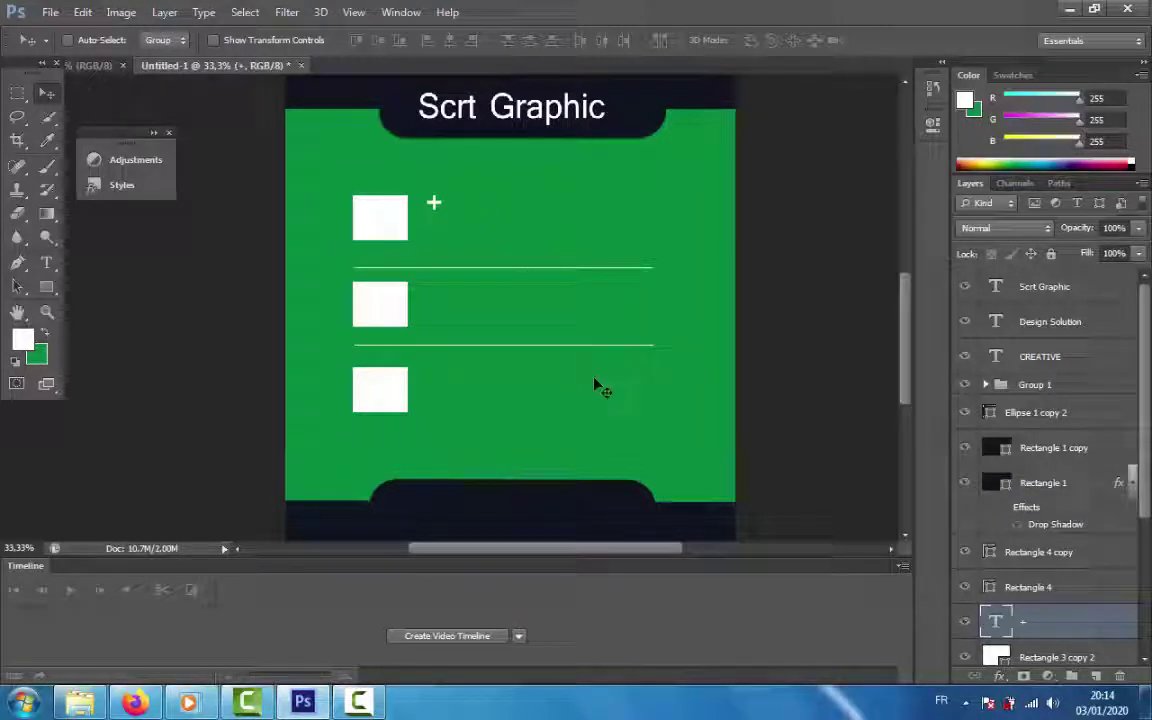
pyautogui.hotkey('ctrl', 'j')
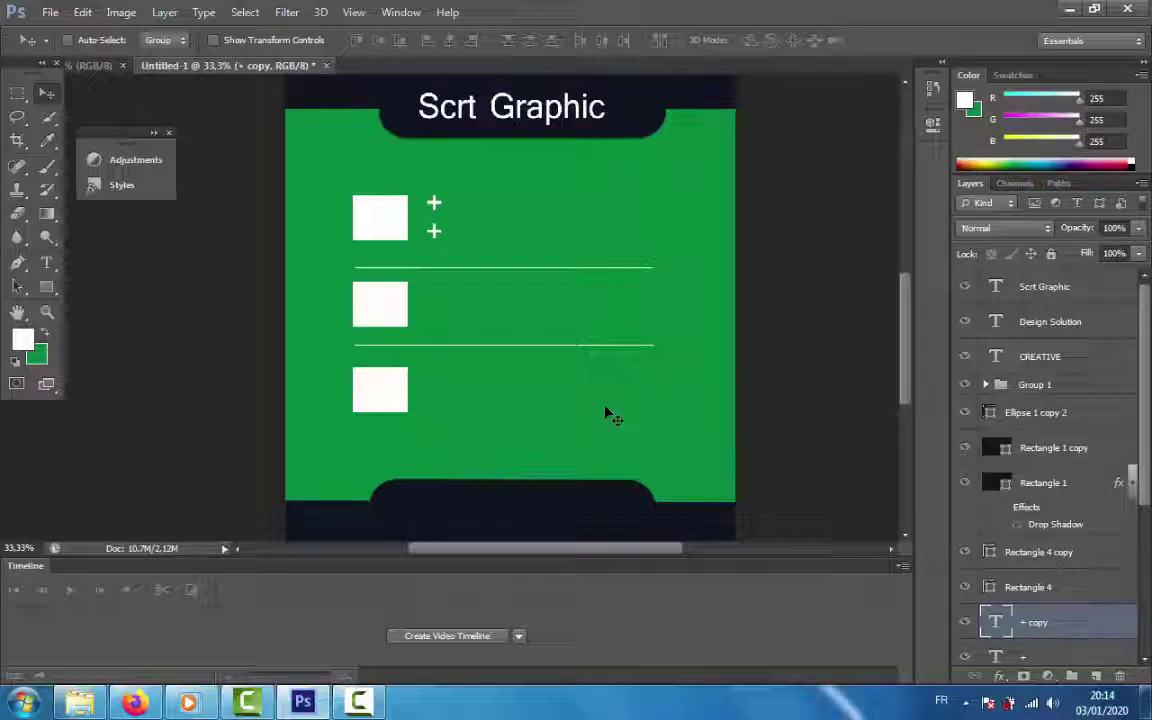
# Add a white 14 pt Tunga text with the phone number's first four digits beside the upper plus sign.
pyautogui.click(45, 262)
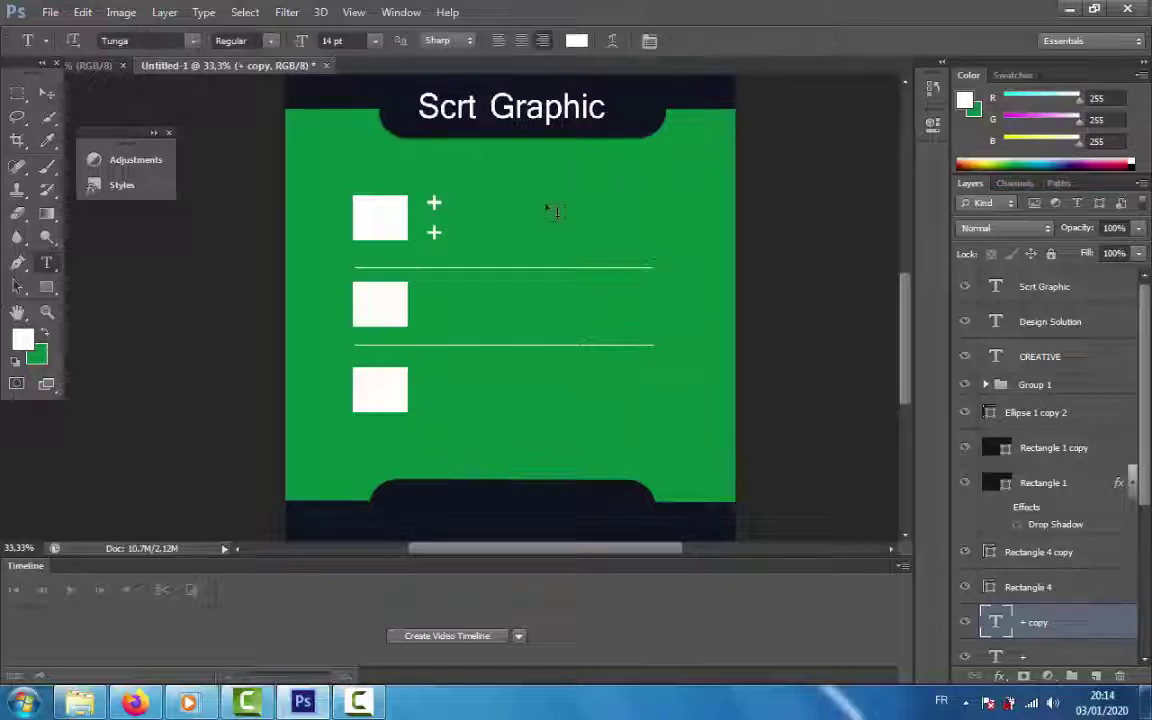
pyautogui.click(546, 210)
pyautogui.write('0000')
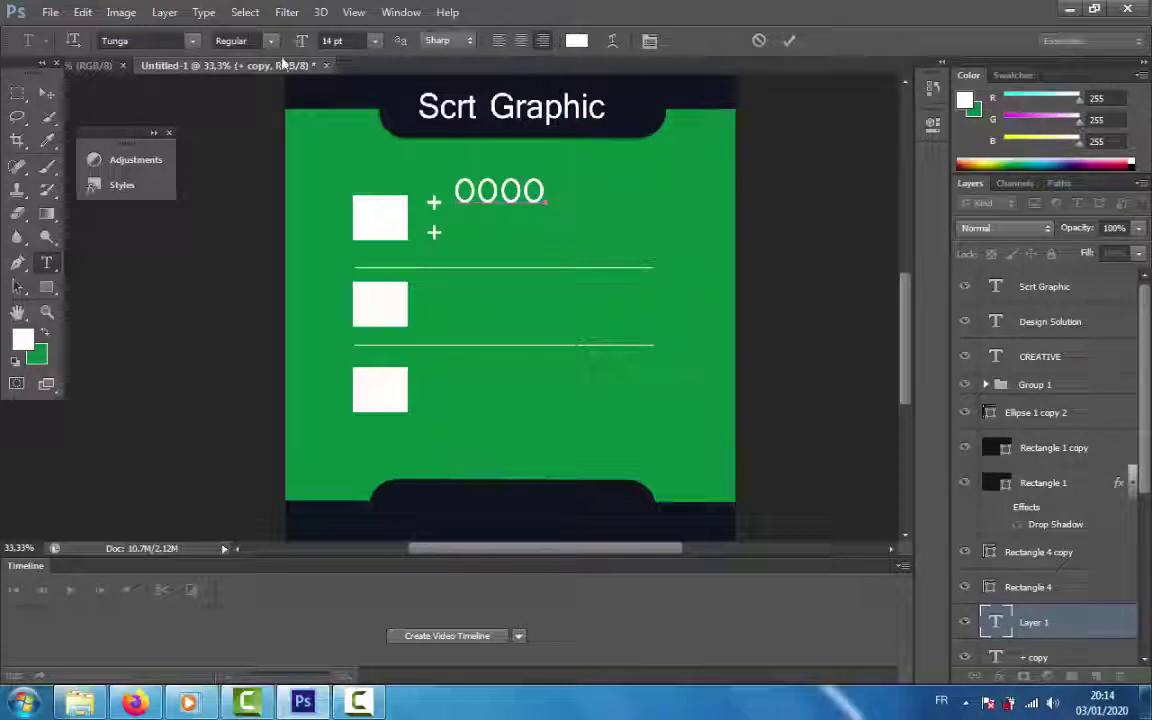
# Free-transform the four-digit text to about 76.47% width and 95.07% height, set it close after the upper plus sign, and apply.
pyautogui.doubleClick(510, 195)
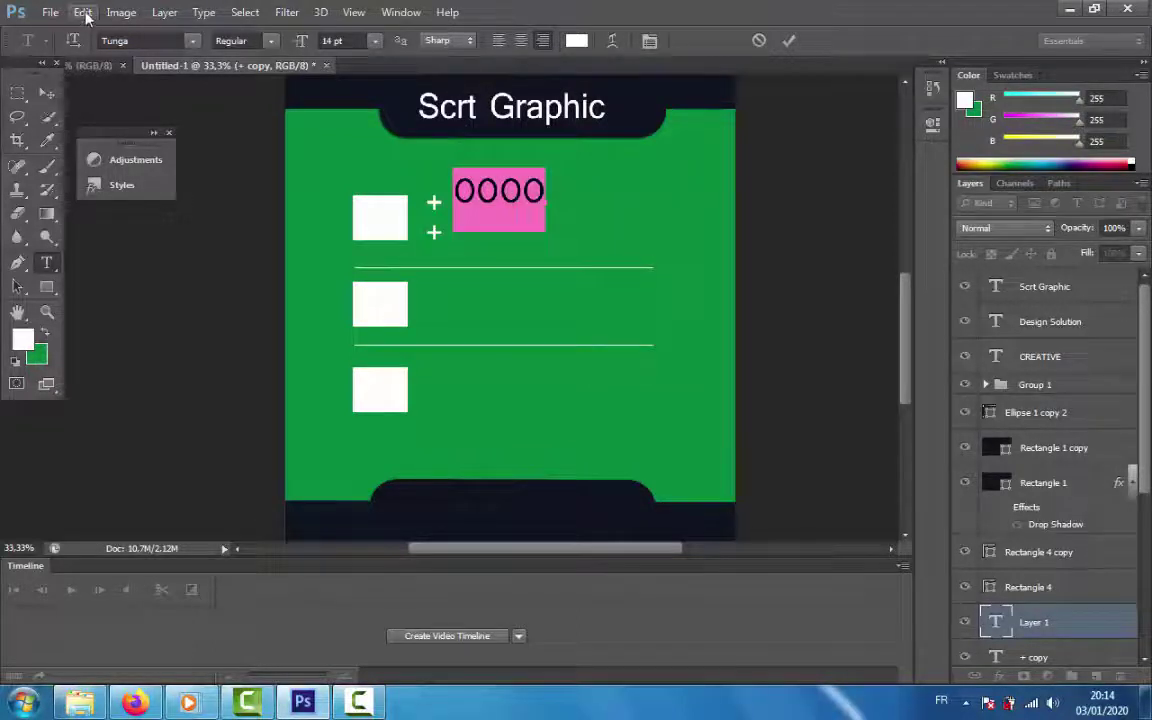
pyautogui.click(82, 12)
pyautogui.click(150, 342)
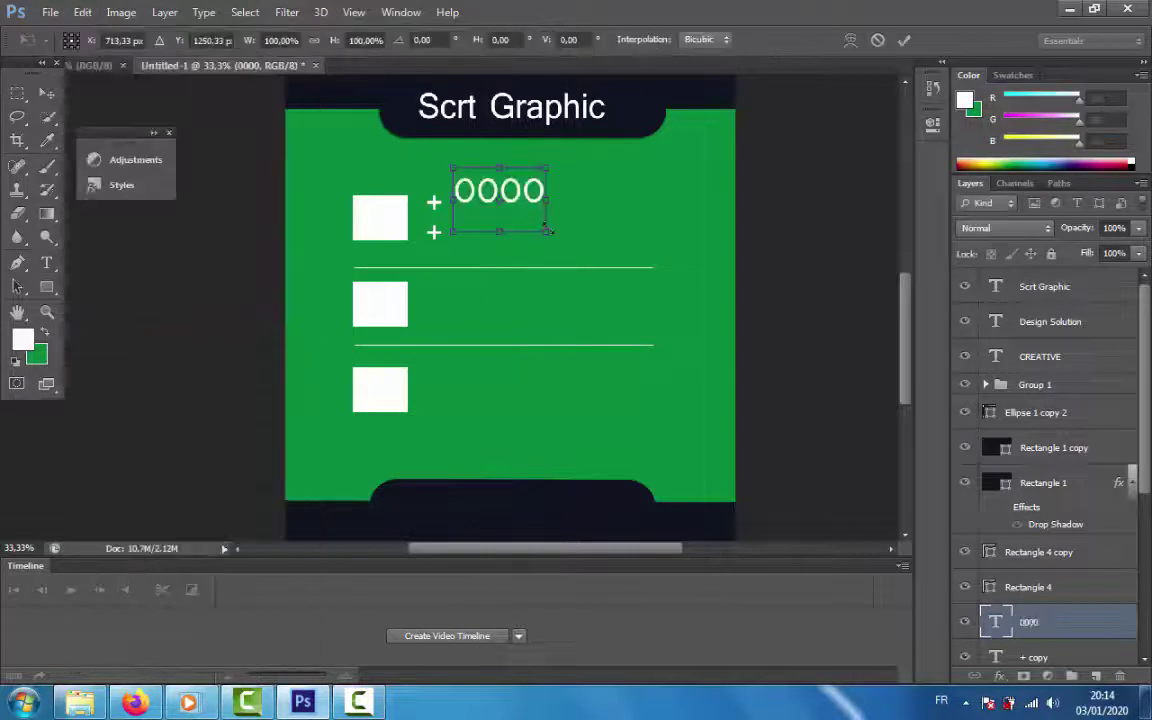
pyautogui.moveTo(548, 230); pyautogui.dragTo(519, 237)
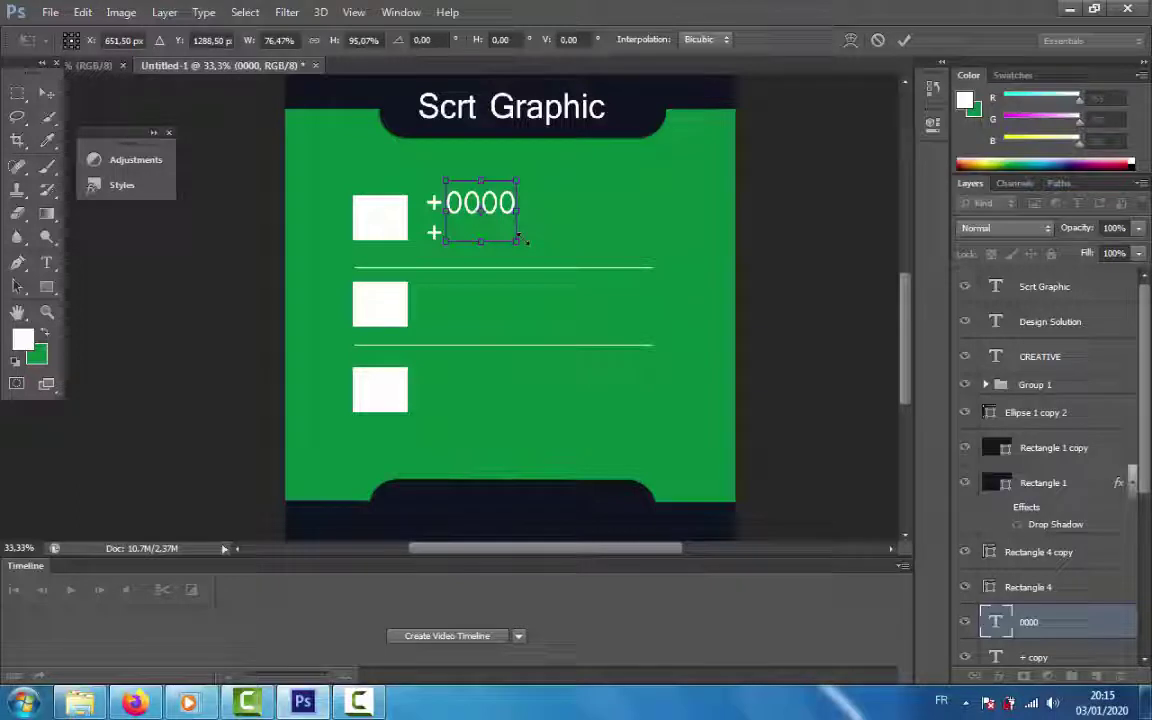
pyautogui.click(47, 93)
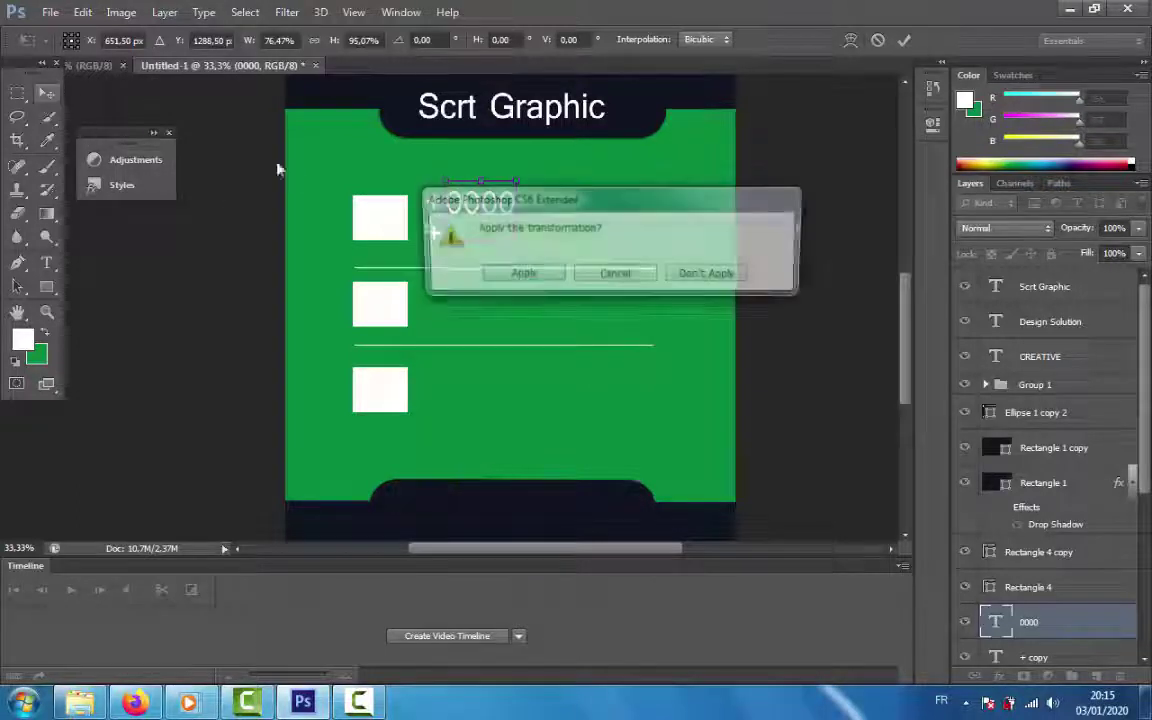
pyautogui.press('Return')
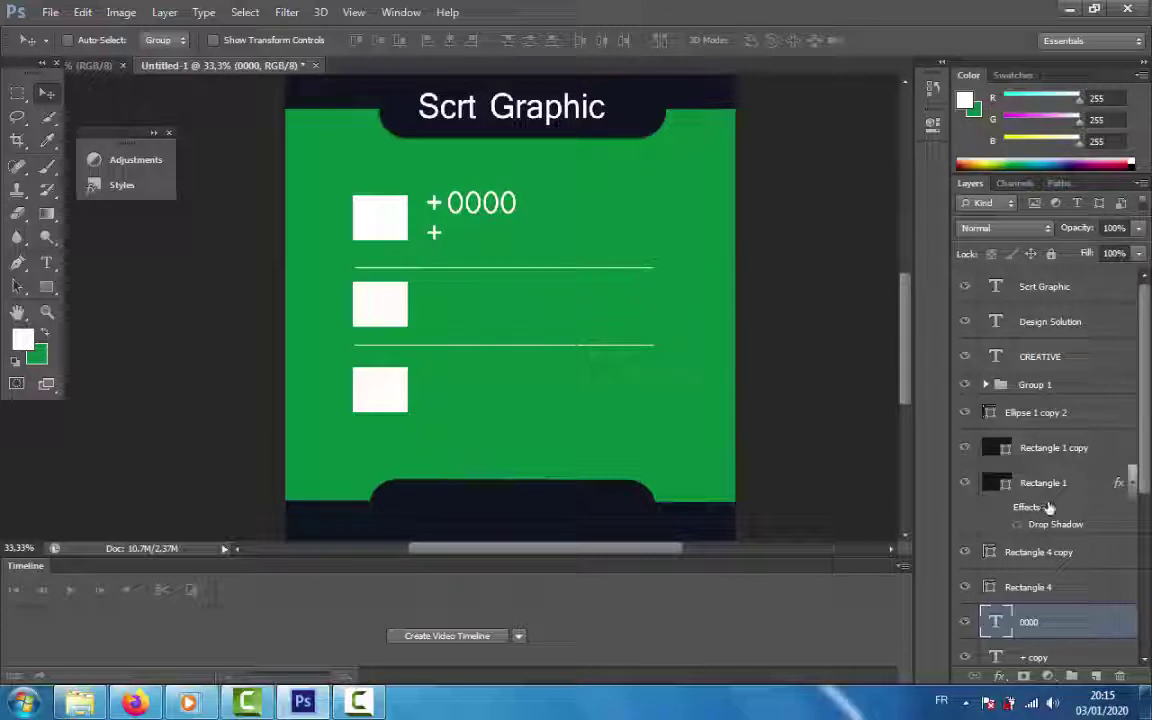
# Duplicate the four-digit text, move the copy to its right, and replace its content with the phone number's next three digits.
pyautogui.hotkey('ctrl', 'j')
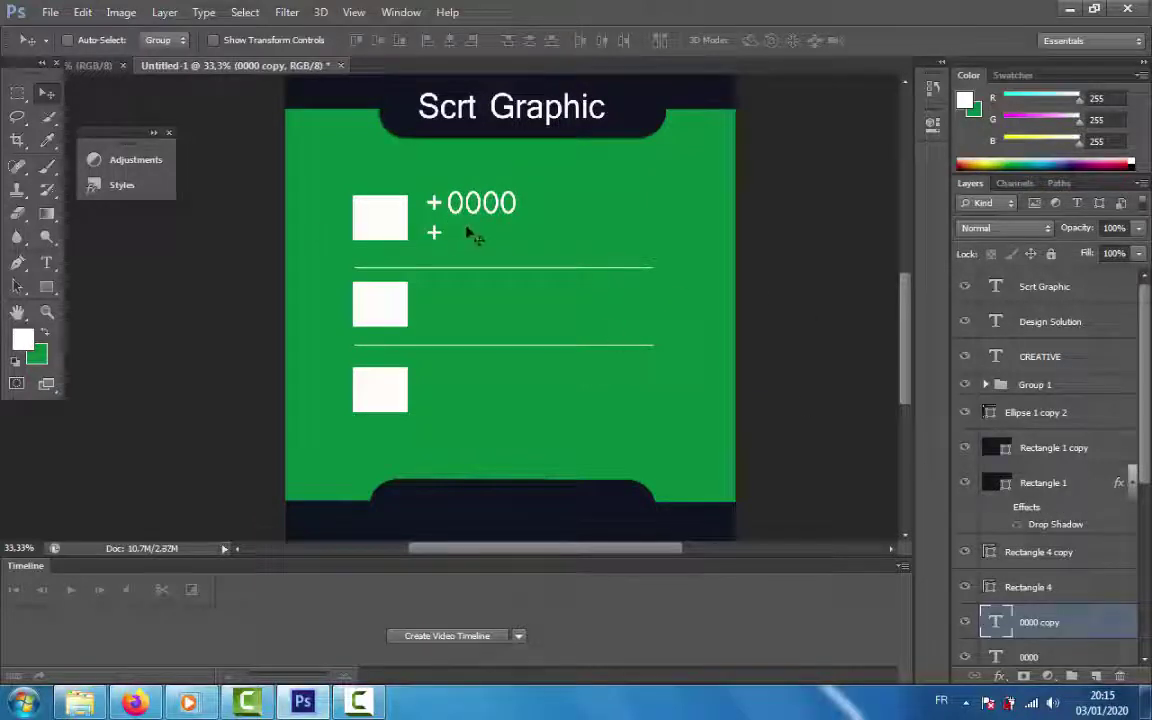
pyautogui.moveTo(470, 232); pyautogui.dragTo(583, 232)
pyautogui.click(46, 263)
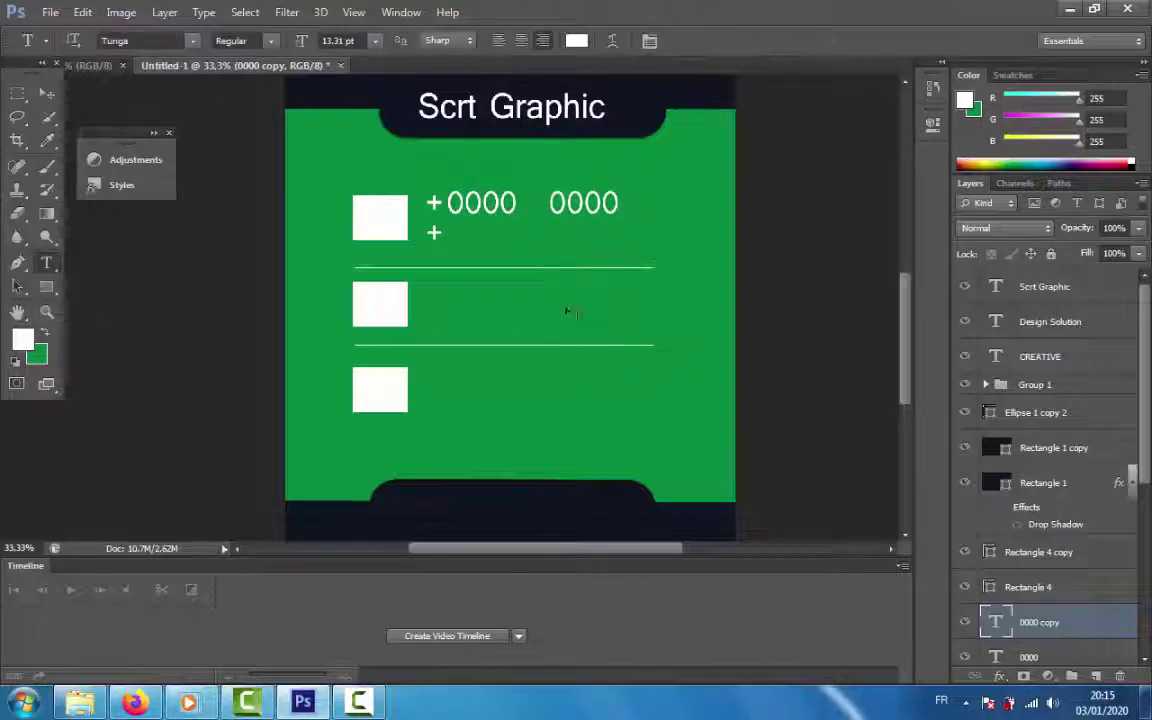
pyautogui.doubleClick(566, 210)
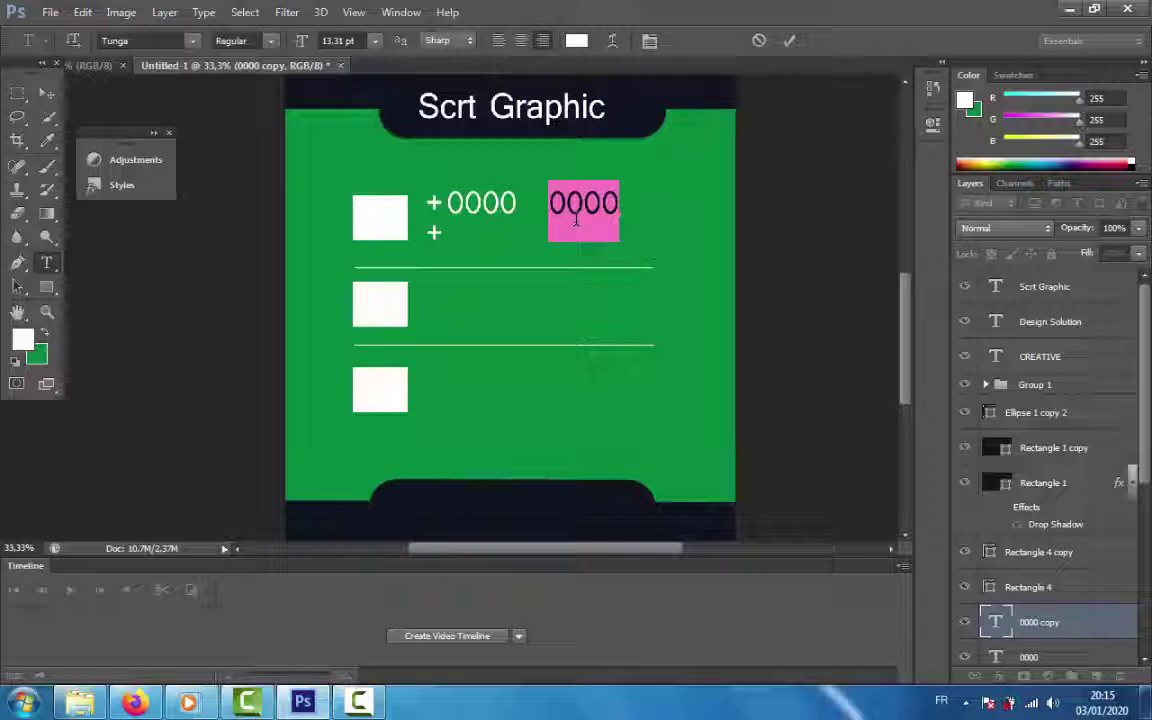
pyautogui.write('123')
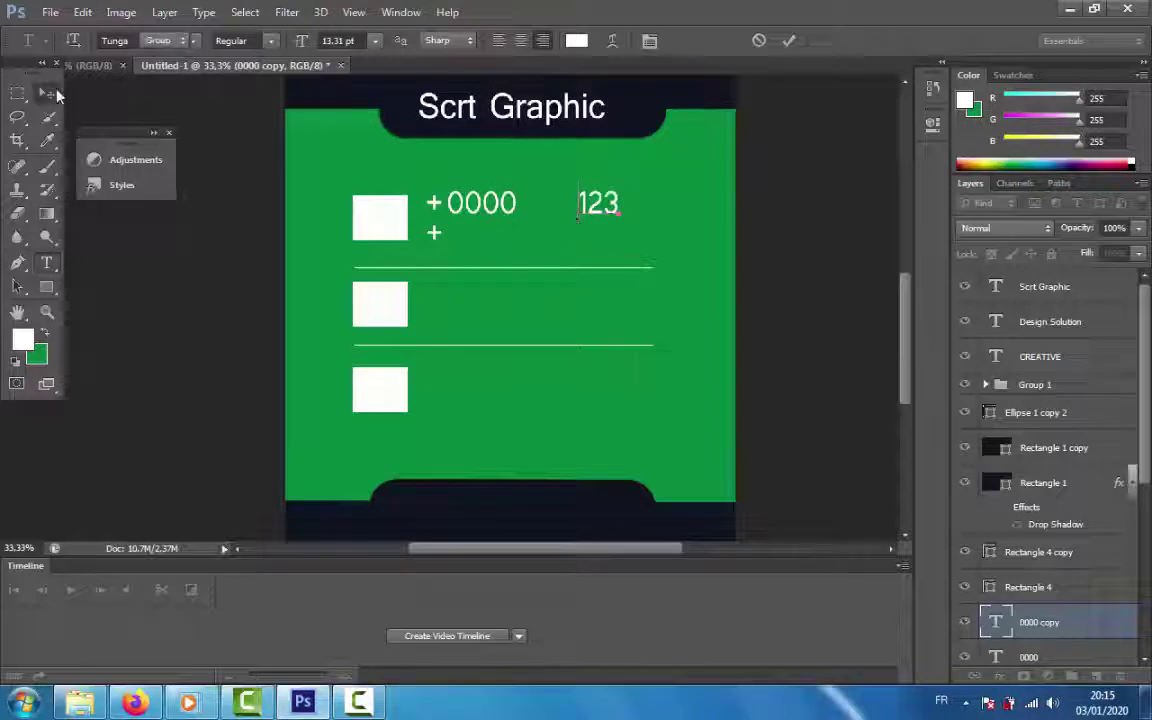
# Move the three-digit text left until it follows the four-digit group with a small gap.
pyautogui.click(56, 96)
pyautogui.hotkey('shift', 'Left')
pyautogui.hotkey('shift', 'Left')
pyautogui.hotkey('shift', 'Left')
pyautogui.hotkey('shift', 'Left')
pyautogui.hotkey('shift', 'Left')
pyautogui.hotkey('shift', 'Left')
pyautogui.hotkey('shift', 'Left')
pyautogui.hotkey('shift', 'Left')
pyautogui.hotkey('shift', 'Left')
pyautogui.hotkey('shift', 'Left')
pyautogui.hotkey('shift', 'Left')
pyautogui.hotkey('shift', 'Left')
pyautogui.hotkey('shift', 'Left')
pyautogui.hotkey('shift', 'Left')
pyautogui.hotkey('shift', 'Left')
pyautogui.hotkey('shift', 'Left')
pyautogui.hotkey('shift', 'Left')
pyautogui.hotkey('shift', 'Left')
pyautogui.hotkey('shift', 'Left')
pyautogui.hotkey('shift', 'Left')
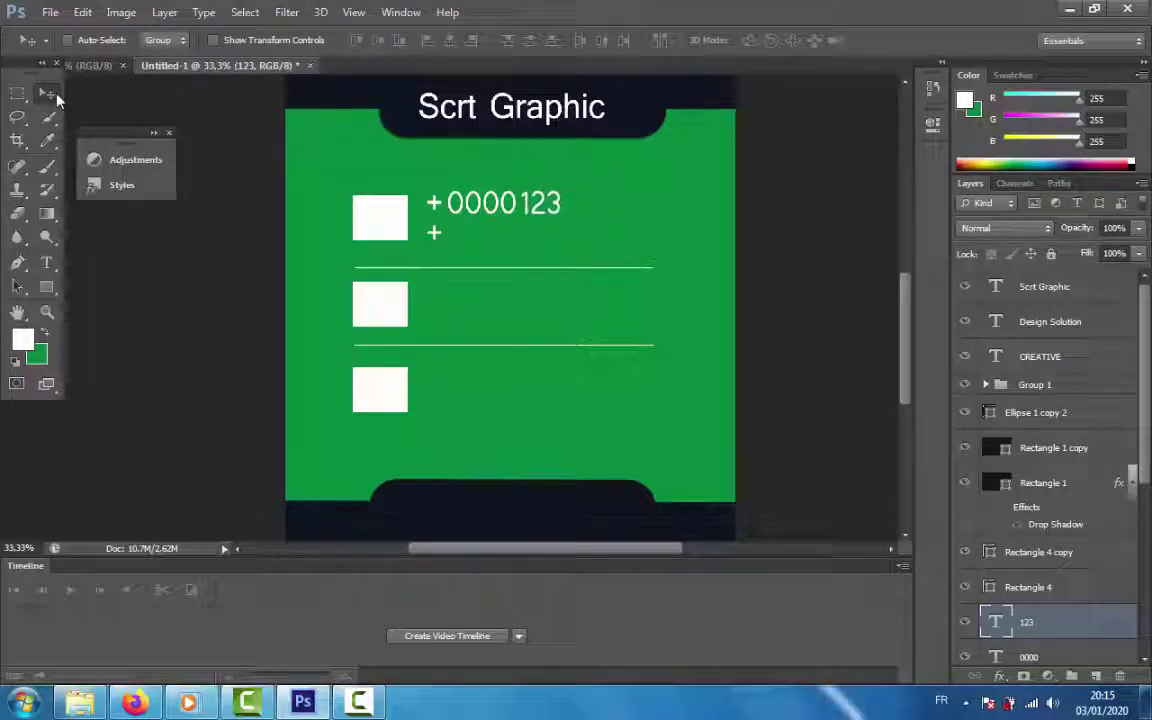
pyautogui.hotkey('shift', 'Right')
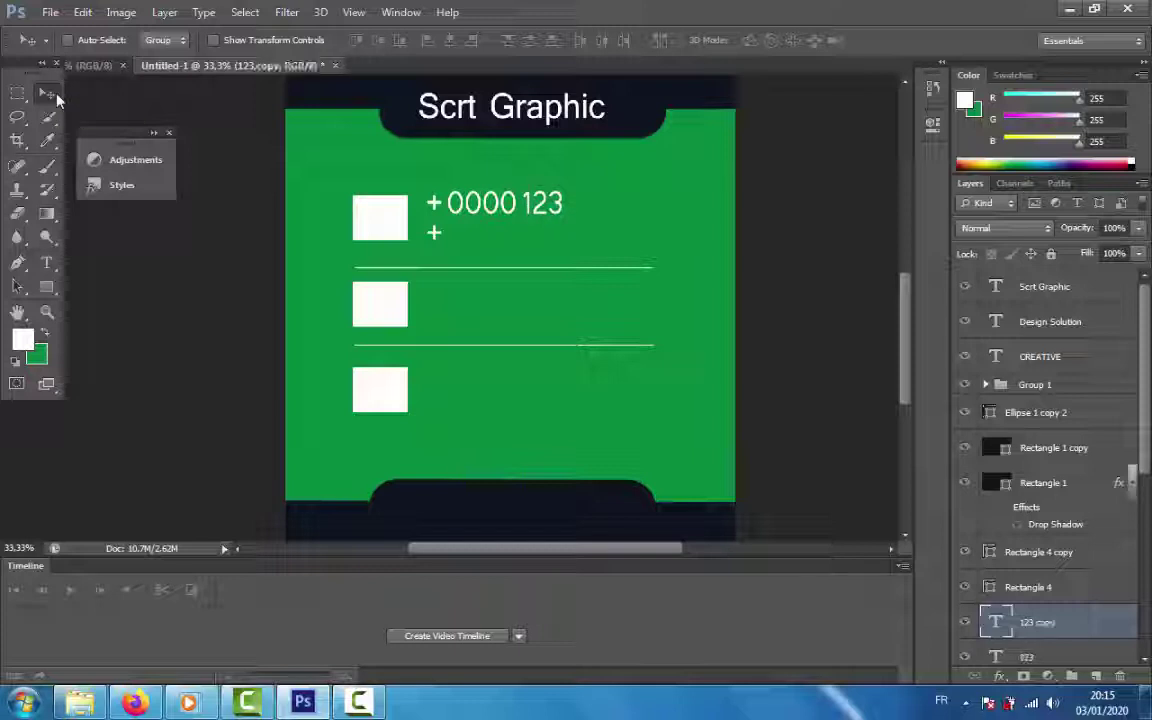
# Duplicate the three-digit text and move the copy right so it sits just after the original.
pyautogui.hotkey('ctrl', 'j')
pyautogui.hotkey('shift', 'Right')
pyautogui.hotkey('shift', 'Right')
pyautogui.hotkey('shift', 'Right')
pyautogui.hotkey('shift', 'Right')
pyautogui.hotkey('shift', 'Right')
pyautogui.hotkey('shift', 'Right')
pyautogui.hotkey('shift', 'Right')
pyautogui.hotkey('shift', 'Right')
pyautogui.hotkey('shift', 'Right')
pyautogui.hotkey('shift', 'Right')
pyautogui.hotkey('shift', 'Right')
pyautogui.hotkey('shift', 'Right')
pyautogui.hotkey('shift', 'Right')
pyautogui.hotkey('shift', 'Right')
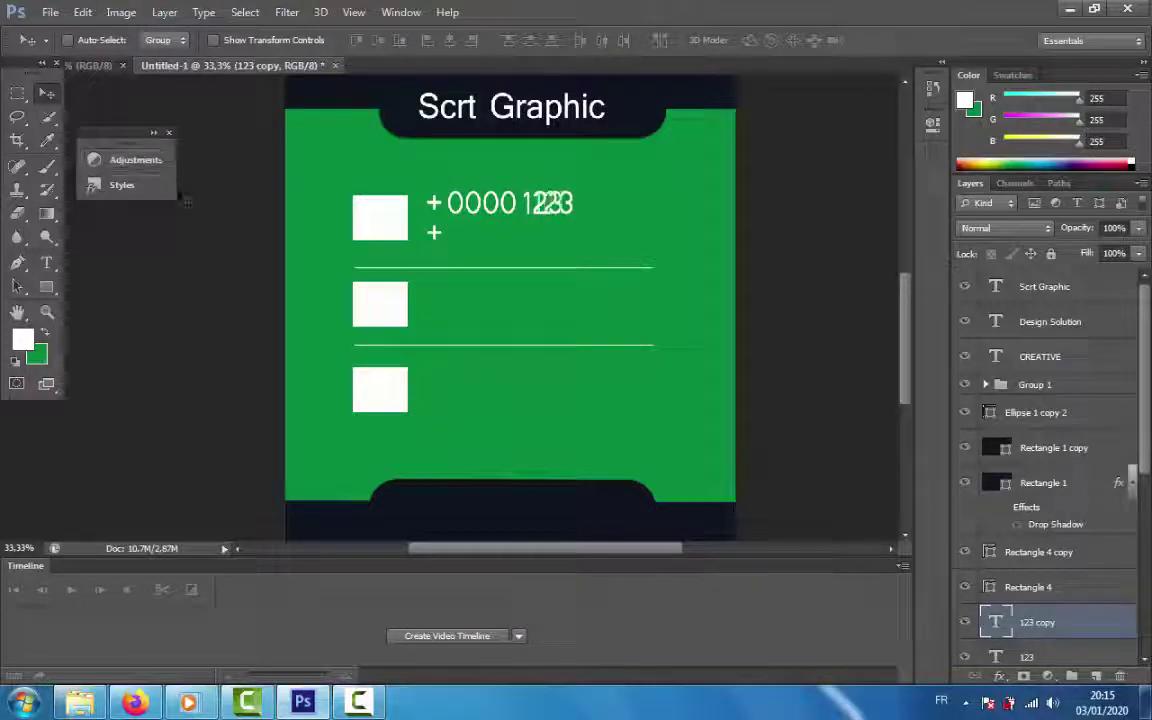
# Replace the content of the duplicated three-digit text with the phone number's last five digits.
pyautogui.press('t')
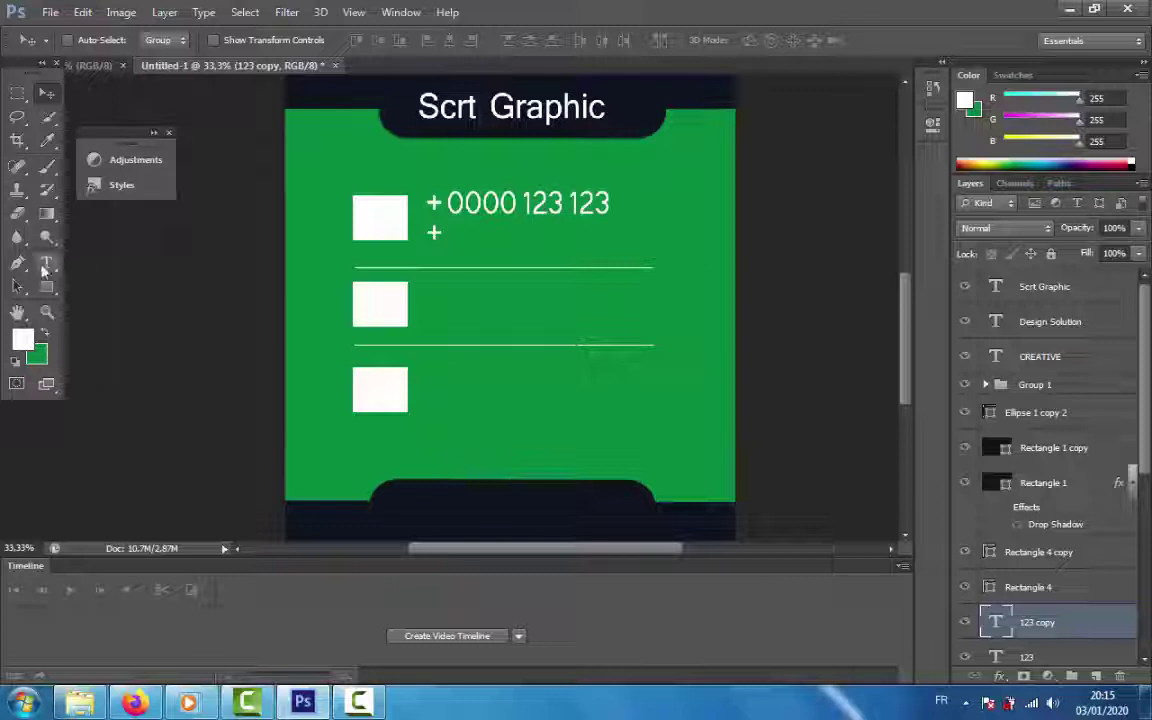
pyautogui.hotkey('alt', '[')
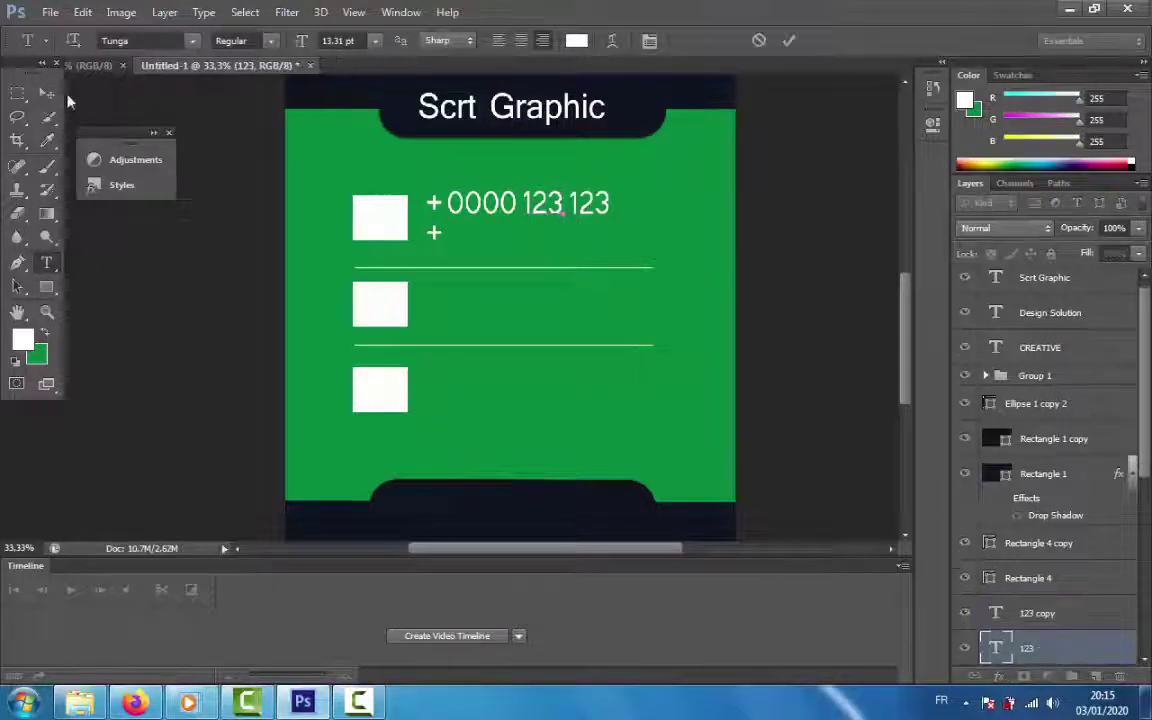
pyautogui.hotkey('ctrl', 'Return')
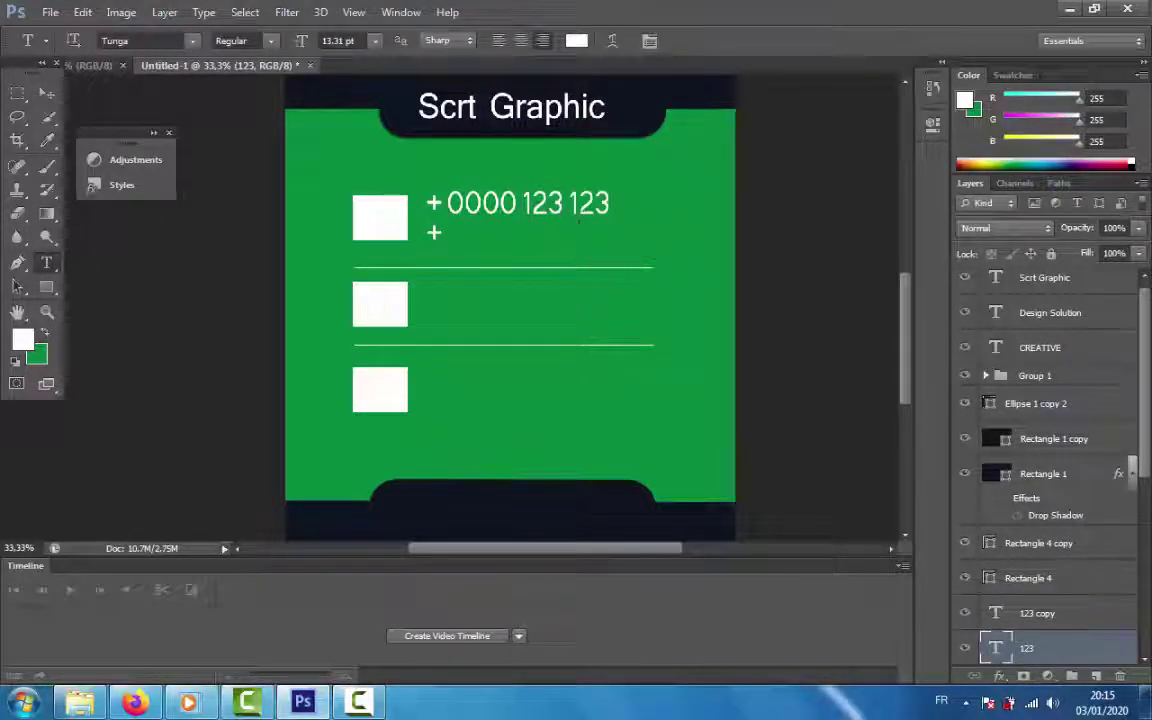
pyautogui.doubleClick(995, 612)
pyautogui.write('456')
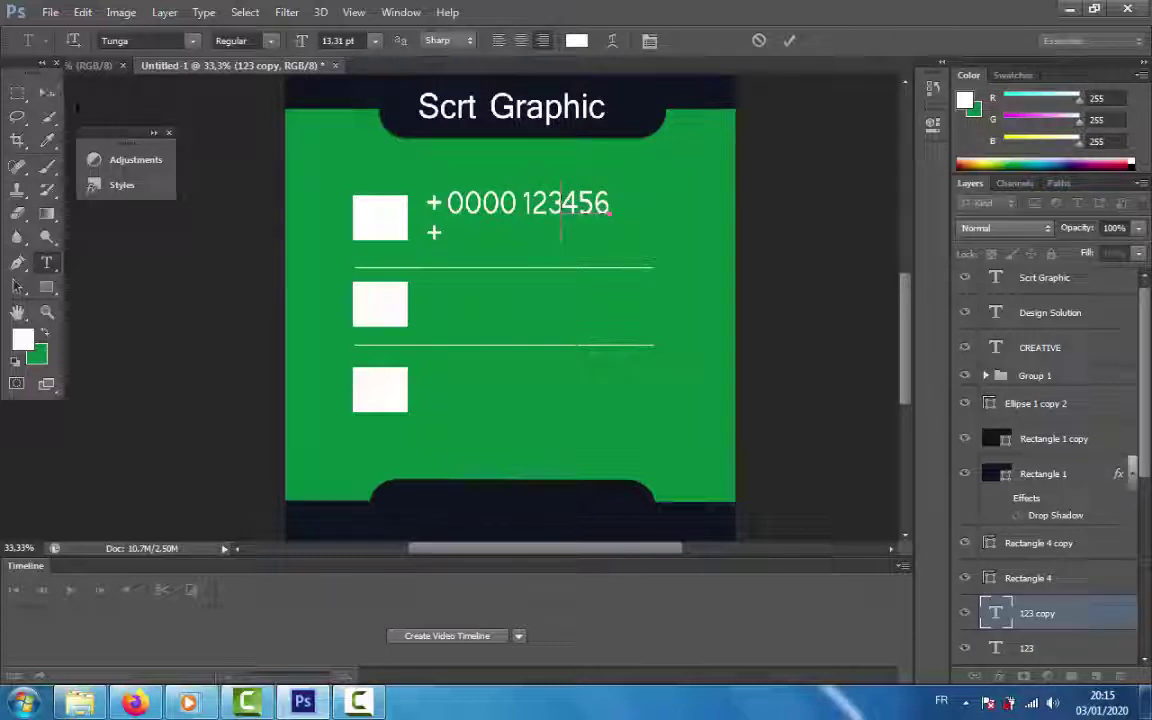
pyautogui.write('78')
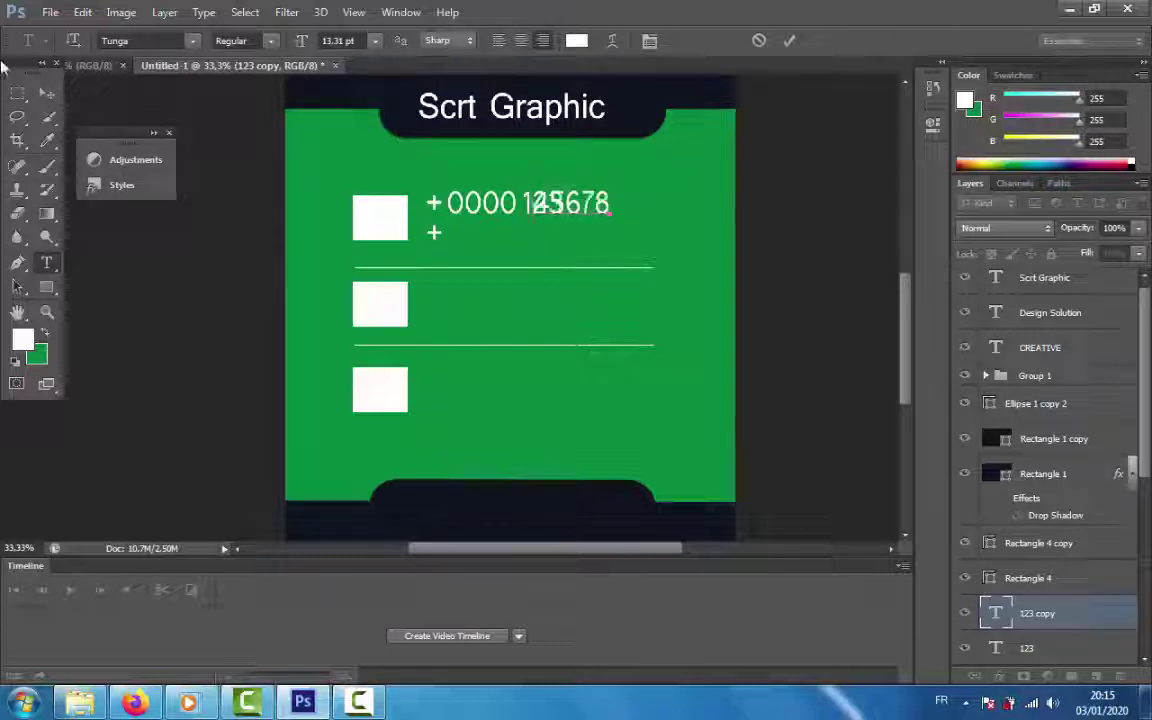
# Move the five-digit text right so it follows the three-digit group with a small gap.
pyautogui.click(44, 90)
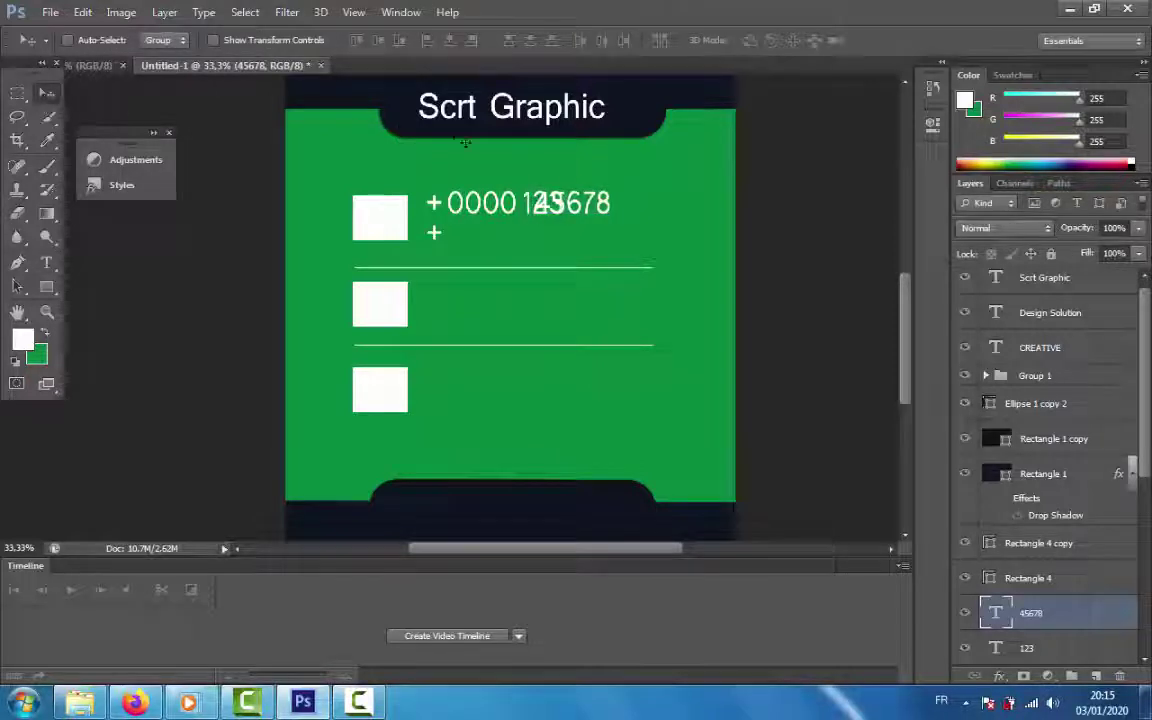
pyautogui.hotkey('shift', 'Right')
pyautogui.hotkey('shift', 'Right')
pyautogui.hotkey('shift', 'Right')
pyautogui.hotkey('shift', 'Right')
pyautogui.hotkey('shift', 'Right')
pyautogui.hotkey('shift', 'Right')
pyautogui.hotkey('shift', 'Right')
pyautogui.hotkey('shift', 'Right')
pyautogui.hotkey('shift', 'Right')
pyautogui.hotkey('shift', 'Right')
pyautogui.hotkey('shift', 'Right')
pyautogui.hotkey('shift', 'Right')
pyautogui.hotkey('shift', 'Right')
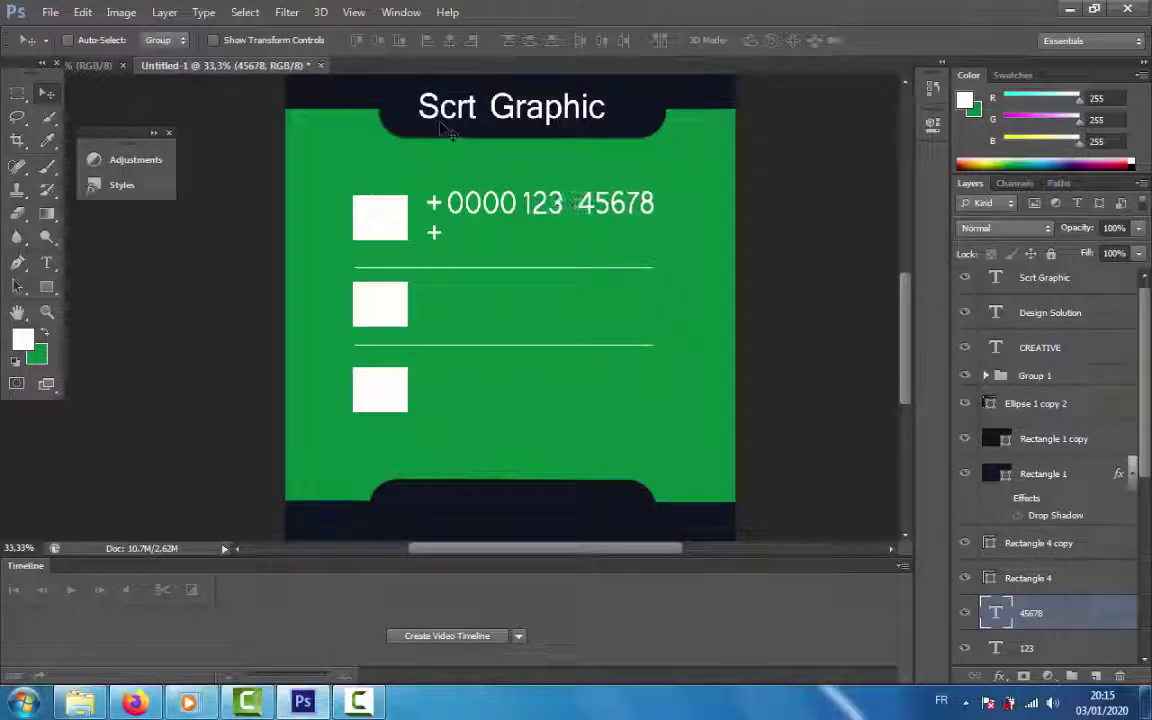
pyautogui.hotkey('shift', 'Left')
pyautogui.hotkey('shift', 'Left')
pyautogui.hotkey('shift', 'Left')
pyautogui.hotkey('shift', 'Left')
pyautogui.hotkey('shift', 'Left')
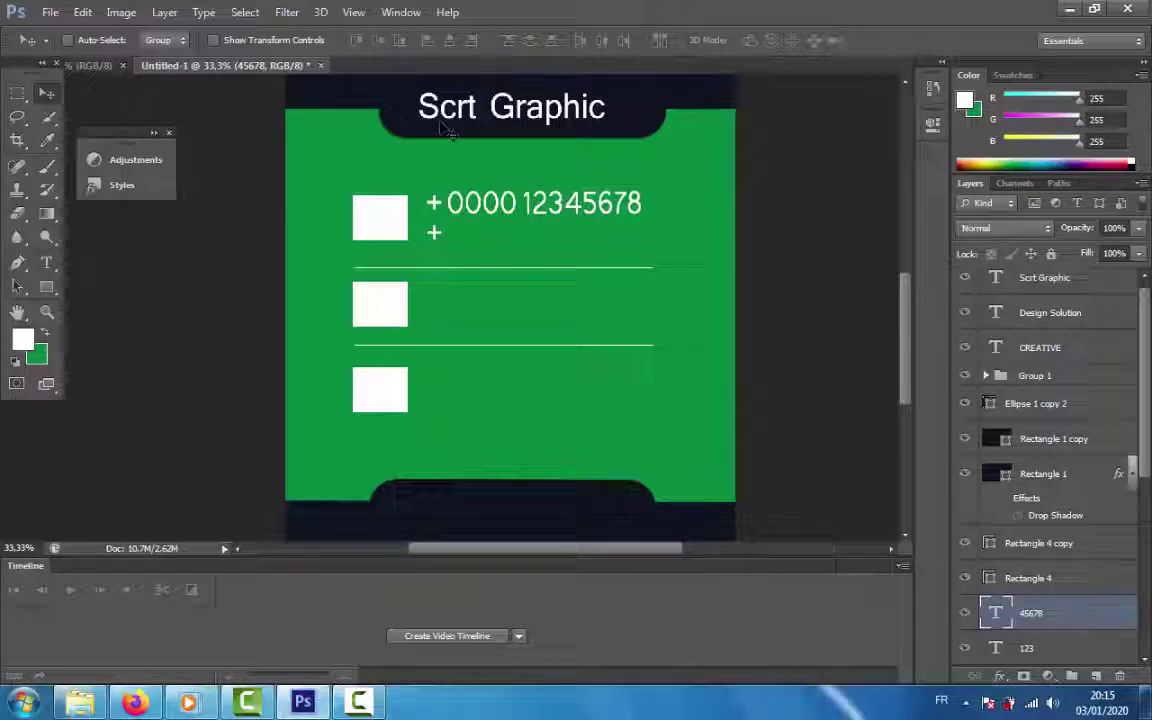
pyautogui.hotkey('shift', 'Right')
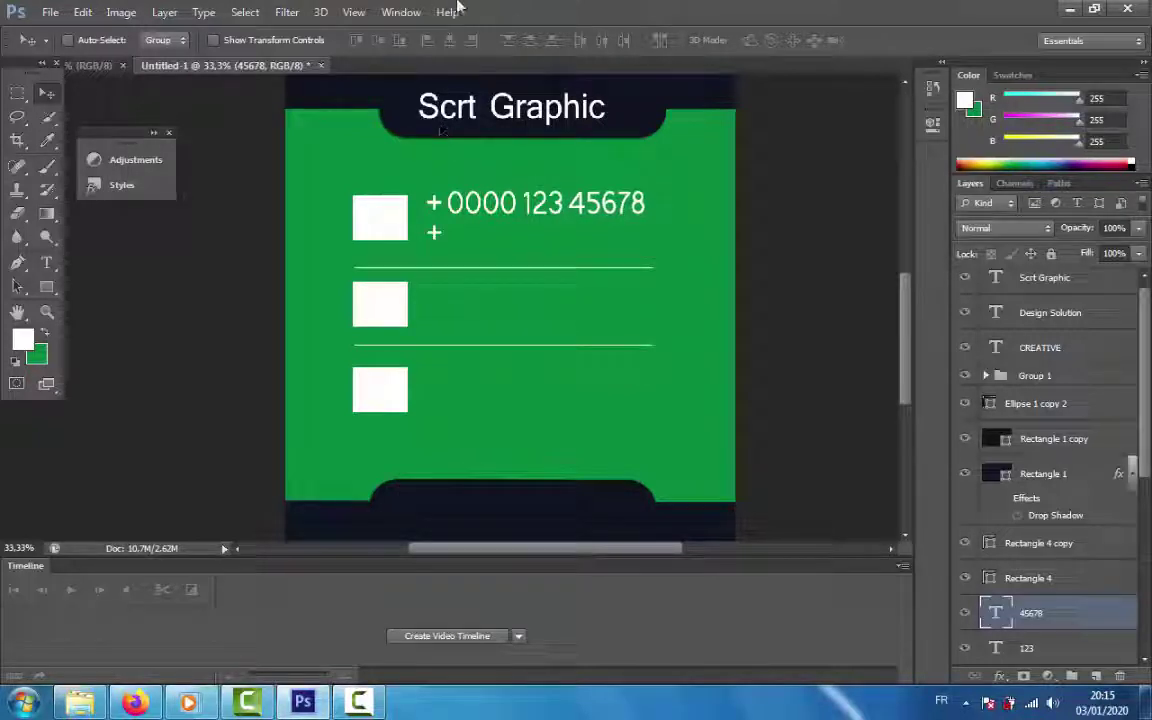
# Reorder the three phone-digit layers and both plus-sign layers so they sit together directly below Rectangle 3 copy 2.
pyautogui.scroll(-1, 1116, 645)
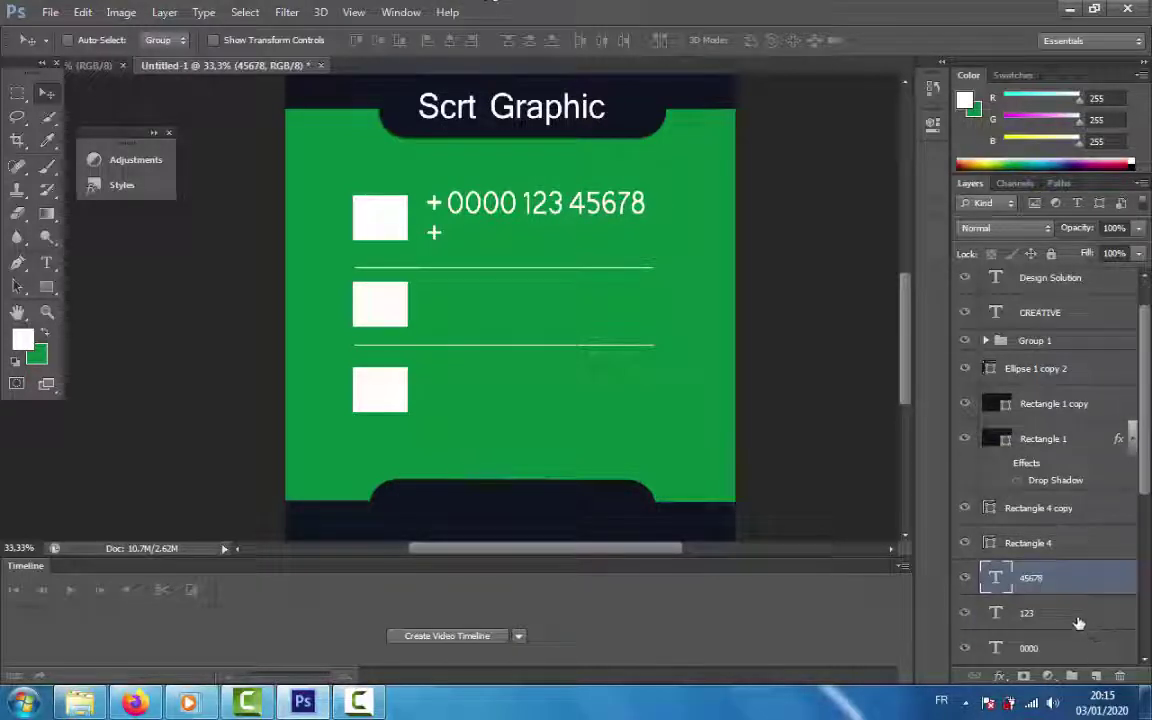
pyautogui.keyDown('shift'); pyautogui.click(1070, 612); pyautogui.keyUp('shift')
pyautogui.keyDown('shift'); pyautogui.click(1065, 648); pyautogui.keyUp('shift')
pyautogui.moveTo(1065, 650)
pyautogui.mouseDown()
pyautogui.moveTo(1073, 680)
pyautogui.moveTo(1066, 653)
pyautogui.mouseUp()
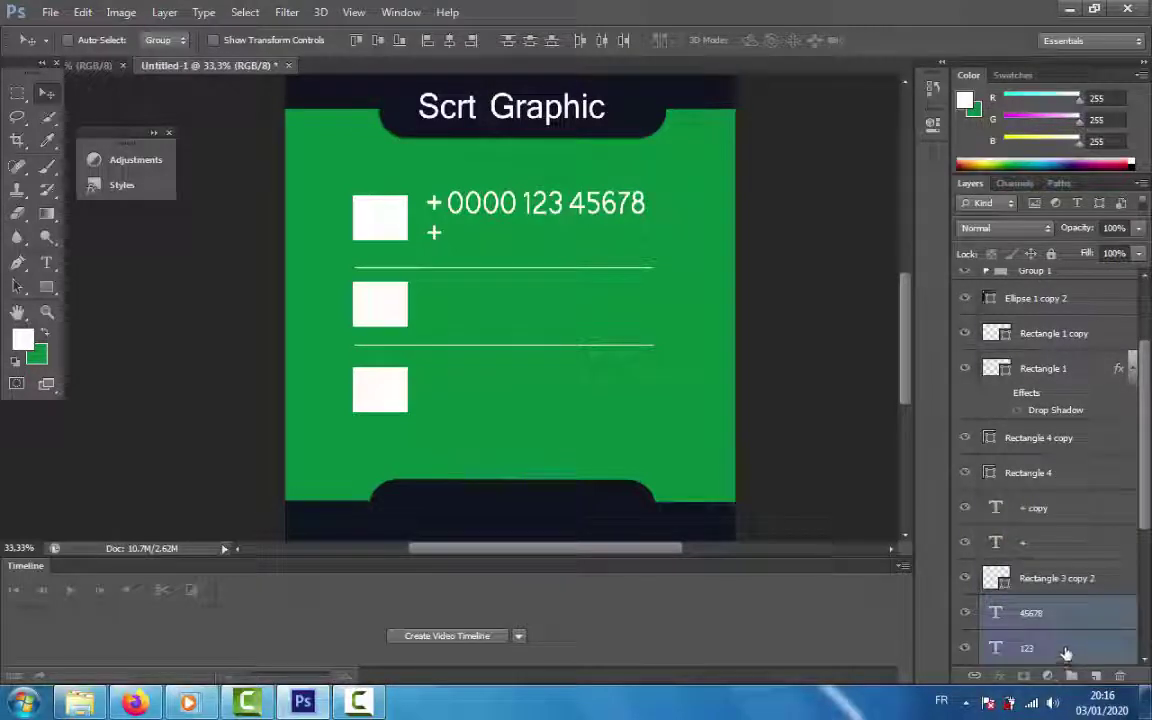
pyautogui.keyDown('ctrl'); pyautogui.click(1025, 548); pyautogui.keyUp('ctrl')
pyautogui.keyDown('ctrl'); pyautogui.click(1031, 527); pyautogui.keyUp('ctrl')
pyautogui.moveTo(1031, 527); pyautogui.dragTo(1051, 648)
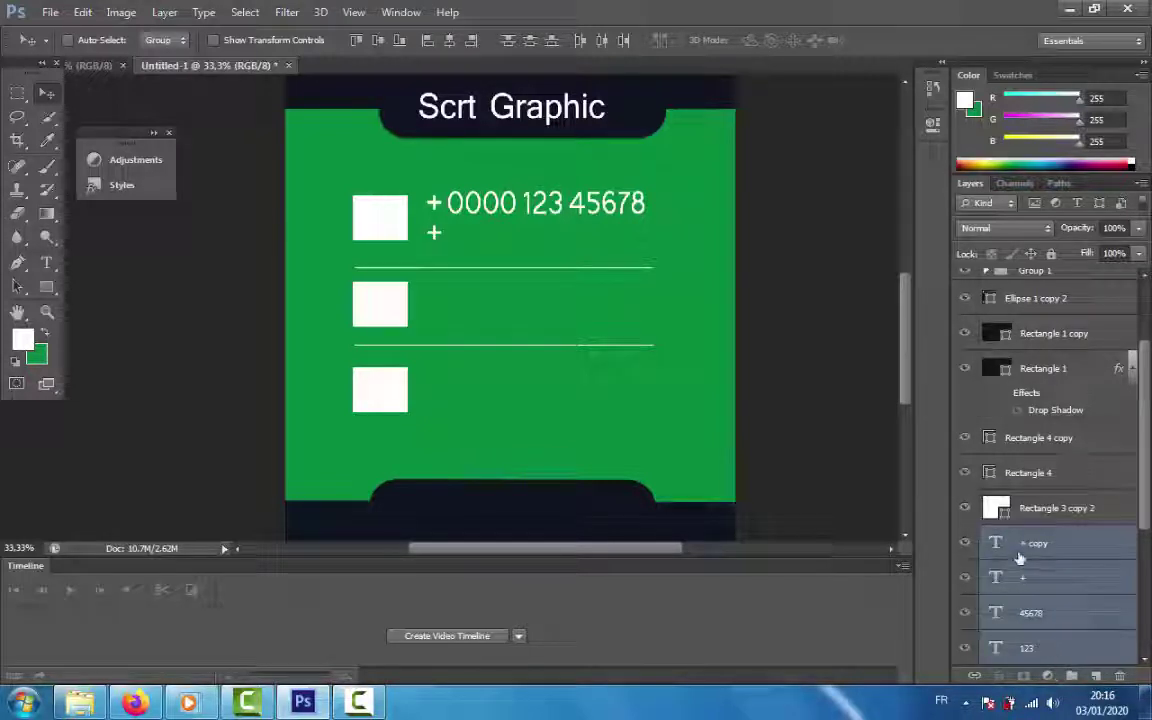
# Group the five phone-number text layers and move the group slightly left, closer to the first white block.
pyautogui.scroll(-1, 1021, 559)
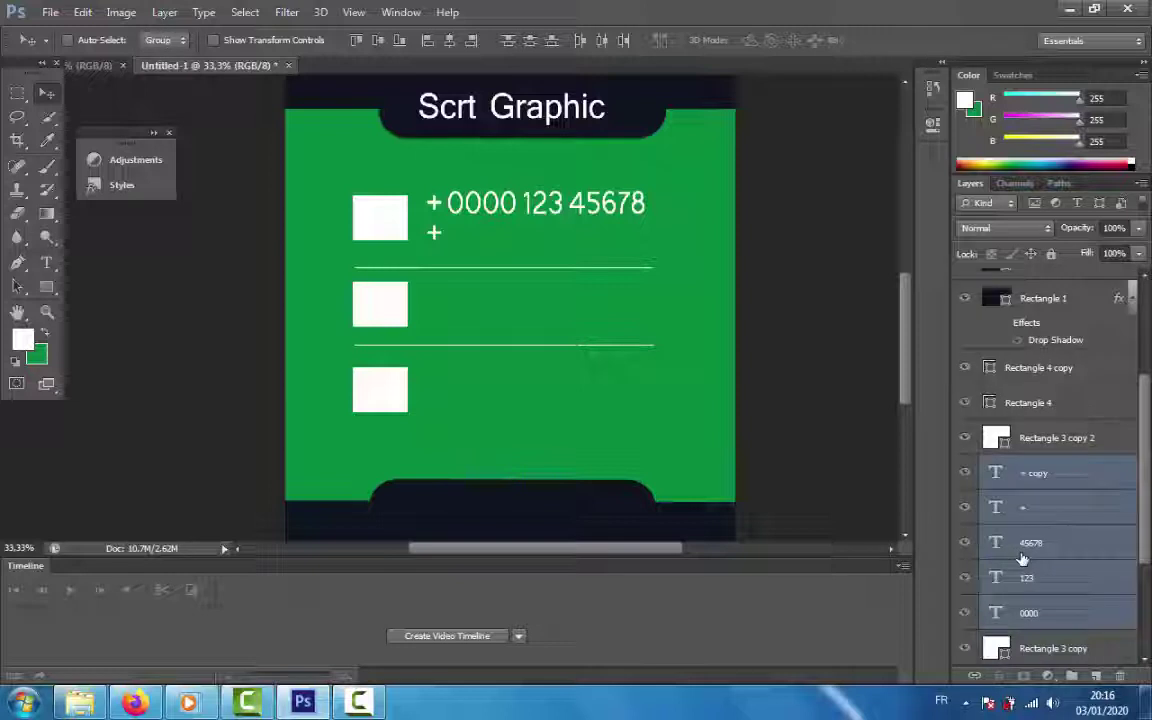
pyautogui.scroll(1, 1085, 556)
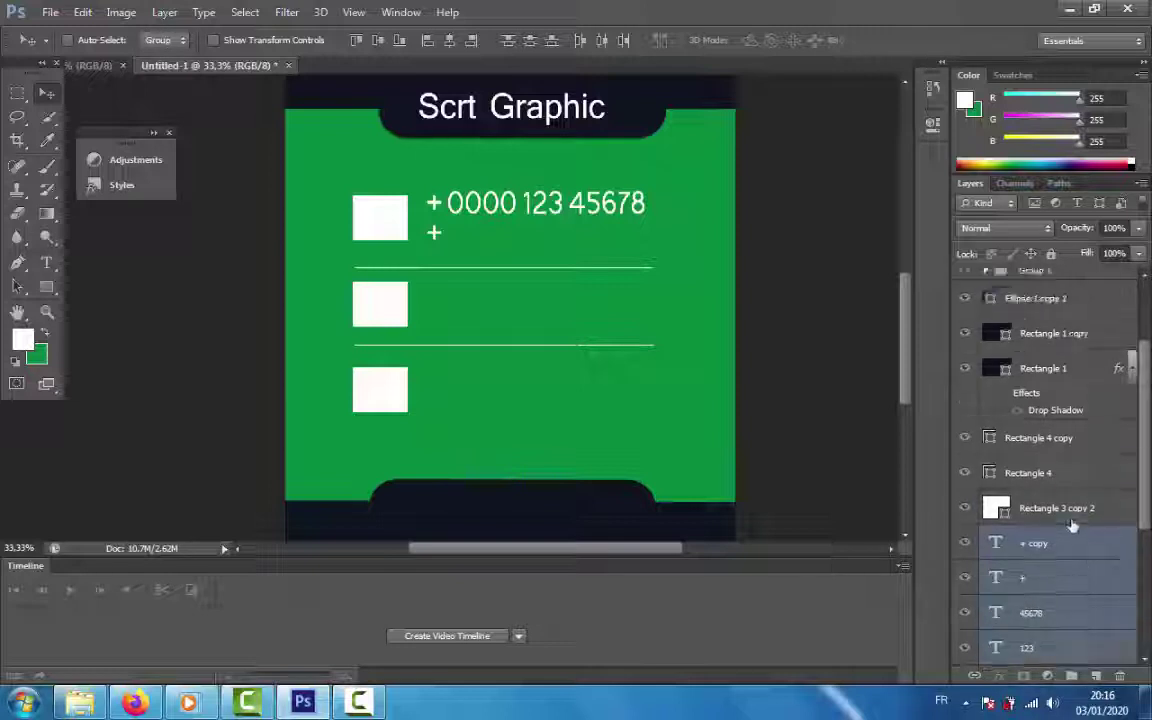
pyautogui.scroll(-3, 1073, 552)
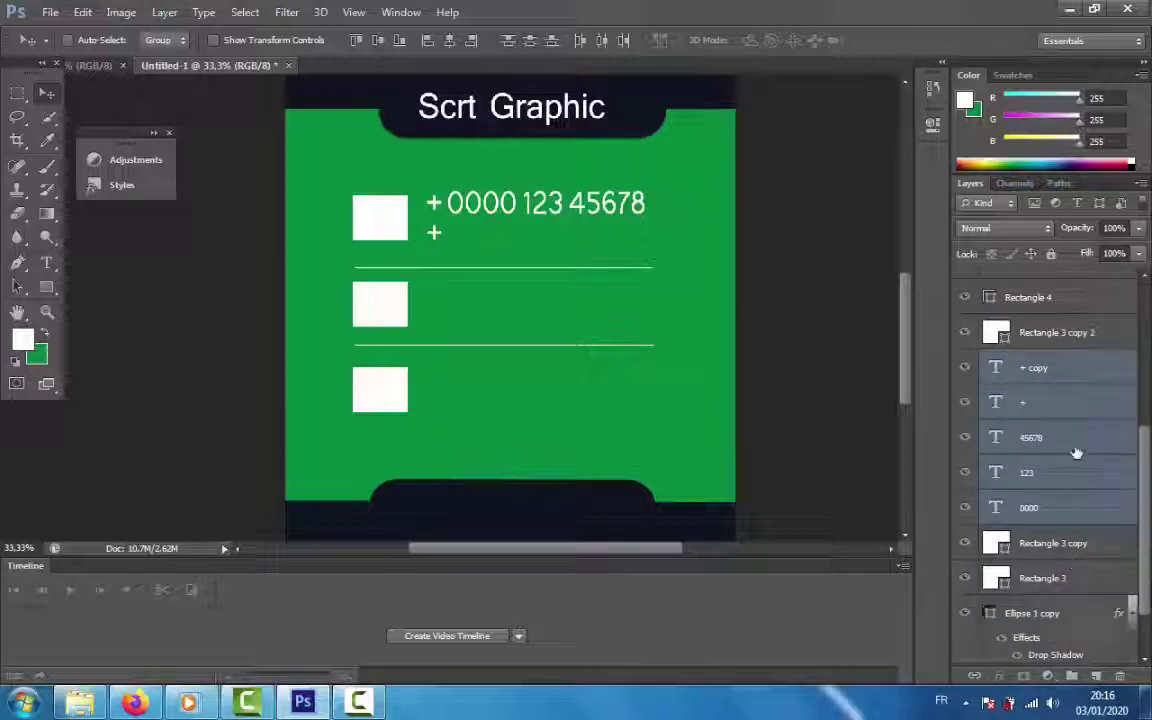
pyautogui.moveTo(1098, 425); pyautogui.dragTo(1075, 675)
pyautogui.moveTo(550, 205); pyautogui.dragTo(543, 205)
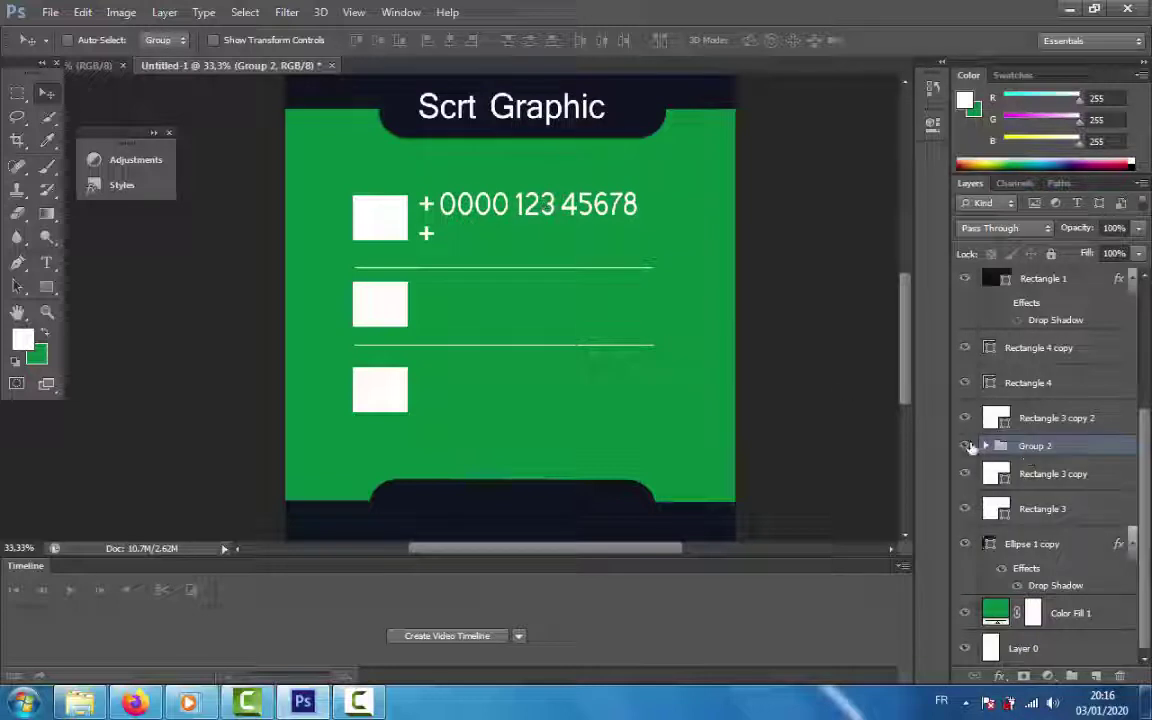
# Duplicate the three phone-digit text layers inside the phone-number group.
pyautogui.click(987, 446)
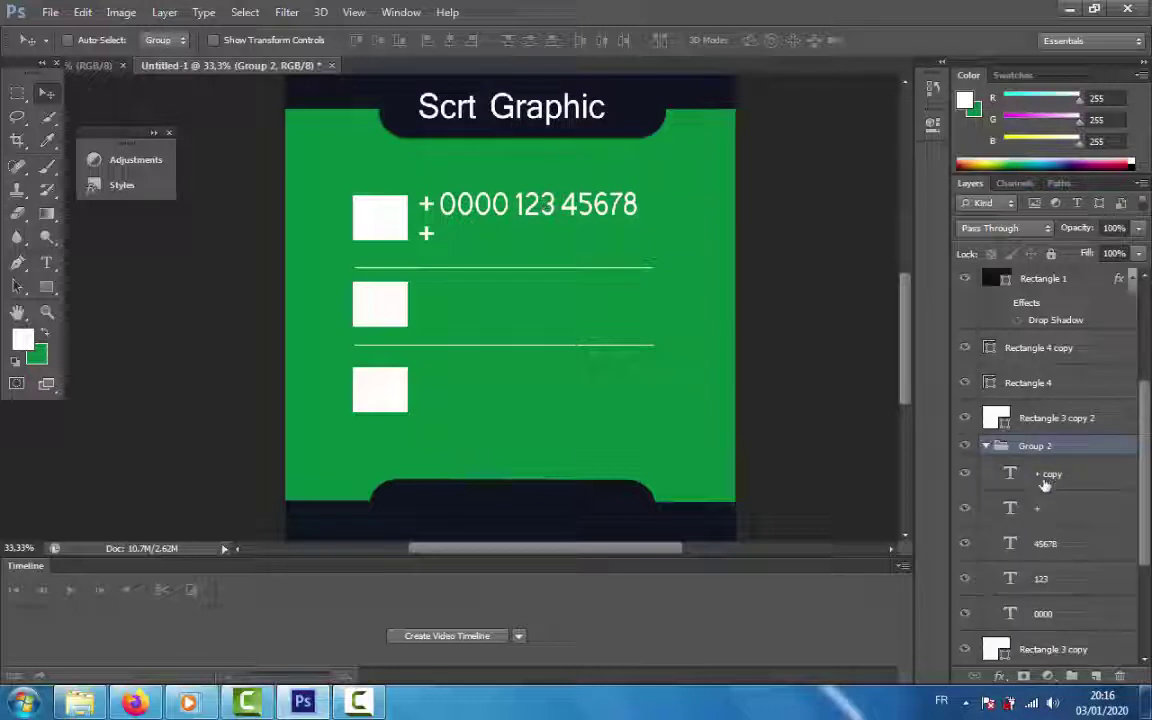
pyautogui.click(1046, 546)
pyautogui.keyDown('shift'); pyautogui.click(1050, 580); pyautogui.keyUp('shift')
pyautogui.keyDown('shift'); pyautogui.click(1041, 613); pyautogui.keyUp('shift')
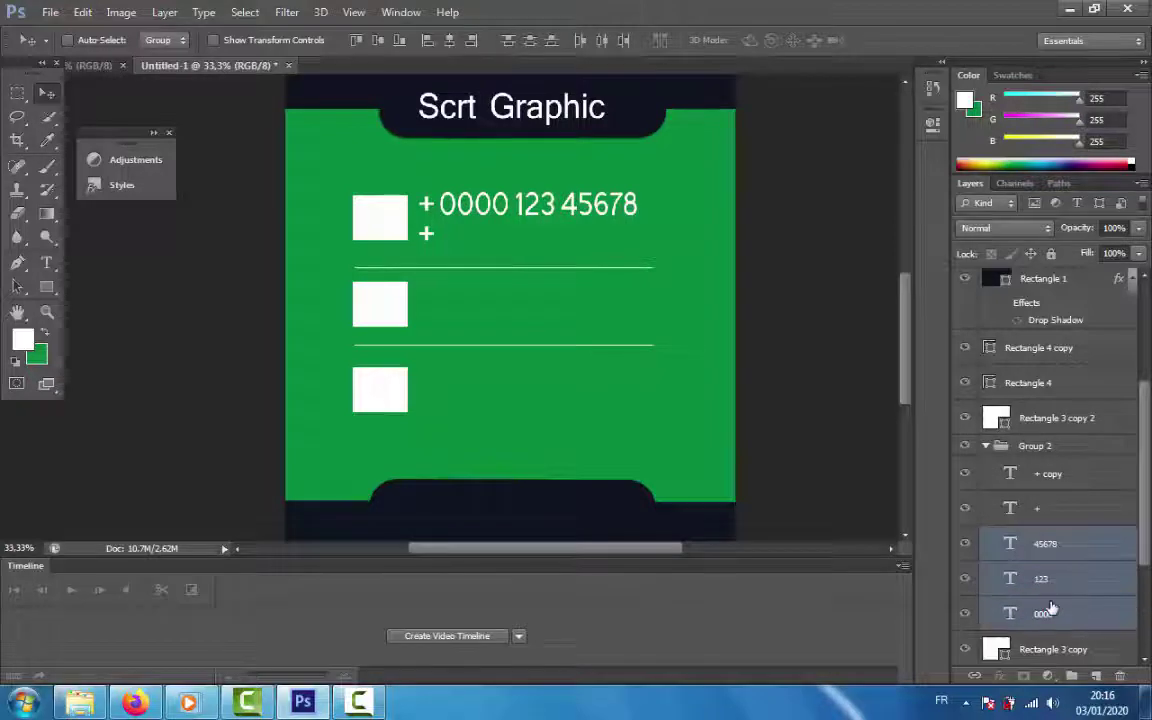
pyautogui.rightClick(1041, 613)
pyautogui.click(824, 38)
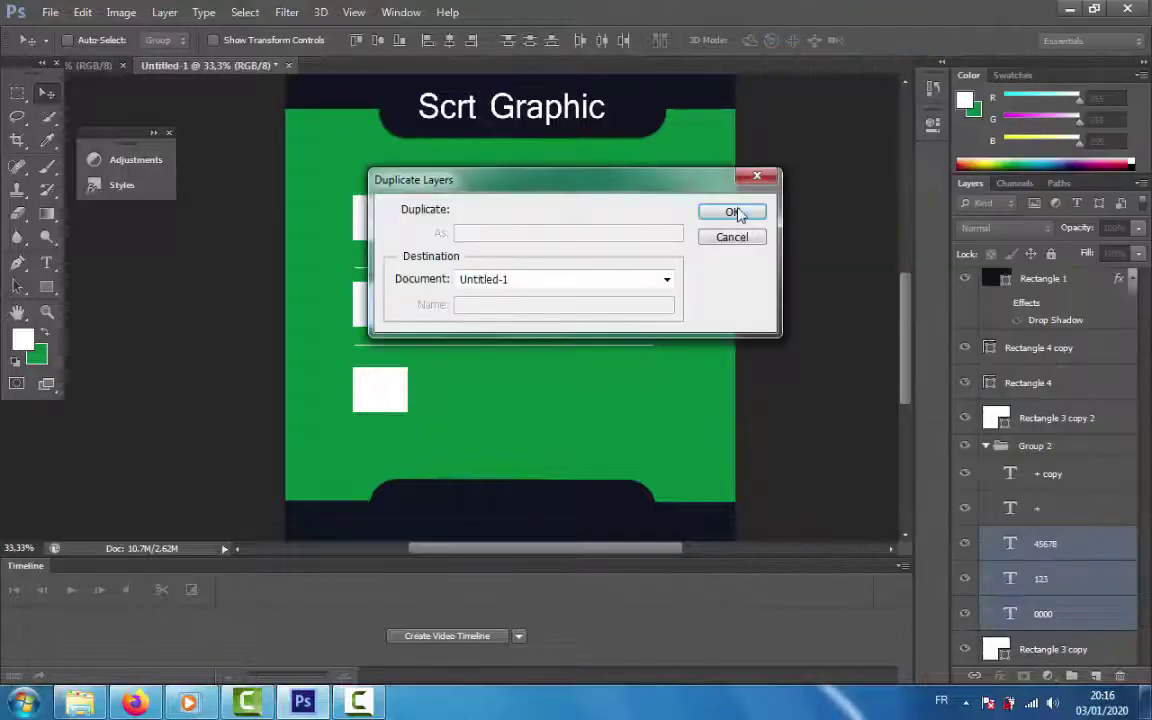
pyautogui.click(738, 213)
# Move the duplicated digit texts straight down until they line up with the second plus sign.
pyautogui.hotkey('shift', 'Down')
pyautogui.hotkey('shift', 'Down')
pyautogui.hotkey('shift', 'Down')
pyautogui.hotkey('shift', 'Down')
pyautogui.hotkey('shift', 'Down')
pyautogui.hotkey('shift', 'Down')
pyautogui.hotkey('shift', 'Down')
pyautogui.hotkey('shift', 'Down')
pyautogui.hotkey('shift', 'Down')
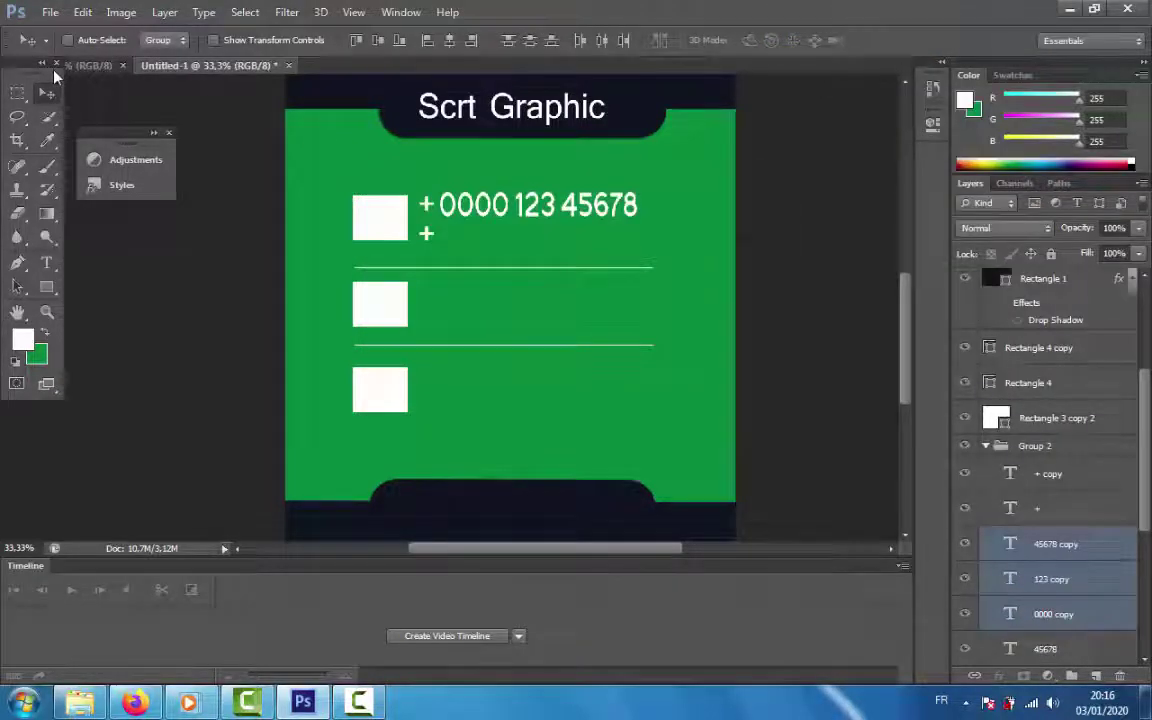
pyautogui.press('Down')
pyautogui.press('Down')
pyautogui.press('Down')
pyautogui.press('Down')
pyautogui.press('Down')
pyautogui.press('Down')
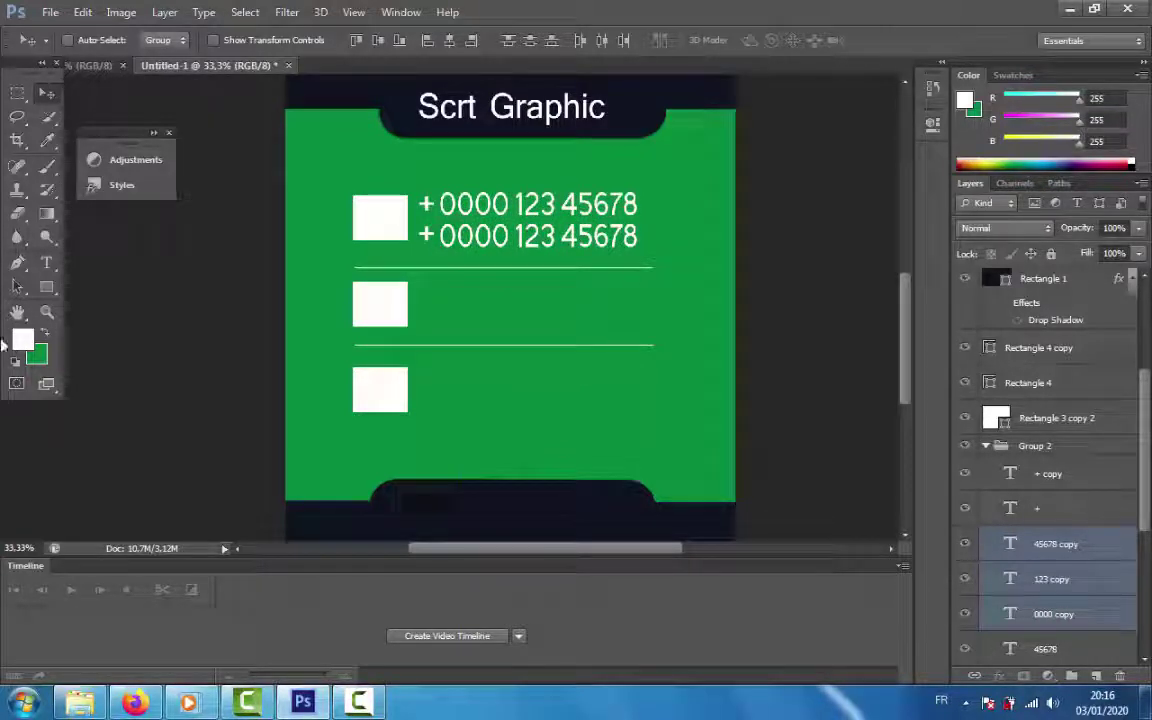
# Add the white text "urwebsitename.com" in the second contact row, between the two divider lines.
pyautogui.click(46, 262)
pyautogui.click(543, 314)
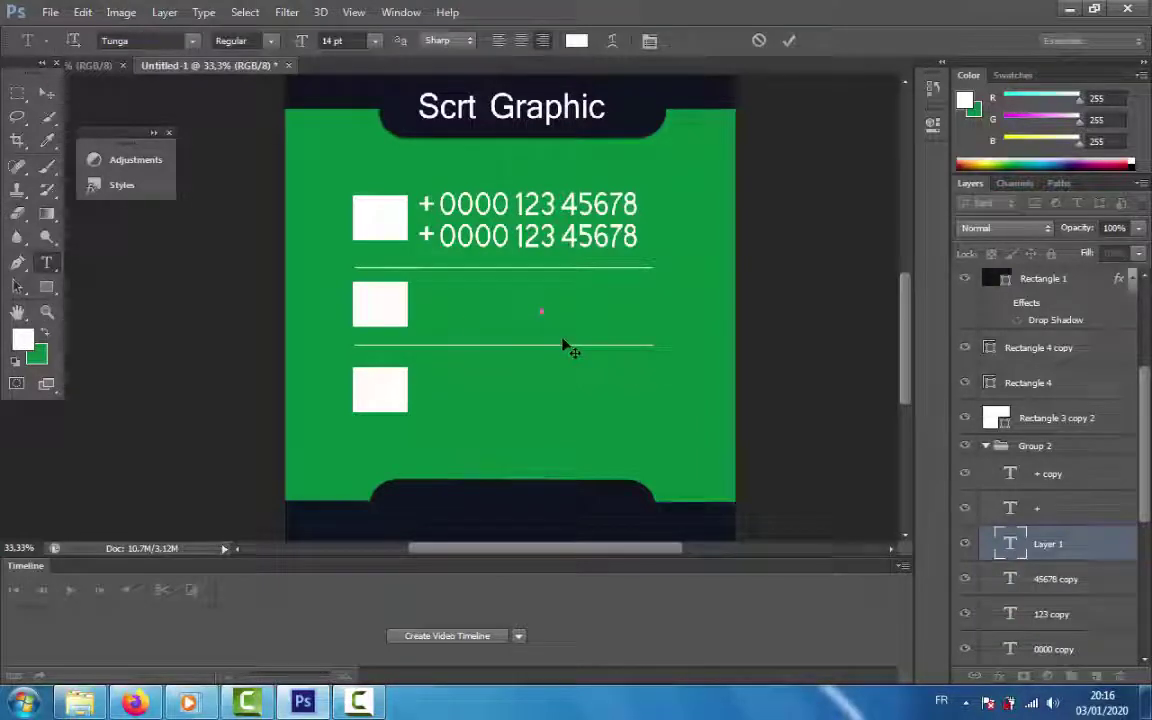
pyautogui.write('ur')
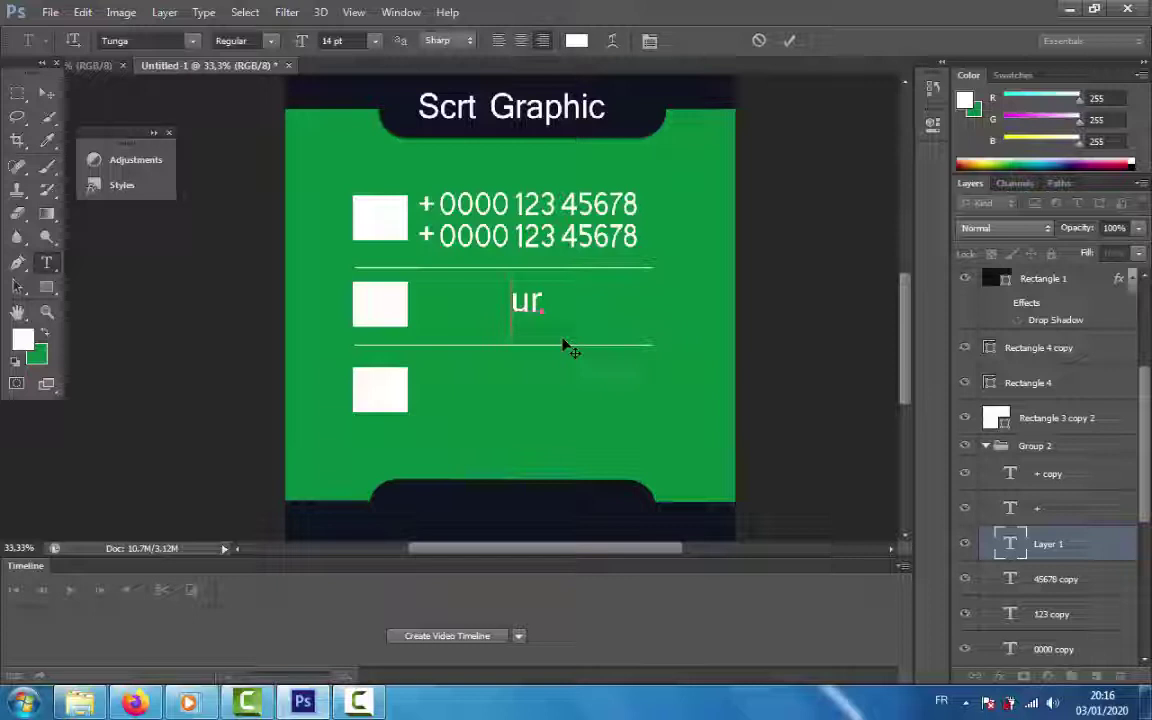
pyautogui.write('websir')
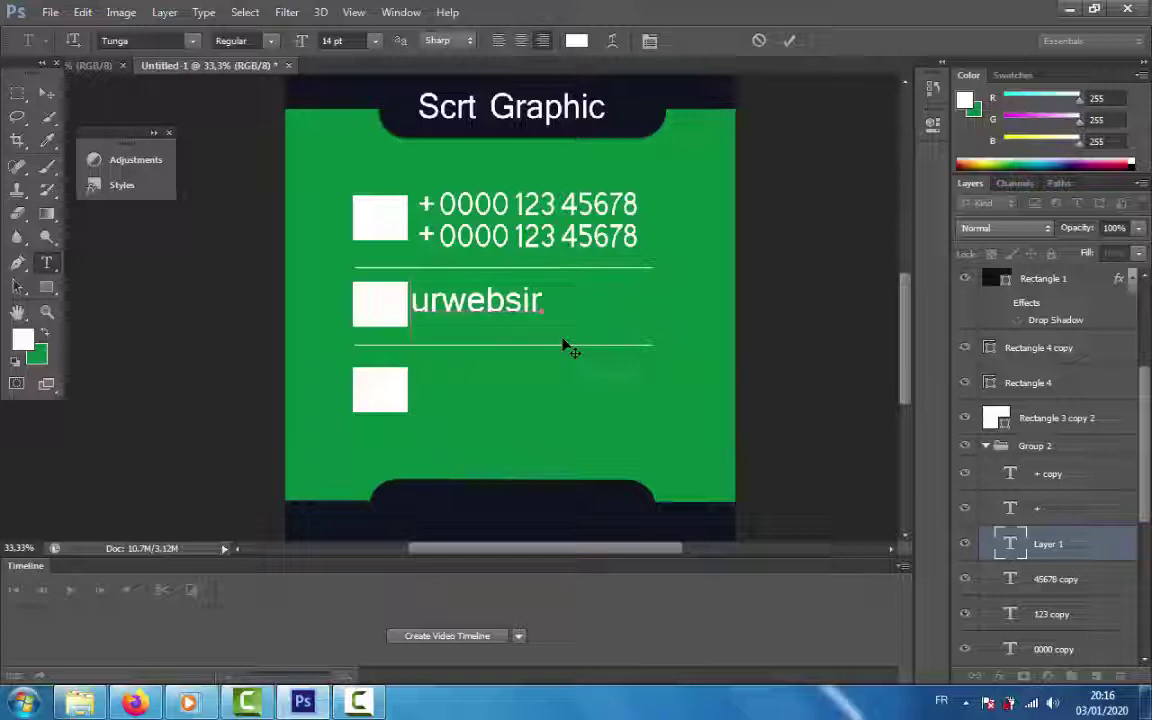
pyautogui.press('BackSpace')
pyautogui.write('te')
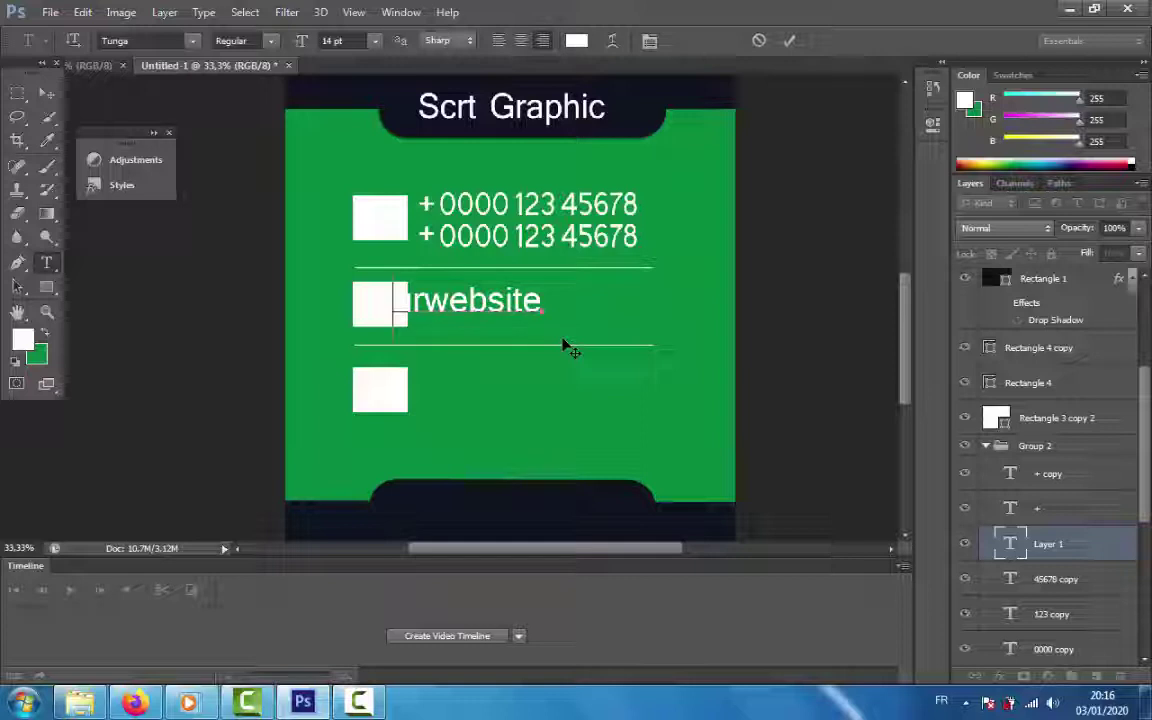
pyautogui.write('name')
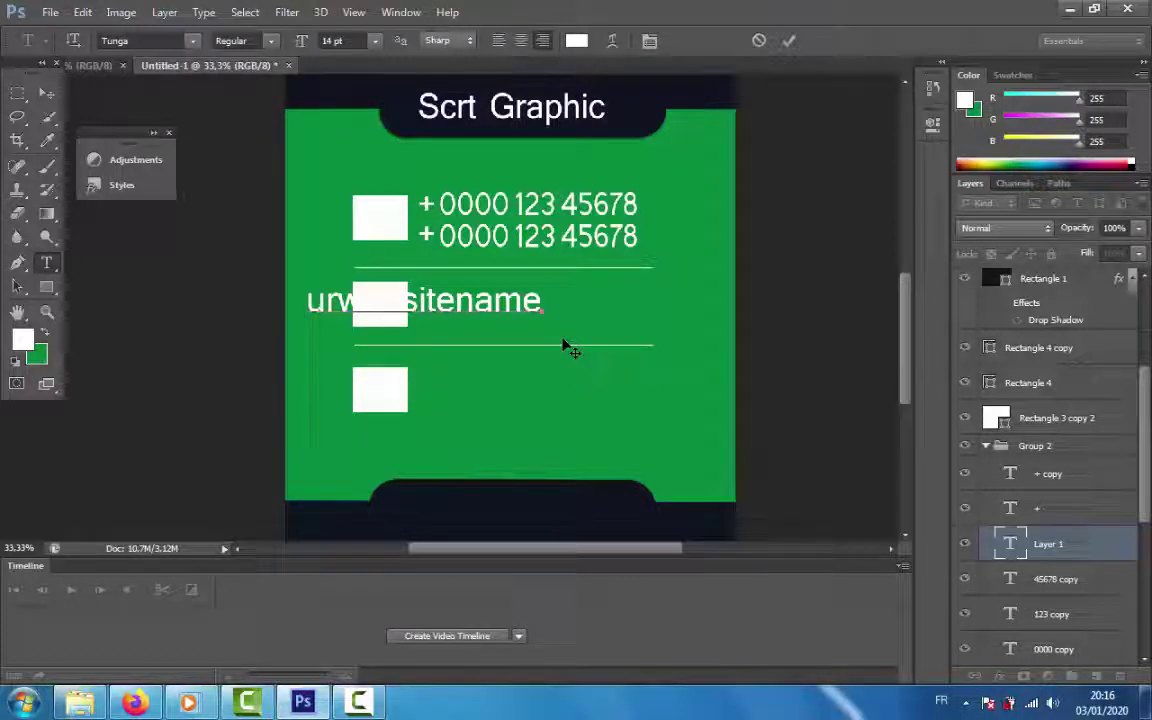
pyautogui.write('.com')
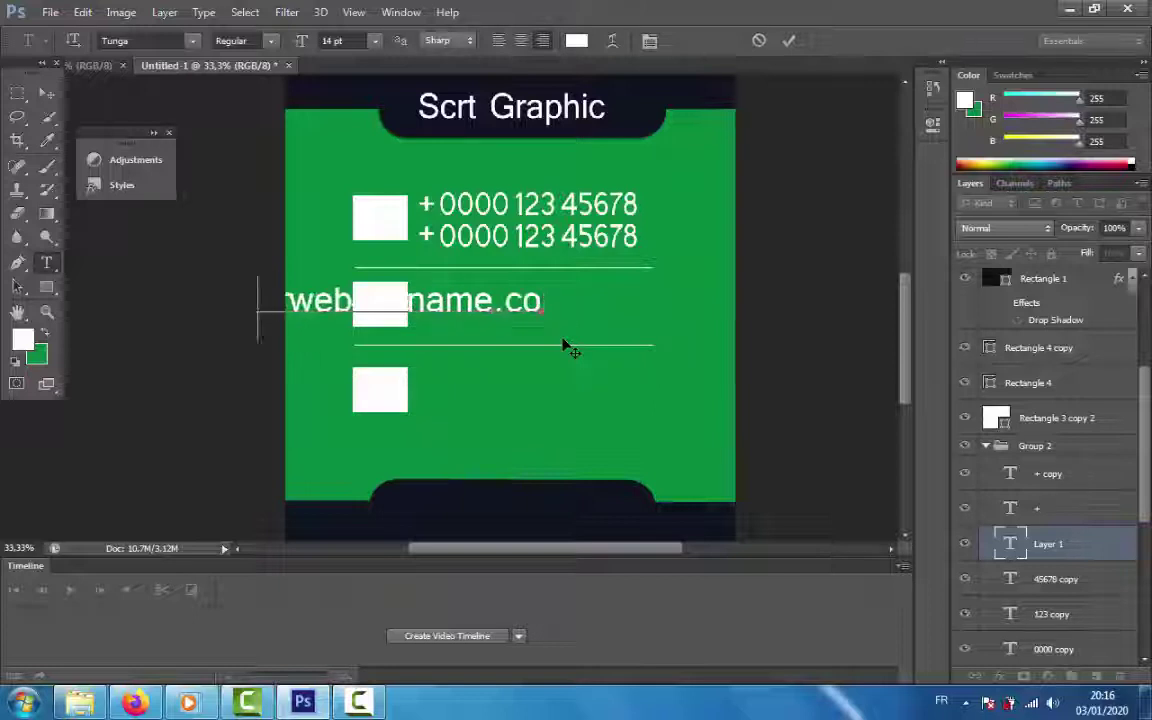
# Move the website text beside the second white block and scale it down to about 11.93 pt.
pyautogui.click(82, 12)
pyautogui.click(200, 340)
pyautogui.moveTo(452, 321); pyautogui.dragTo(627, 317)
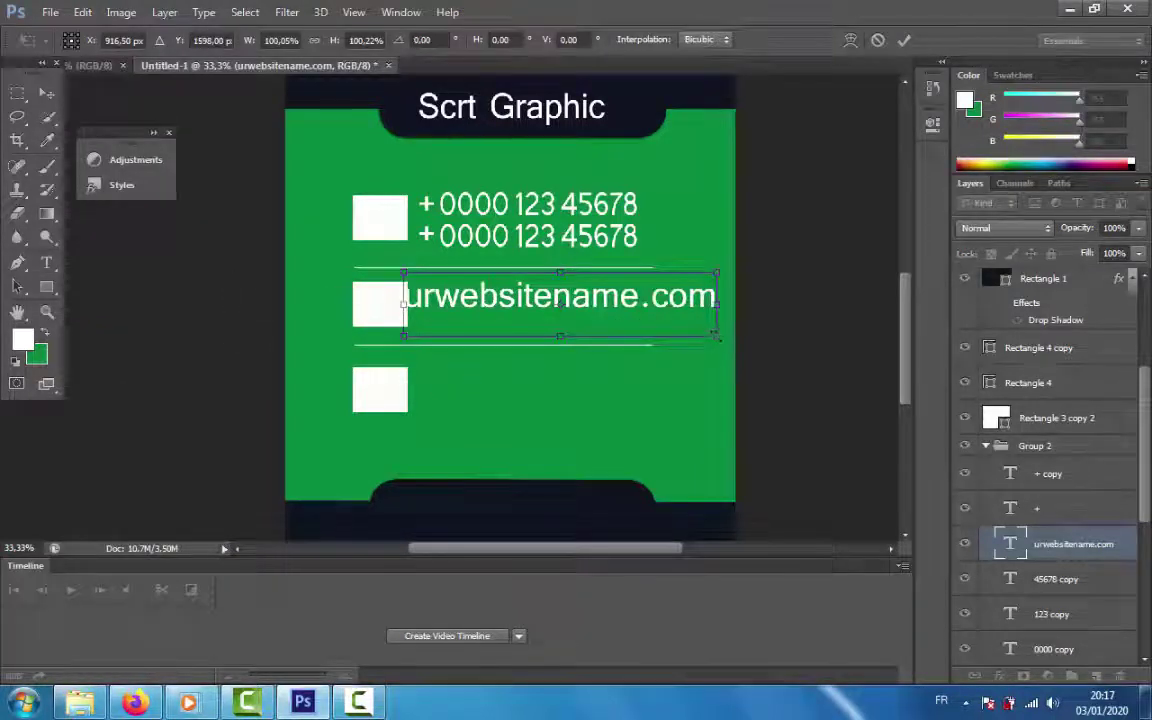
pyautogui.moveTo(719, 336); pyautogui.dragTo(640, 315)
pyautogui.press('Return')
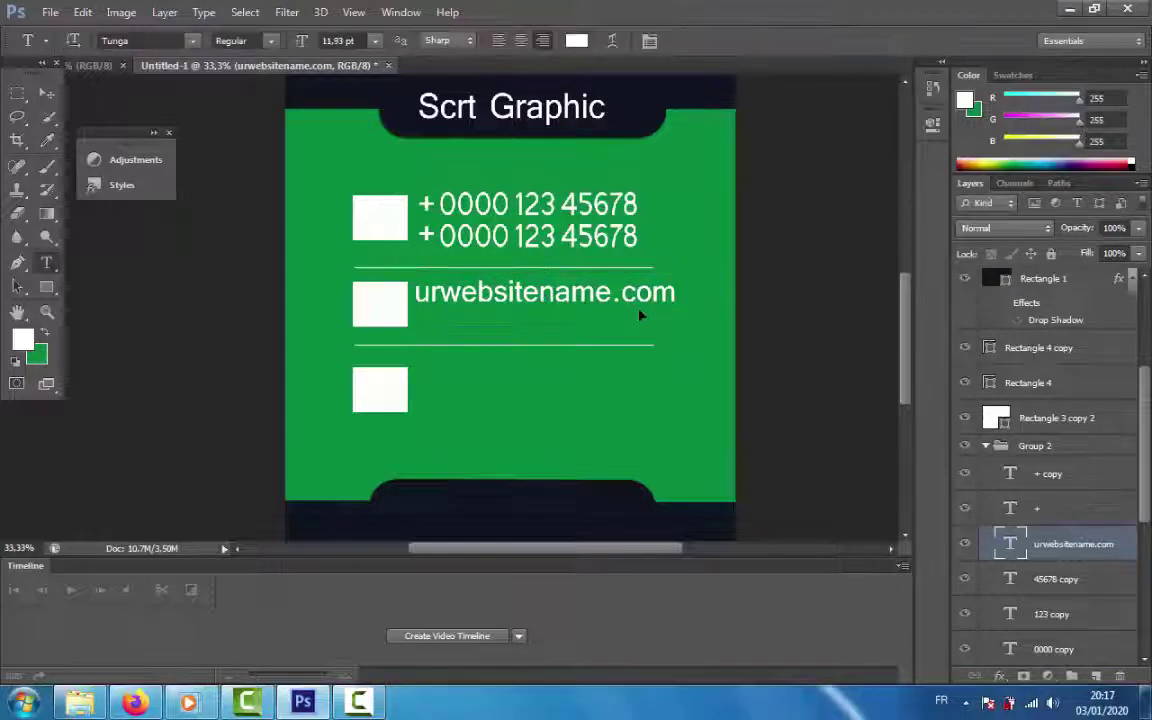
# Duplicate the website text and move the copy straight down so it sits directly beneath the original.
pyautogui.hotkey('ctrl', 'j')
pyautogui.press('v')
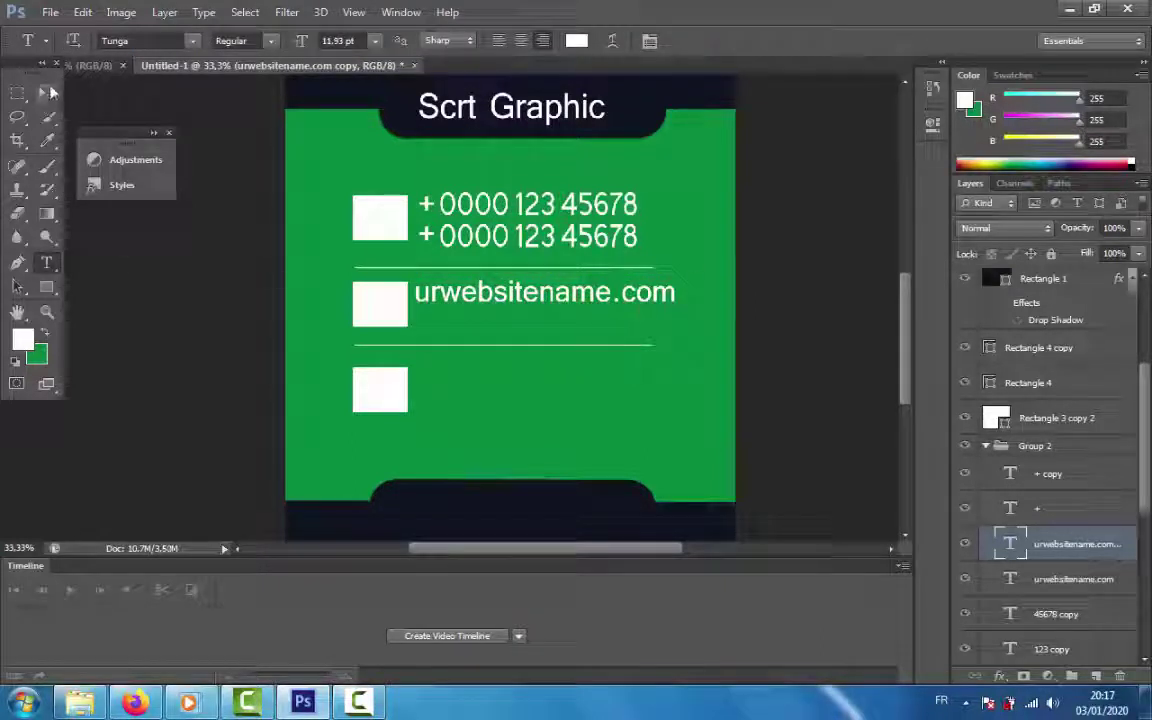
pyautogui.hotkey('shift', 'Down')
pyautogui.hotkey('shift', 'Down')
pyautogui.hotkey('shift', 'Down')
pyautogui.hotkey('shift', 'Down')
pyautogui.hotkey('shift', 'Down')
pyautogui.hotkey('shift', 'Down')
pyautogui.hotkey('shift', 'Down')
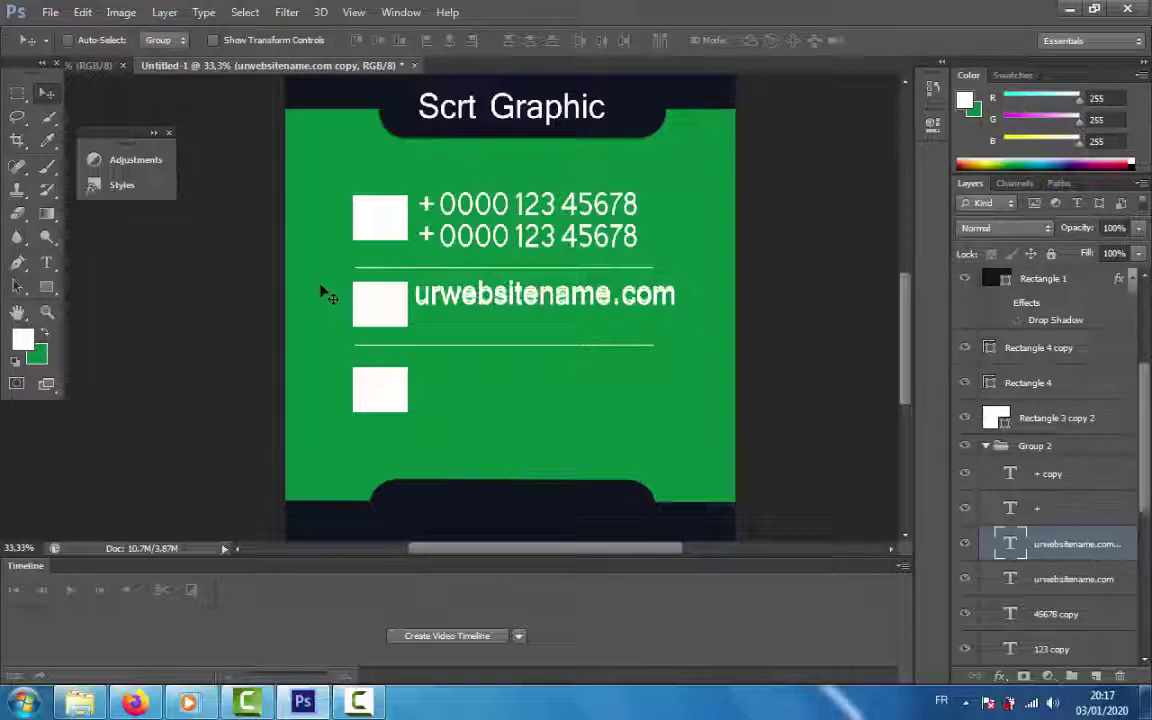
pyautogui.hotkey('shift', 'Down')
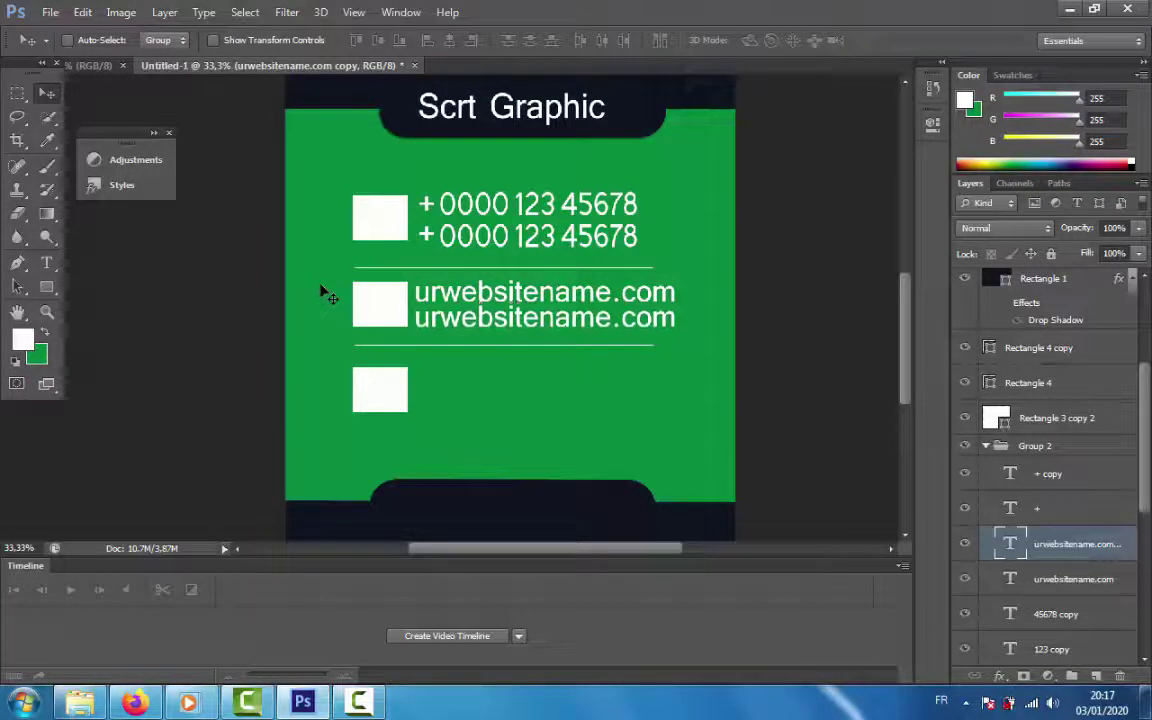
# Replace the content of the duplicated website text with the contact's e-mail address.
pyautogui.click(46, 262)
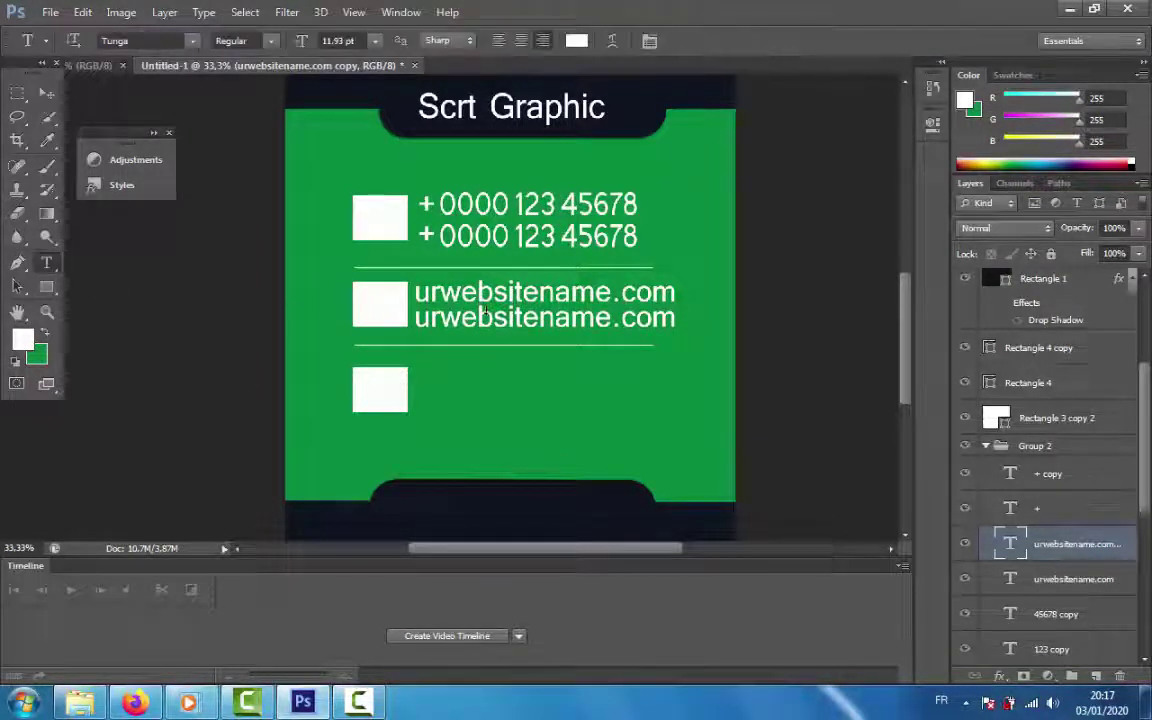
pyautogui.tripleClick(505, 320)
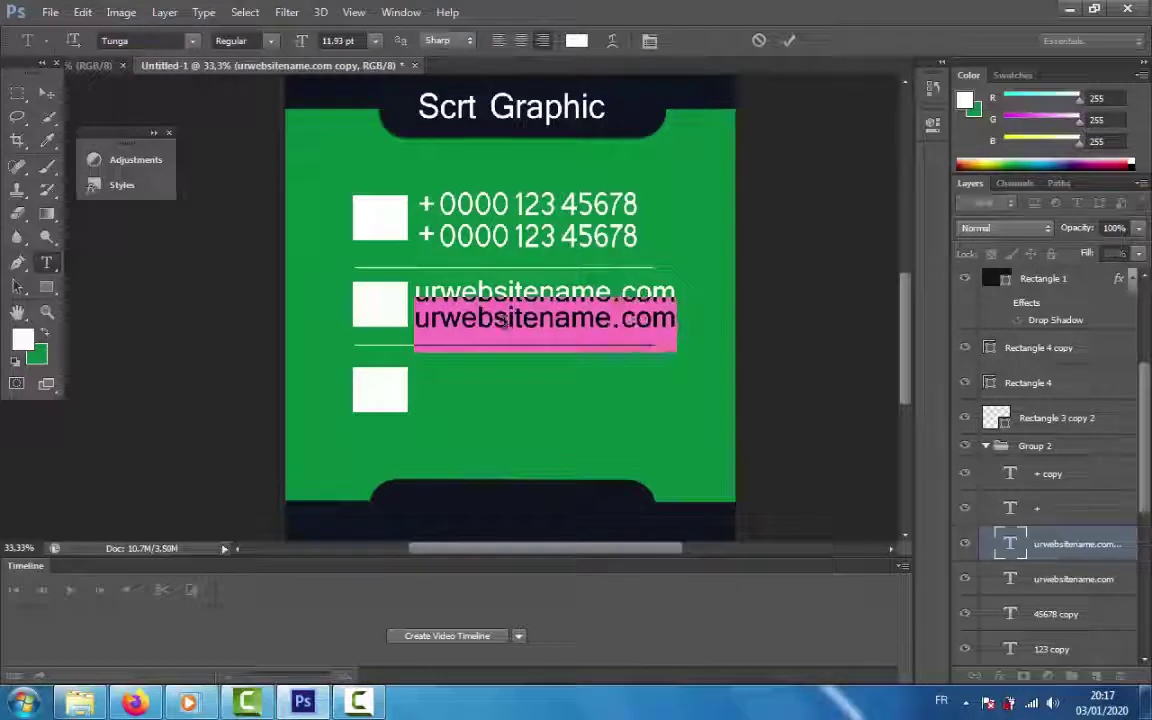
pyautogui.write('urna')
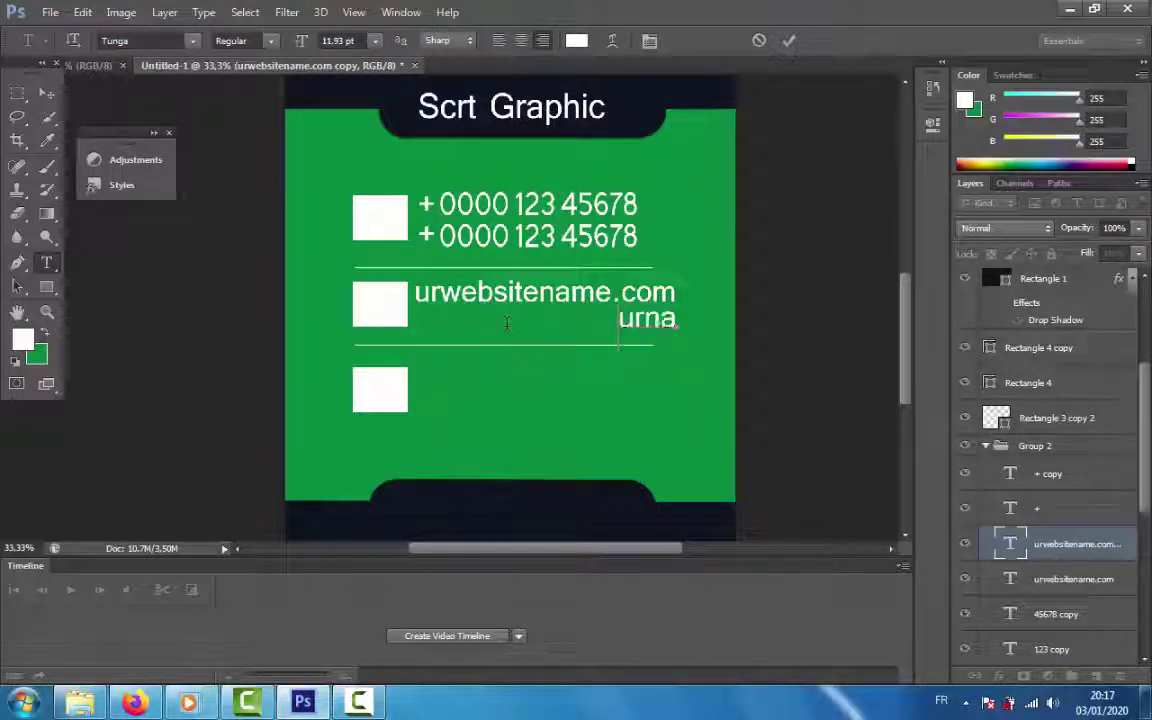
pyautogui.write('mne')
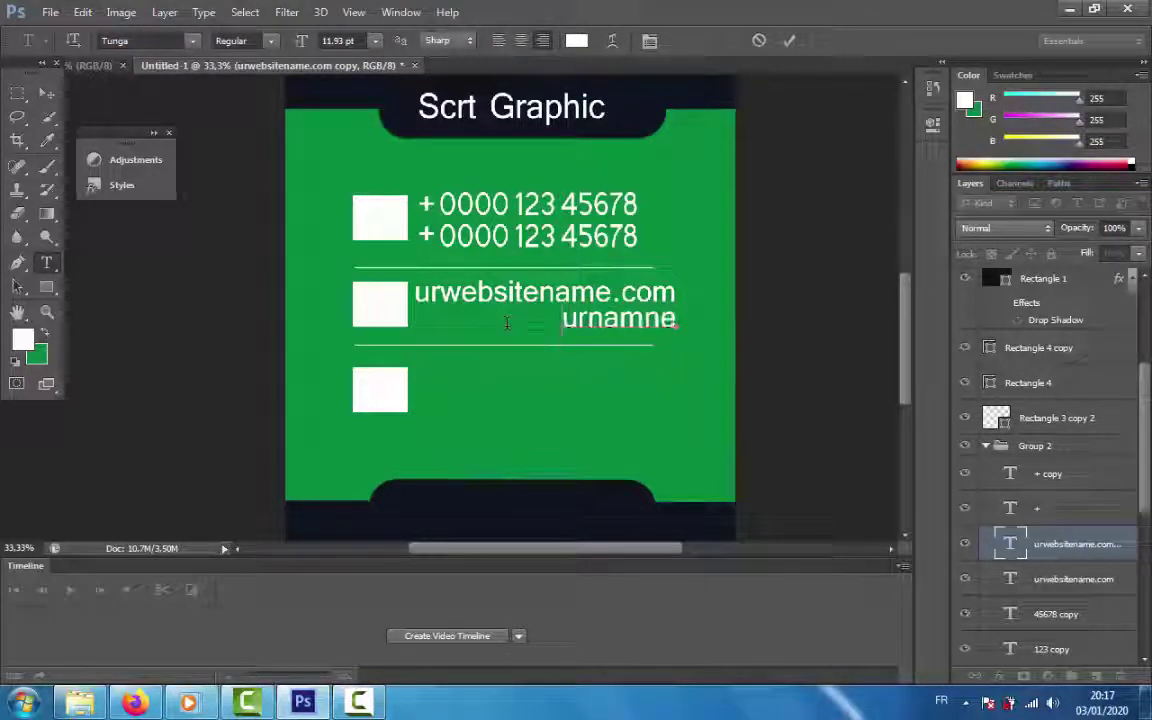
pyautogui.press('BackSpace')
pyautogui.press('BackSpace')
pyautogui.write('e')
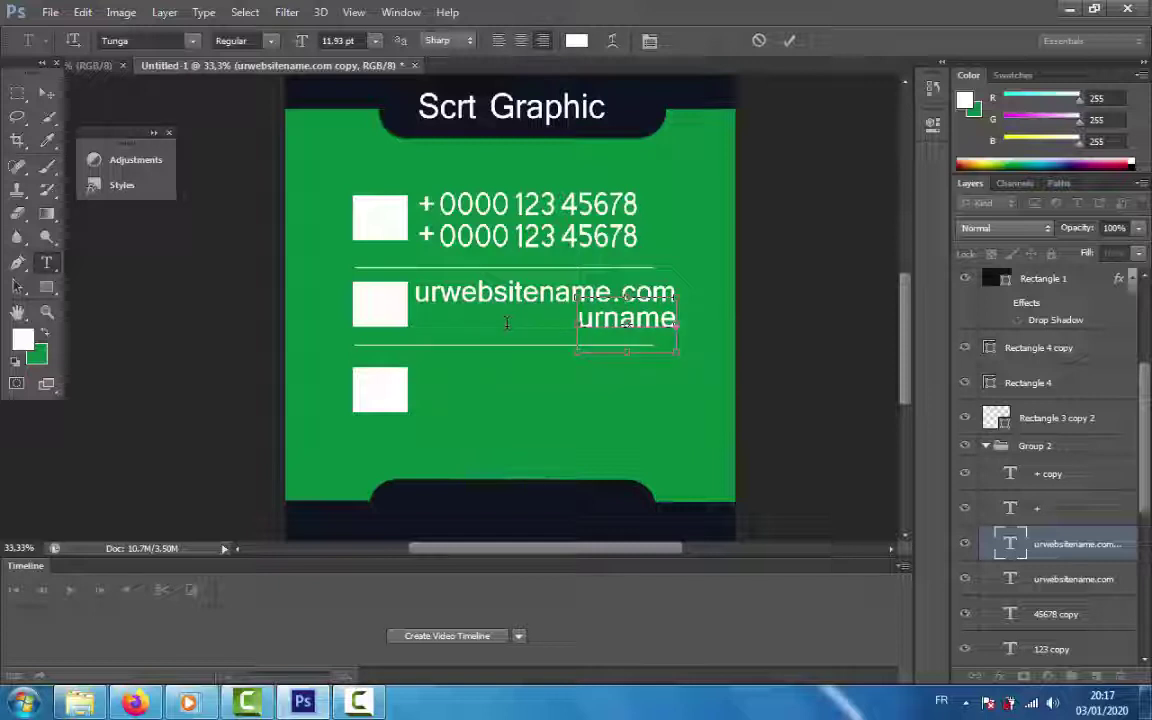
pyautogui.write('@e')
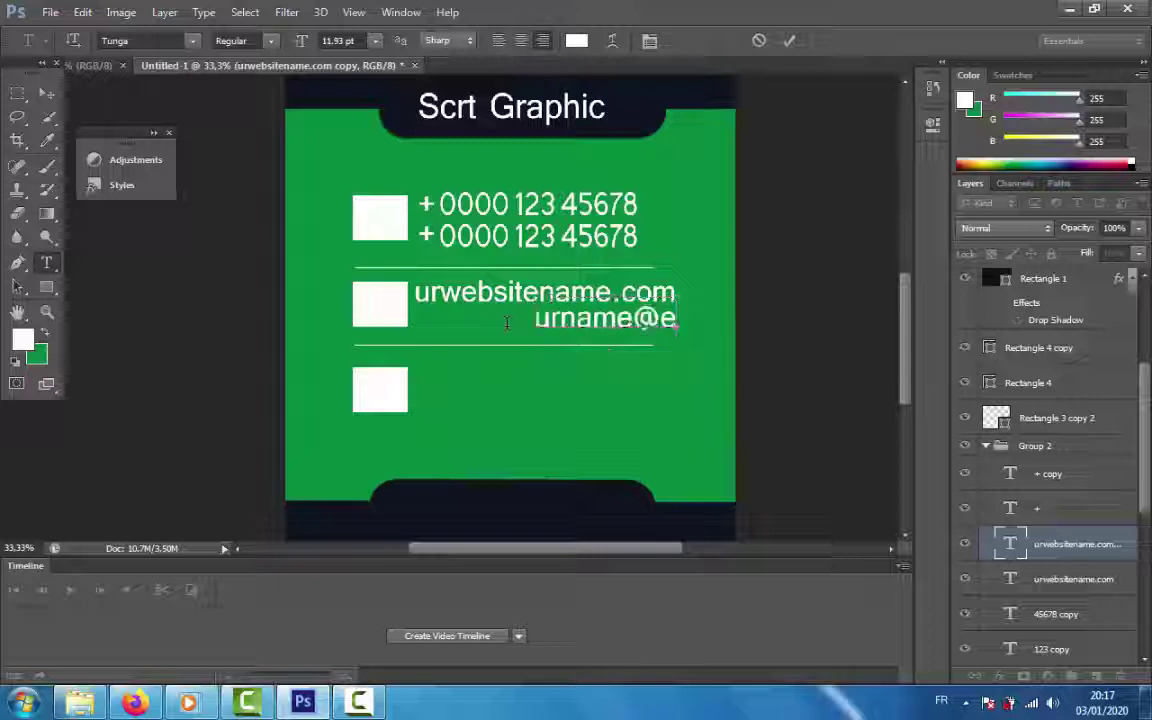
pyautogui.write('mail')
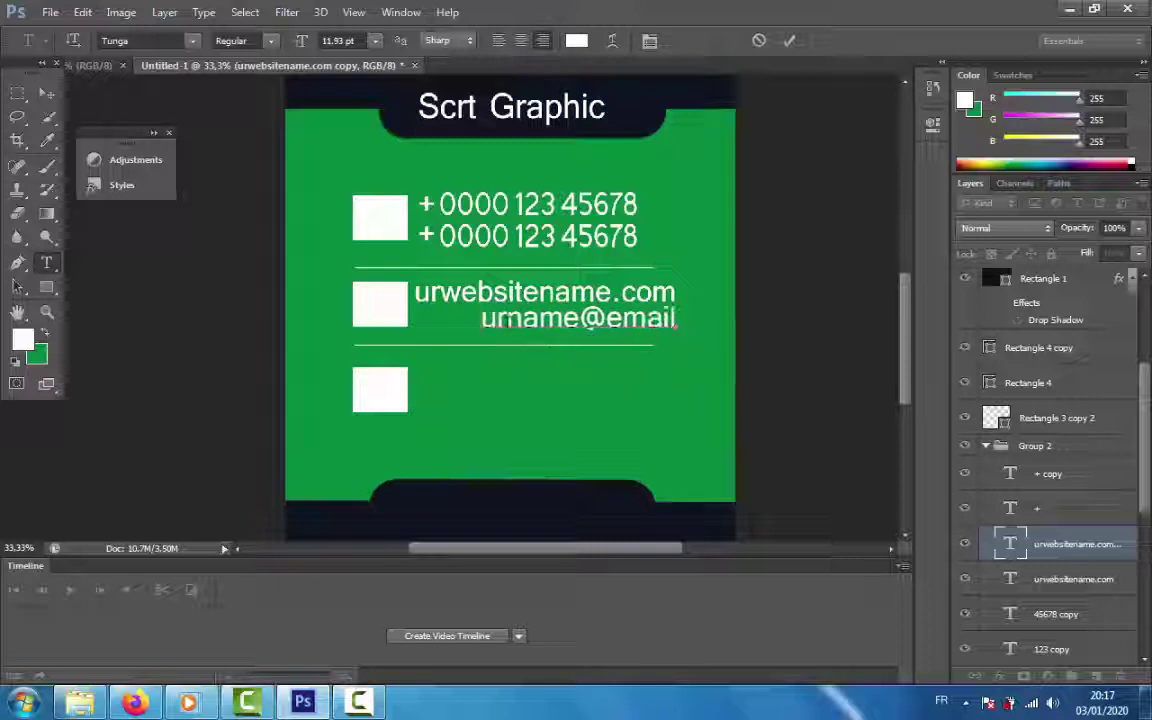
pyautogui.write('.com')
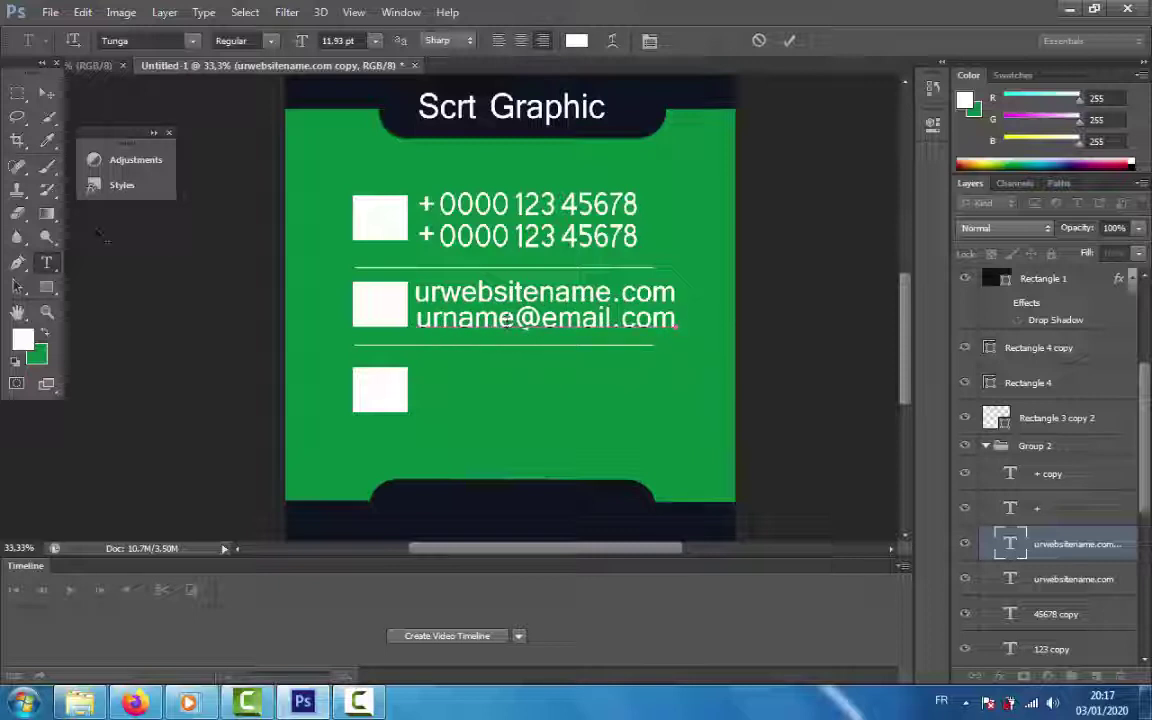
pyautogui.click(52, 92)
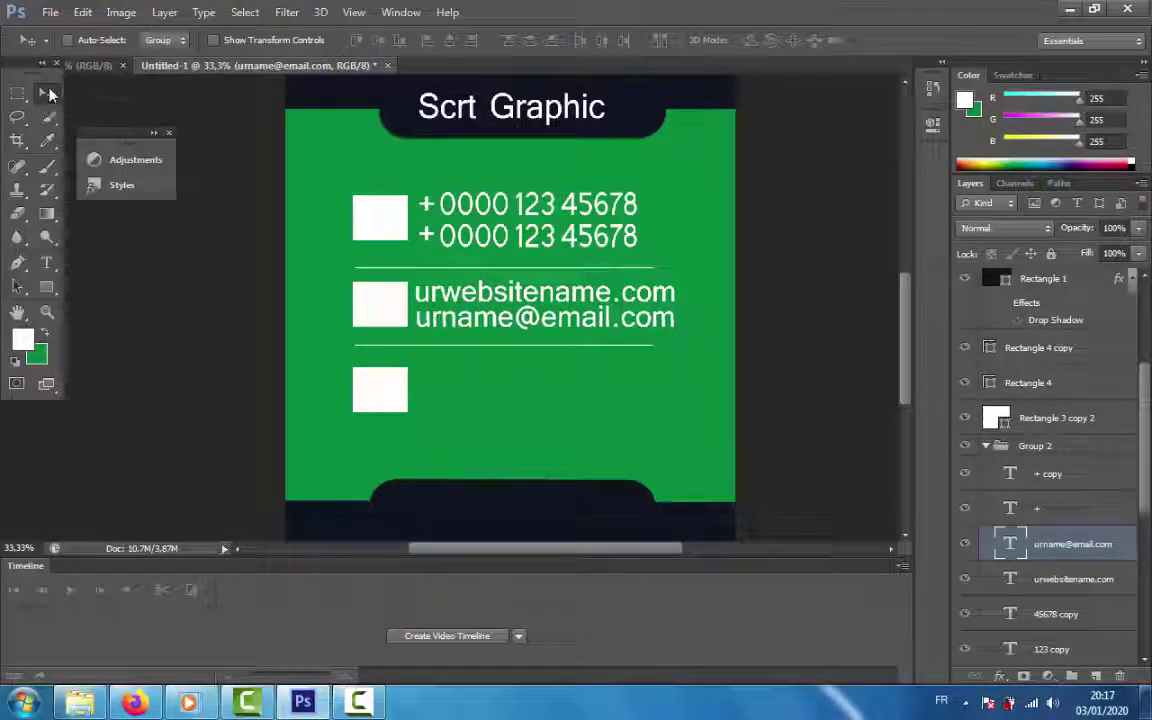
# Add the white text "Your Street Adress Here" in the third contact row, below the second divider line.
pyautogui.click(46, 262)
pyautogui.click(508, 405)
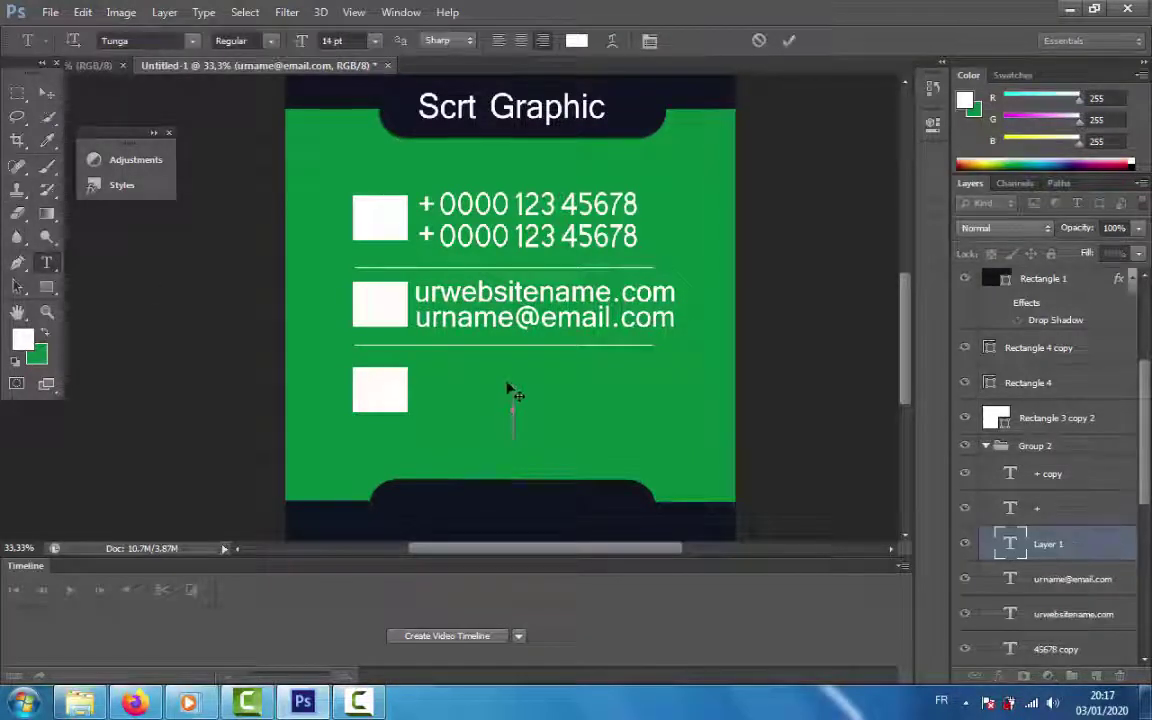
pyautogui.write('You')
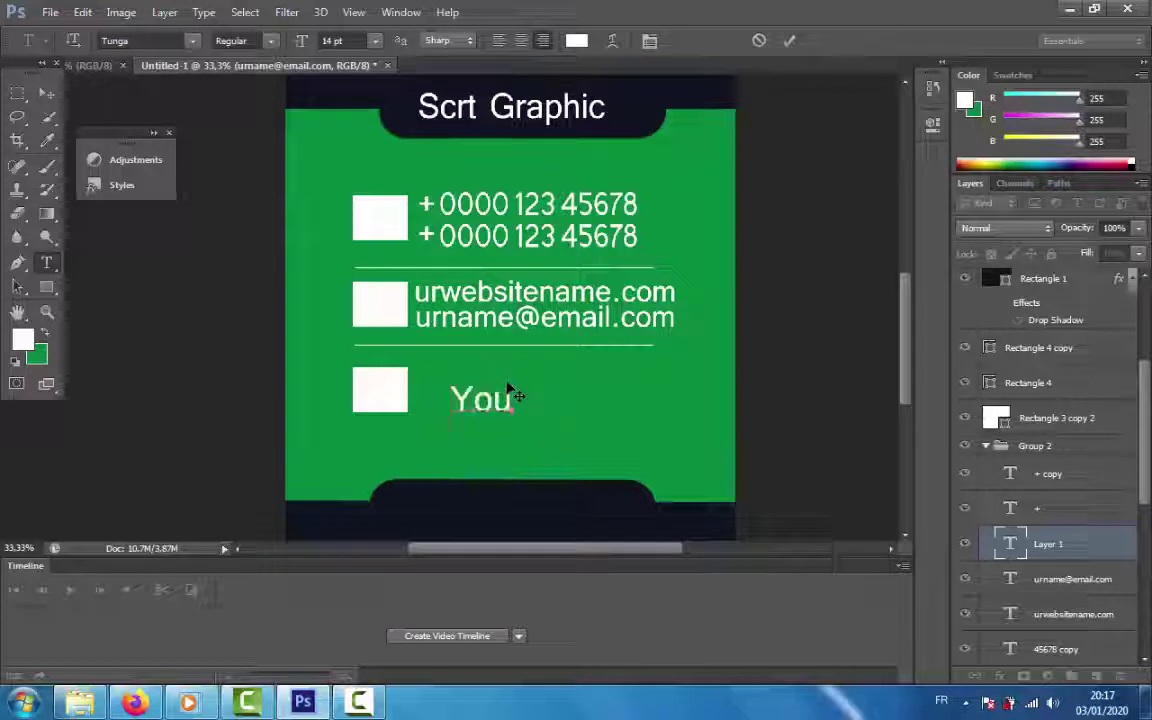
pyautogui.write('r C')
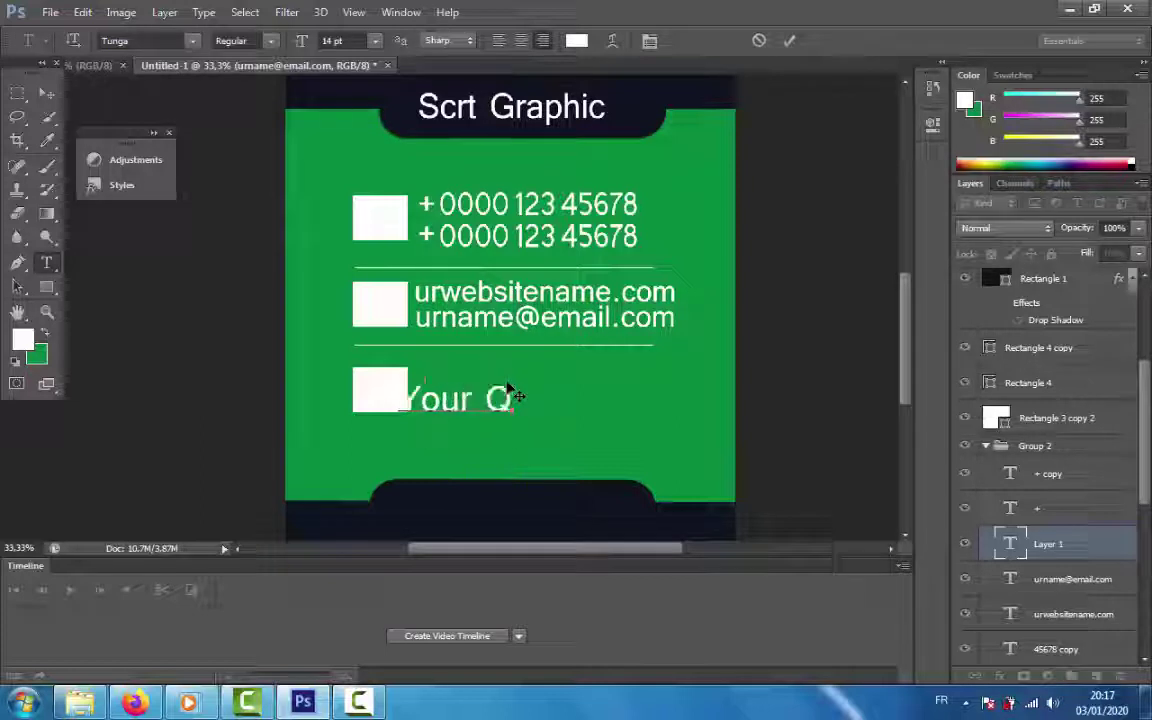
pyautogui.press('BackSpace')
pyautogui.write('S')
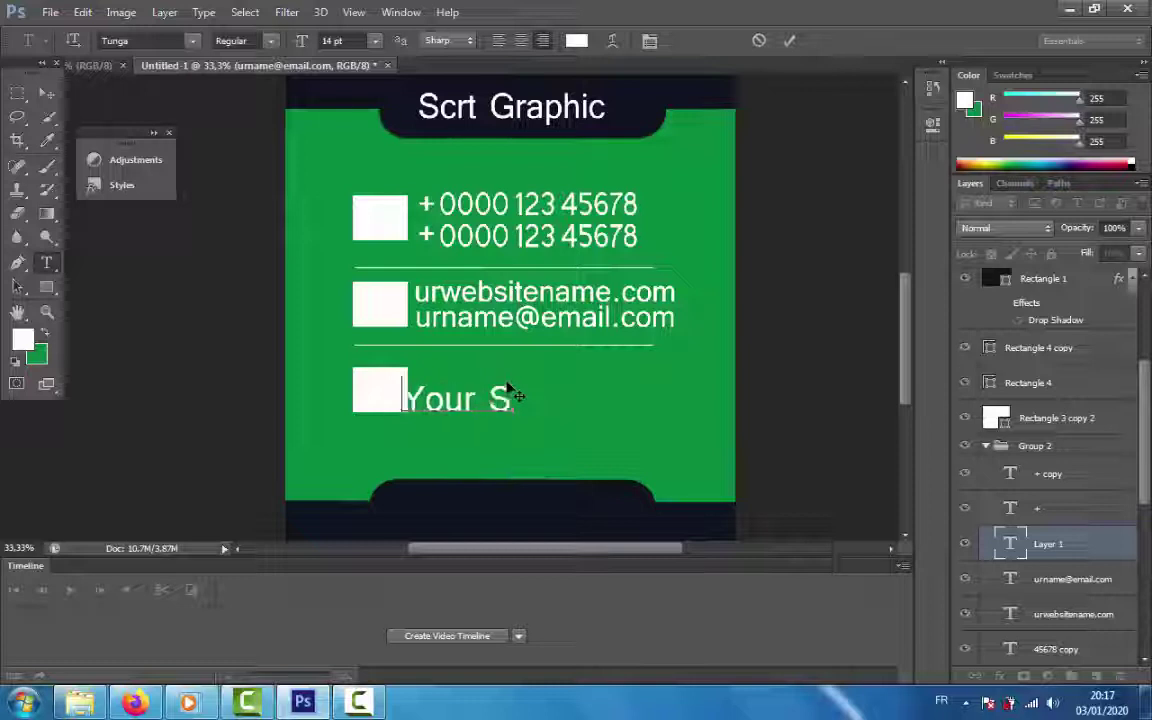
pyautogui.write('tre')
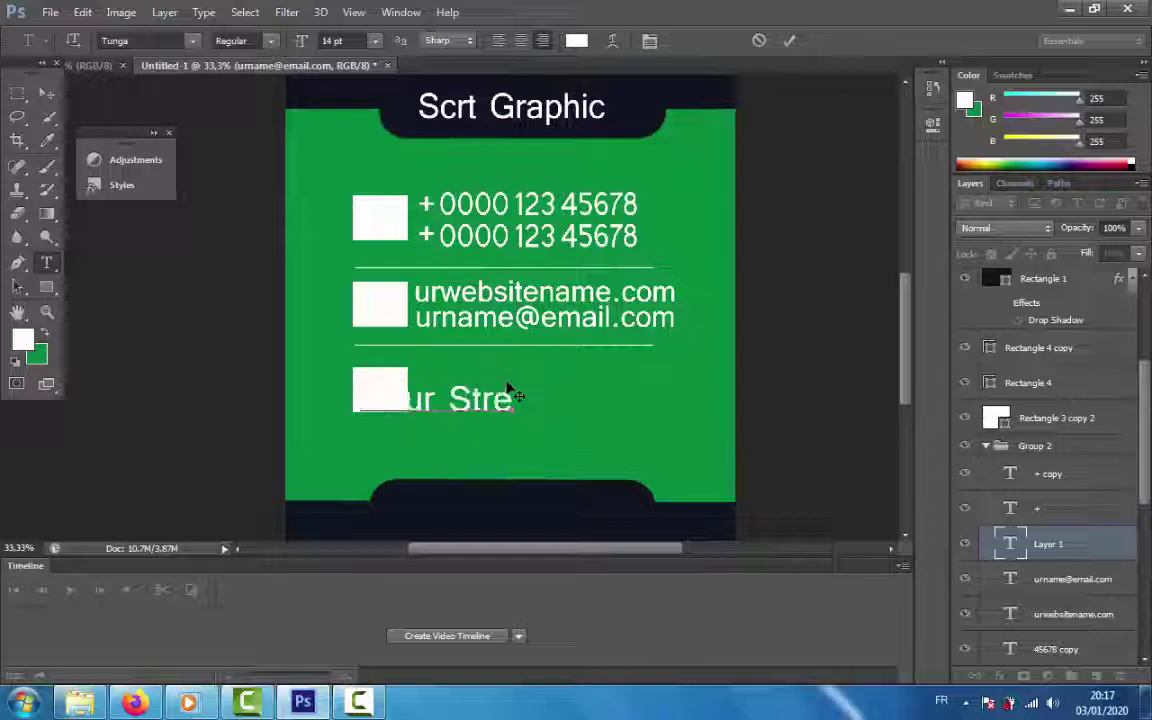
pyautogui.write('e')
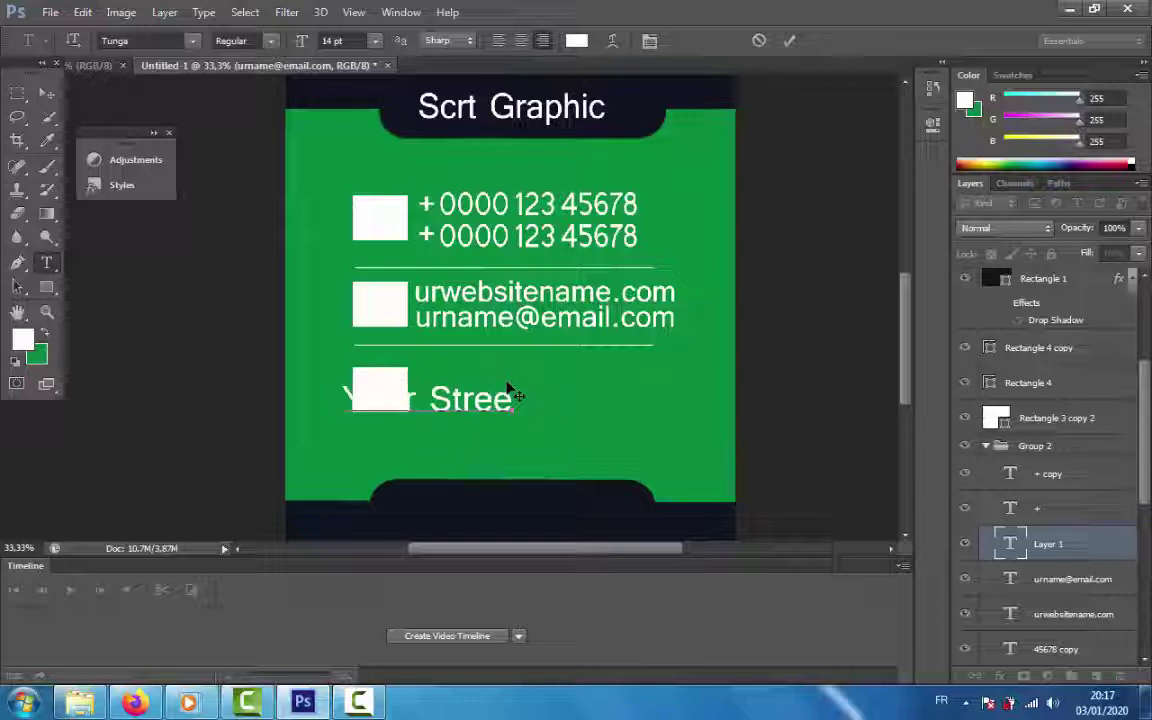
pyautogui.write('t')
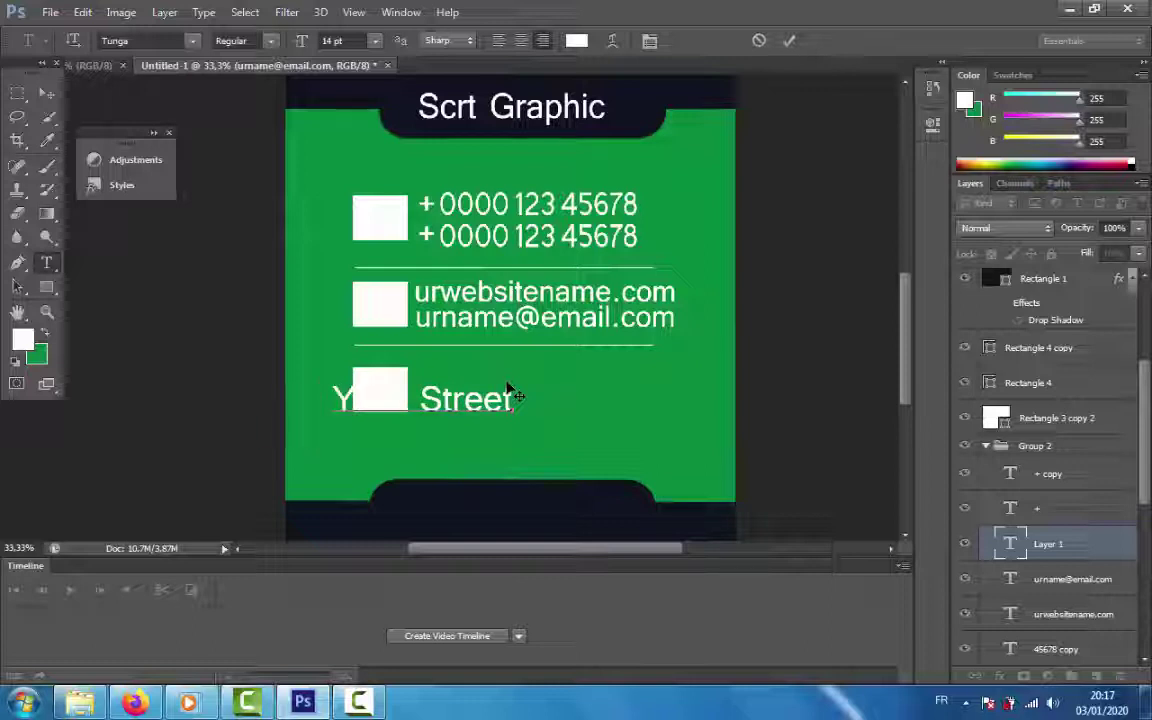
pyautogui.write(' Add')
pyautogui.write('e')
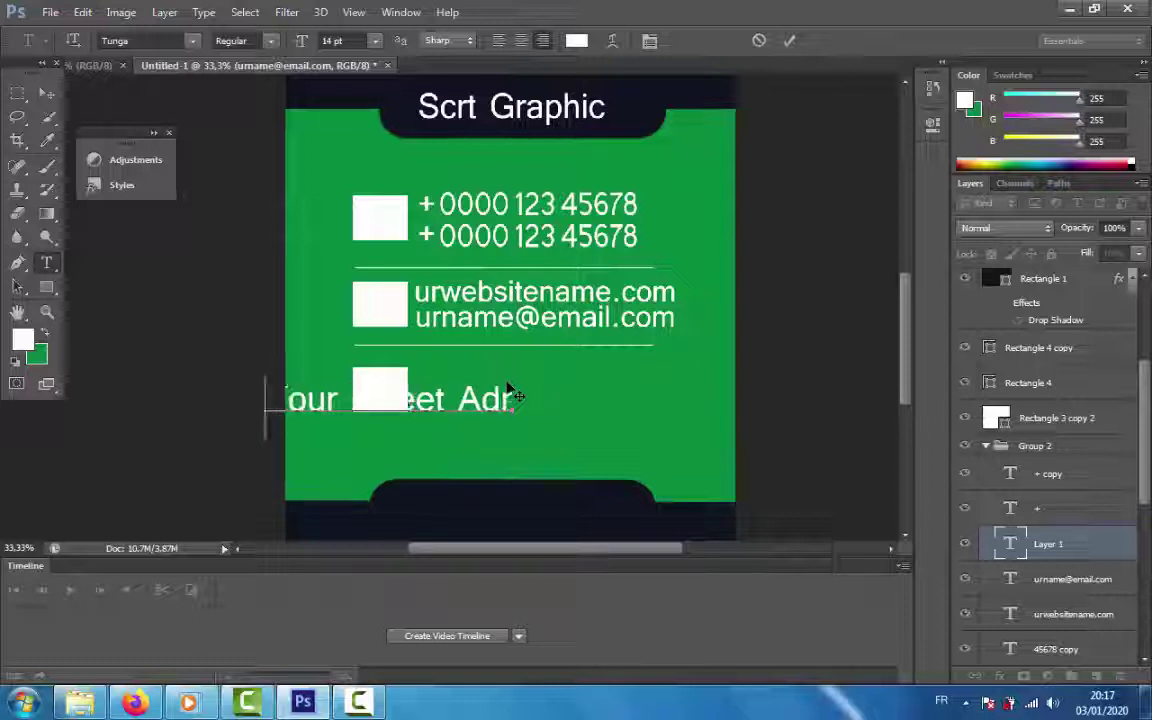
pyautogui.write('ss')
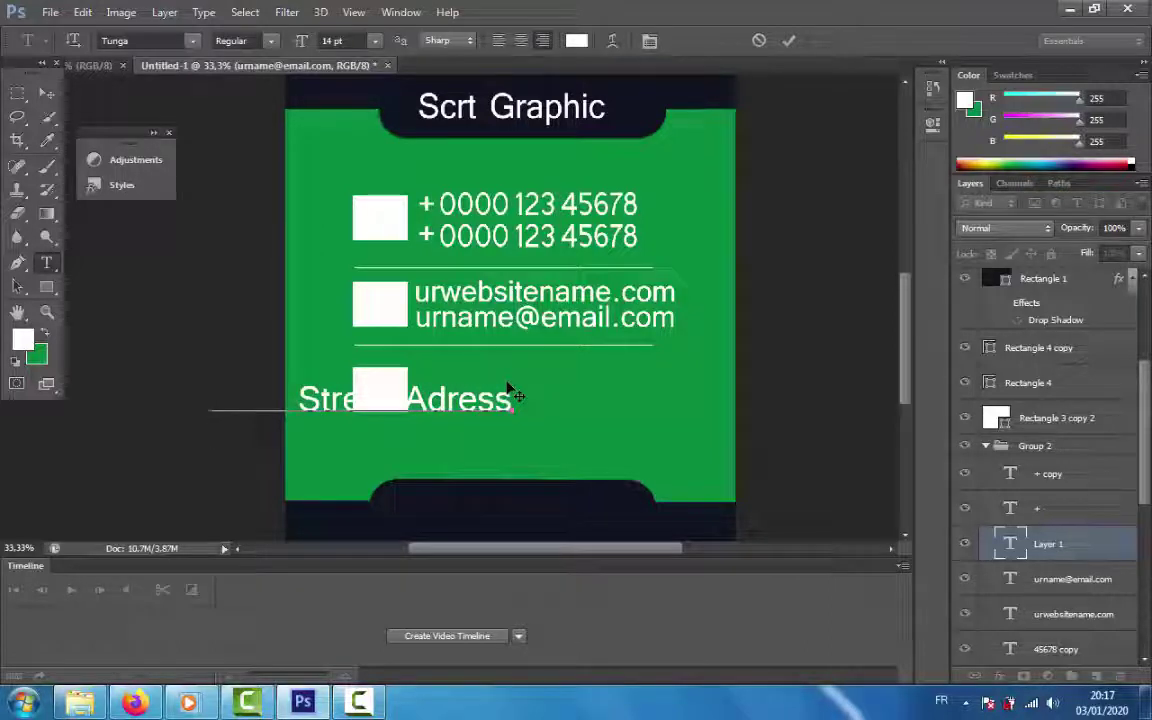
pyautogui.write(' Here')
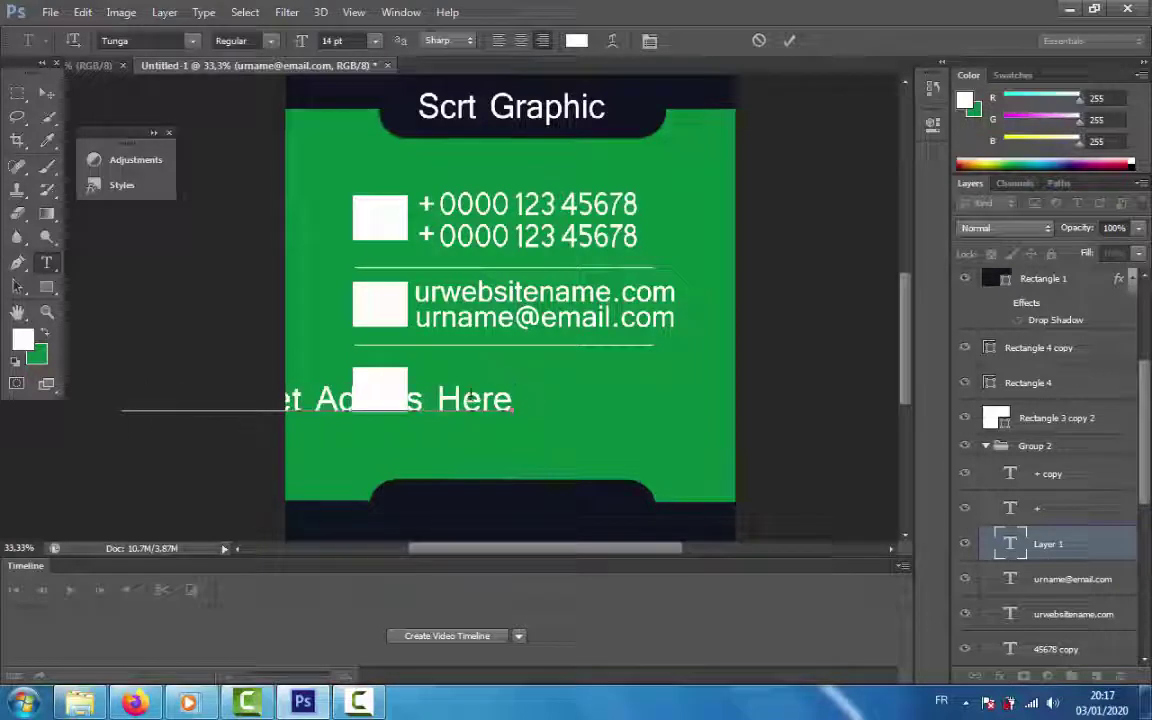
# Move the street address text beside the third white block and scale it down to about 10.49 pt.
pyautogui.hotkey('ctrl', 'a')
pyautogui.click(82, 12)
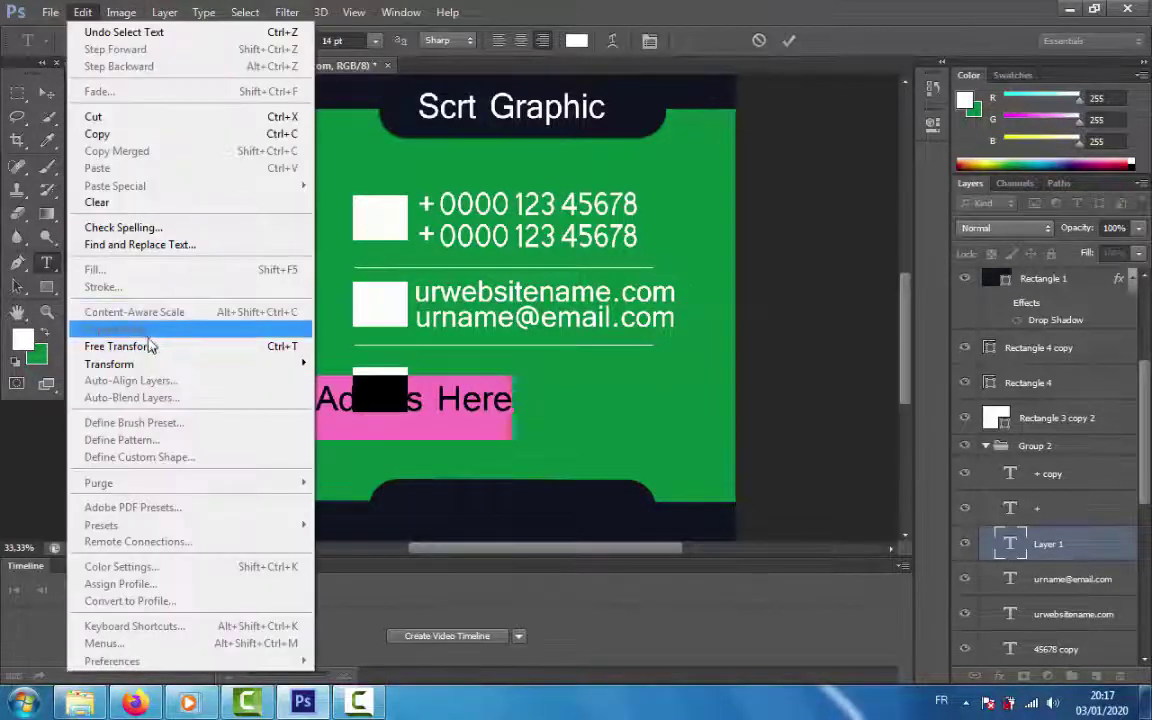
pyautogui.click(150, 345)
pyautogui.moveTo(397, 392); pyautogui.dragTo(620, 392)
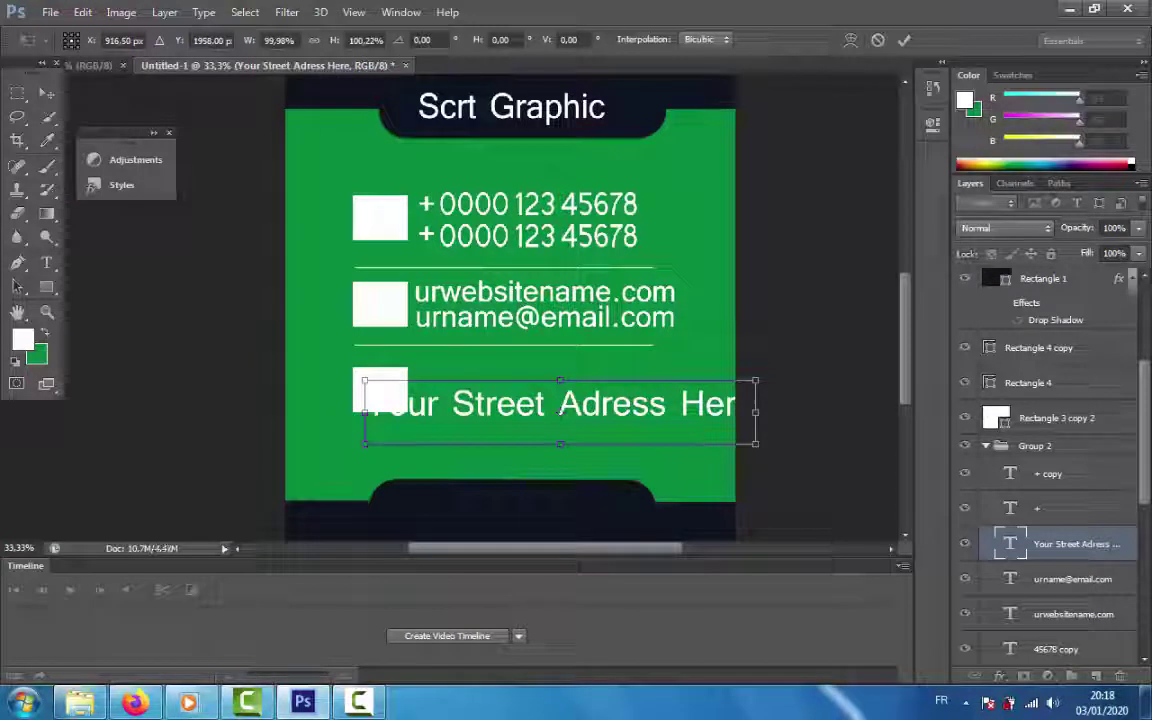
pyautogui.moveTo(757, 444); pyautogui.dragTo(655, 428)
pyautogui.moveTo(598, 400); pyautogui.dragTo(630, 377)
pyautogui.press('Return')
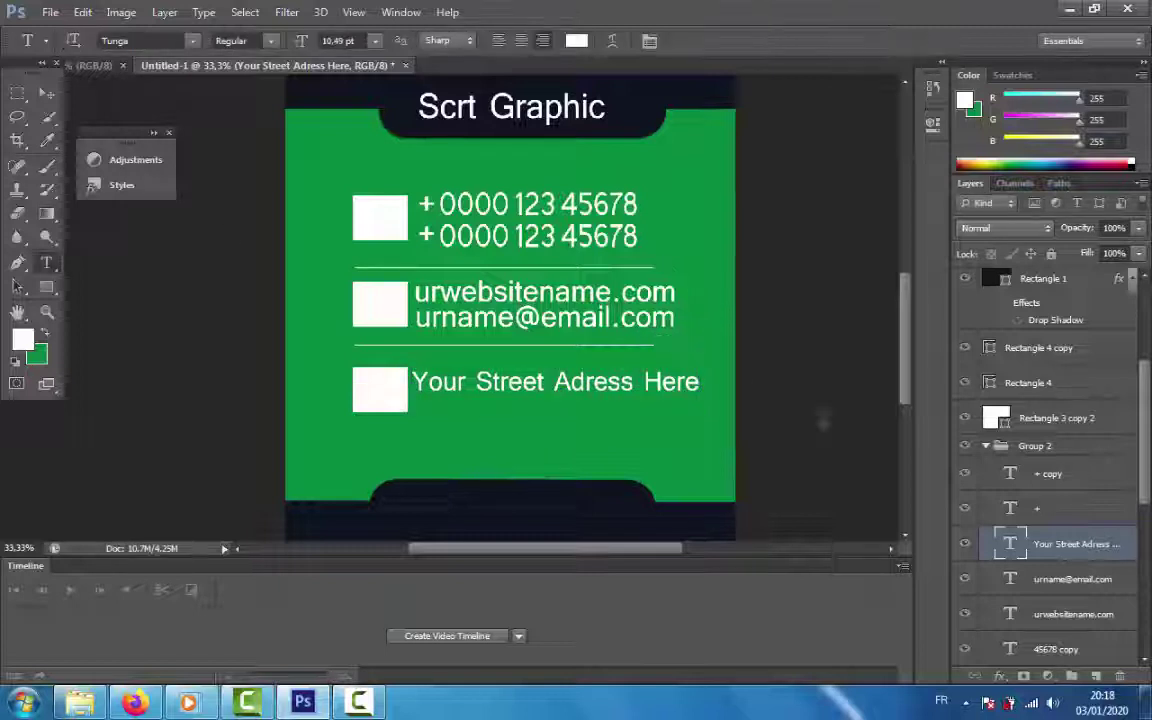
# Duplicate the street address text and move the copy straight down so it sits directly beneath the original.
pyautogui.click(45, 95)
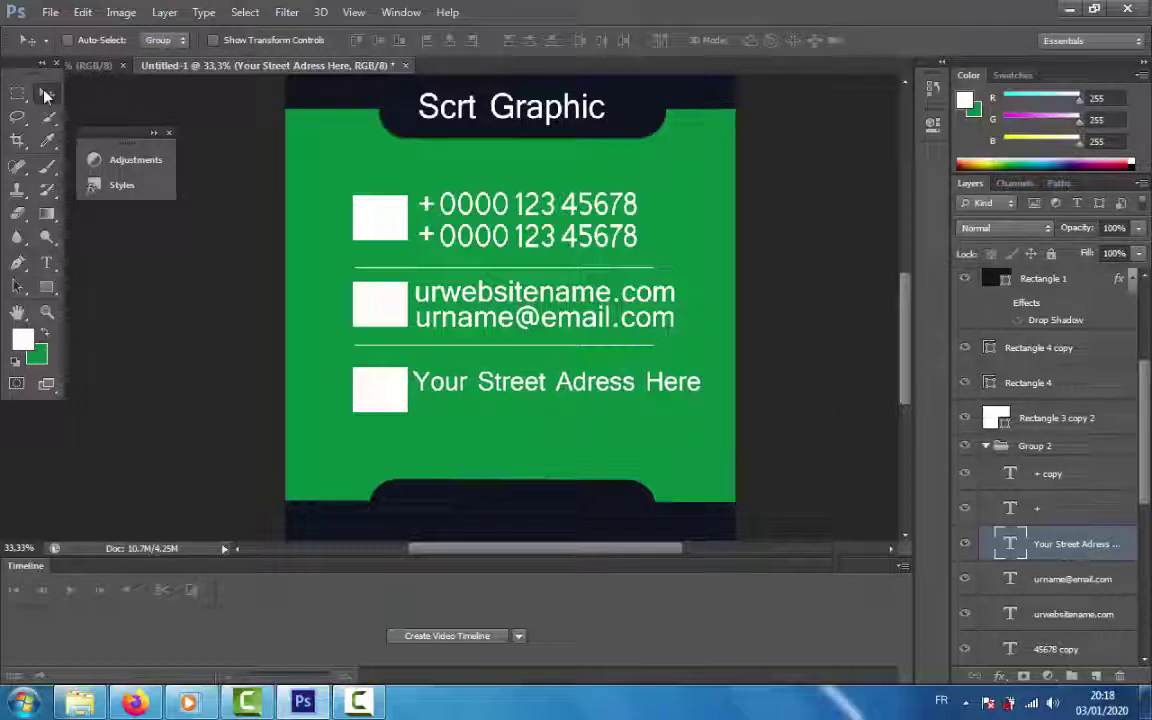
pyautogui.hotkey('ctrl', 'j')
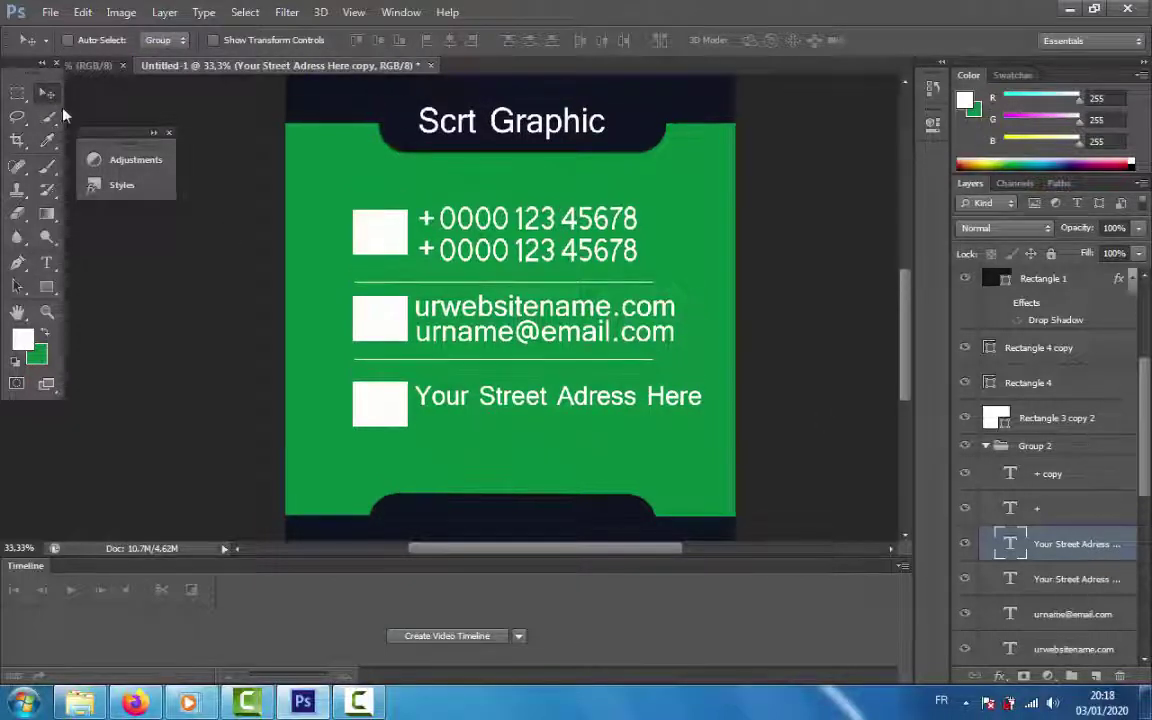
pyautogui.hotkey('shift', 'Down')
pyautogui.hotkey('shift', 'Down')
pyautogui.hotkey('shift', 'Down')
pyautogui.hotkey('shift', 'Down')
pyautogui.hotkey('shift', 'Down')
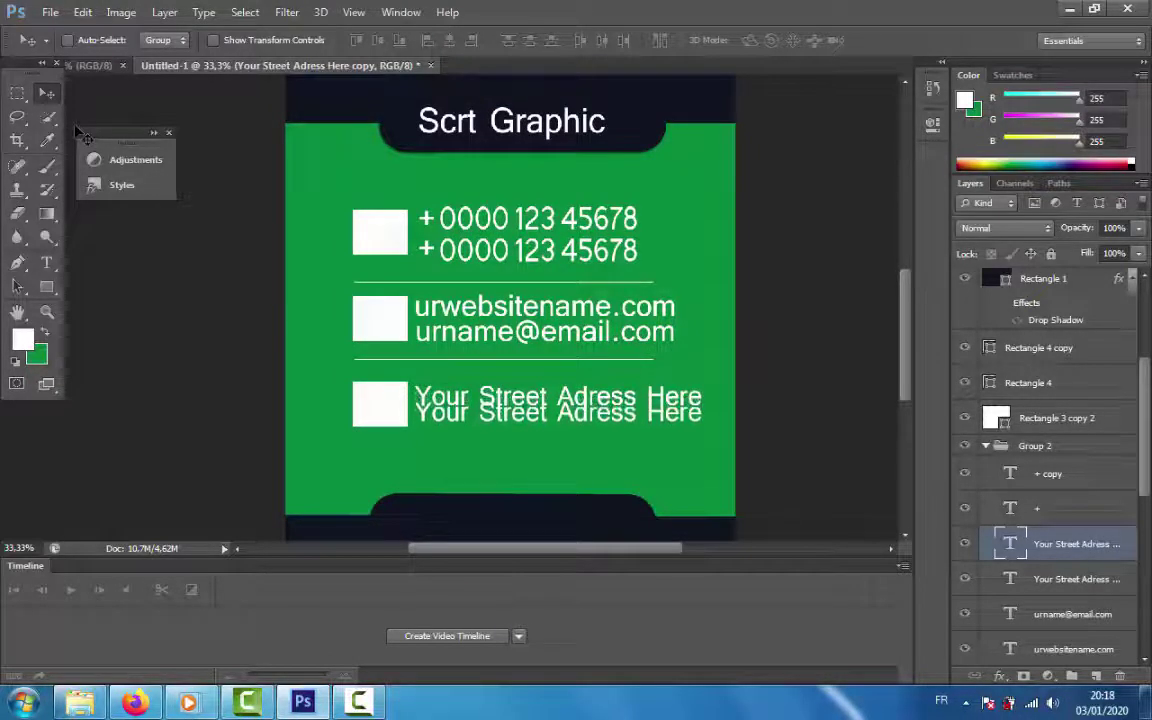
pyautogui.hotkey('shift', 'Down')
pyautogui.hotkey('shift', 'Down')
pyautogui.click(46, 262)
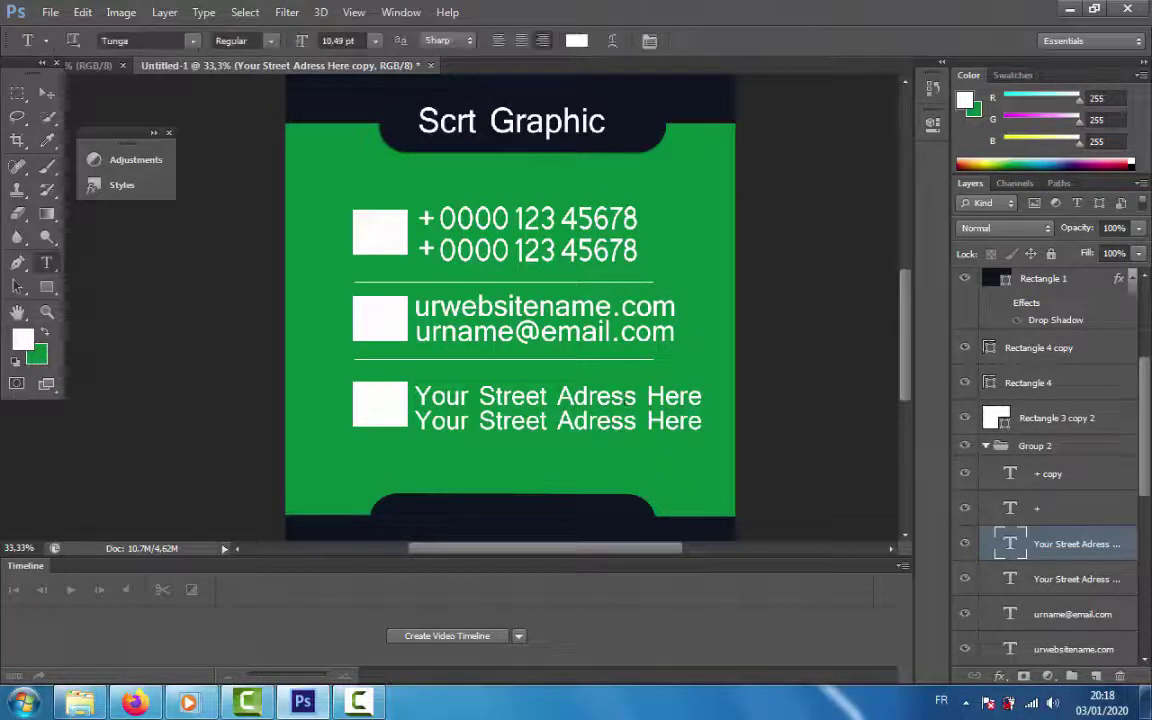
pyautogui.tripleClick(610, 423)
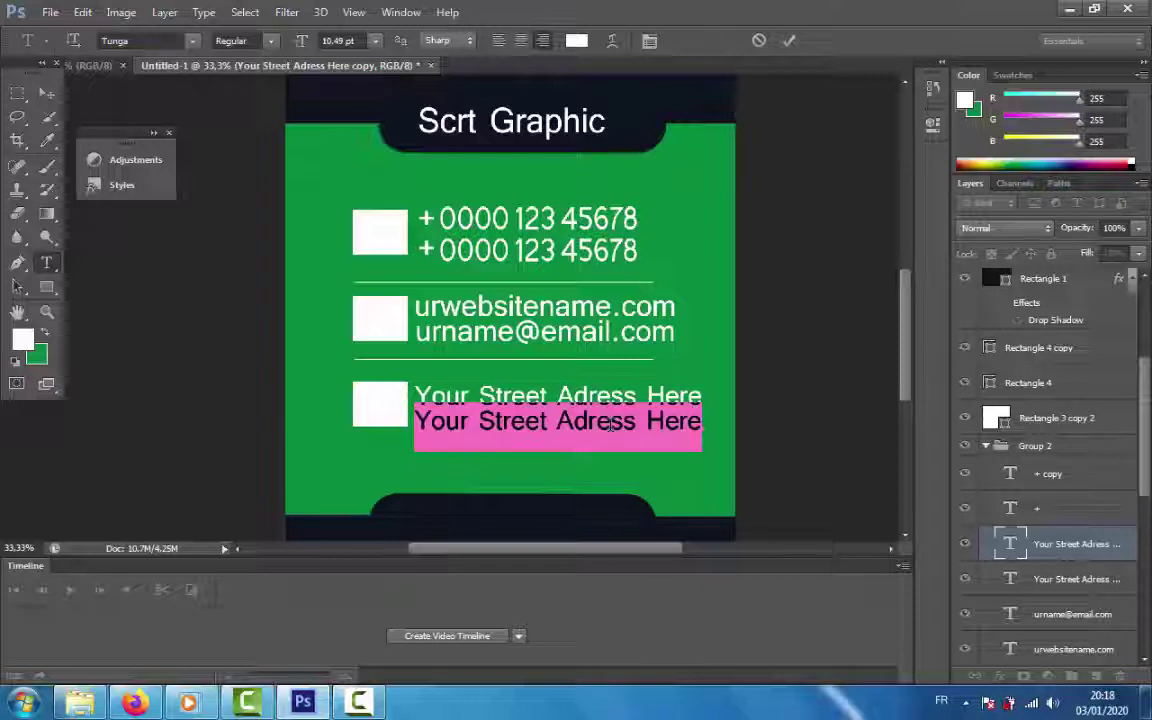
pyautogui.click(610, 423)
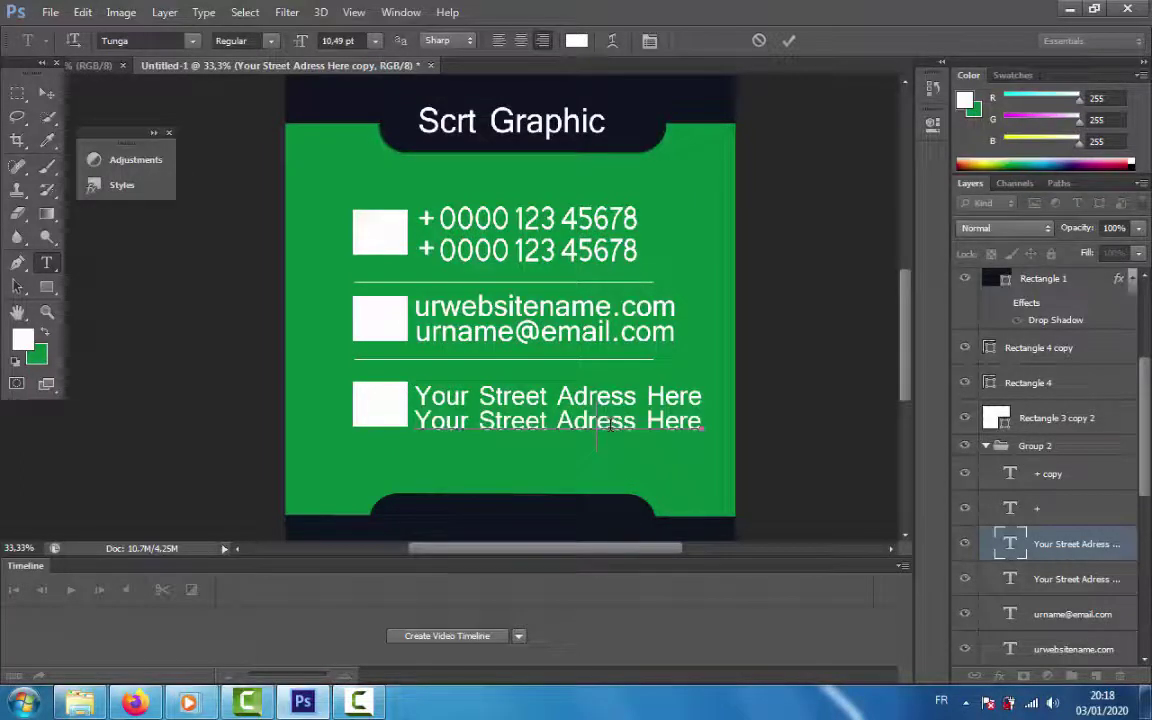
pyautogui.doubleClick(607, 421)
pyautogui.click(607, 421)
pyautogui.click(607, 421)
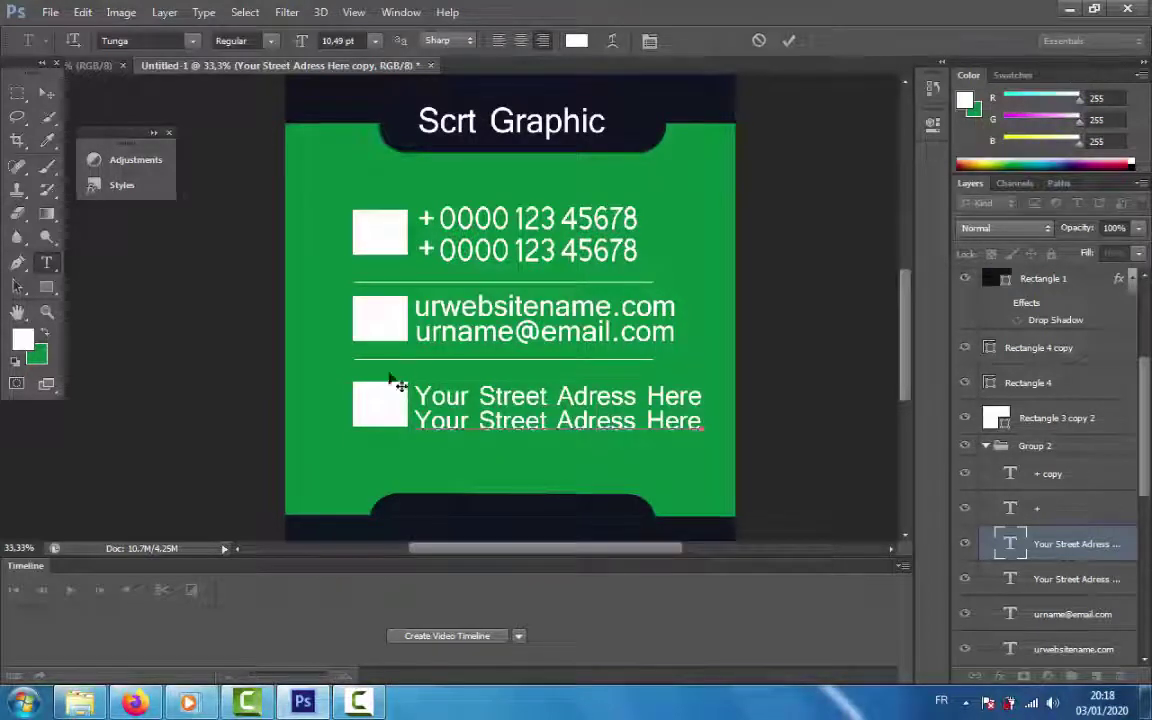
pyautogui.doubleClick(504, 441)
pyautogui.click(507, 441)
pyautogui.click(507, 441)
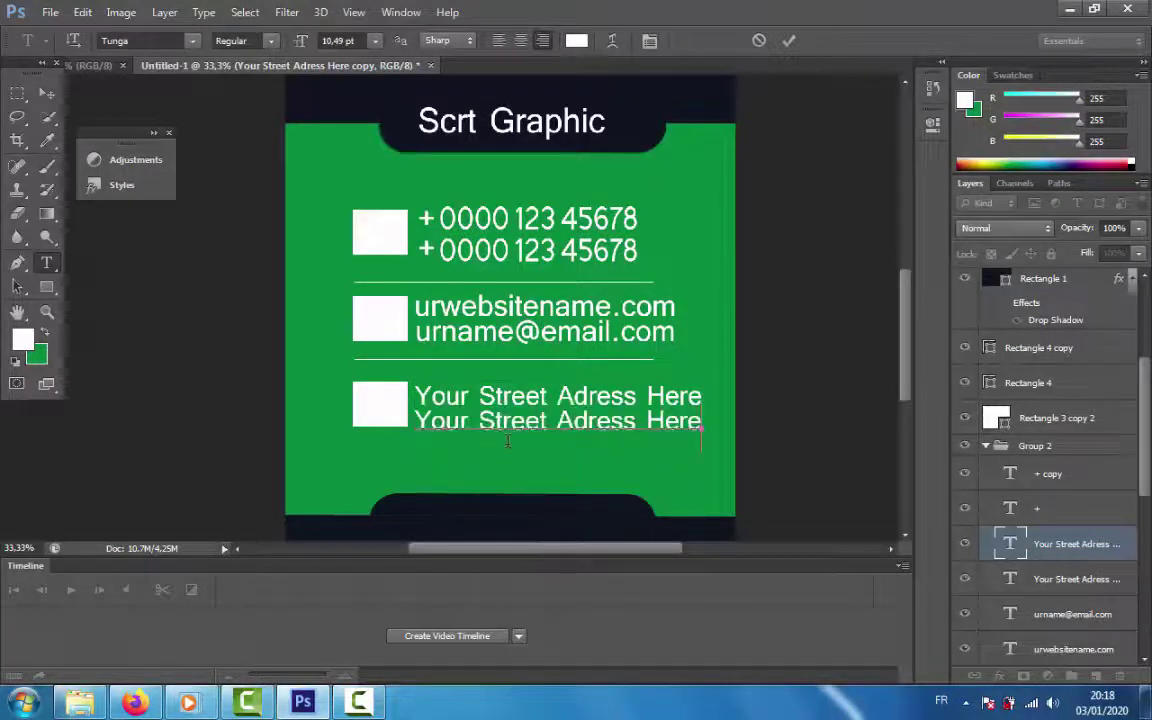
# Replace the duplicated address line's content with "15.125" and place it under the start of the street address text, beside the third white block.
pyautogui.click(47, 93)
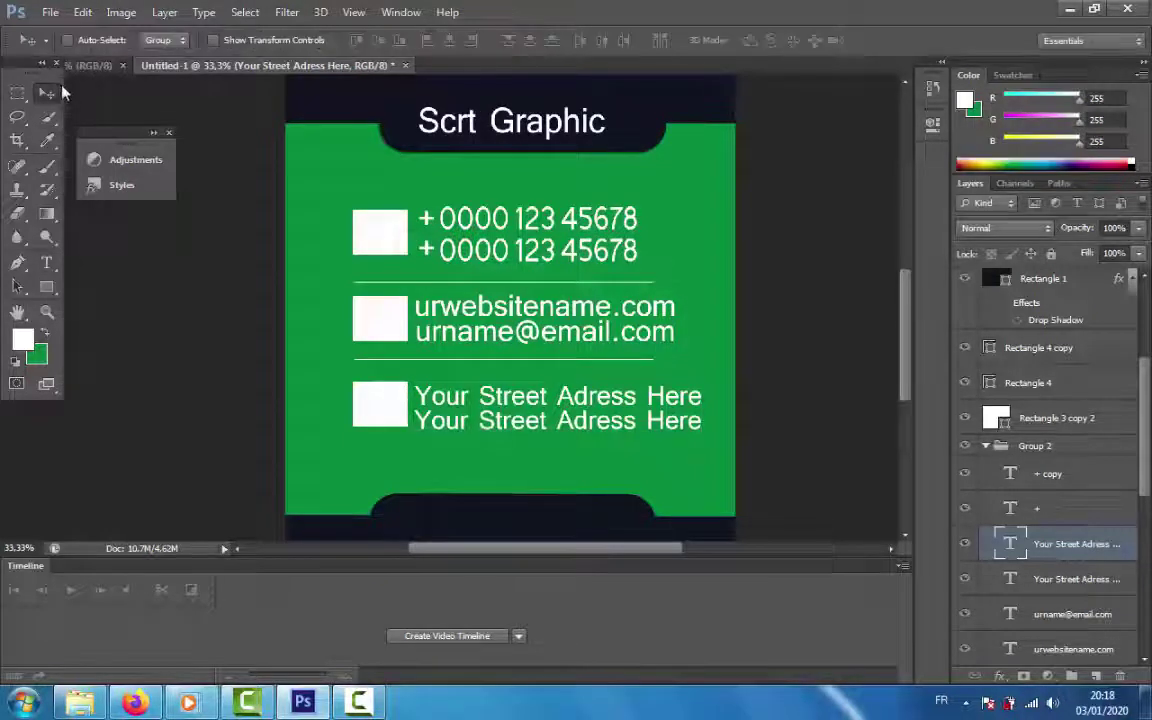
pyautogui.moveTo(527, 417); pyautogui.dragTo(496, 434)
pyautogui.click(46, 262)
pyautogui.click(452, 437)
pyautogui.hotkey('ctrl', 'a')
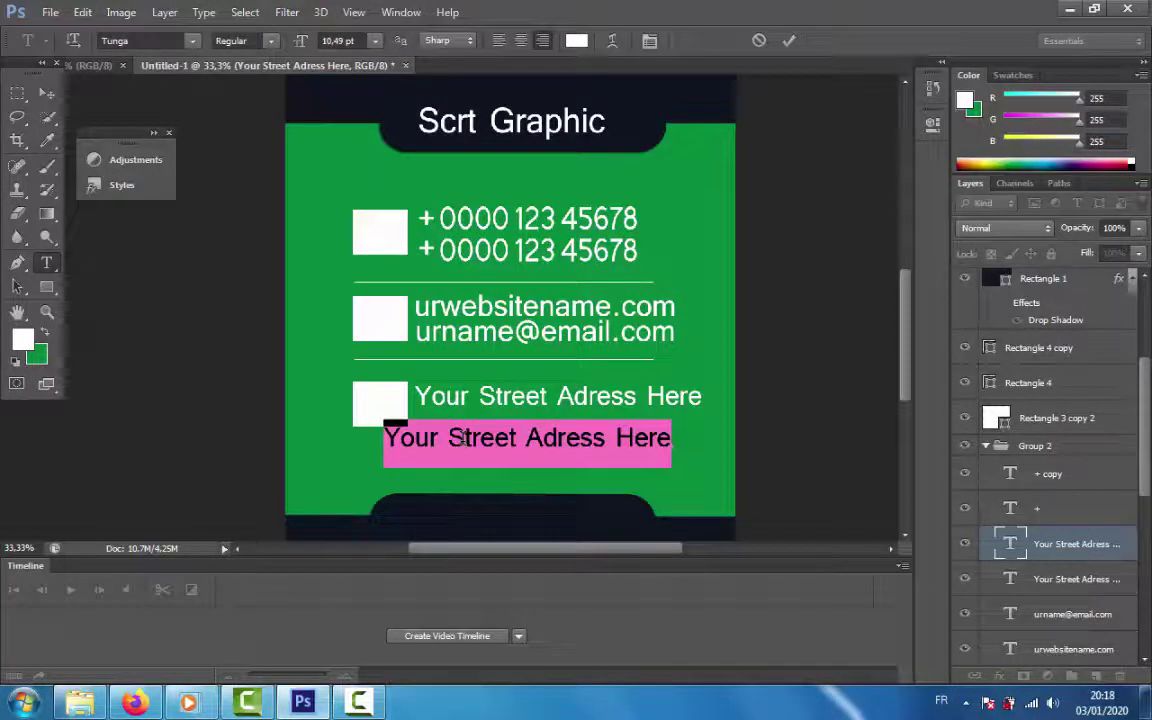
pyautogui.write('15.125')
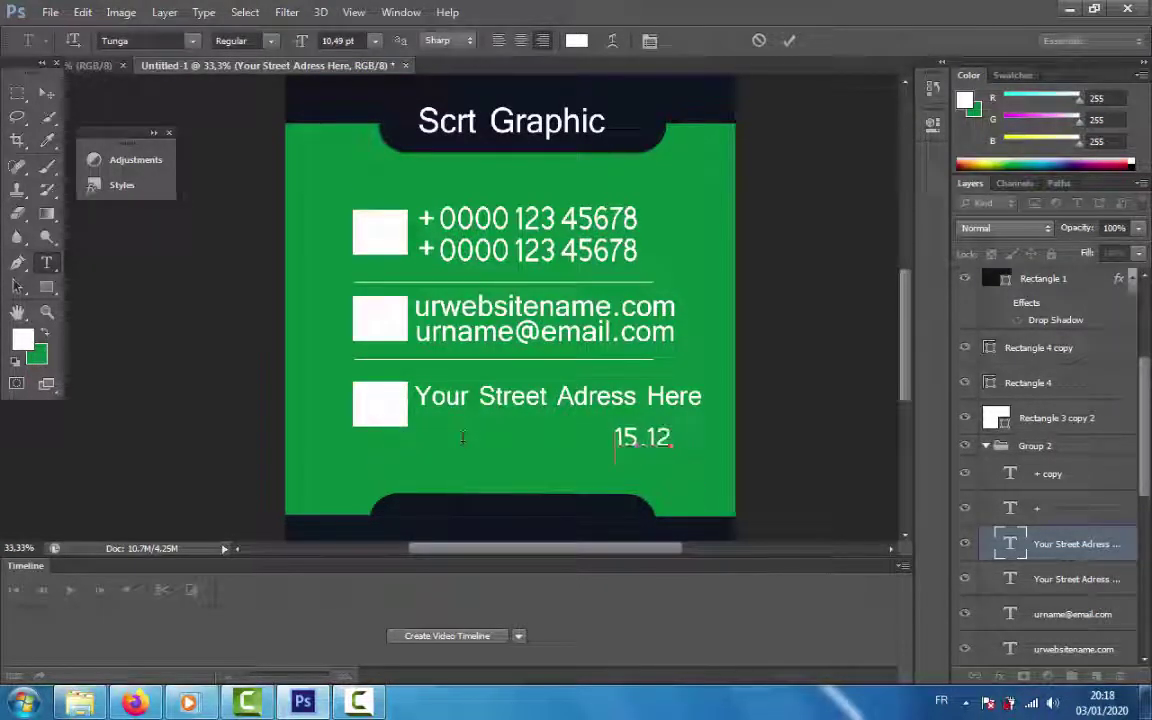
pyautogui.click(46, 92)
pyautogui.moveTo(668, 439); pyautogui.dragTo(481, 421)
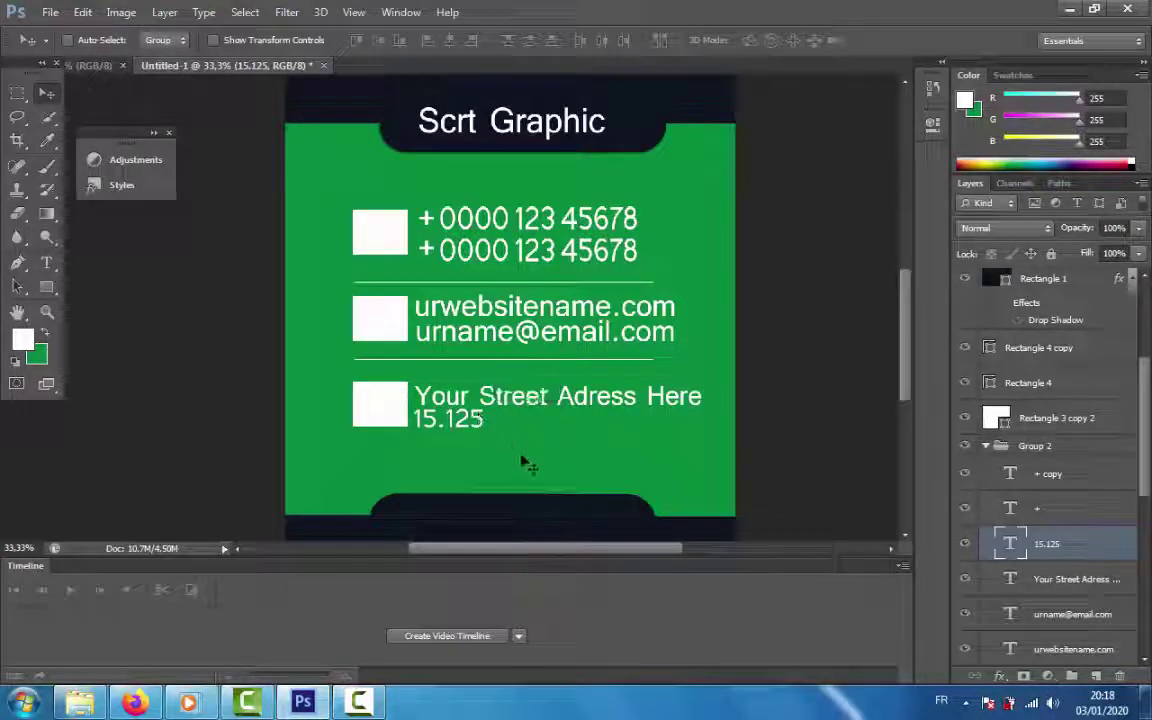
# Add the white text "Singapore" as a separate text layer below the address lines in the third contact row.
pyautogui.click(47, 263)
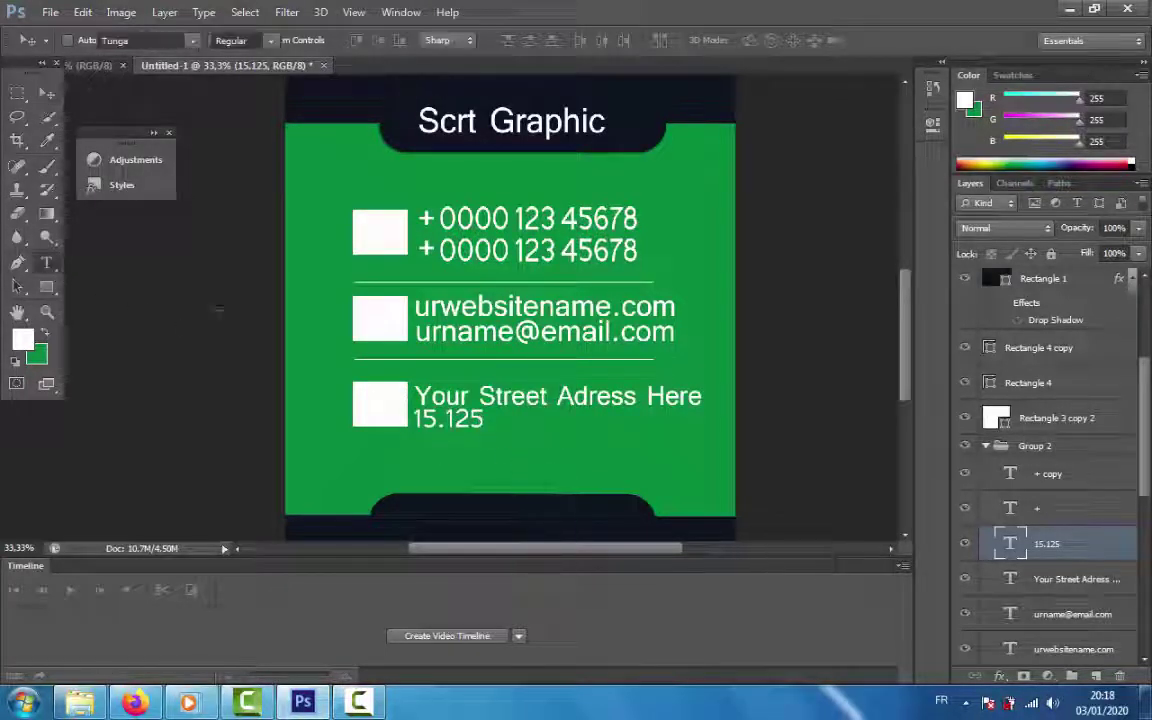
pyautogui.click(610, 467)
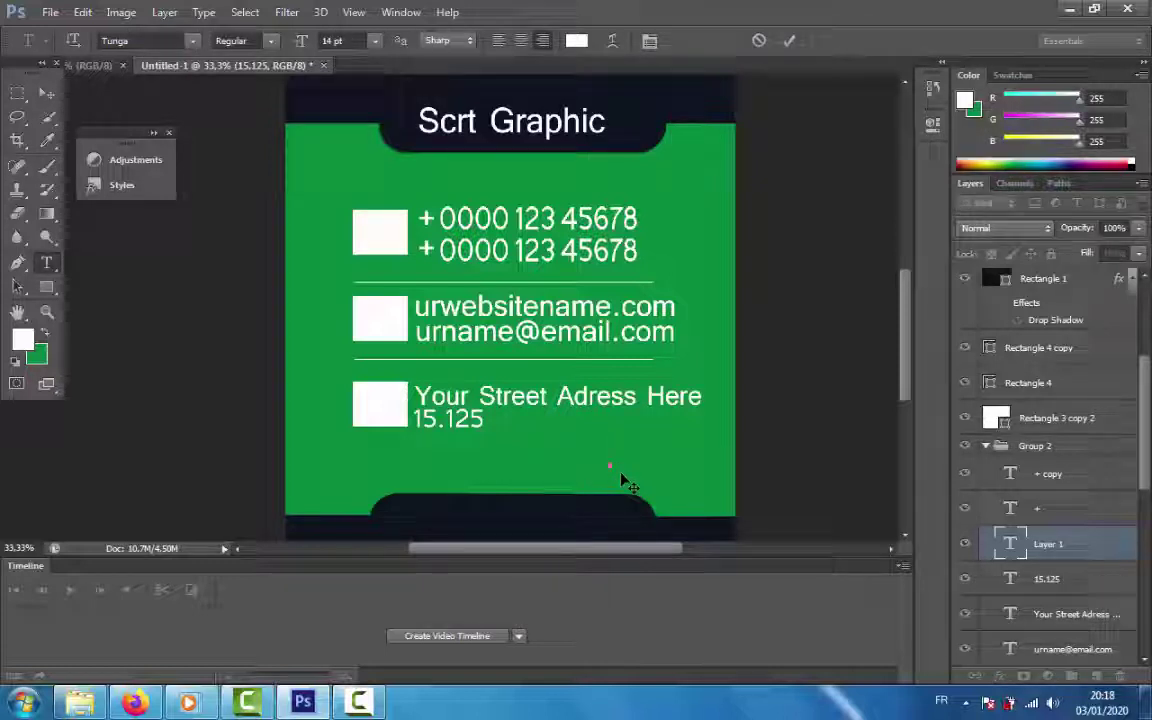
pyautogui.write('Sin')
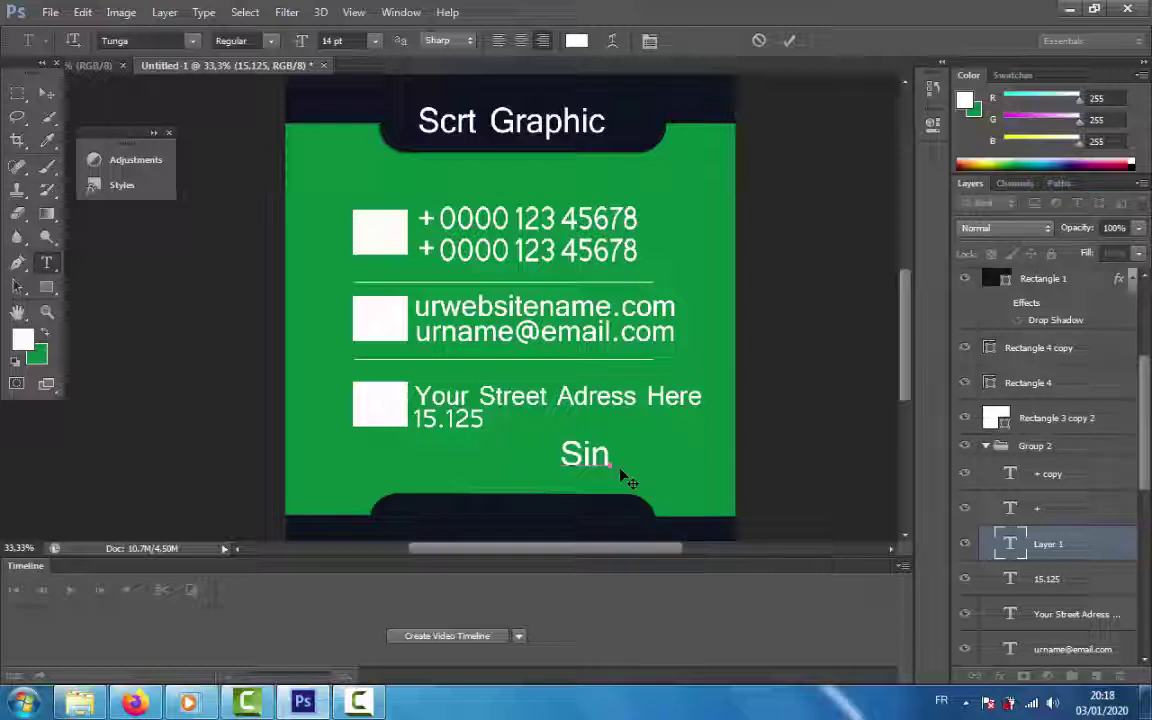
pyautogui.write('gab')
pyautogui.press('BackSpace')
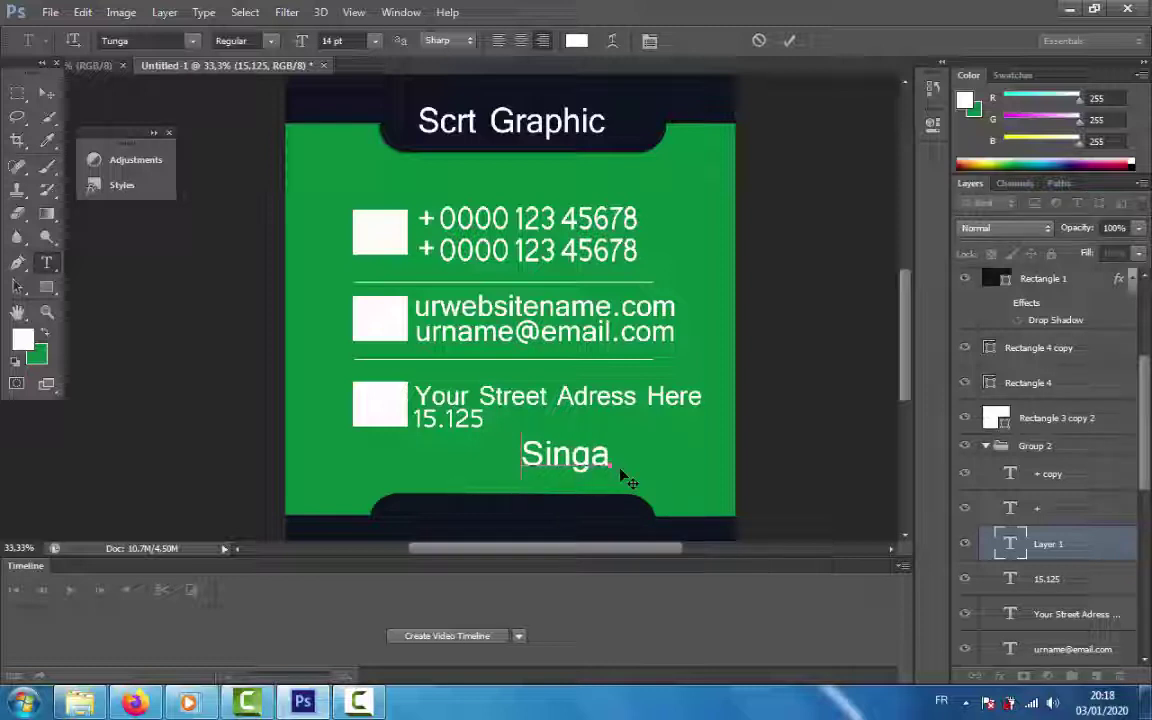
pyautogui.write('p')
pyautogui.press('BackSpace')
pyautogui.press('BackSpace')
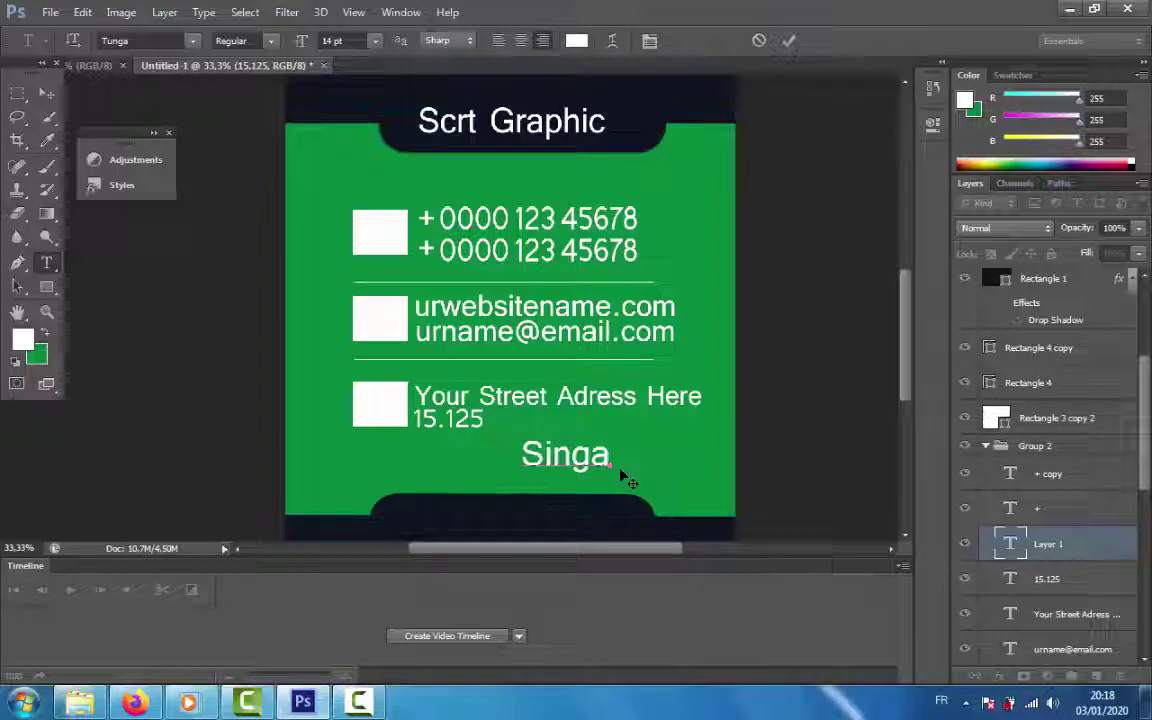
pyautogui.write('pore')
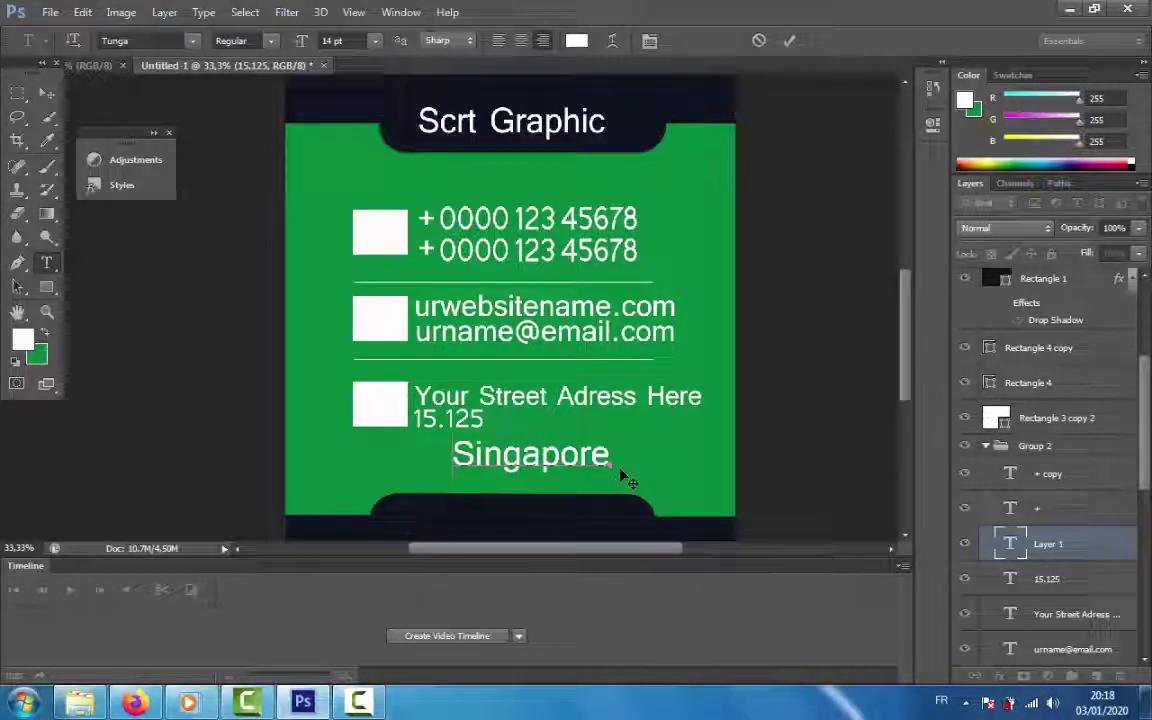
pyautogui.write('87998')
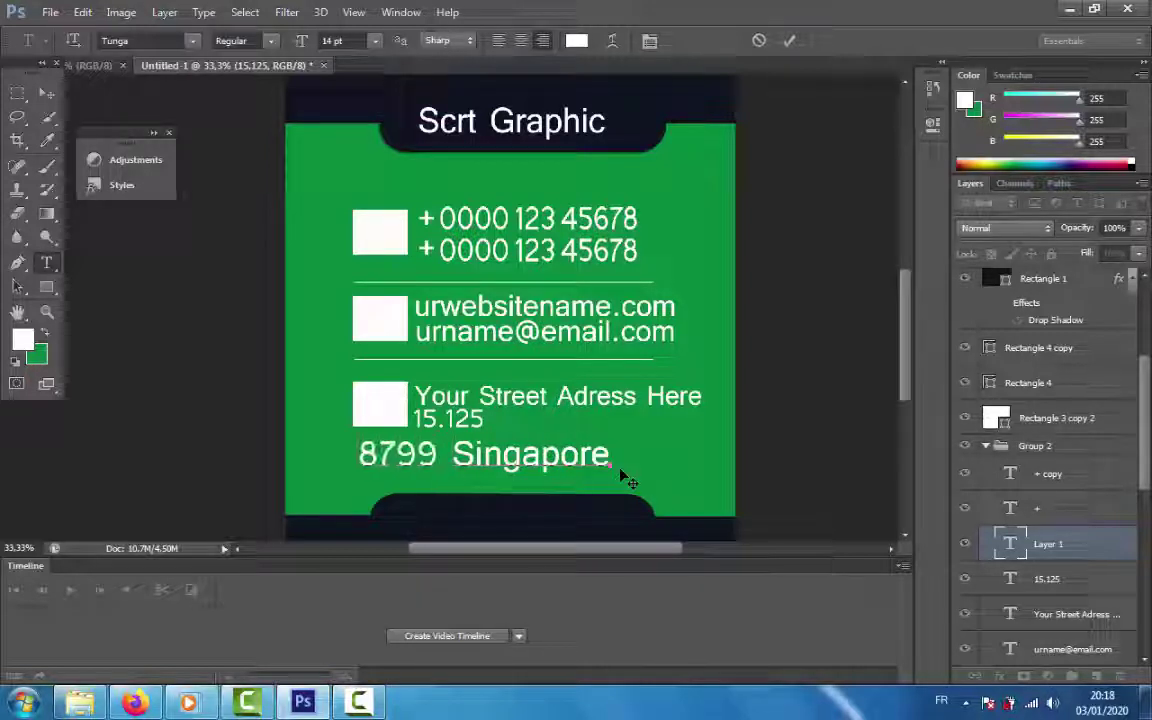
pyautogui.press('BackSpace')
pyautogui.press('BackSpace')
pyautogui.press('BackSpace')
pyautogui.press('BackSpace')
pyautogui.press('BackSpace')
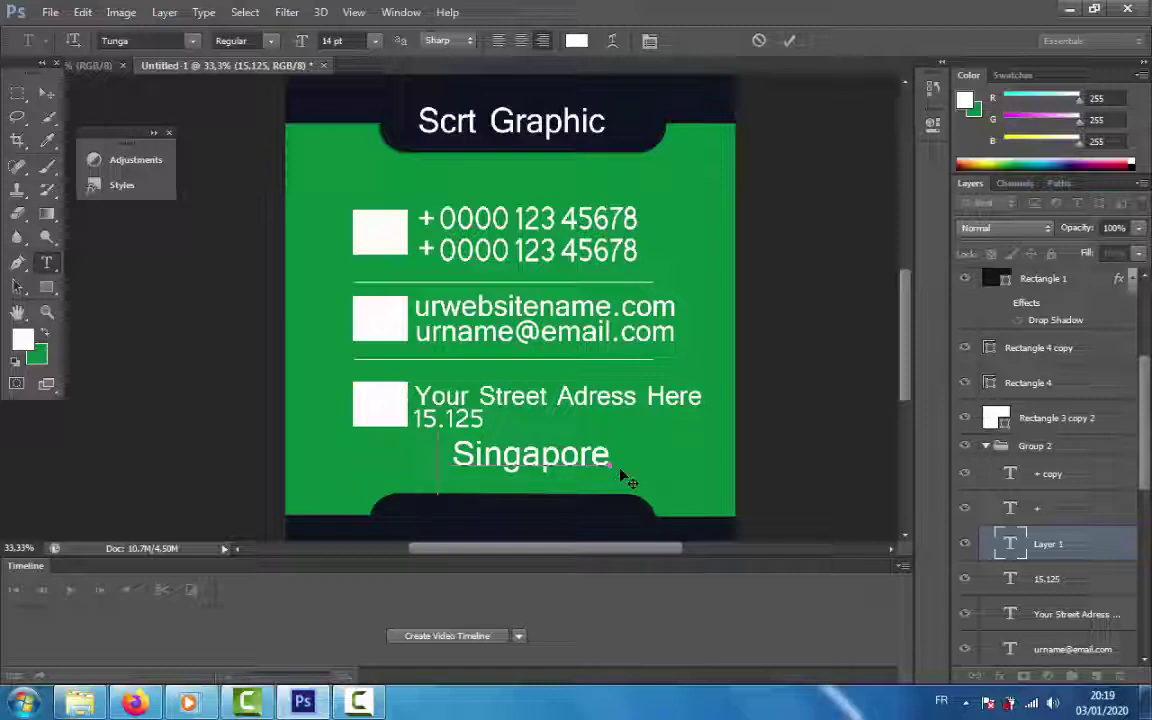
# Scale the "Singapore" text to about 75% width and 76% height and place it directly after "15.125" on the second address line.
pyautogui.click(83, 12)
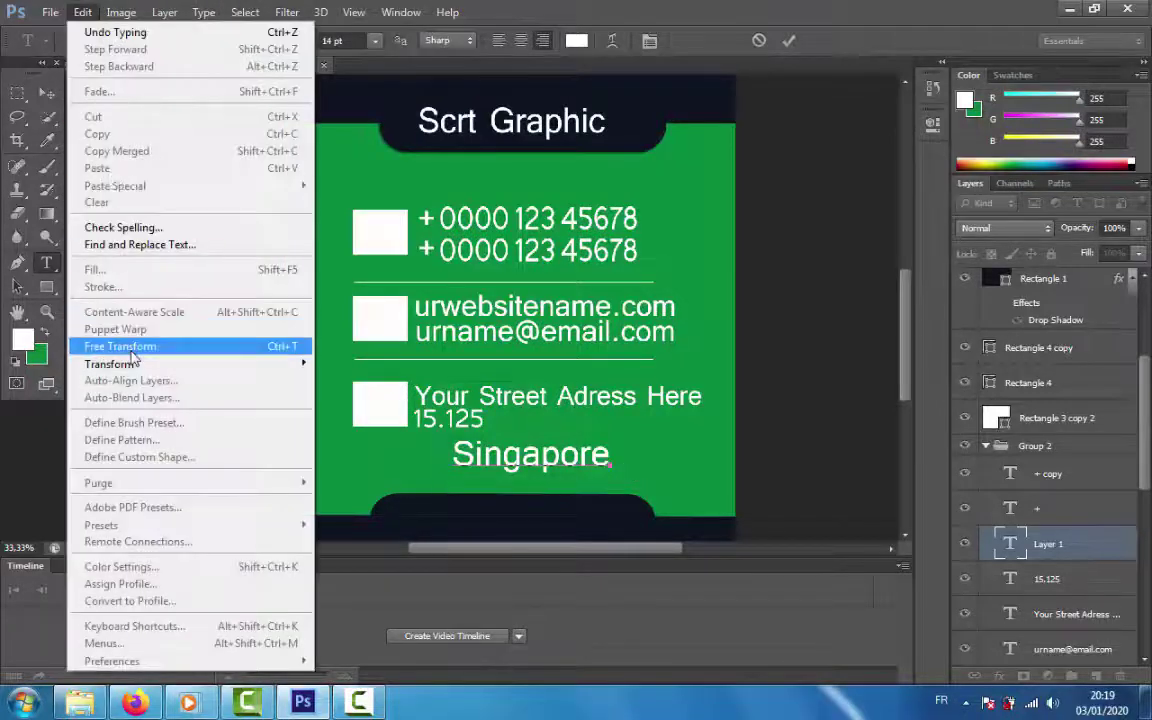
pyautogui.click(105, 344)
pyautogui.moveTo(608, 494); pyautogui.dragTo(577, 439)
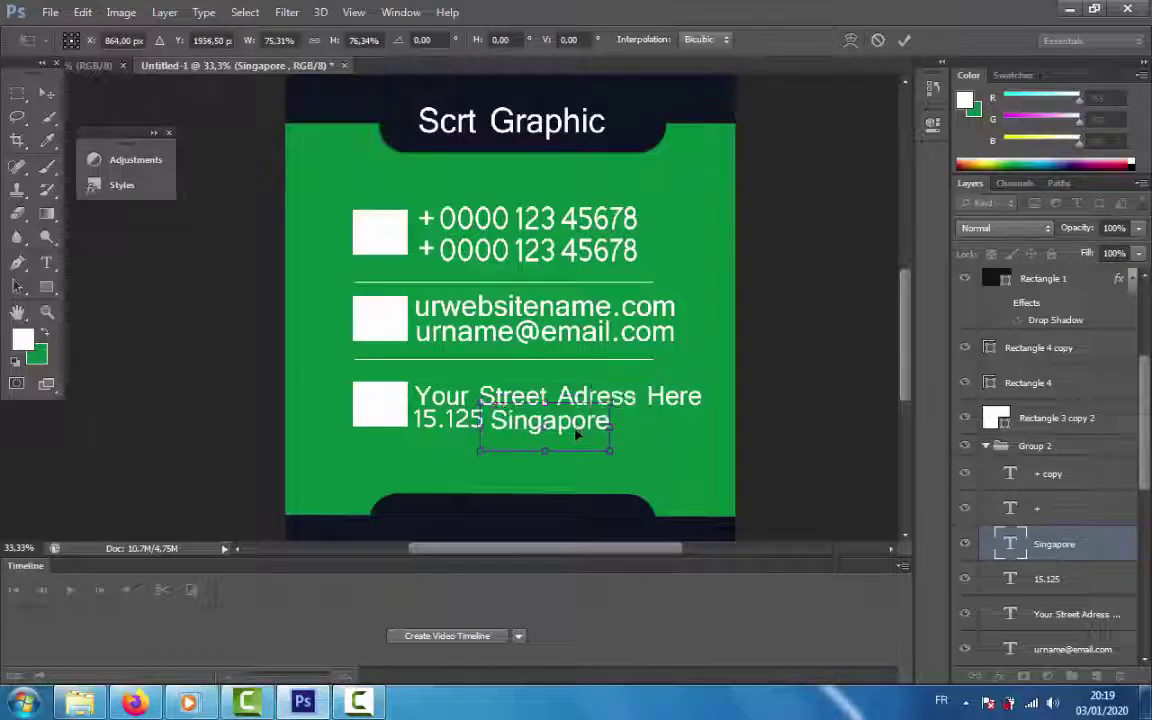
pyautogui.press('Left')
pyautogui.press('Left')
pyautogui.press('Left')
pyautogui.press('Left')
pyautogui.press('Left')
pyautogui.press('Left')
pyautogui.press('Left')
pyautogui.press('Left')
pyautogui.press('Left')
pyautogui.press('Left')
pyautogui.press('Left')
pyautogui.press('Left')
pyautogui.press('Left')
pyautogui.press('Left')
pyautogui.press('Left')
pyautogui.press('Down')
pyautogui.press('Down')
pyautogui.press('Down')
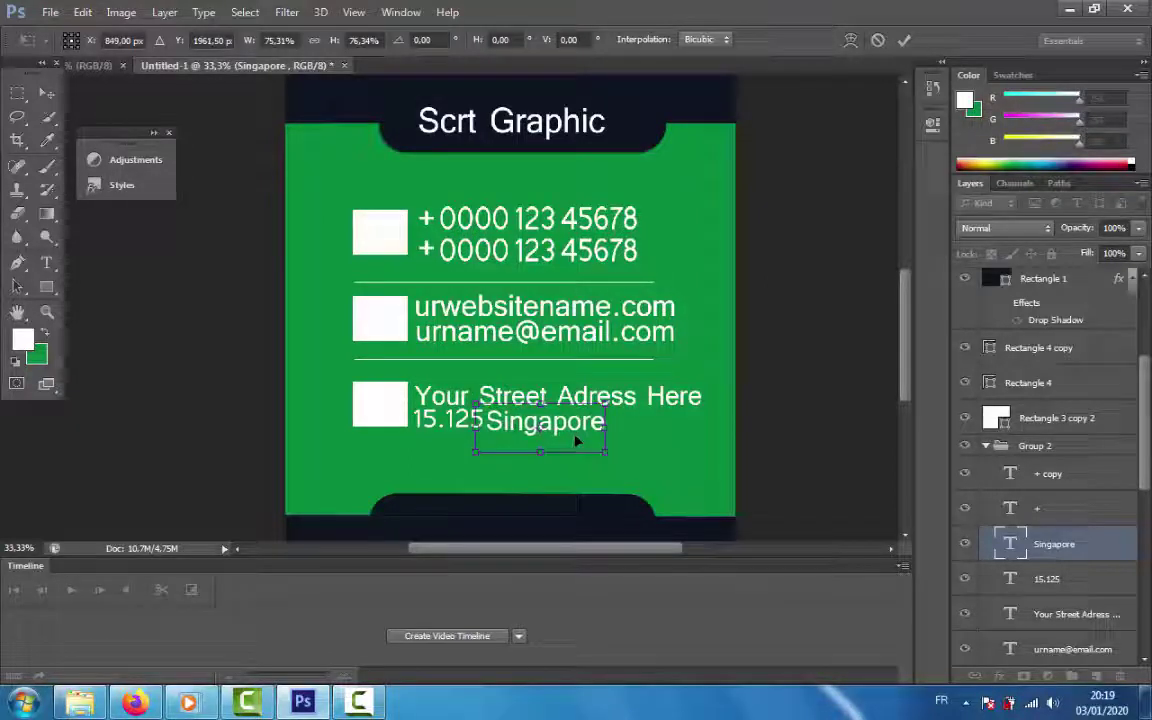
pyautogui.press('Return')
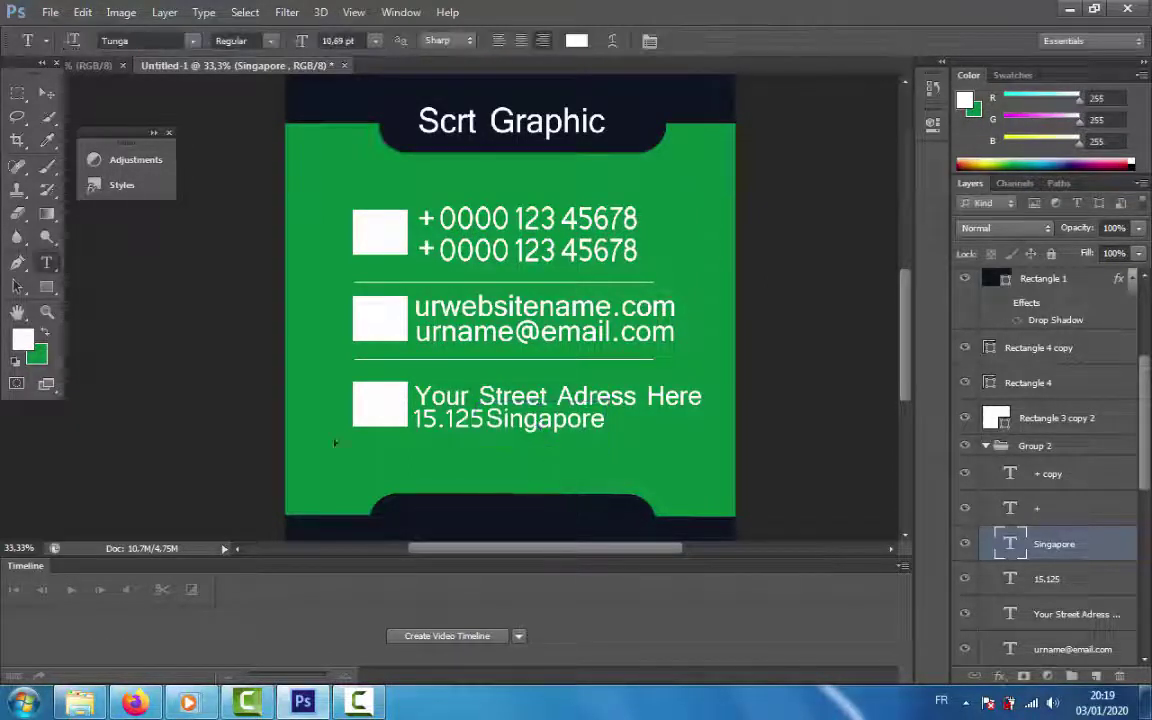
# Add the white text "44242" as a separate 14 pt text layer below the address lines.
pyautogui.click(651, 473)
pyautogui.write('44242')
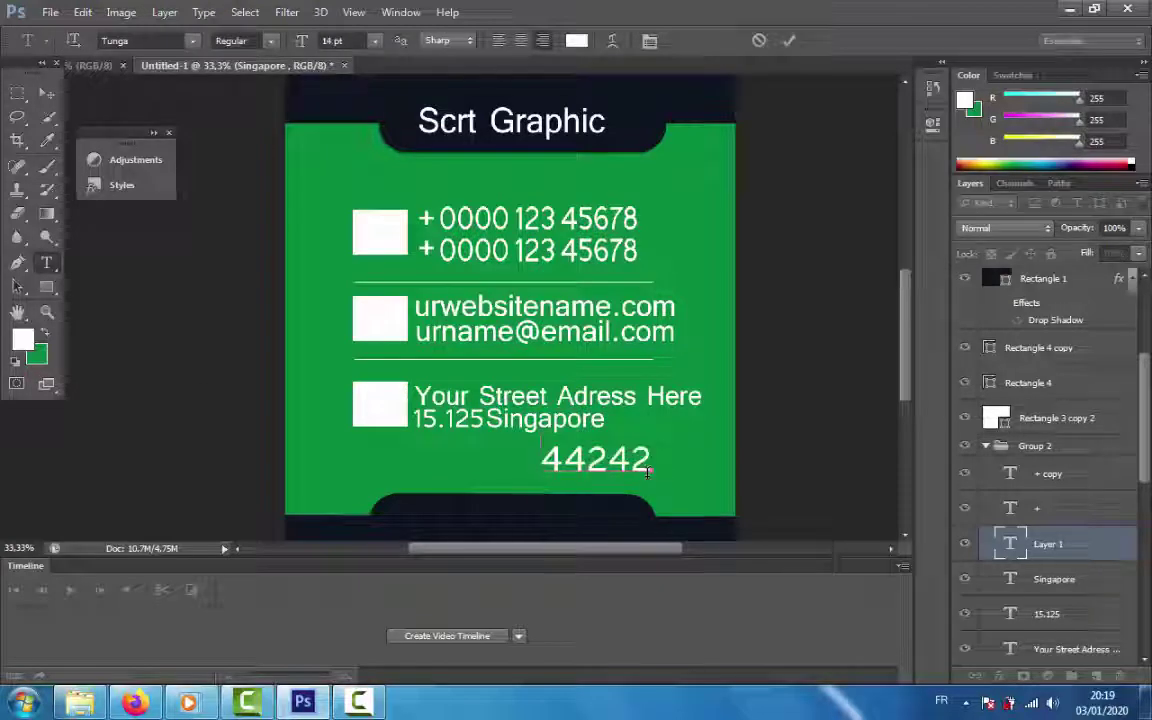
pyautogui.hotkey('ctrl', 'a')
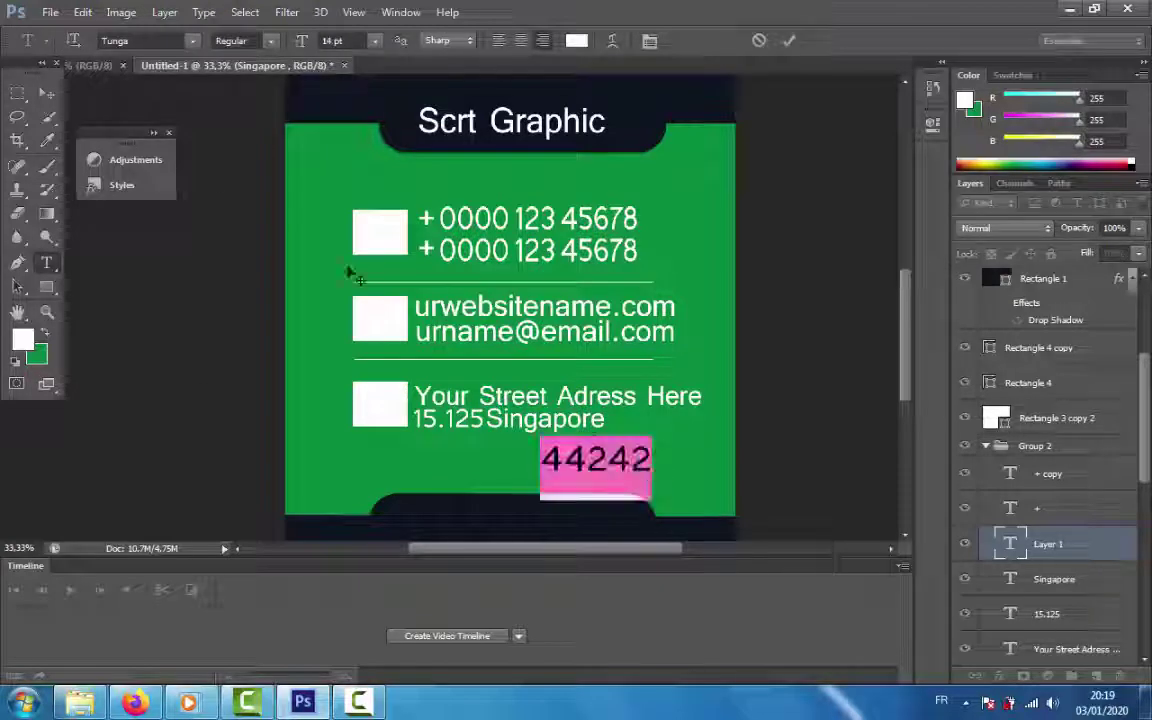
# Scale the "44242" text to about 69% width and place it directly after "Singapore" on the second address line.
pyautogui.click(82, 12)
pyautogui.click(120, 346)
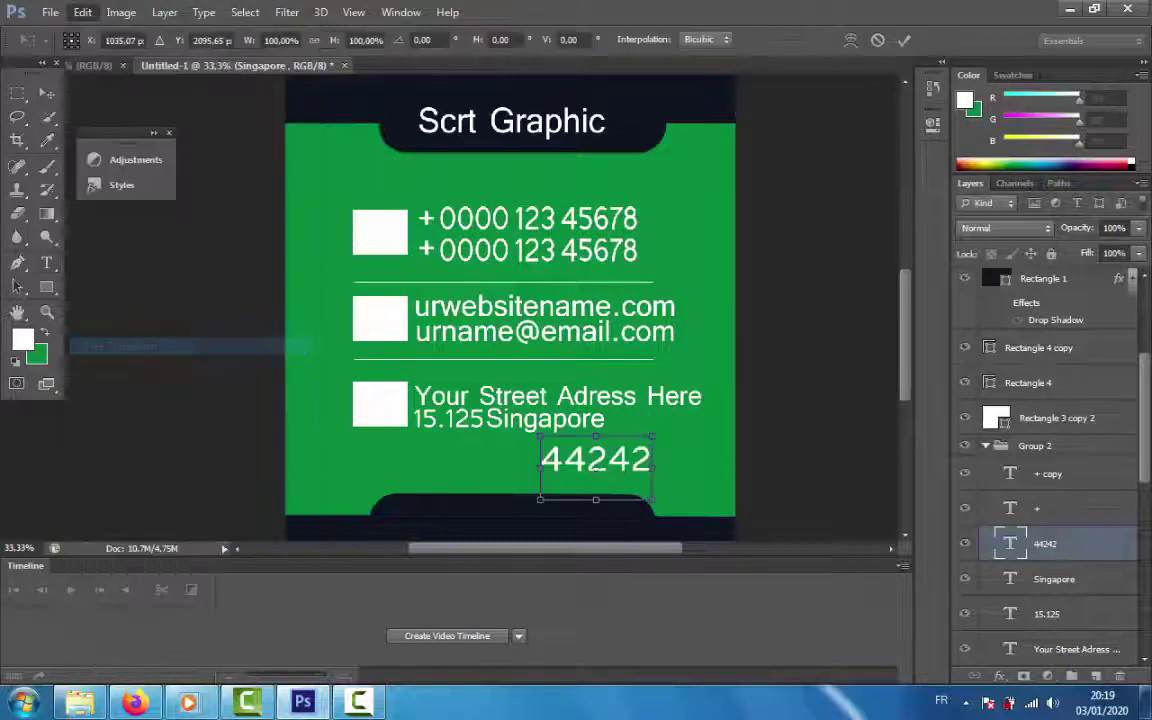
pyautogui.moveTo(652, 497); pyautogui.dragTo(659, 453)
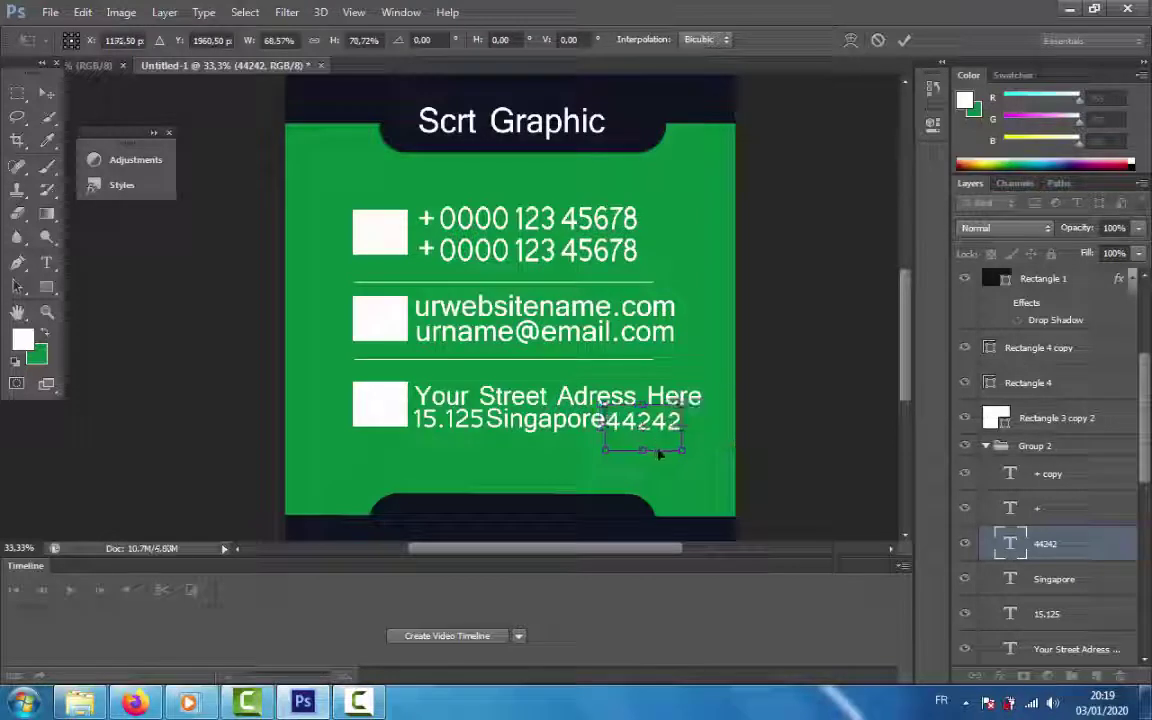
pyautogui.press('Return')
pyautogui.click(55, 92)
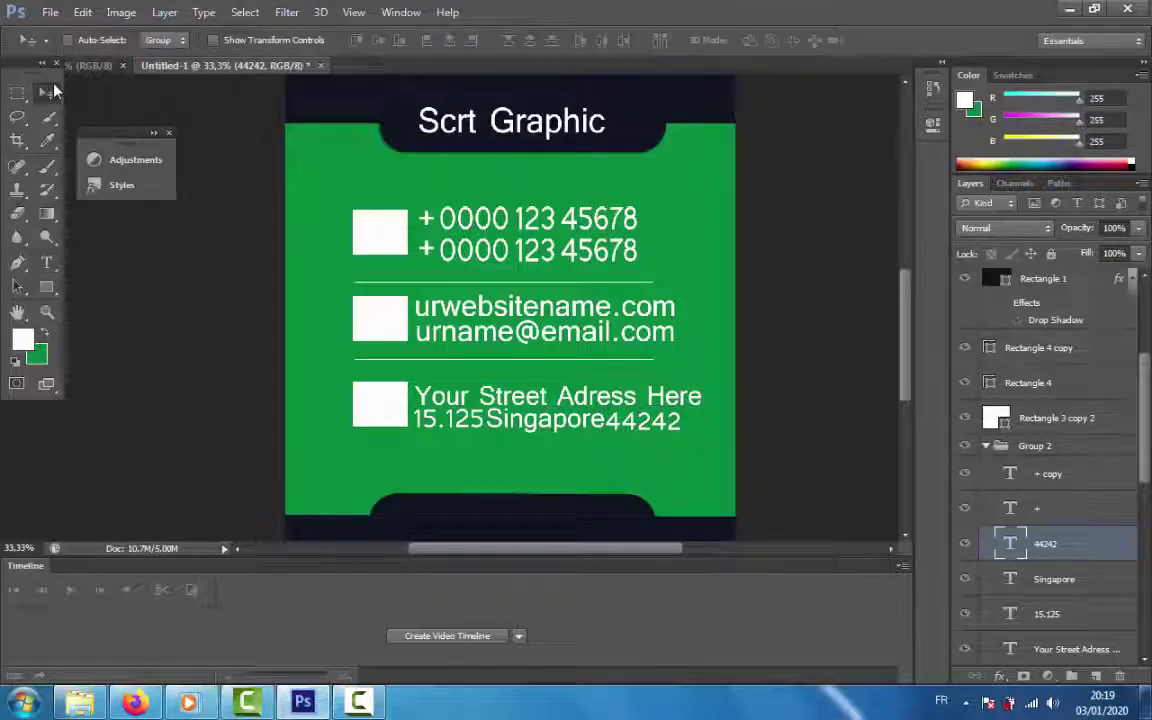
pyautogui.scroll(3, 52, 92)
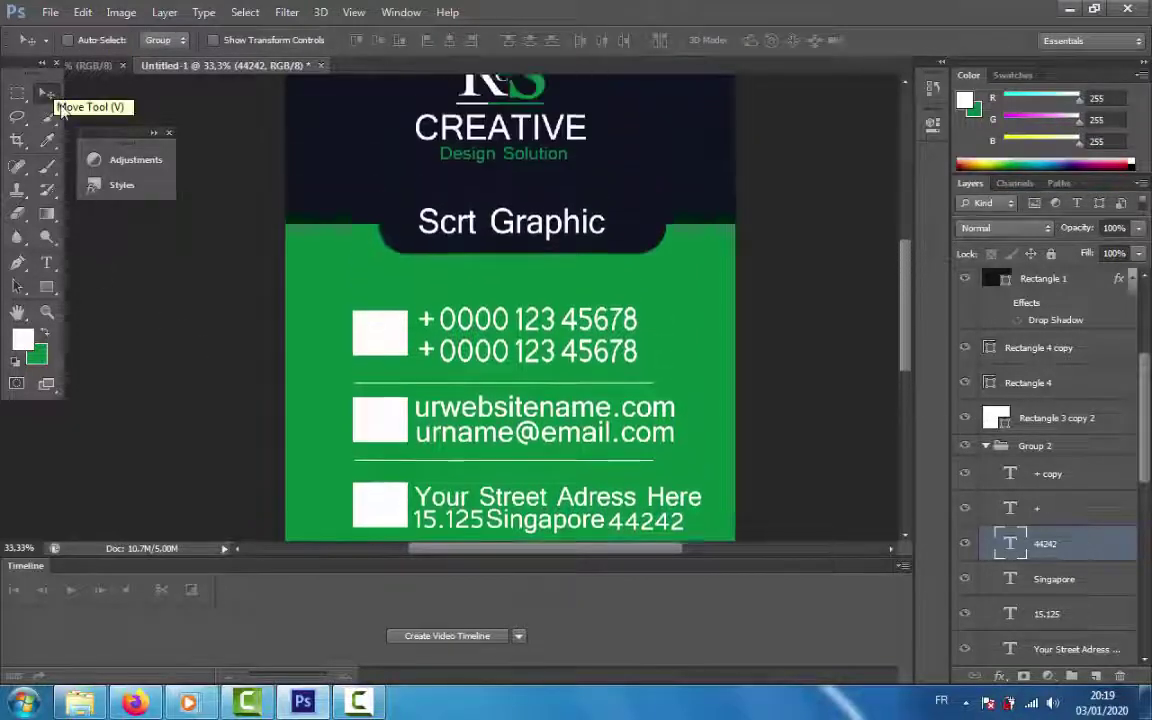
# Bring the phone icon from 1.png into the Untitled-1 design as a new layer.
pyautogui.scroll(-2, 55, 95)
pyautogui.scroll(-3, 60, 122)
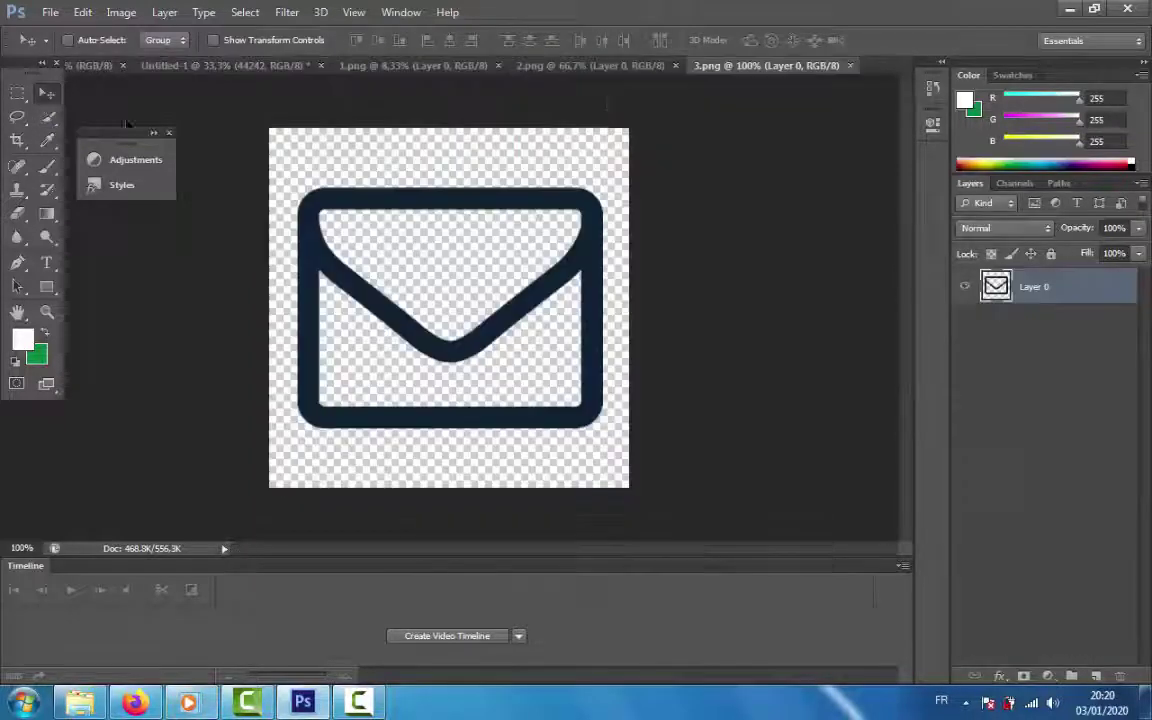
pyautogui.click(440, 66)
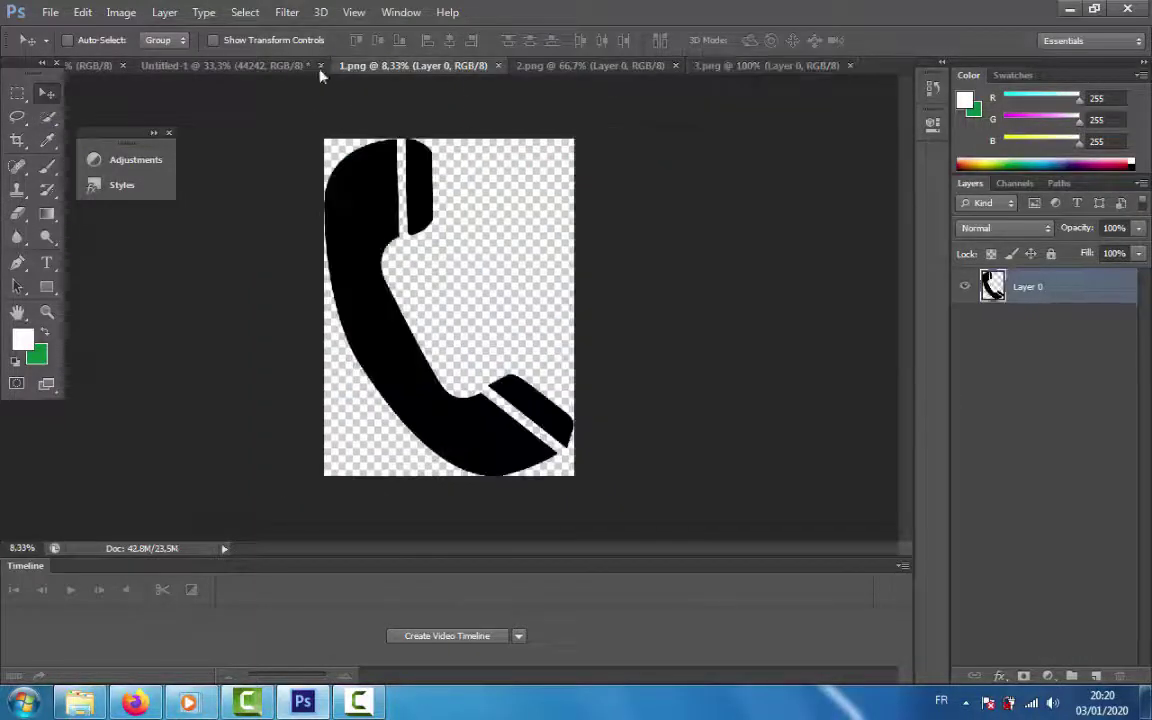
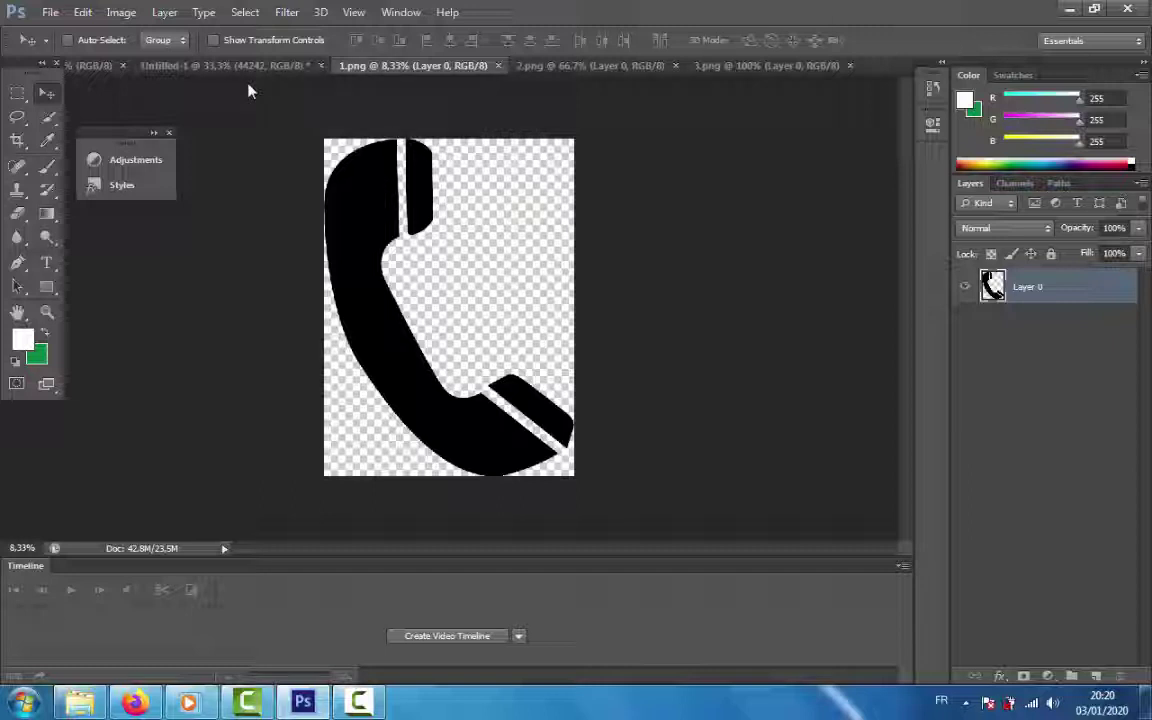
pyautogui.click(17, 93)
pyautogui.click(17, 117)
pyautogui.click(46, 93)
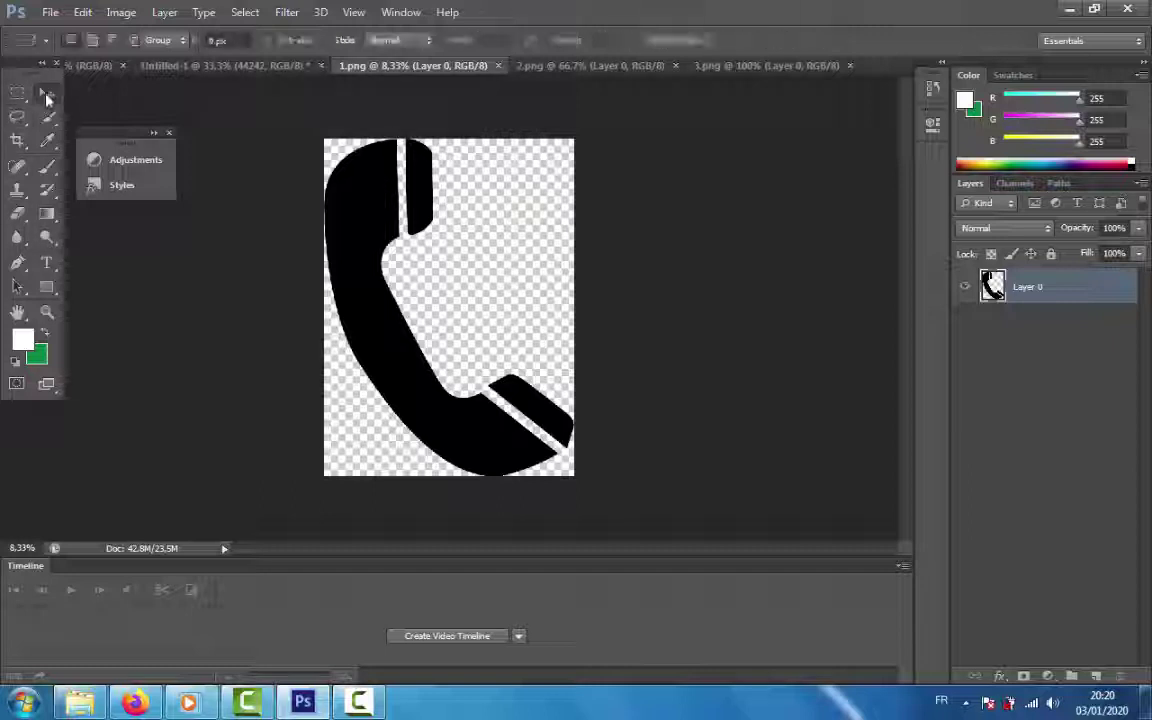
pyautogui.moveTo(452, 218); pyautogui.dragTo(672, 328)
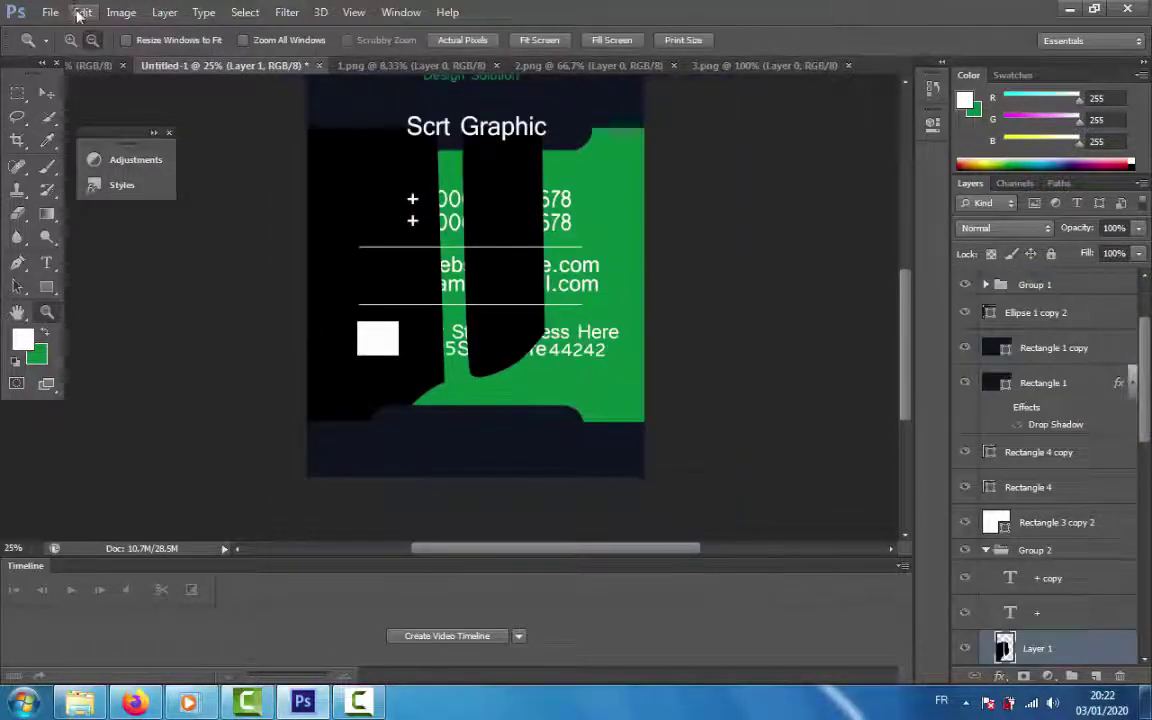
# Scale the phone icon down to about 2.76% width and 2.34% height and center it on the first white block.
pyautogui.click(80, 15)
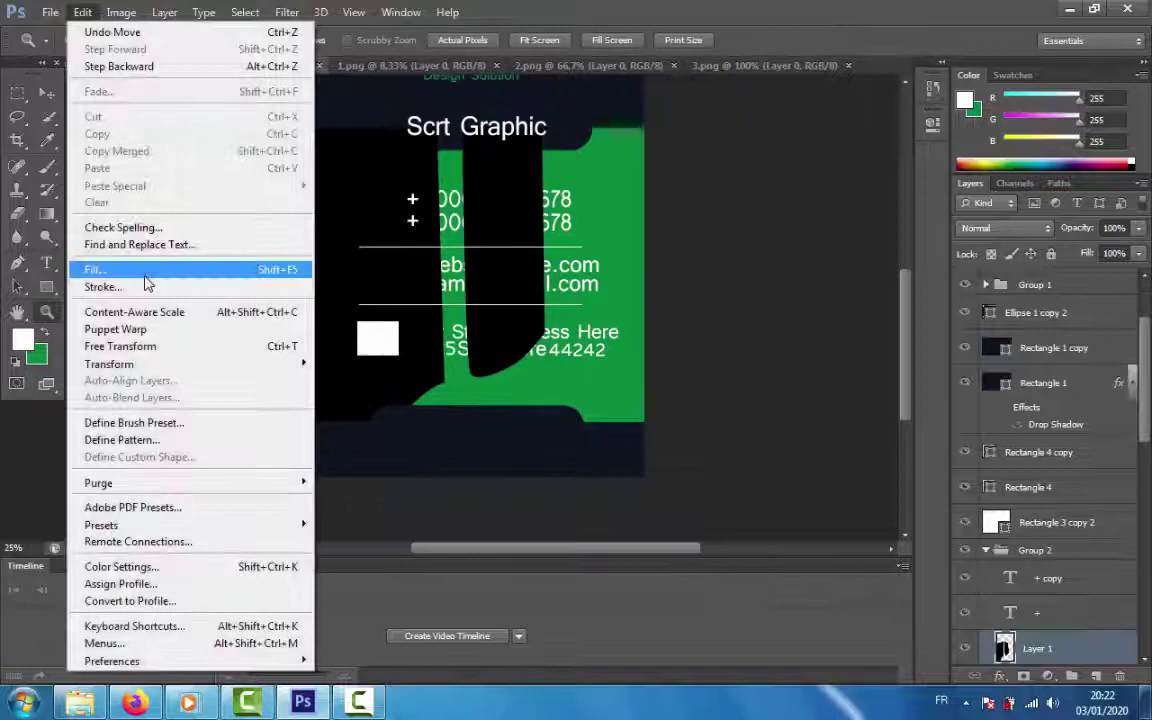
pyautogui.click(170, 344)
pyautogui.moveTo(622, 170); pyautogui.dragTo(239, 386)
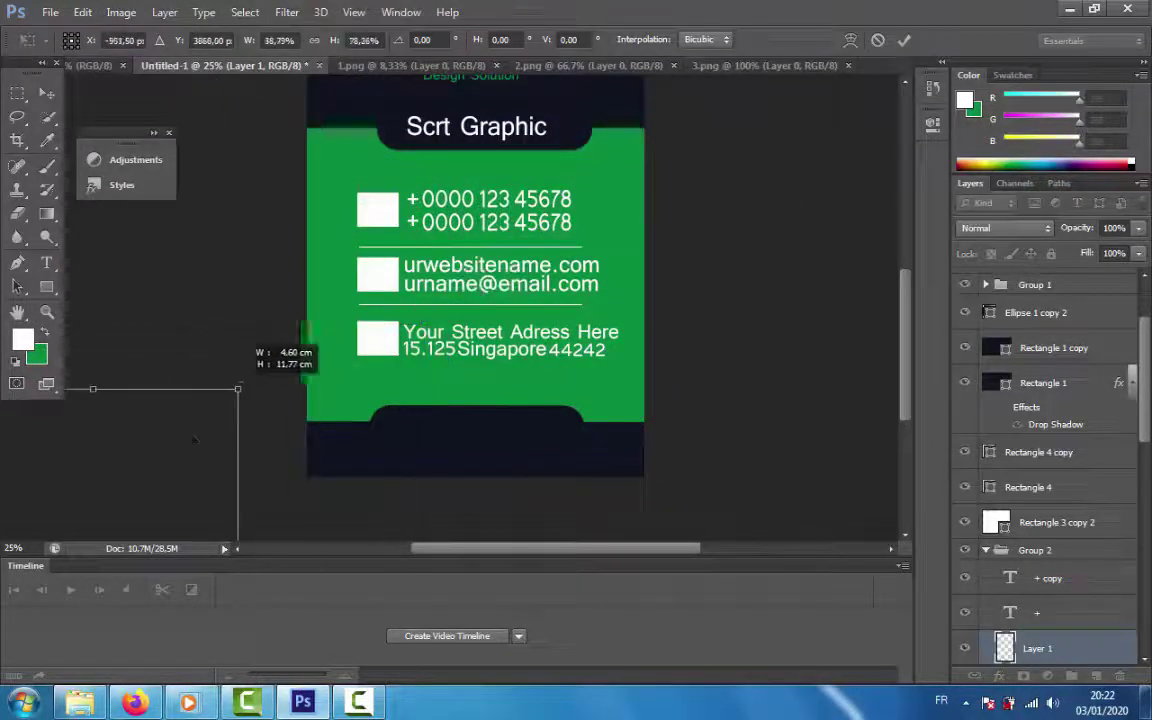
pyautogui.moveTo(193, 437); pyautogui.dragTo(560, 180)
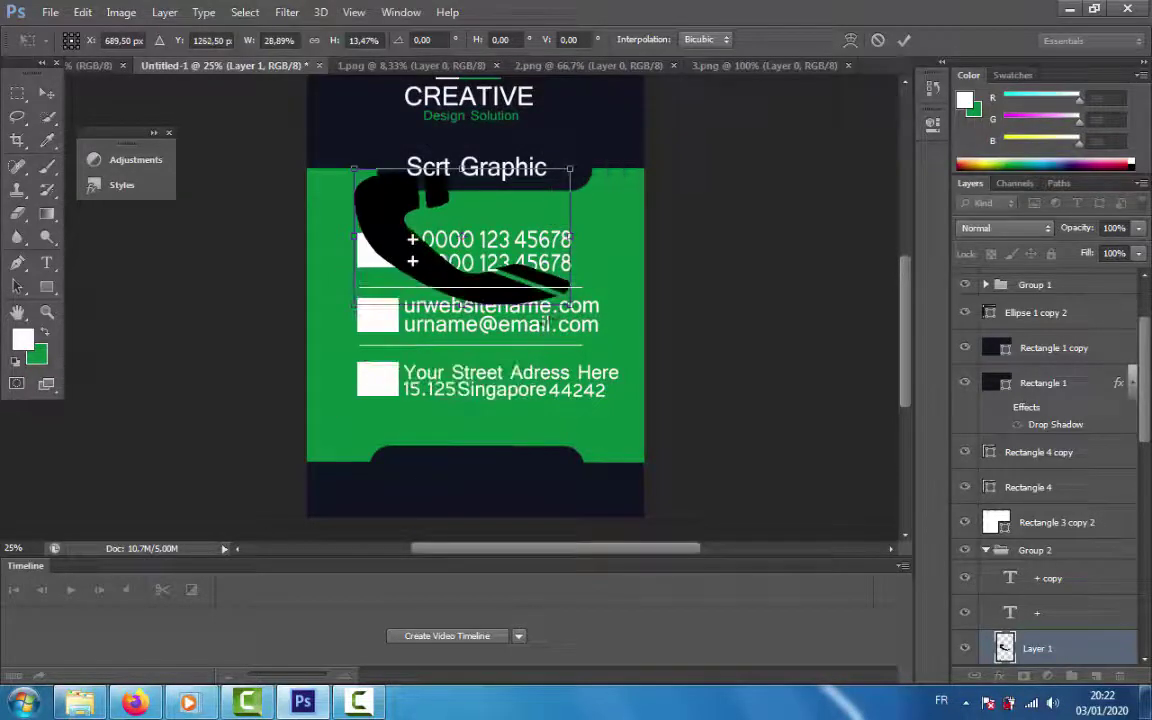
pyautogui.moveTo(566, 300); pyautogui.dragTo(380, 258)
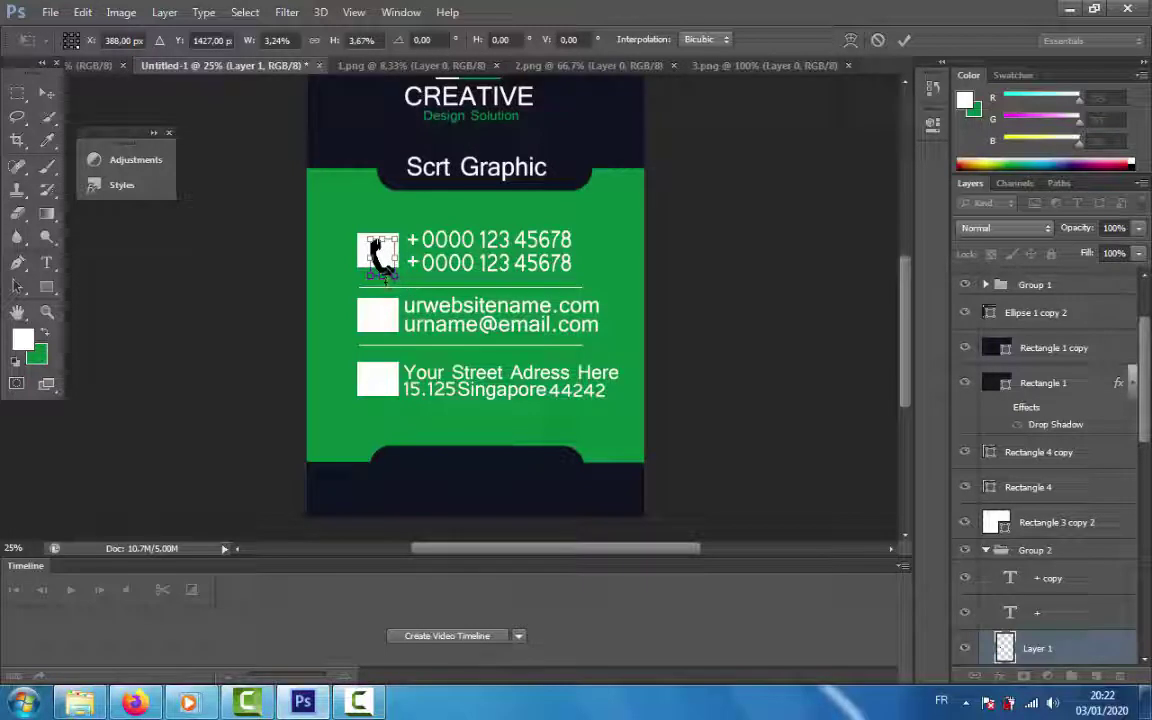
pyautogui.moveTo(384, 277)
pyautogui.mouseDown()
pyautogui.moveTo(392, 250)
pyautogui.moveTo(381, 257)
pyautogui.mouseUp()
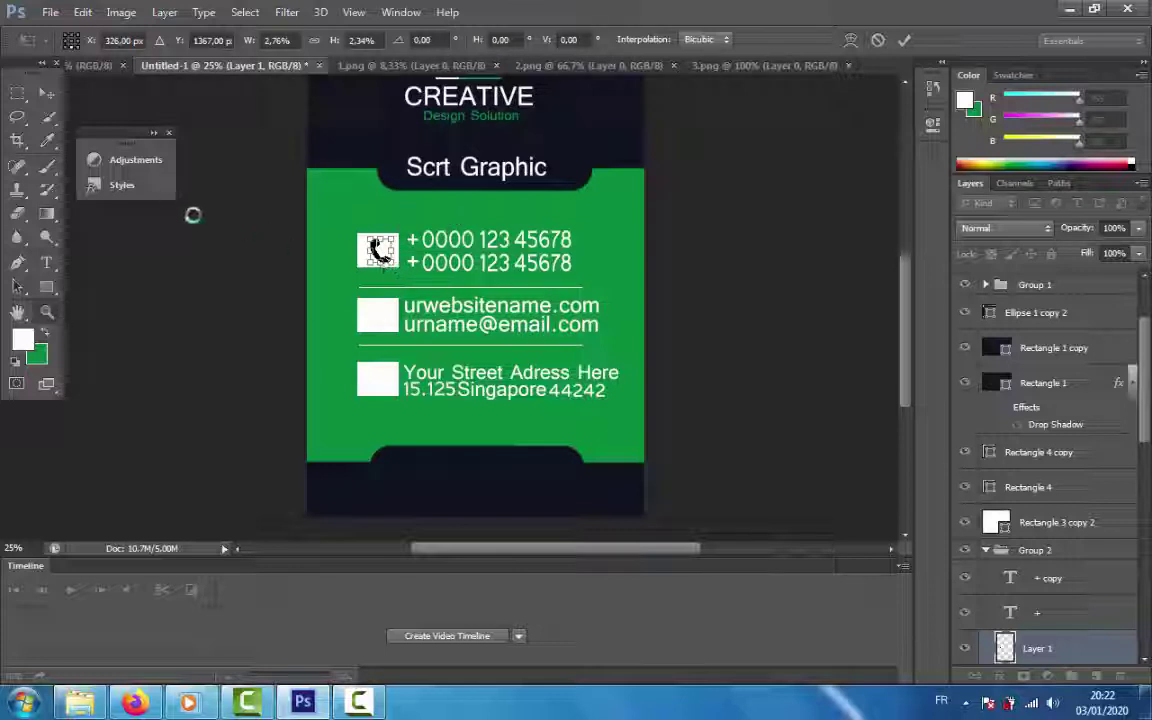
pyautogui.press('Return')
pyautogui.click(45, 95)
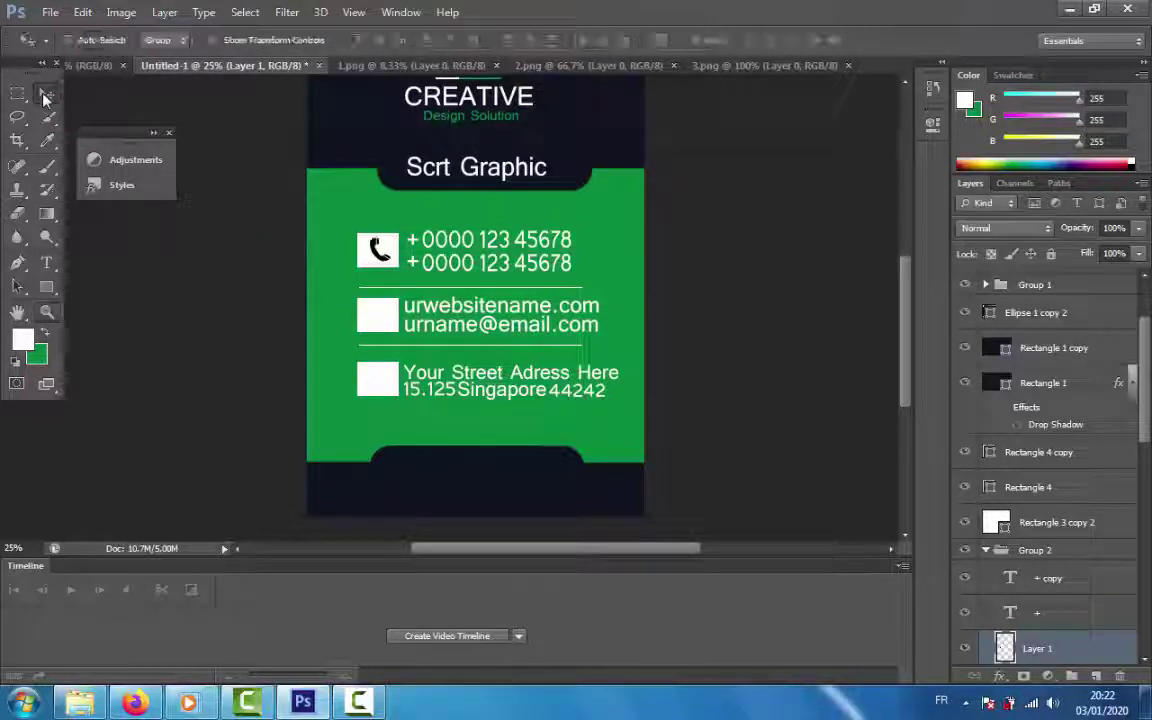
# Close 1.png and bring the location pin from 2.png into the Untitled-1 design near the second white block.
pyautogui.click(452, 66)
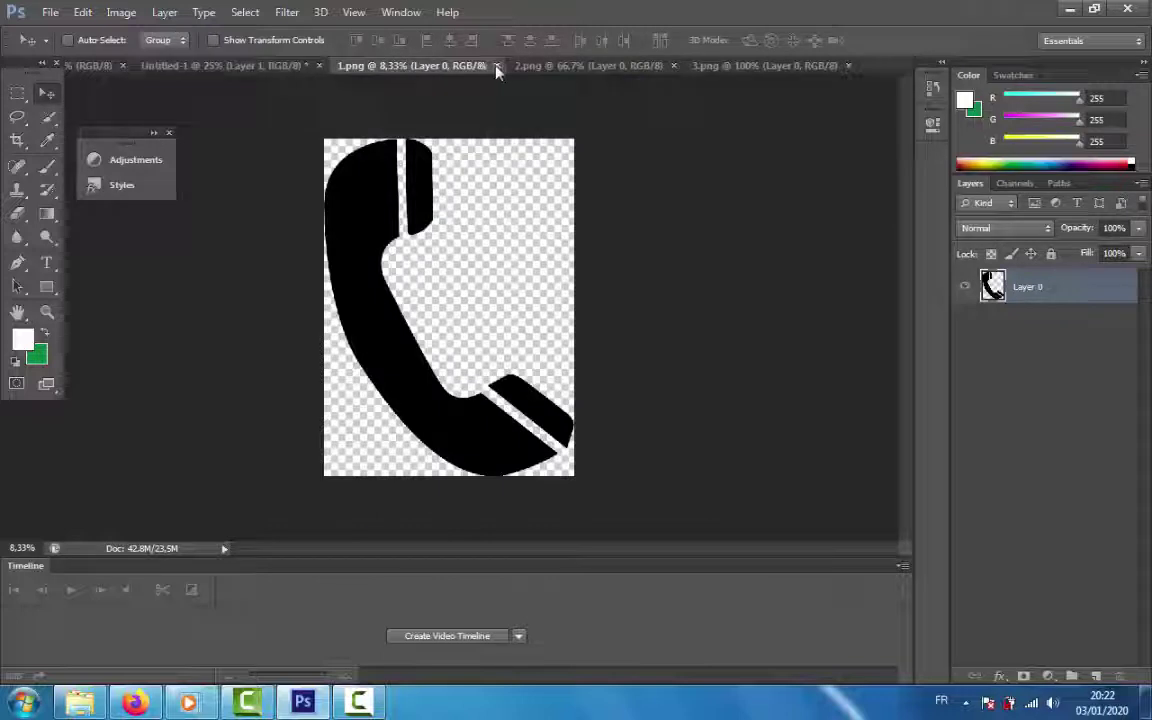
pyautogui.click(496, 65)
pyautogui.click(440, 66)
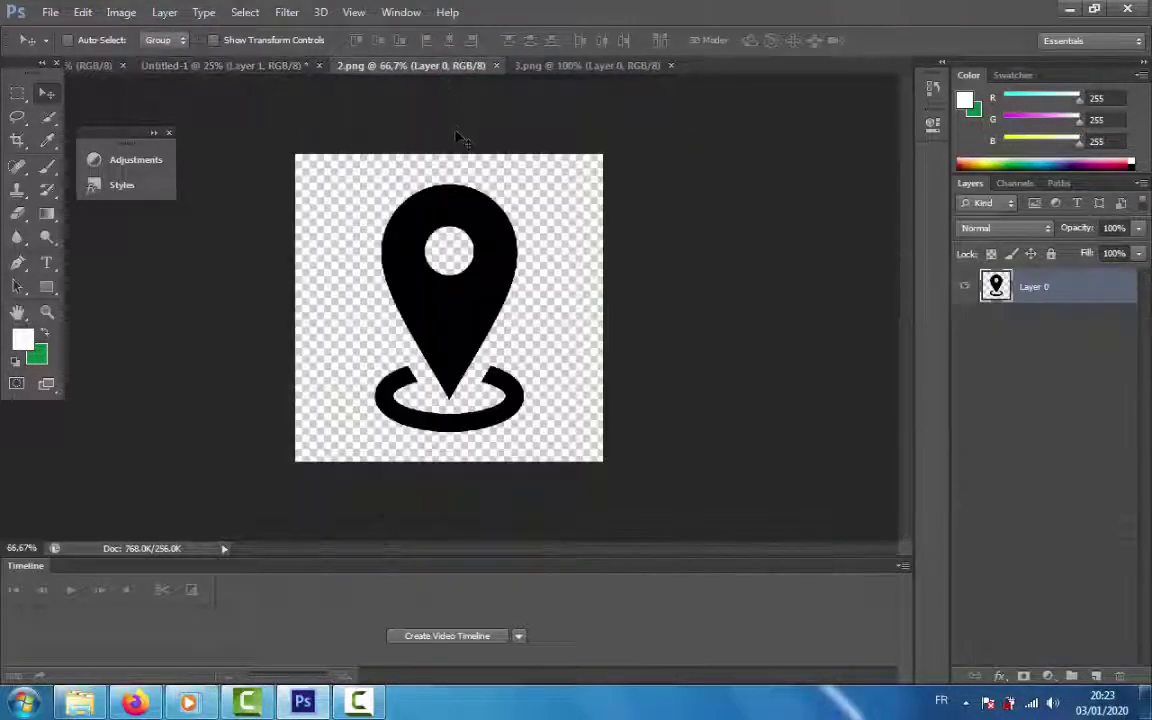
pyautogui.moveTo(449, 168); pyautogui.dragTo(383, 295)
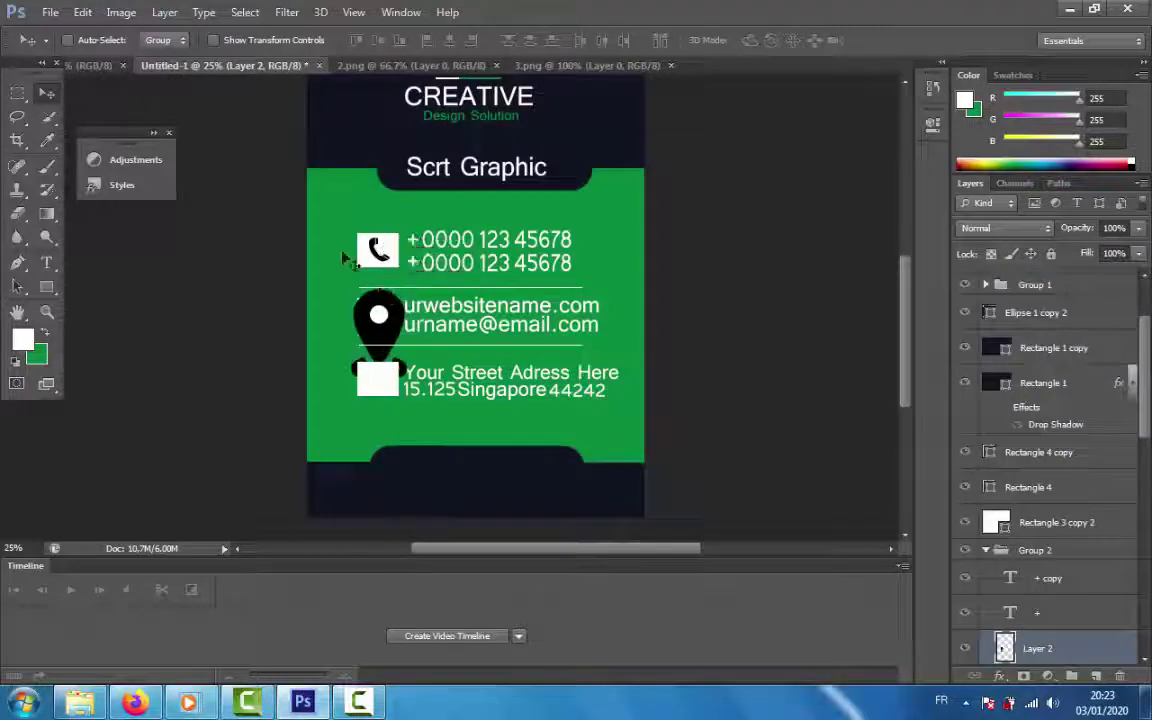
# Scale the location pin down over the third white block and move its layer to the top of the layer stack.
pyautogui.click(82, 12)
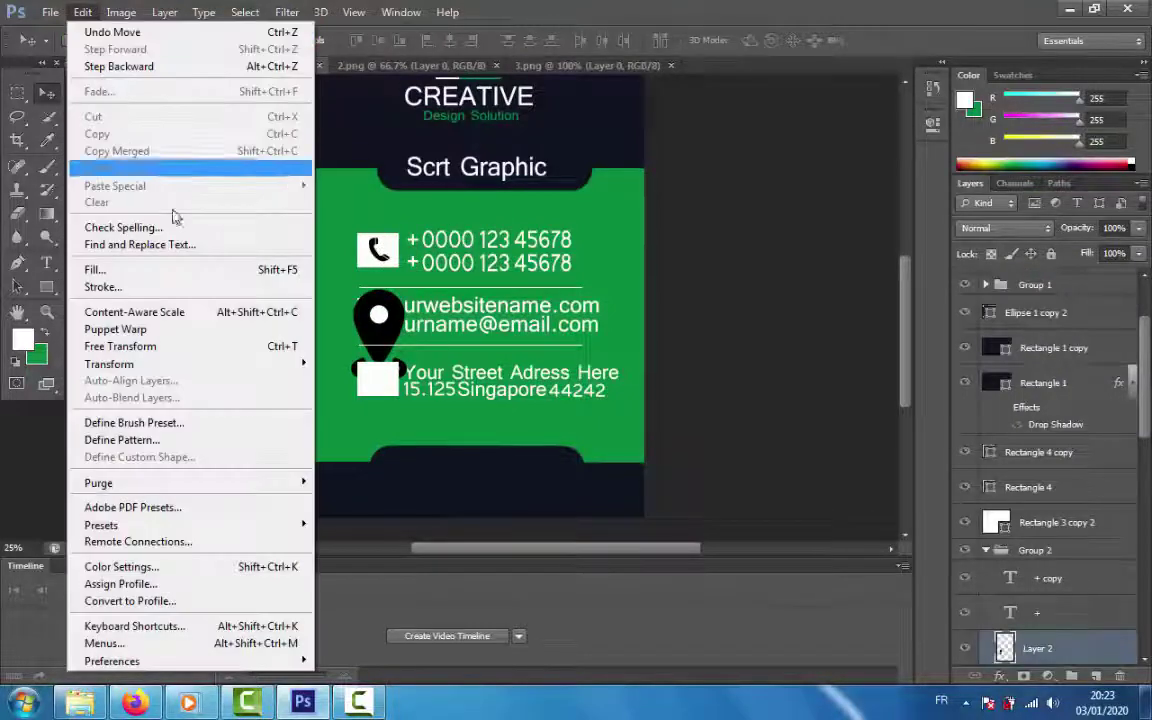
pyautogui.click(190, 346)
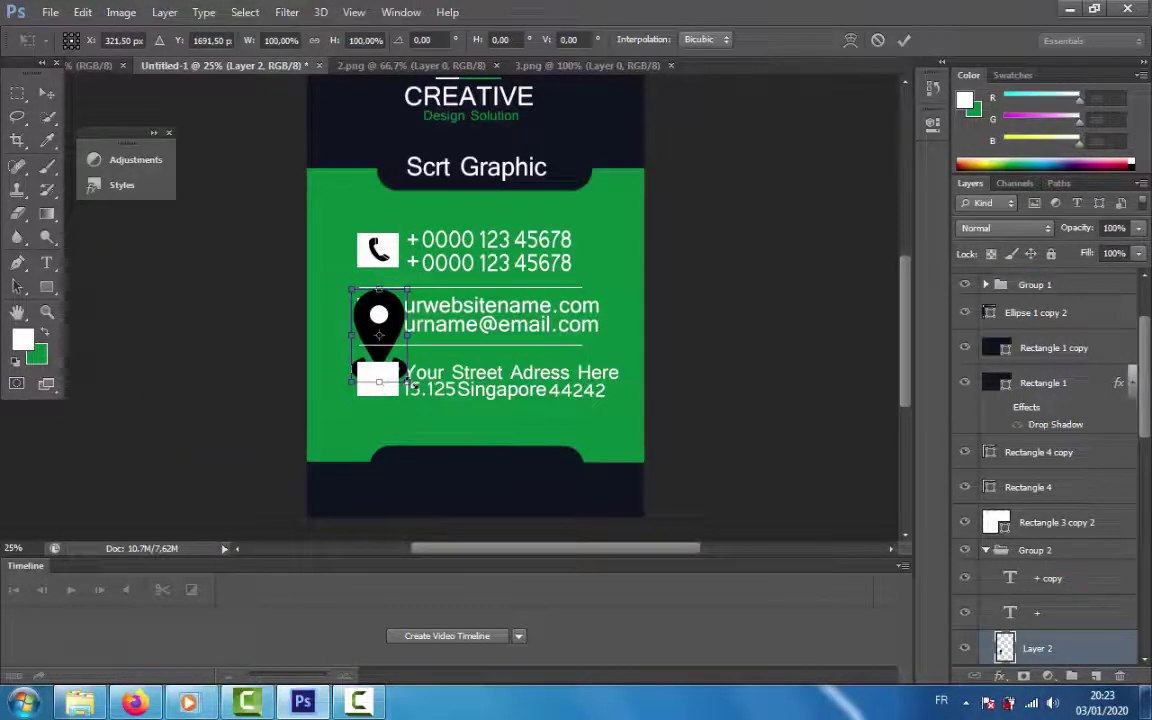
pyautogui.moveTo(406, 382); pyautogui.dragTo(374, 382)
pyautogui.press('Return')
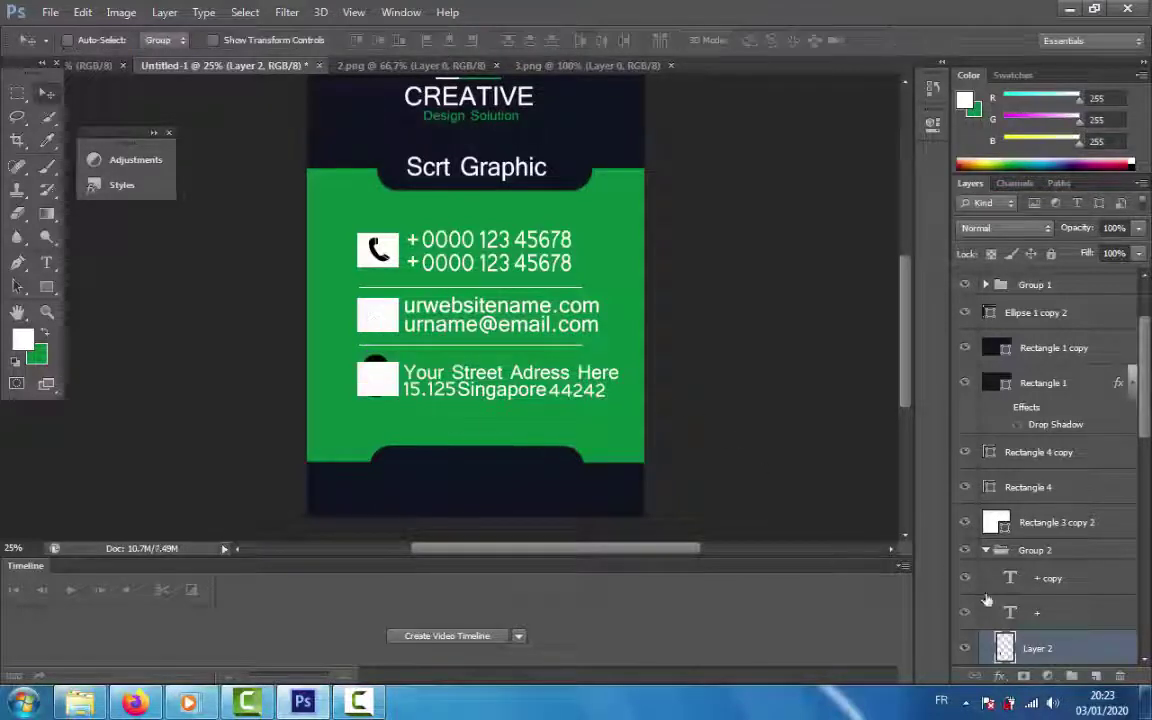
pyautogui.moveTo(1005, 648); pyautogui.dragTo(1036, 279)
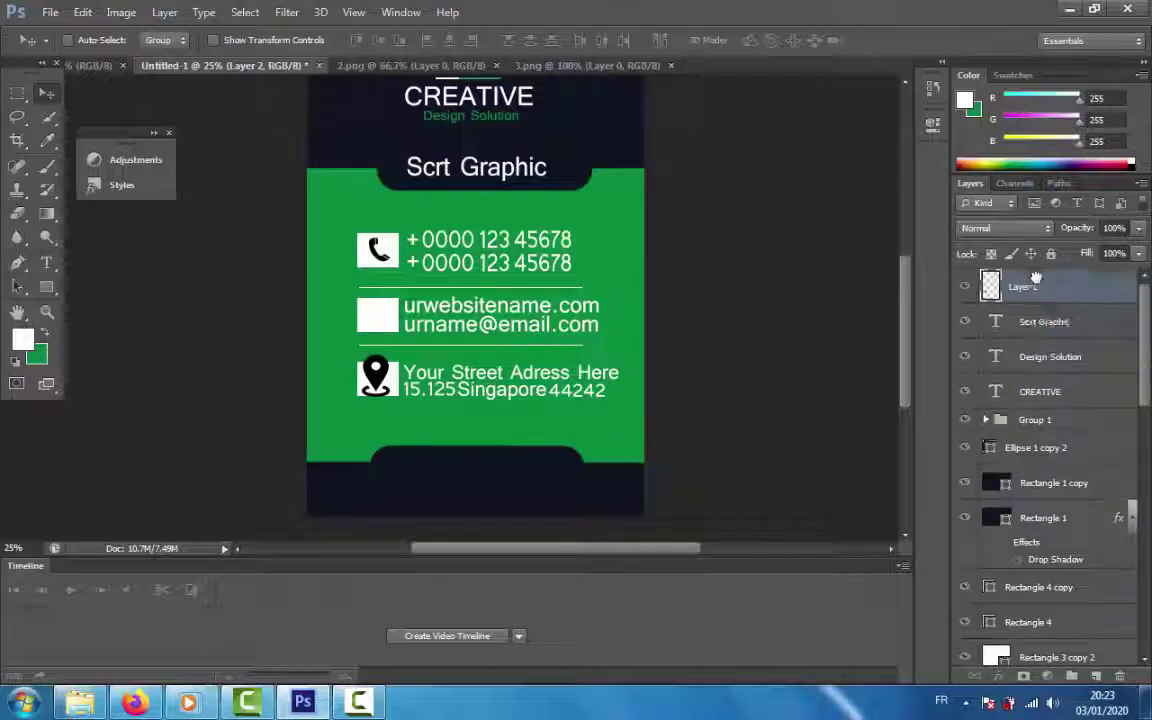
# Reduce the location pin's height to about 65% and fit it inside the third white block, and close 2.png.
pyautogui.click(84, 12)
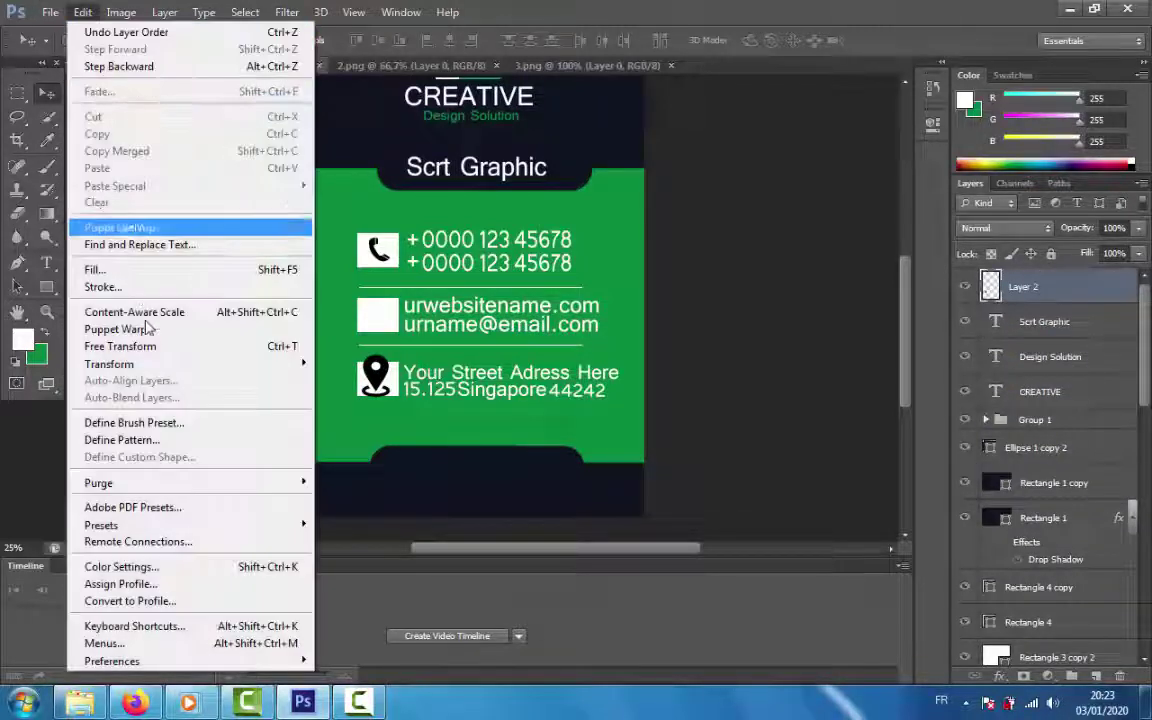
pyautogui.click(145, 344)
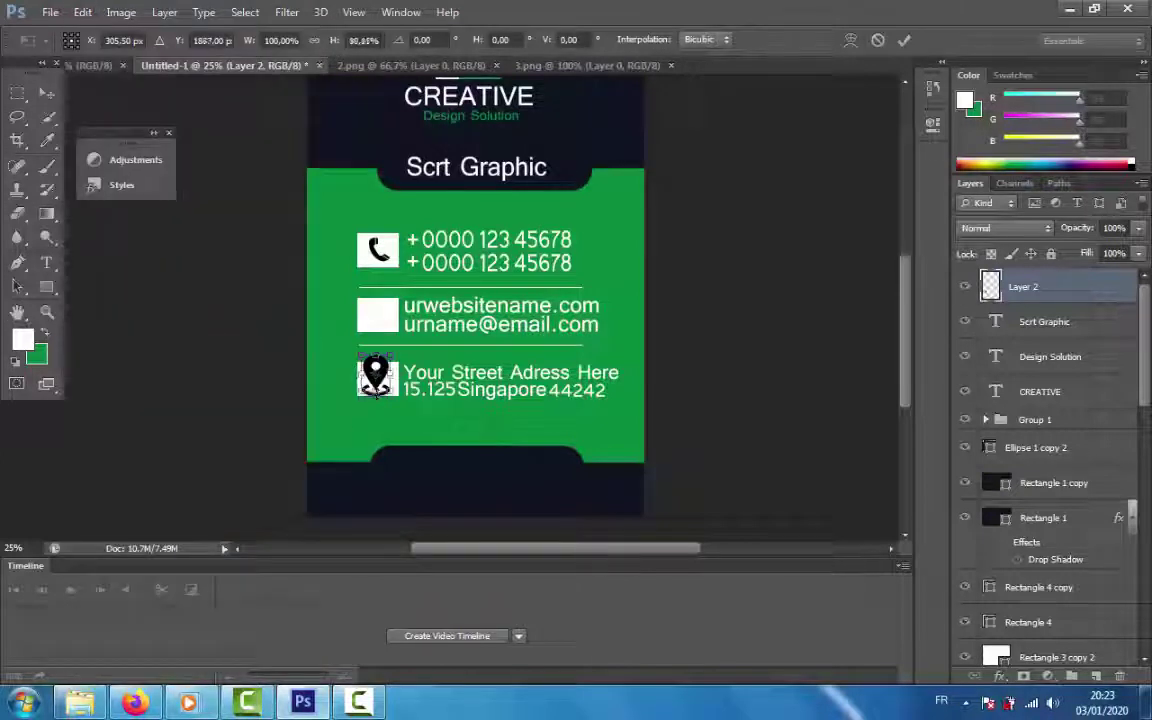
pyautogui.moveTo(377, 403)
pyautogui.mouseDown()
pyautogui.moveTo(376, 362)
pyautogui.moveTo(396, 400)
pyautogui.mouseUp()
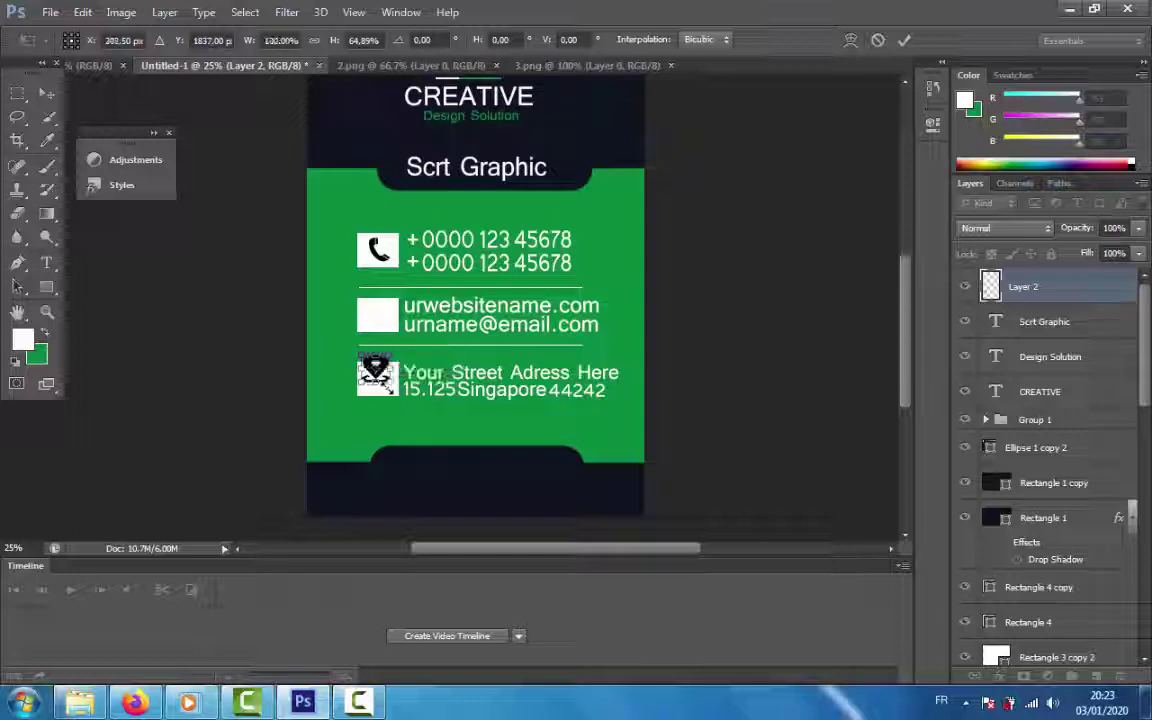
pyautogui.press('Return')
pyautogui.press('z')
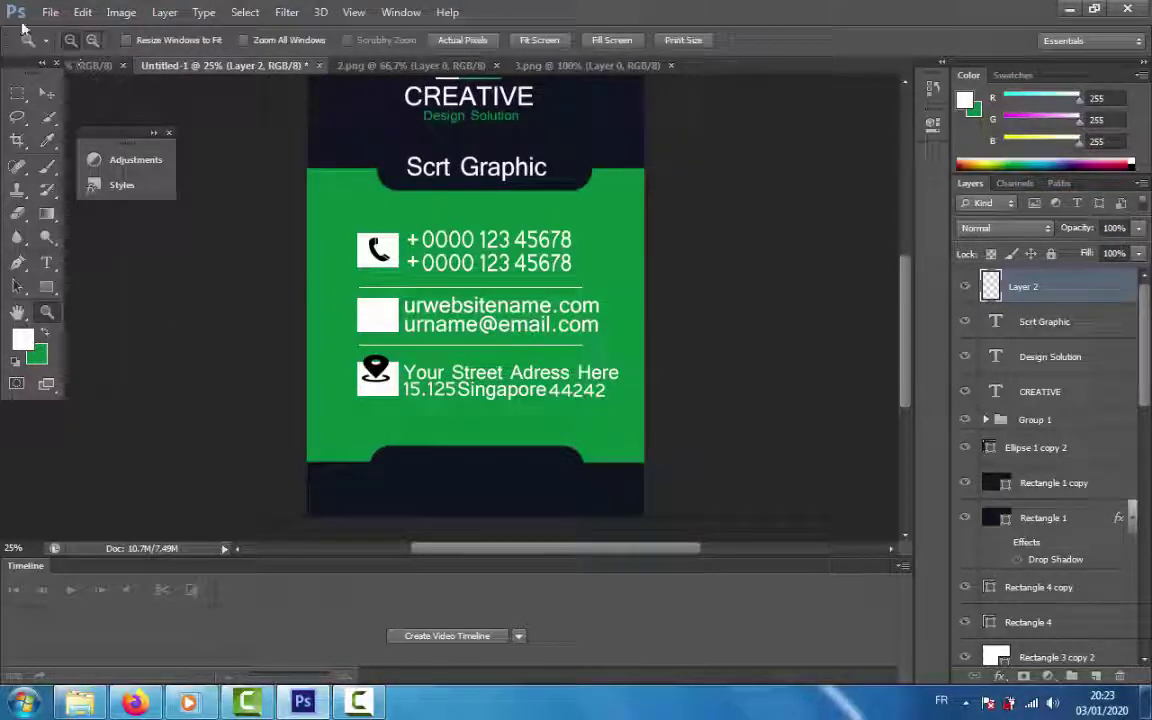
pyautogui.click(41, 95)
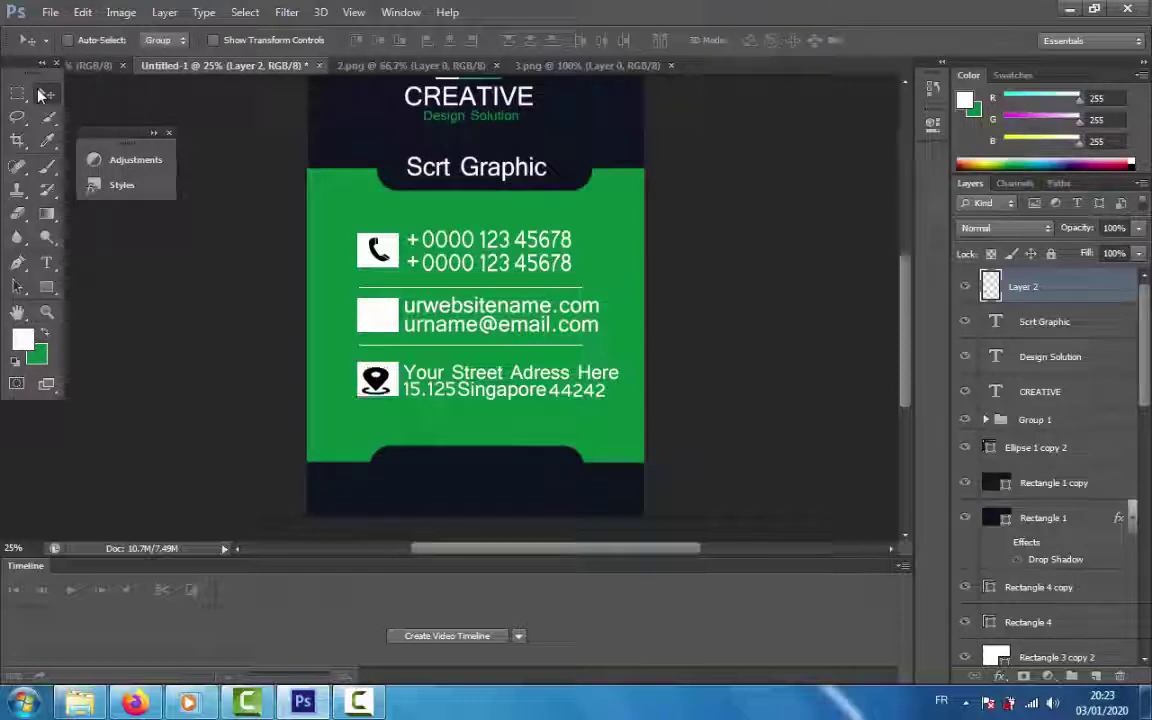
pyautogui.click(455, 65)
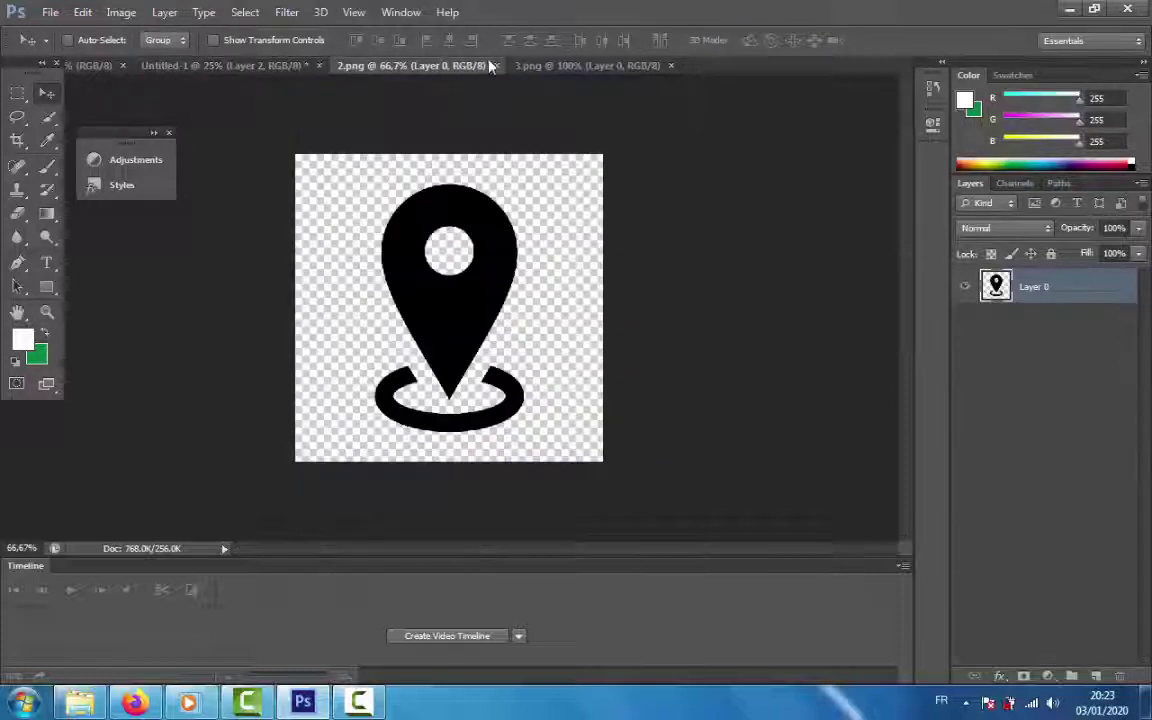
pyautogui.click(496, 65)
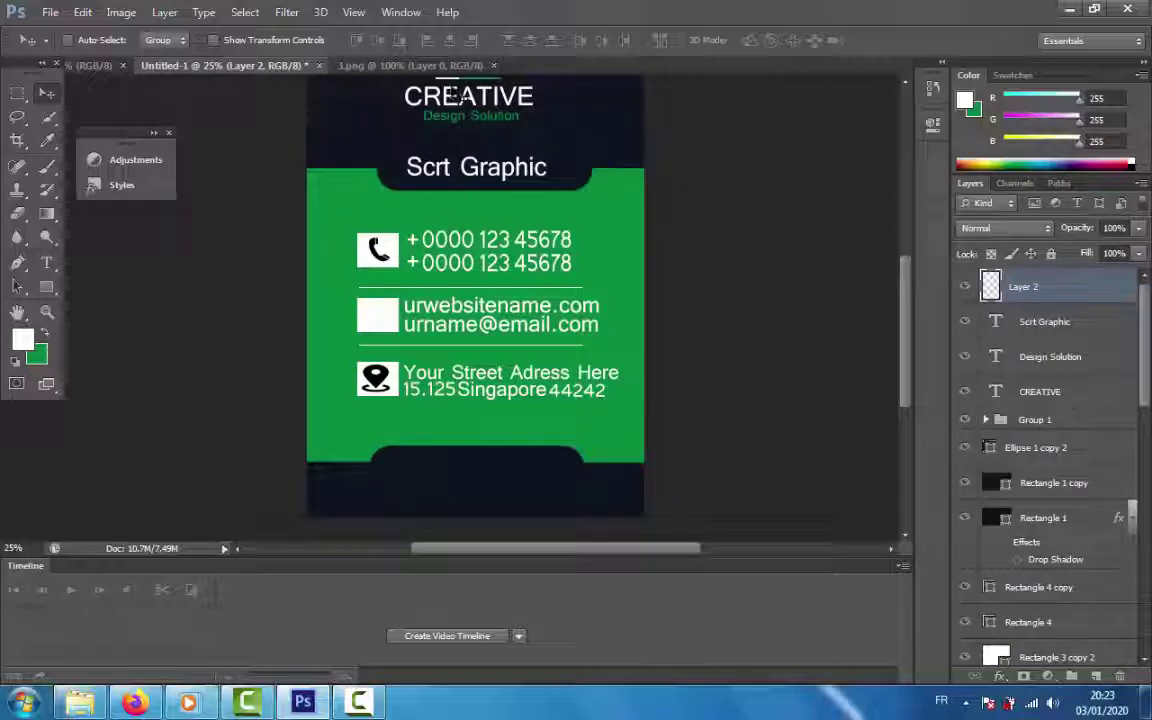
# Bring the envelope icon from 3.png into the Untitled-1 design over the second white block.
pyautogui.click(435, 65)
pyautogui.moveTo(473, 234); pyautogui.dragTo(413, 276)
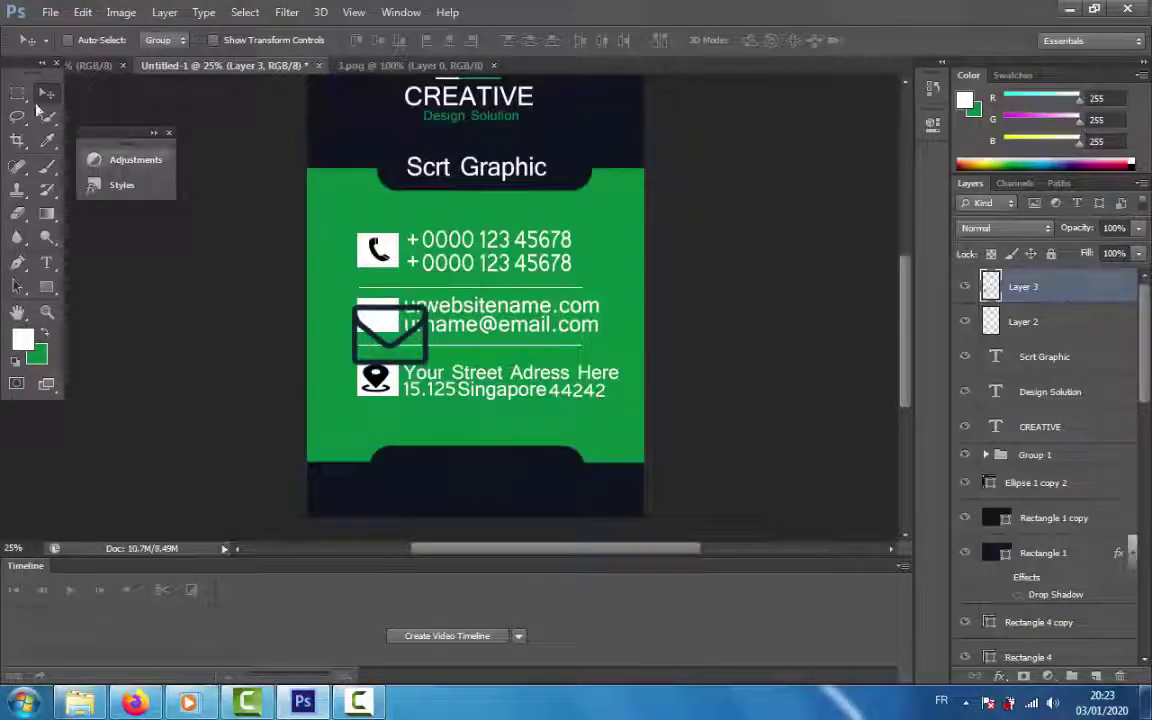
pyautogui.click(82, 12)
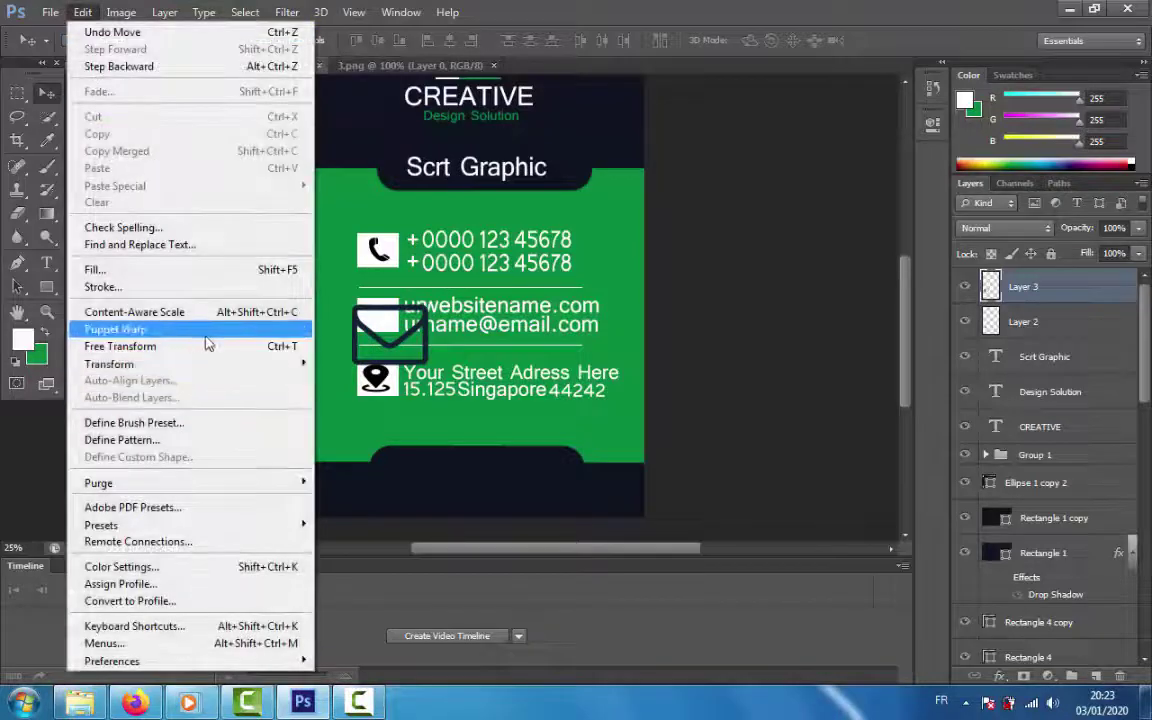
pyautogui.click(200, 329)
pyautogui.click(47, 94)
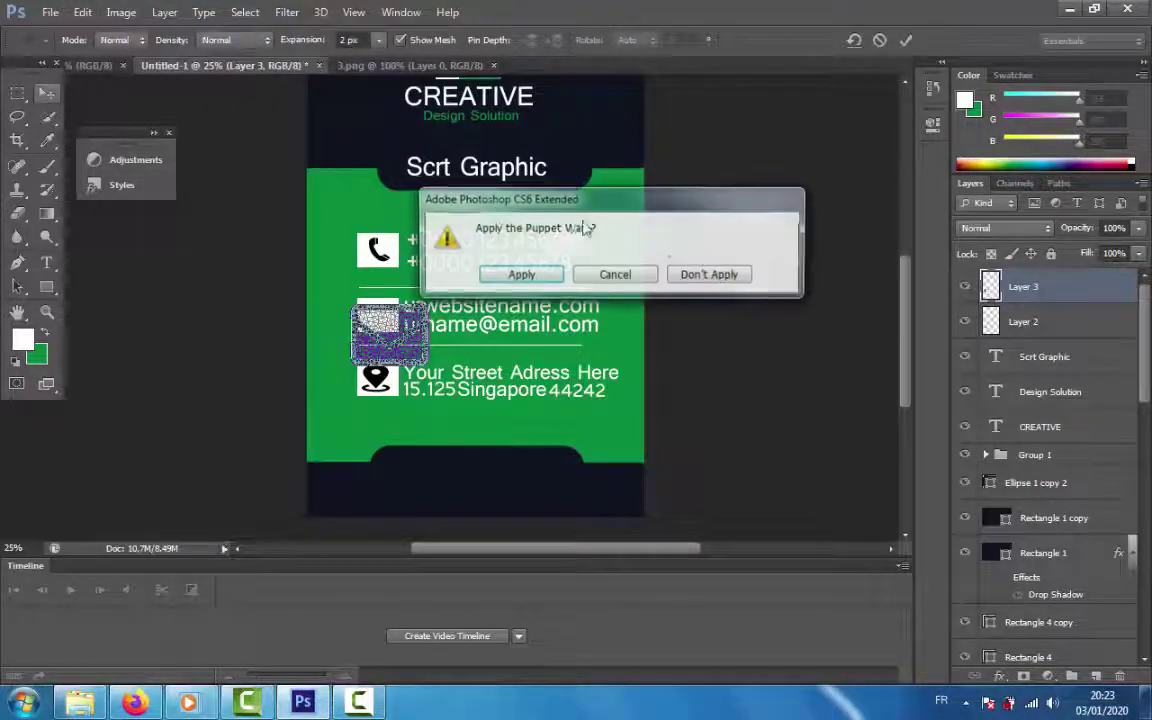
pyautogui.click(707, 273)
# Scale the envelope icon down to about 34.60% width and 33.21% height and center it on the second white block.
pyautogui.click(82, 12)
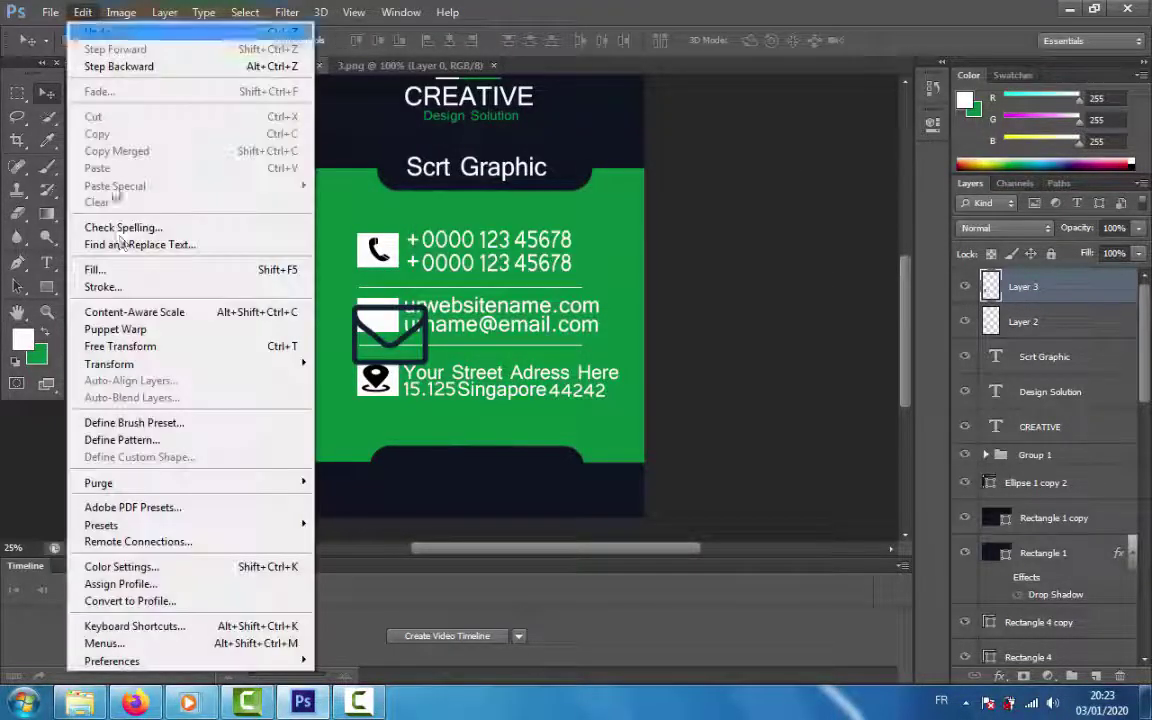
pyautogui.click(120, 346)
pyautogui.moveTo(427, 362); pyautogui.dragTo(376, 327)
pyautogui.moveTo(360, 318); pyautogui.dragTo(373, 320)
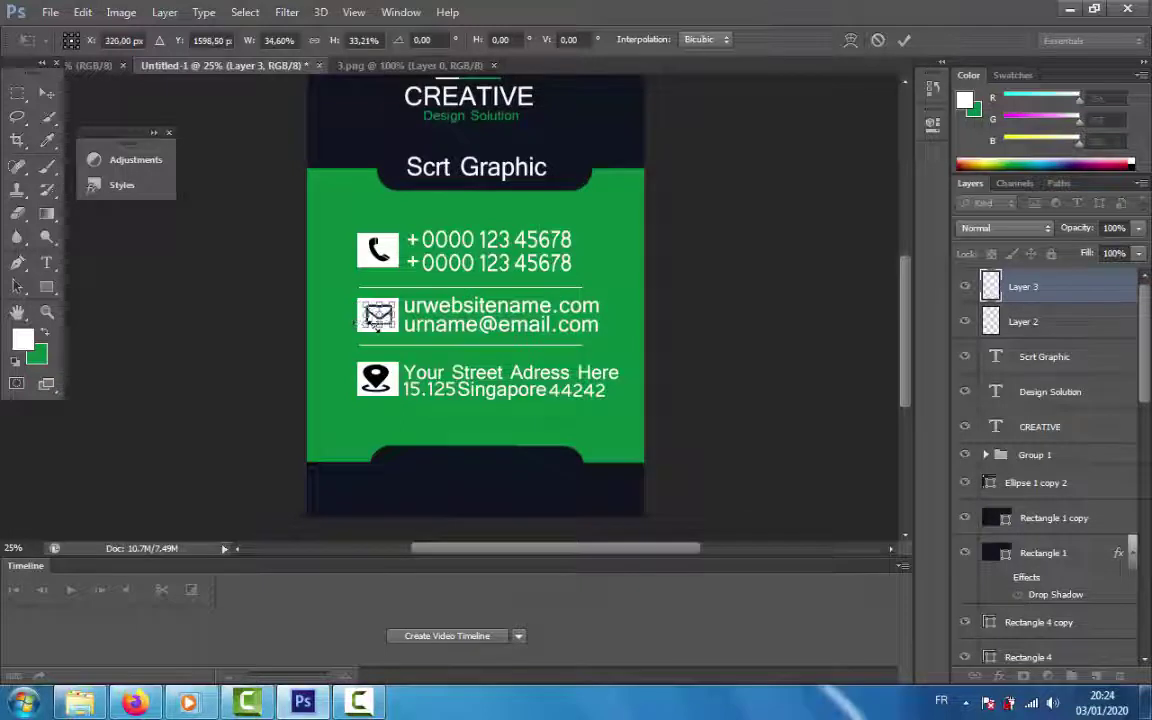
pyautogui.press('Return')
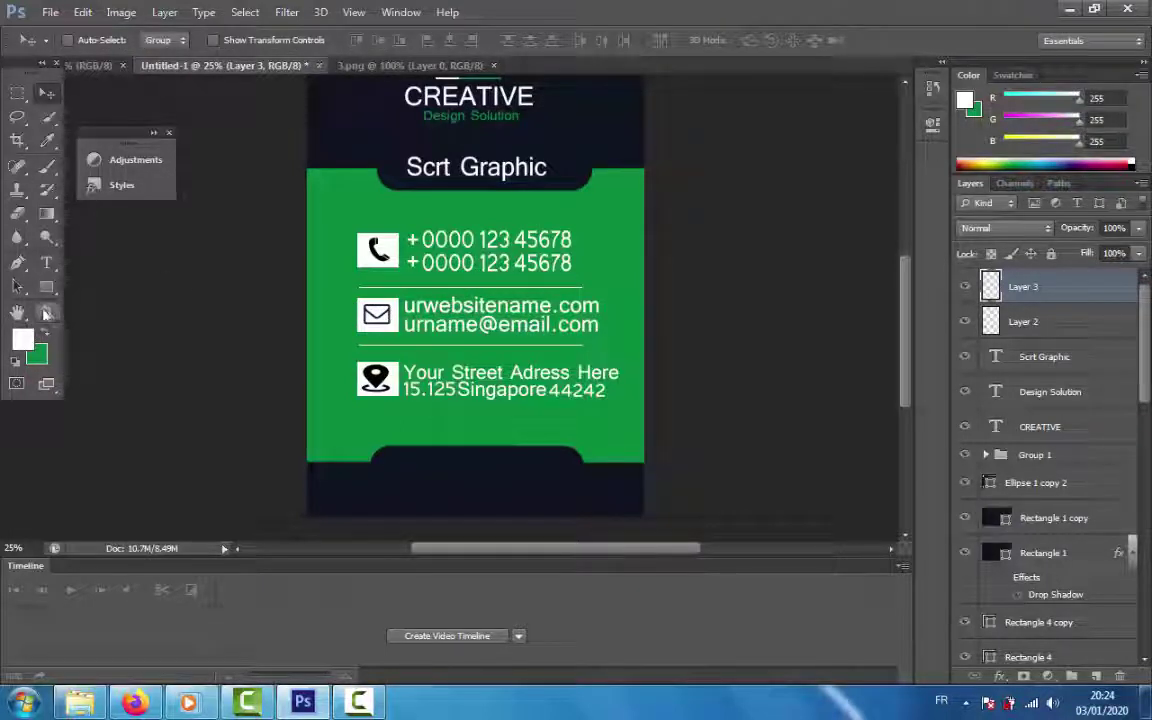
# Scale the location pin to about 63.20% width and 95.08% height and center it horizontally on the third white block.
pyautogui.click(46, 311)
pyautogui.click(367, 377)
pyautogui.click(367, 377)
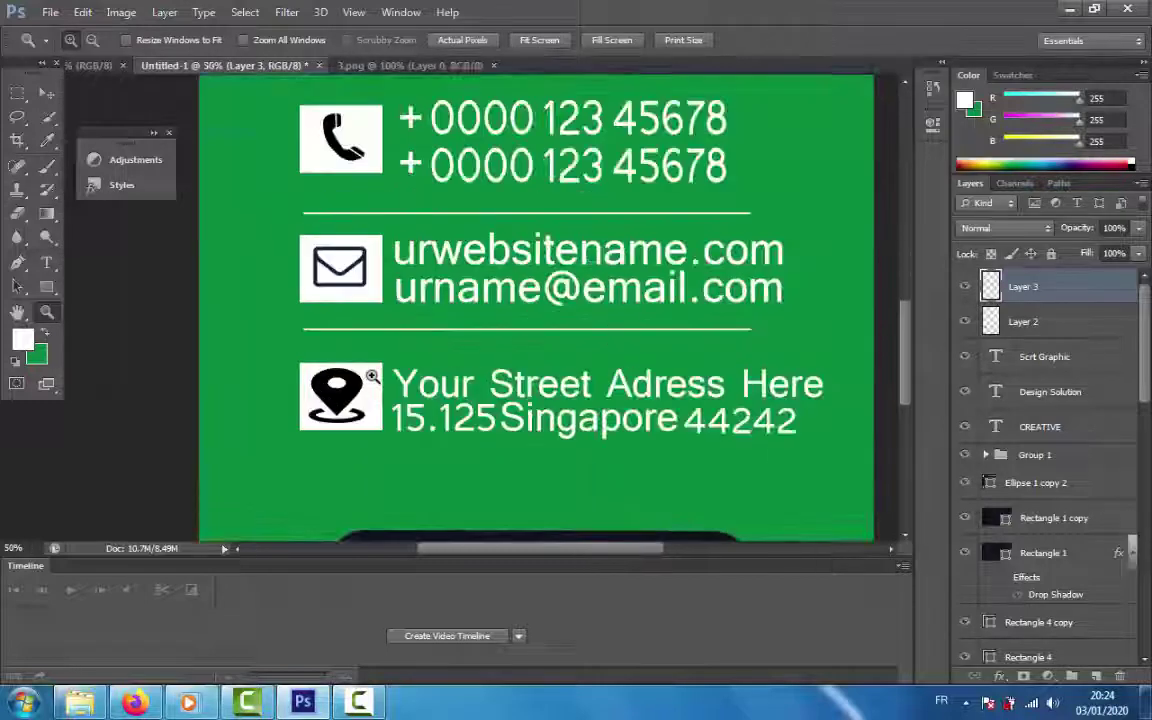
pyautogui.click(1015, 321)
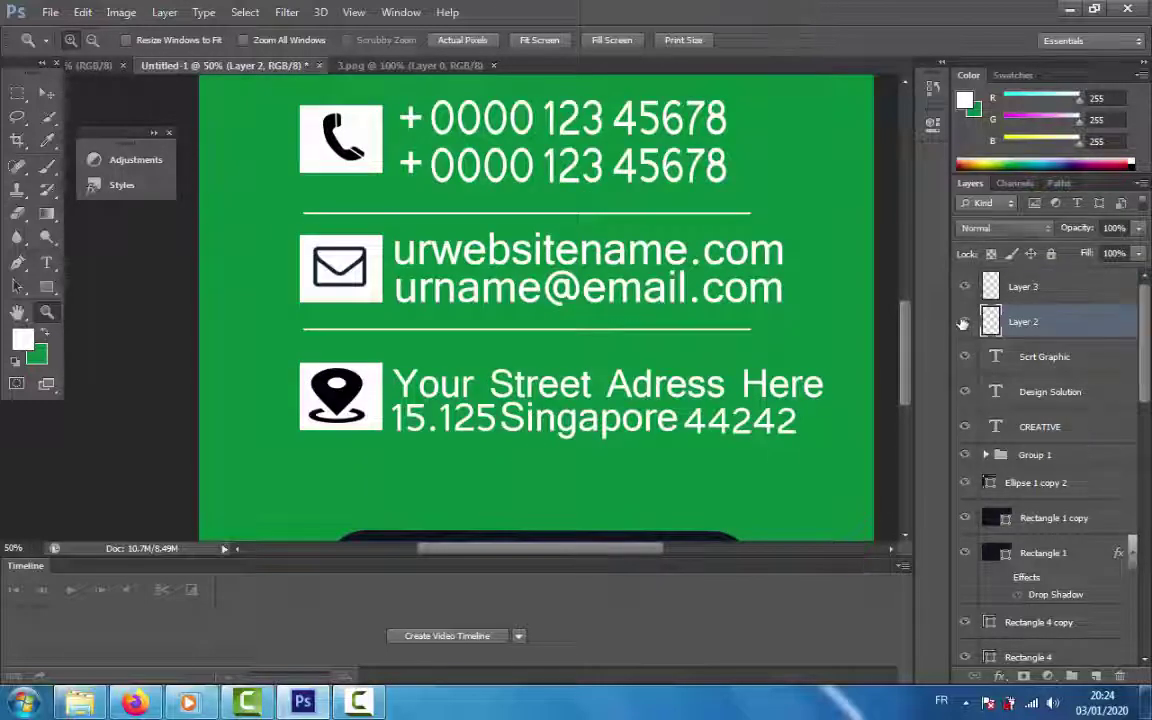
pyautogui.click(82, 12)
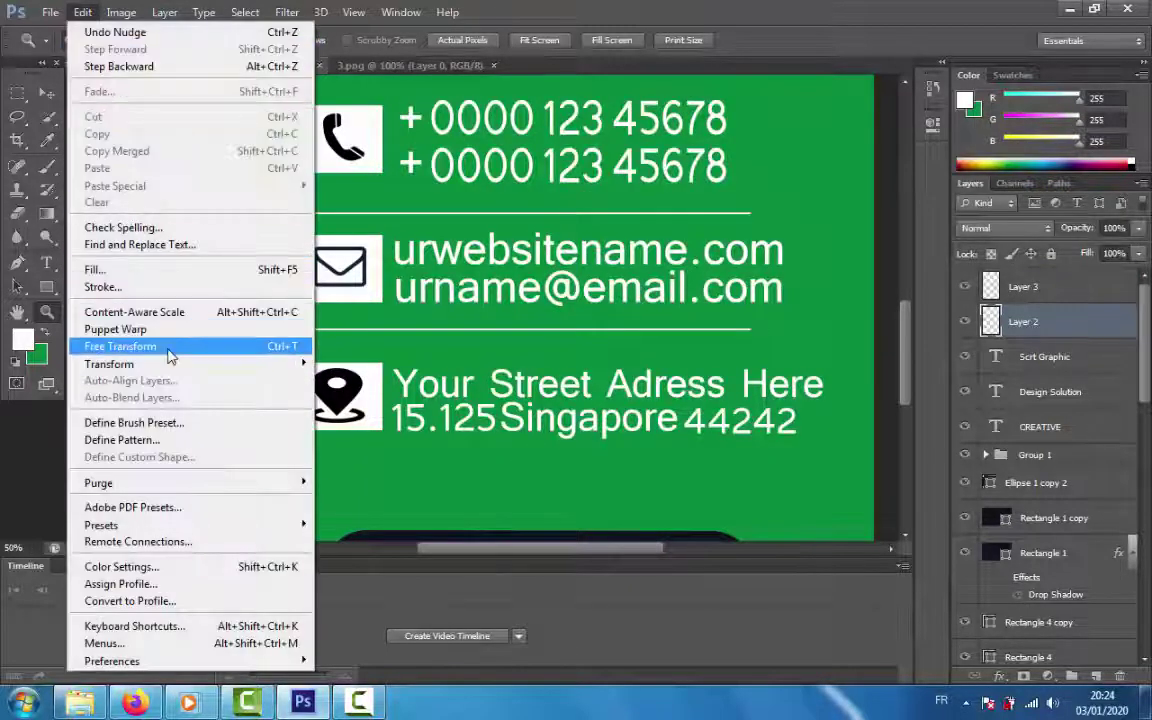
pyautogui.click(150, 340)
pyautogui.moveTo(366, 427); pyautogui.dragTo(348, 427)
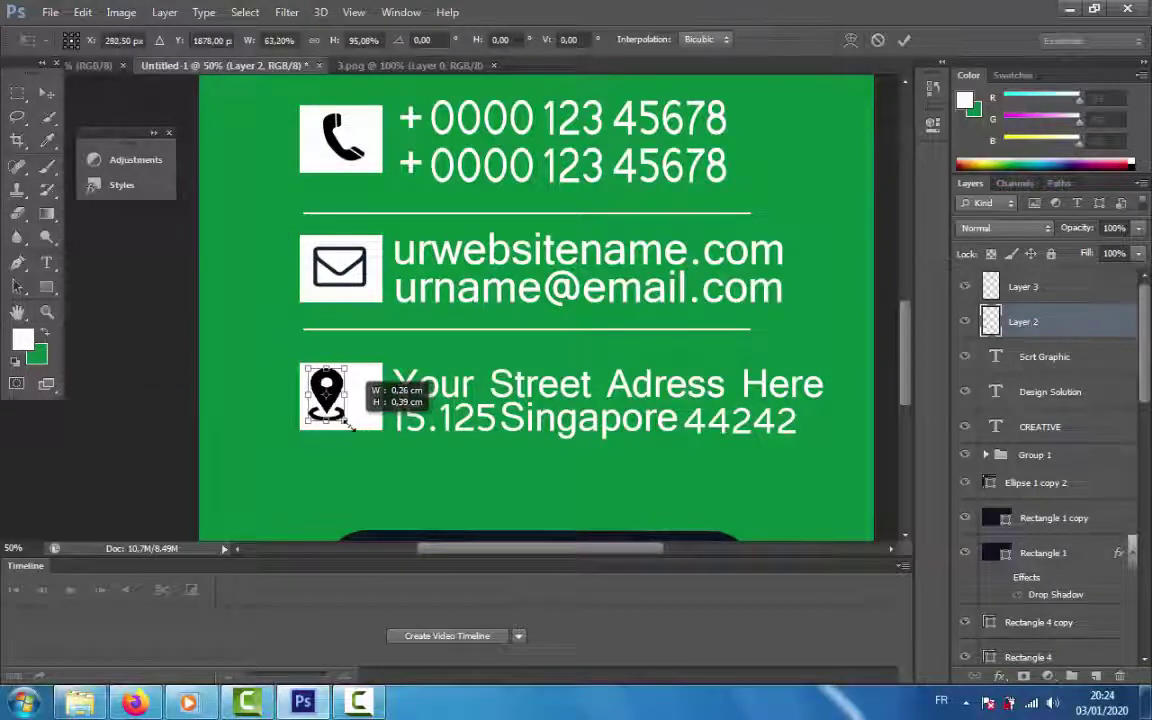
pyautogui.hotkey('shift', 'Right')
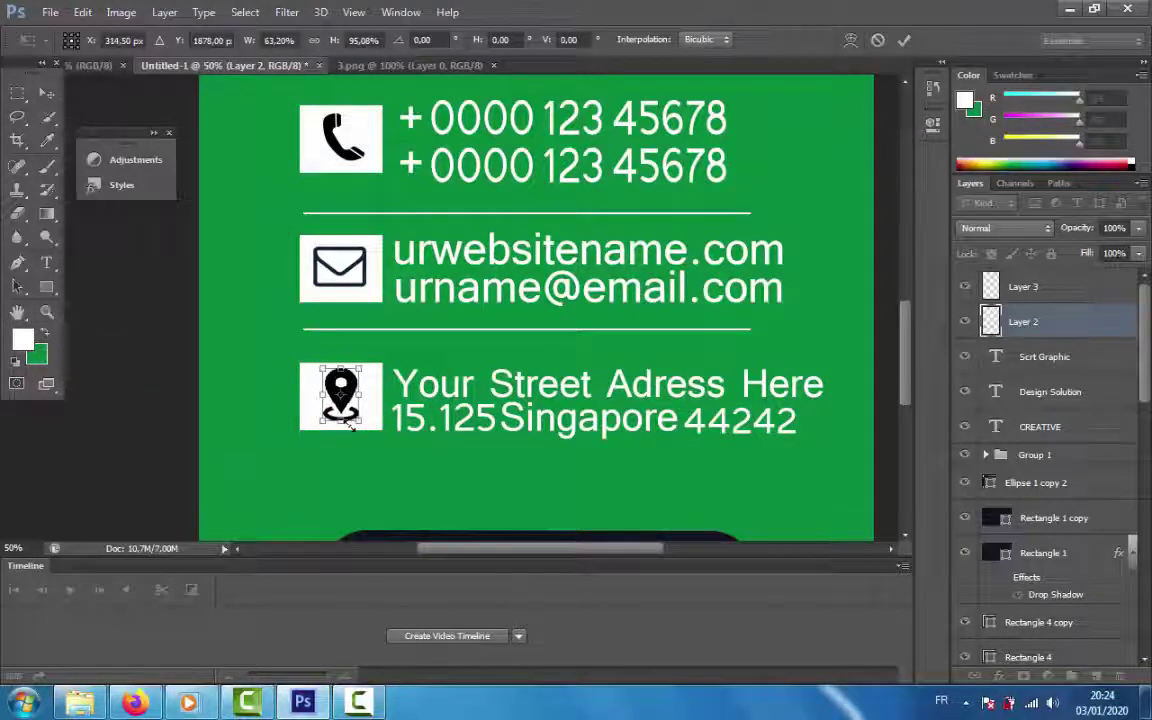
pyautogui.hotkey('shift', 'Right')
pyautogui.hotkey('shift', 'Right')
pyautogui.press('Right')
pyautogui.press('Right')
pyautogui.press('Right')
pyautogui.press('Right')
pyautogui.press('Return')
pyautogui.press('z')
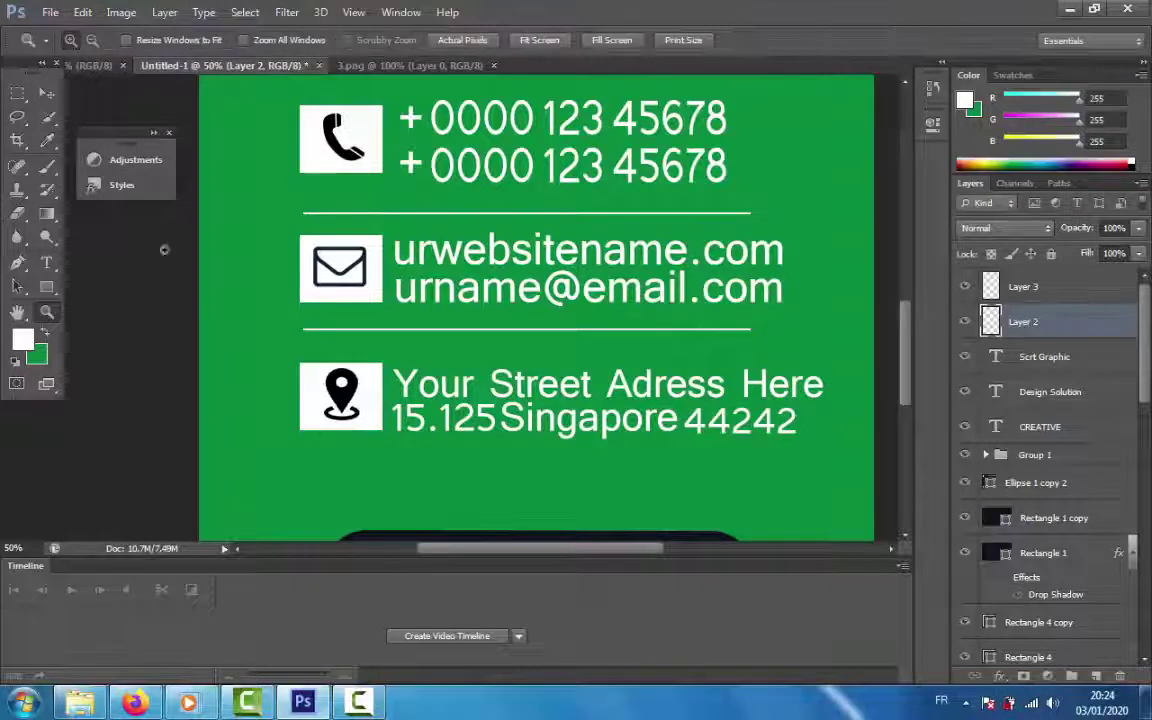
pyautogui.keyDown('alt'); pyautogui.click(258, 178); pyautogui.keyUp('alt')
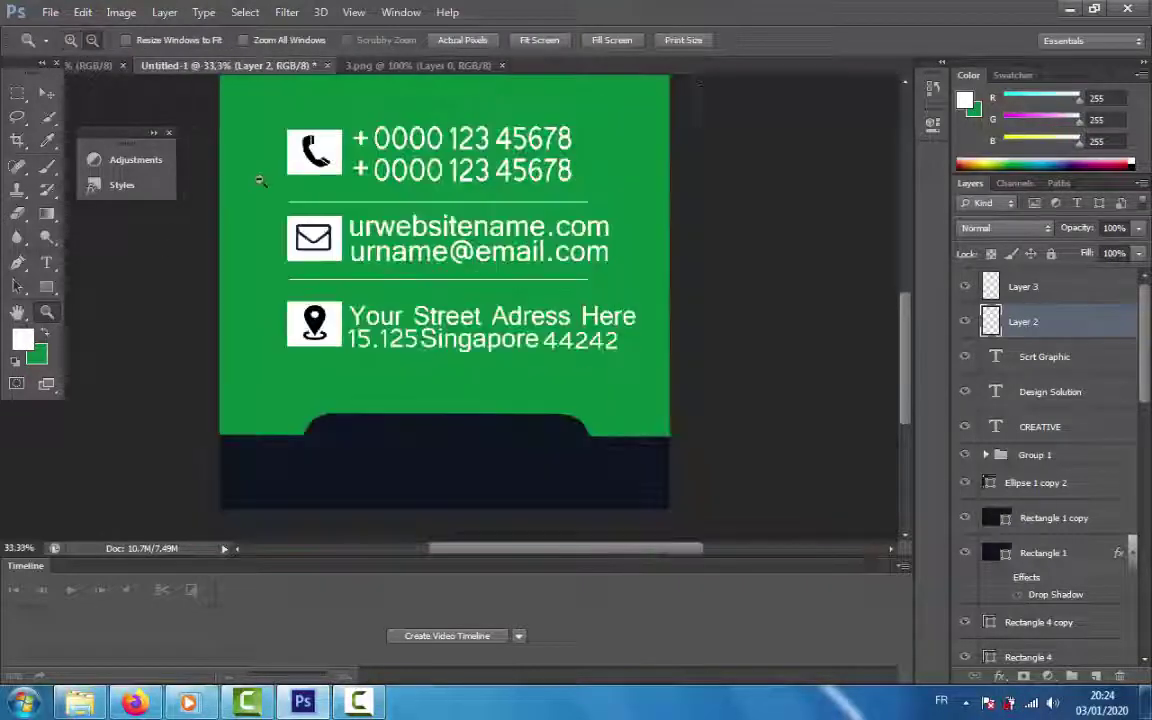
pyautogui.keyDown('alt'); pyautogui.click(257, 180); pyautogui.keyUp('alt')
pyautogui.scroll(1, 224, 290)
pyautogui.scroll(3, 224, 290)
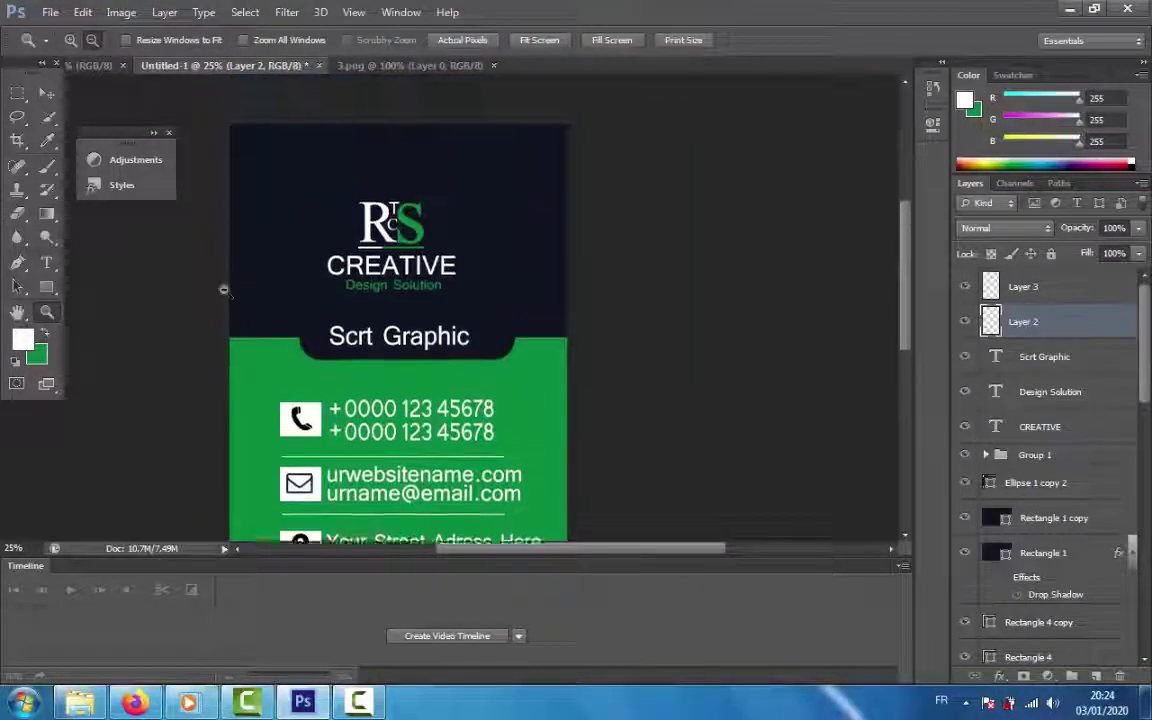